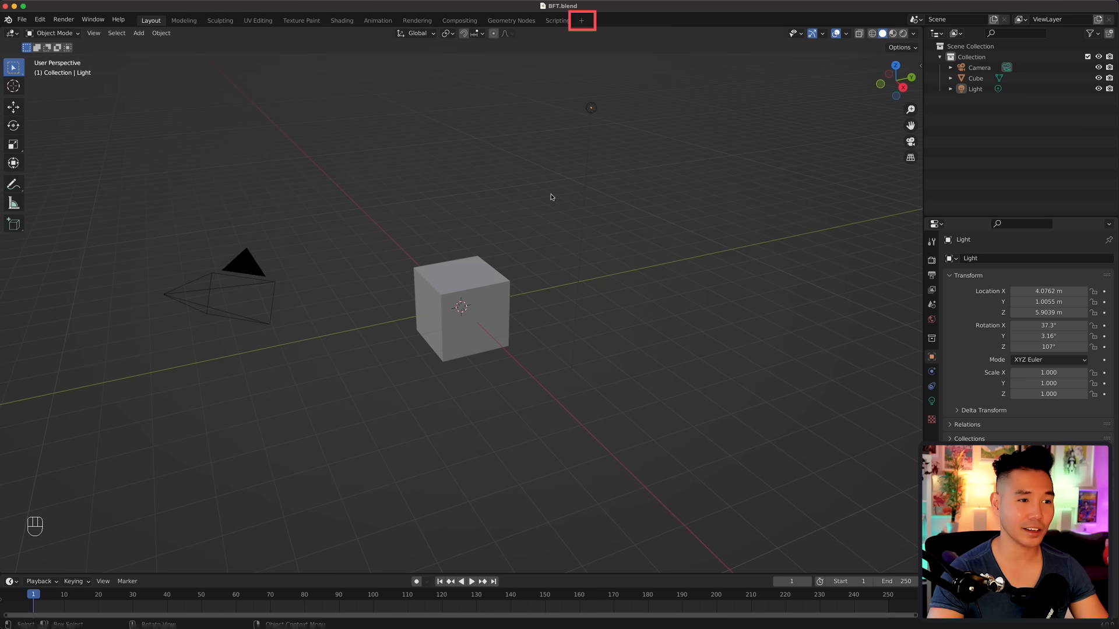
# Step: Add the 2D Animation workspace to the file
pyautogui.click(583, 23)
pyautogui.moveTo(559, 50)
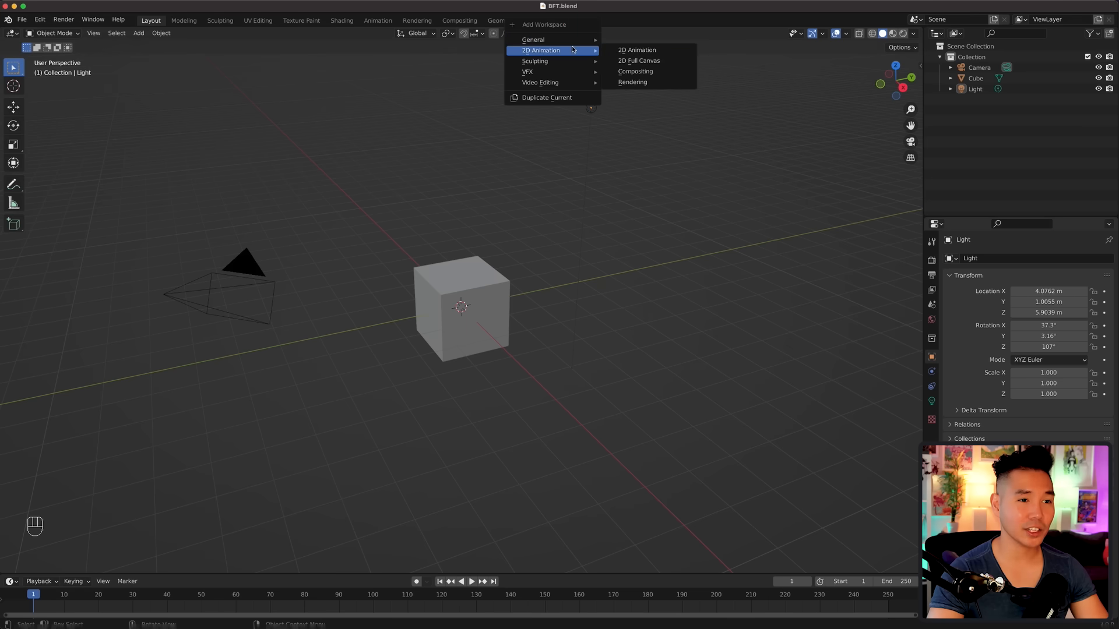
pyautogui.click(633, 50)
# Step: Delete the default cube from the scene
pyautogui.click(512, 269)
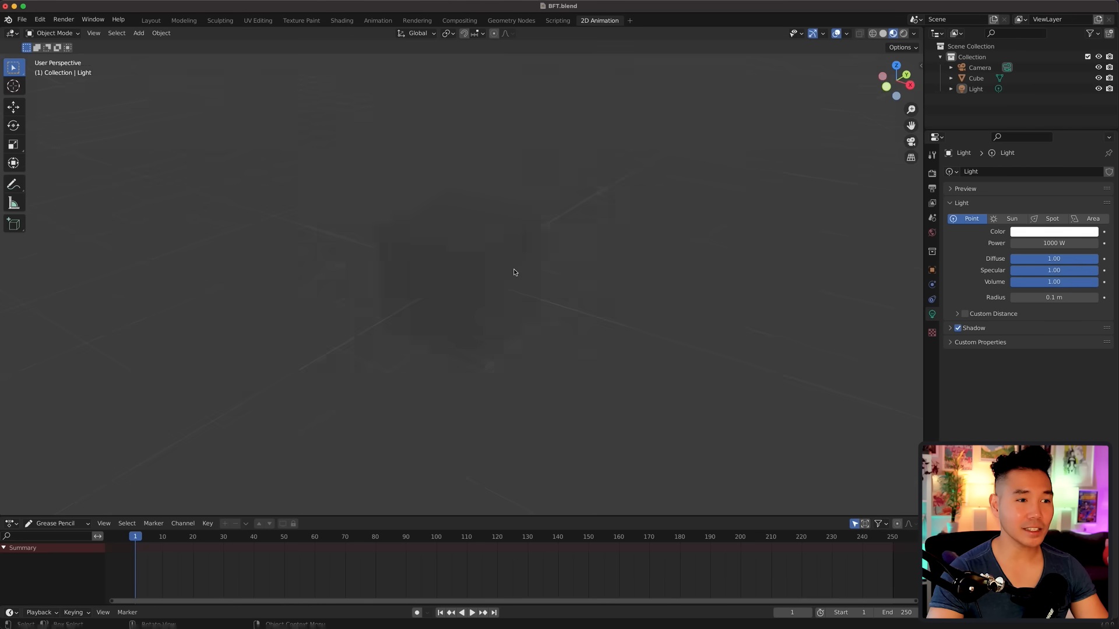
pyautogui.press('x')
pyautogui.click(514, 269)
pyautogui.scroll(-3, 514, 272)
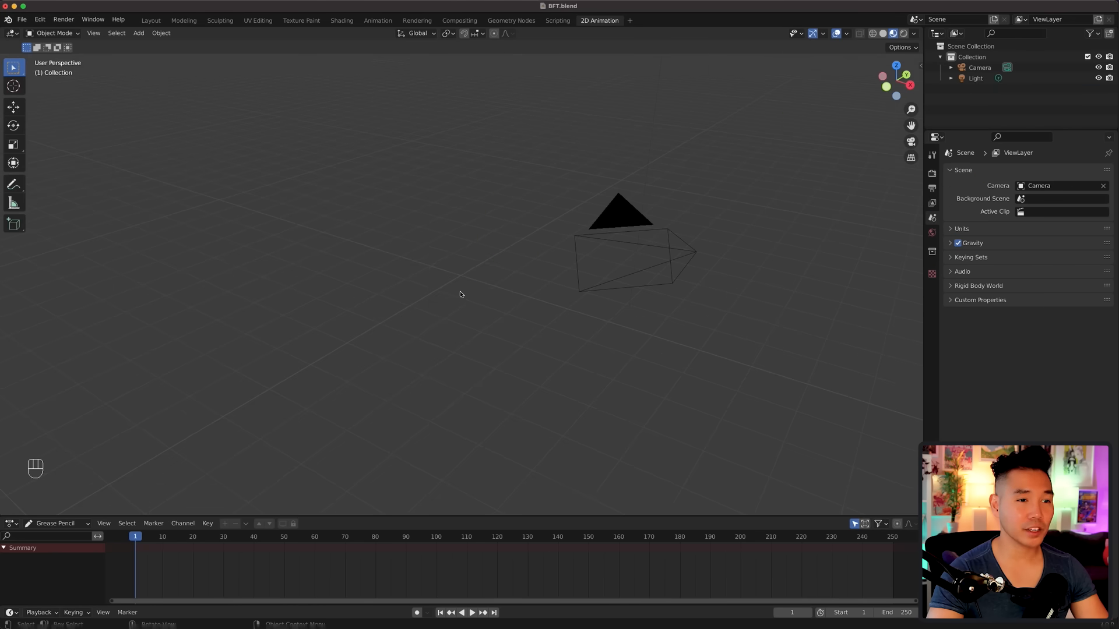
# Step: Add an empty Grease Pencil object at the scene origin and switch it to Draw Mode
pyautogui.hotkey('shift', 'a')
pyautogui.moveTo(478, 343)
pyautogui.click(530, 344)
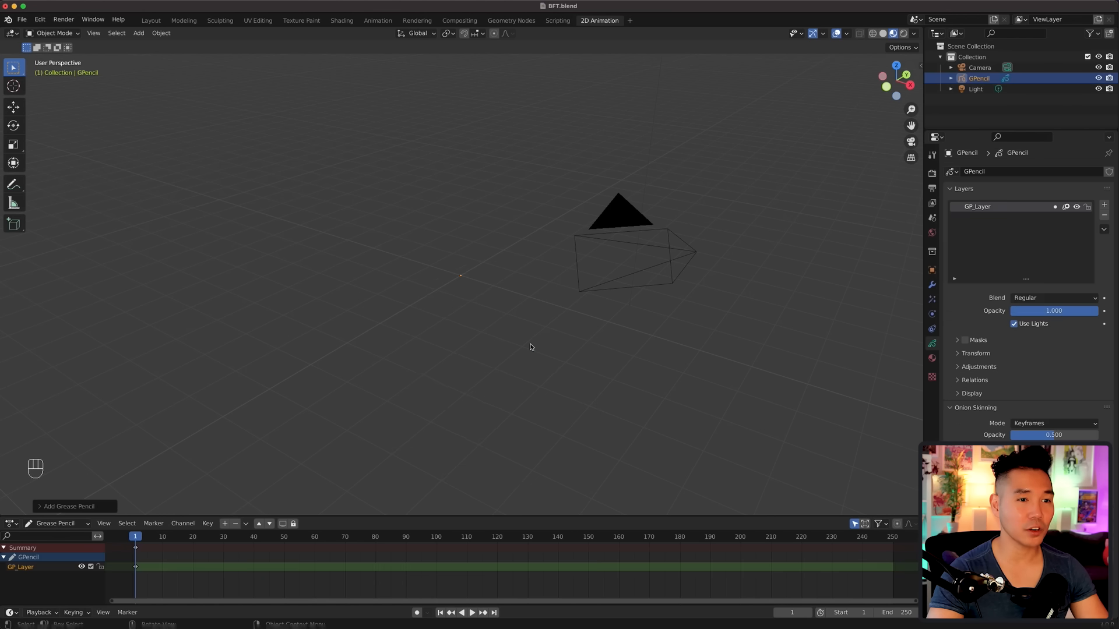
pyautogui.click(52, 33)
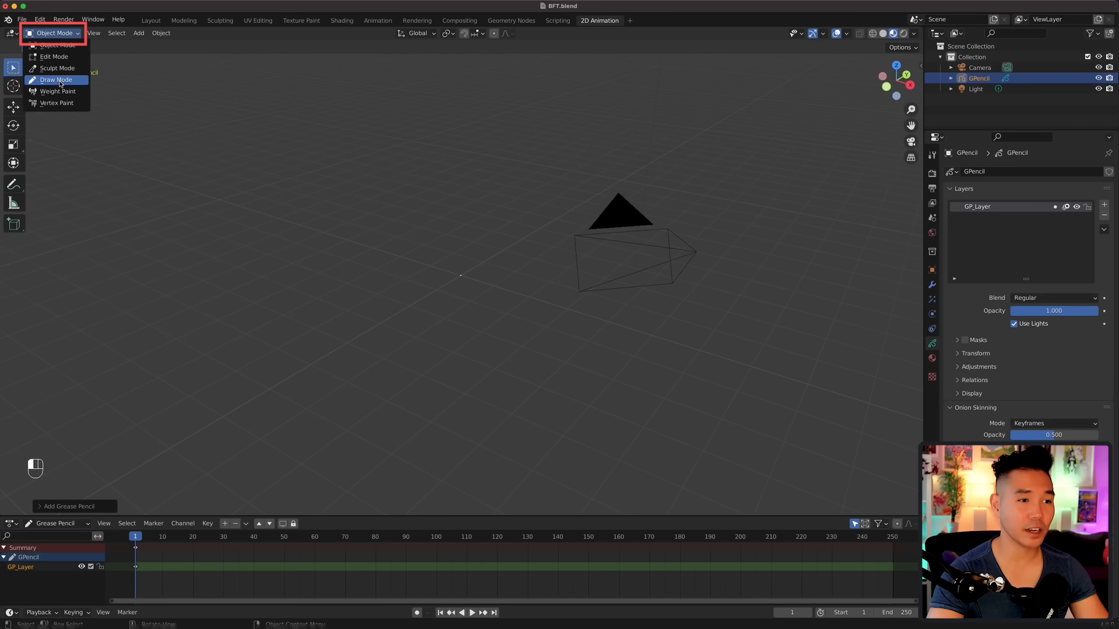
pyautogui.hotkey('ctrl', 'Tab')
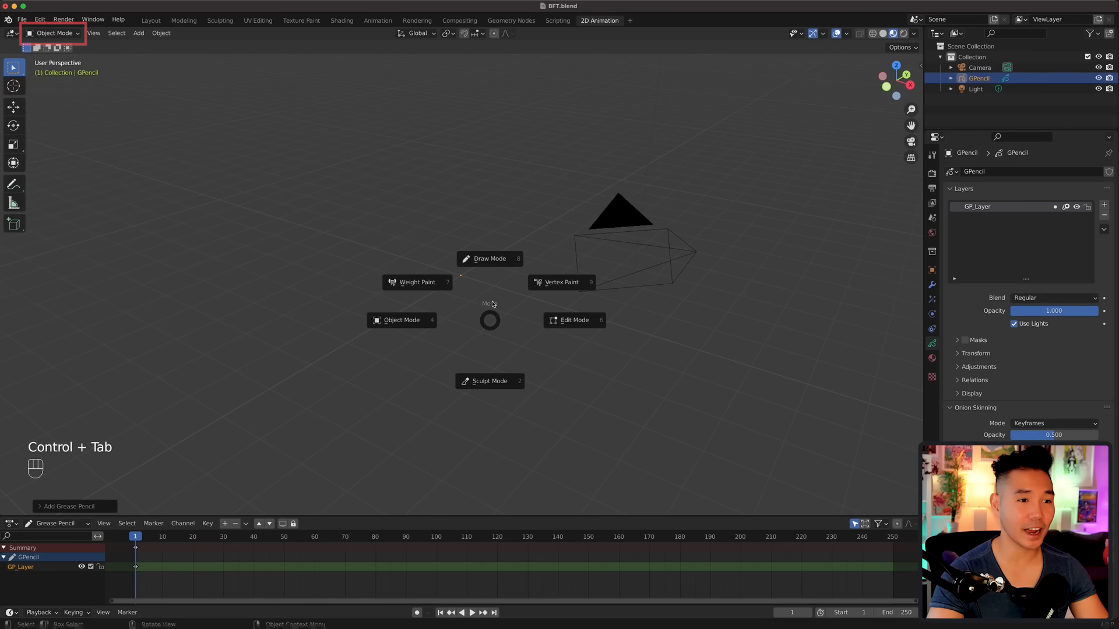
pyautogui.click(500, 260)
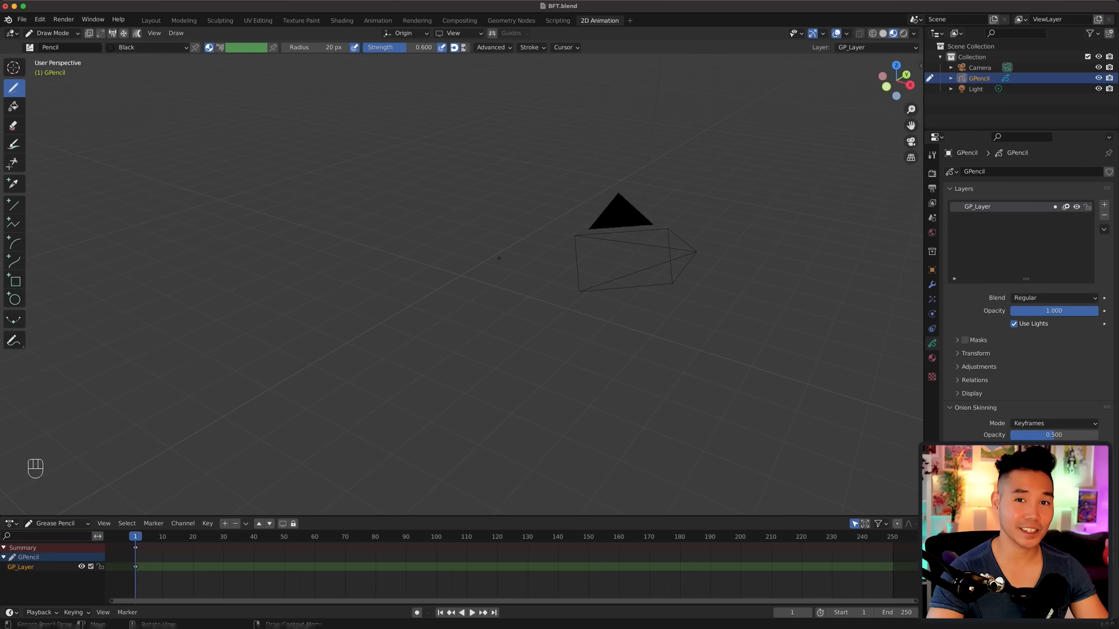
# Step: Enable the 3D Cursor and Grease Pencil Canvas viewport overlays
pyautogui.click(847, 36)
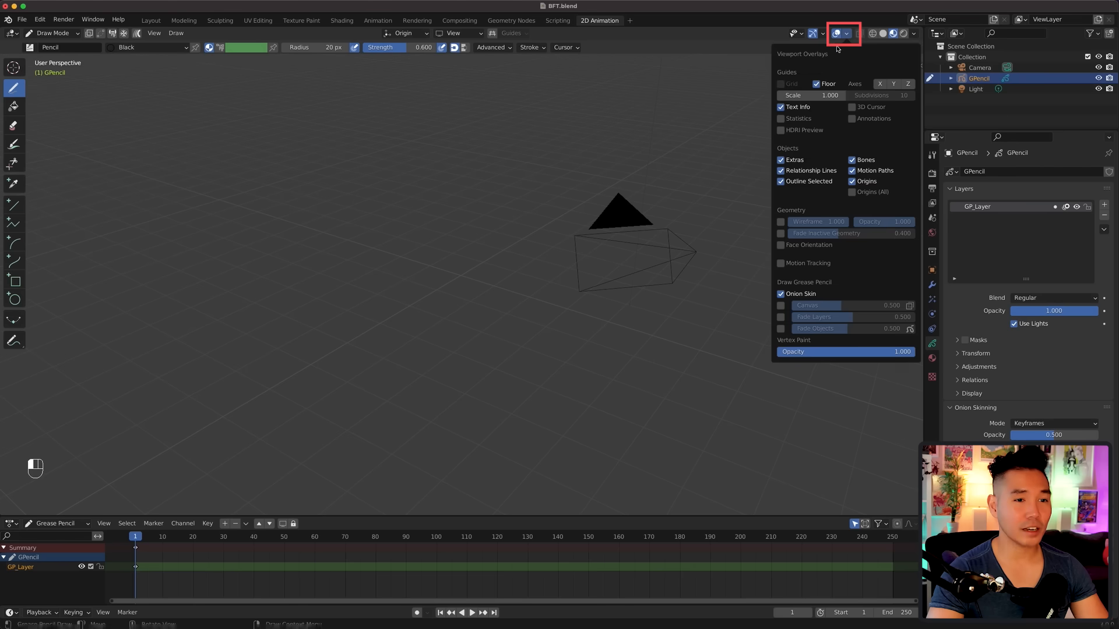
pyautogui.click(852, 107)
pyautogui.click(782, 304)
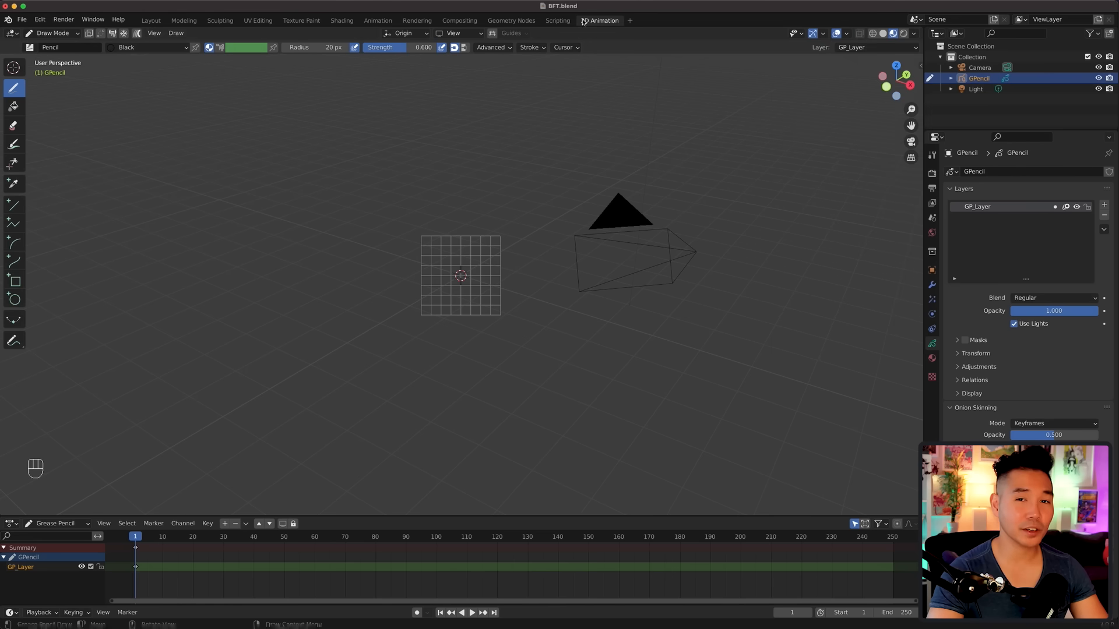
pyautogui.click(408, 33)
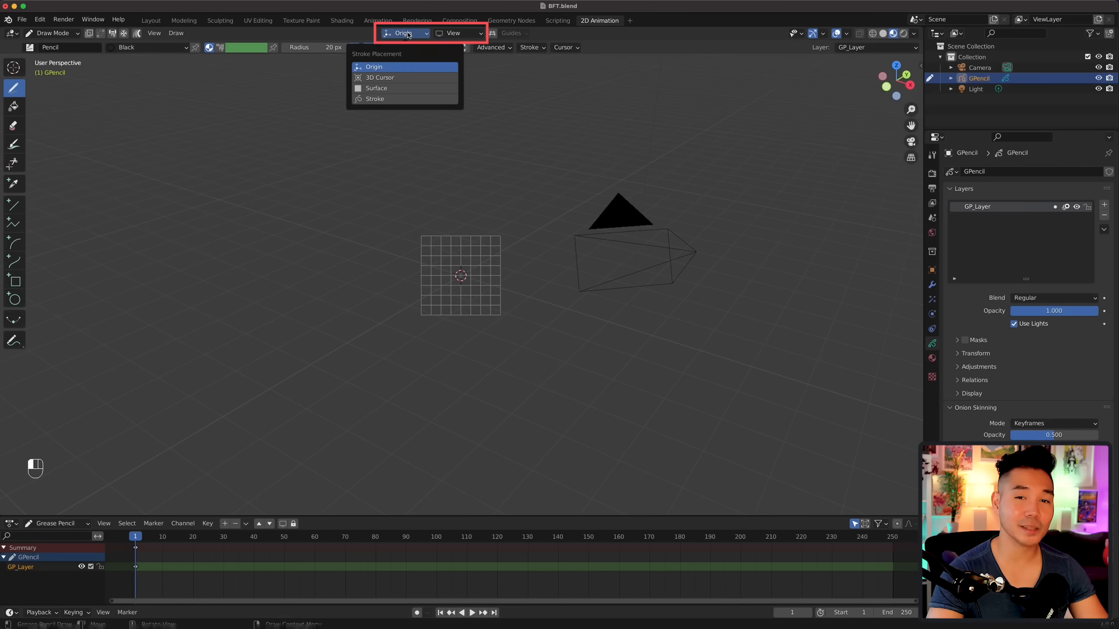
pyautogui.click(408, 33)
pyautogui.click(441, 34)
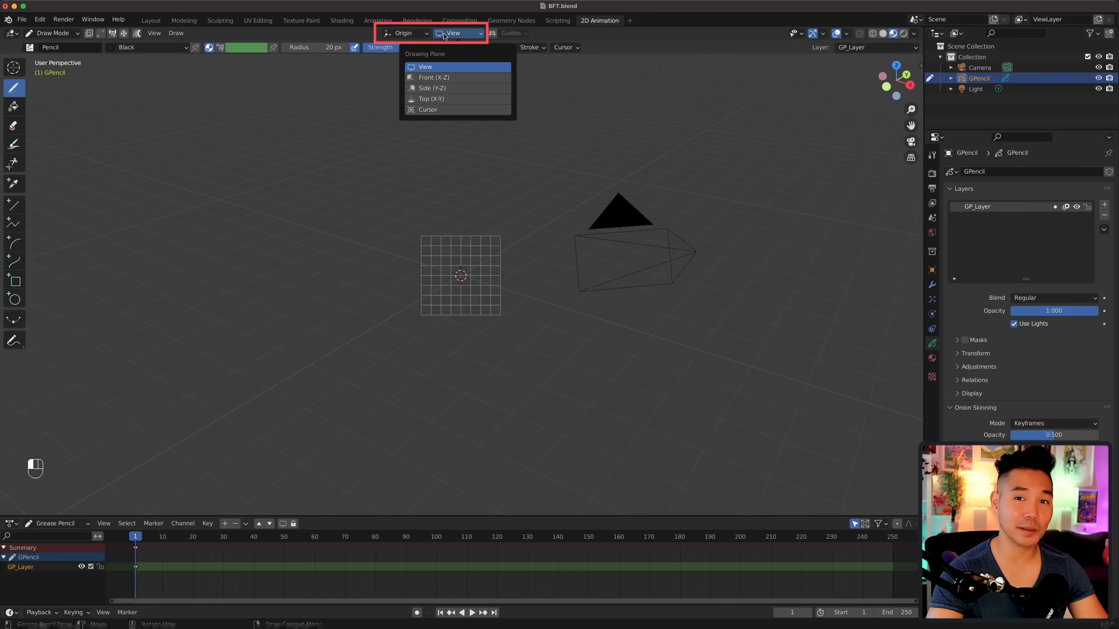
pyautogui.click(444, 34)
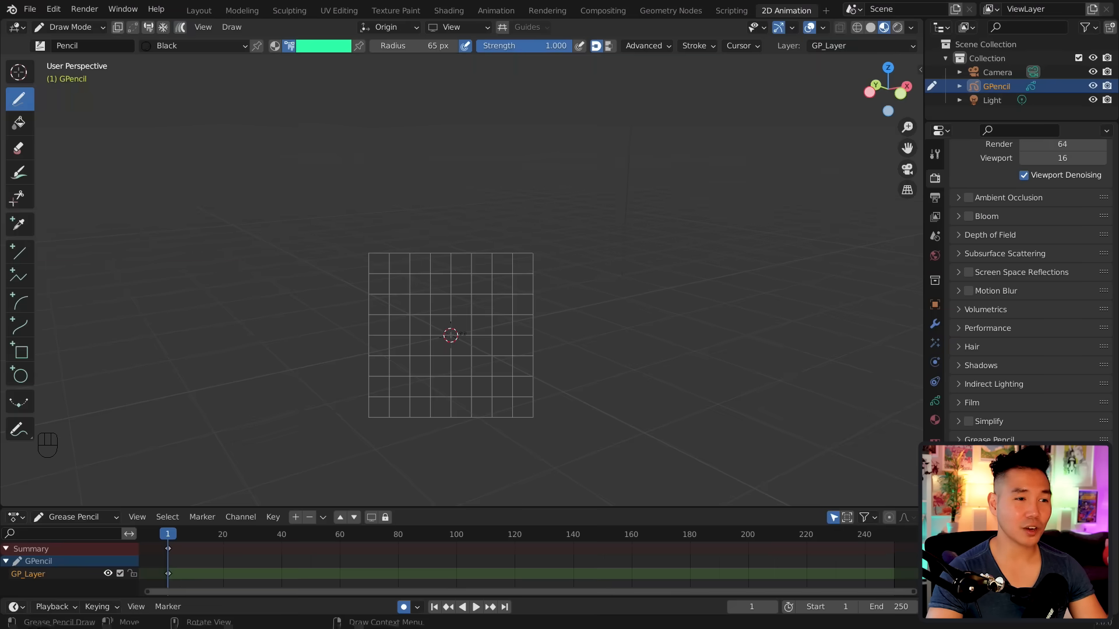
# Step: Draw green pencil strokes around the canvas grid from several viewing angles, using Origin placement and the View drawing plane
pyautogui.moveTo(458, 331); pyautogui.dragTo(498, 322)
pyautogui.moveTo(508, 310); pyautogui.dragTo(583, 312, button='middle')
pyautogui.moveTo(476, 334)
pyautogui.mouseDown()
pyautogui.moveTo(503, 316)
pyautogui.moveTo(529, 329)
pyautogui.mouseUp()
pyautogui.moveTo(539, 319); pyautogui.dragTo(635, 320, button='middle')
pyautogui.moveTo(482, 334); pyautogui.dragTo(531, 325)
pyautogui.moveTo(562, 305); pyautogui.dragTo(632, 306, button='middle')
pyautogui.moveTo(503, 331)
pyautogui.mouseDown()
pyautogui.moveTo(583, 282)
pyautogui.moveTo(568, 240)
pyautogui.mouseUp()
pyautogui.moveTo(553, 280); pyautogui.dragTo(661, 281, button='middle')
pyautogui.moveTo(493, 317); pyautogui.dragTo(568, 259)
pyautogui.moveTo(376, 268); pyautogui.dragTo(411, 296)
pyautogui.moveTo(348, 319); pyautogui.dragTo(411, 348)
pyautogui.moveTo(428, 338); pyautogui.dragTo(517, 336, button='middle')
pyautogui.moveTo(518, 305); pyautogui.dragTo(572, 264)
pyautogui.moveTo(547, 329); pyautogui.dragTo(480, 338, button='middle')
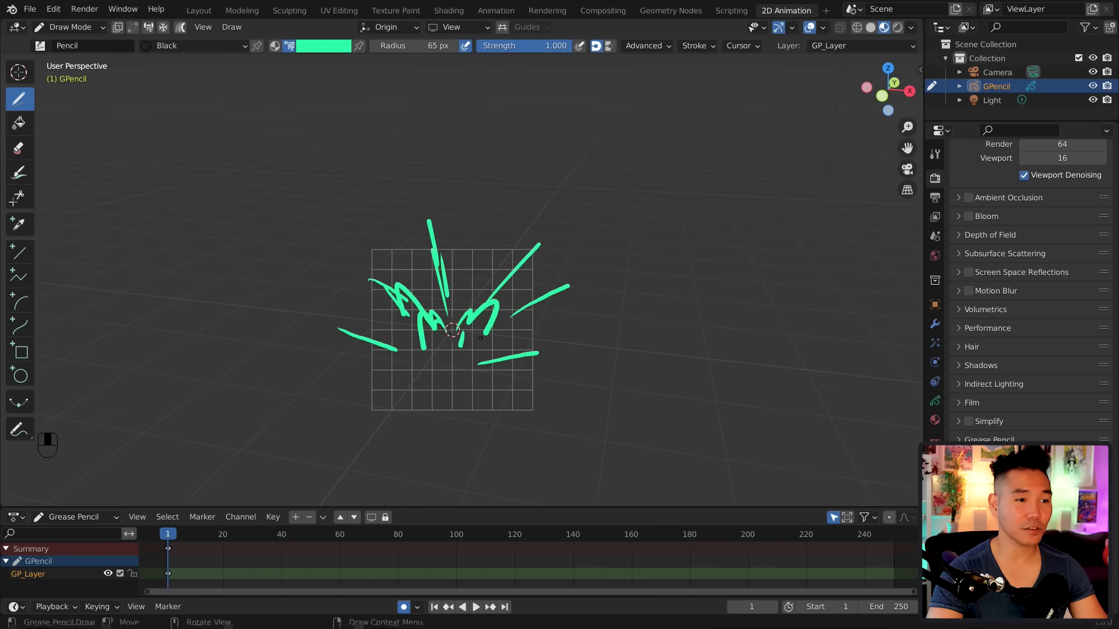
# Step: Set the drawing plane to Front (X-Z) and draw pink squiggles and lines beside the canvas grid
pyautogui.click(467, 29)
pyautogui.click(452, 85)
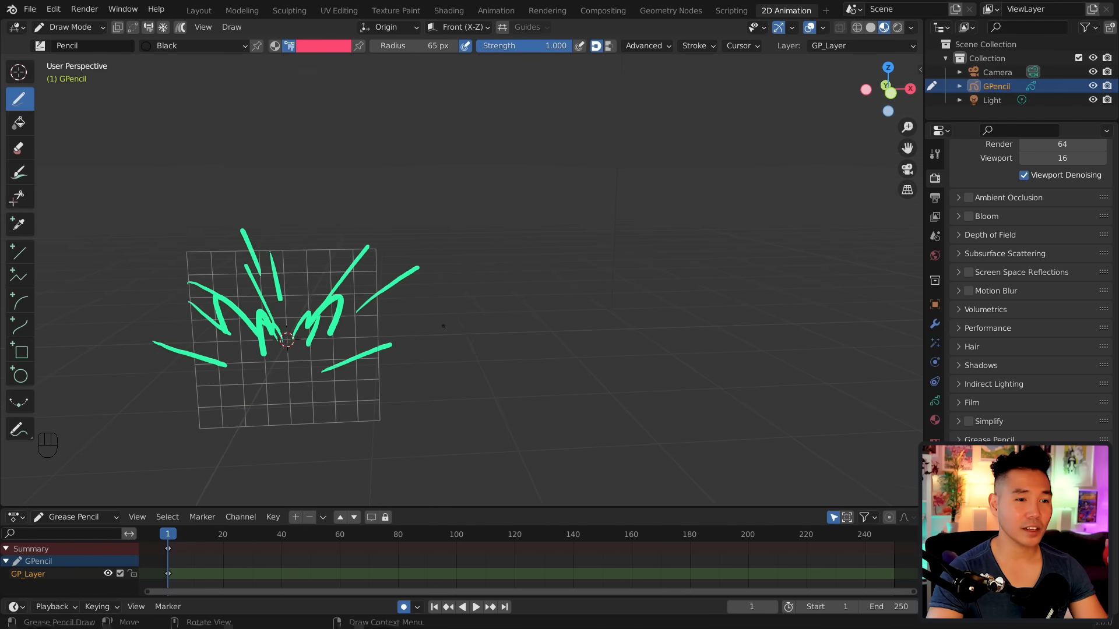
pyautogui.moveTo(444, 327); pyautogui.dragTo(560, 269)
pyautogui.moveTo(539, 315); pyautogui.dragTo(548, 325, button='middle')
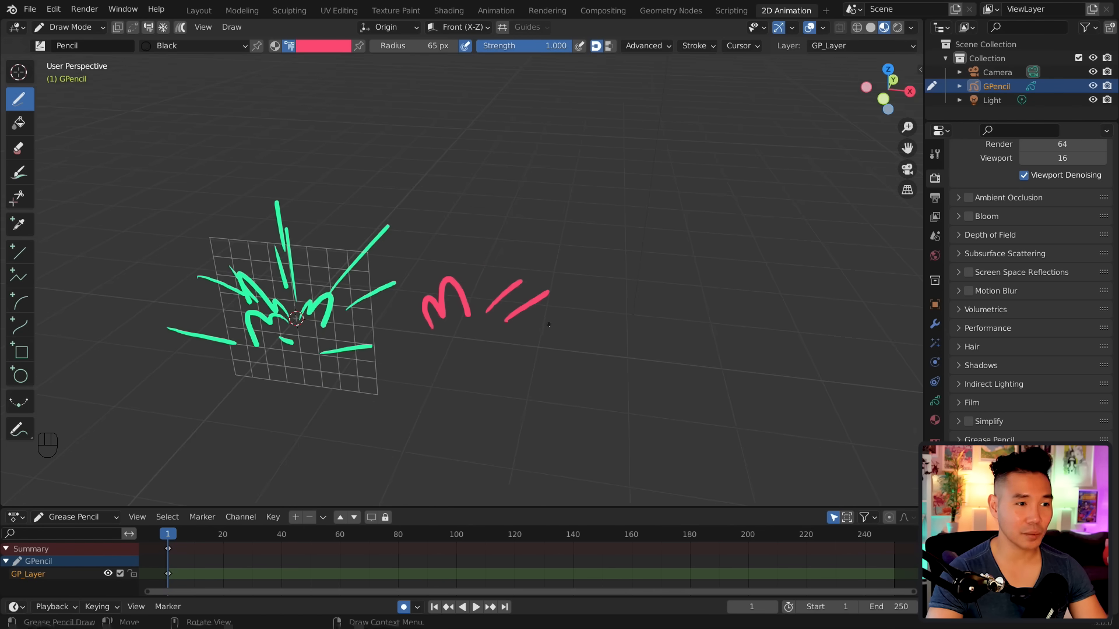
pyautogui.moveTo(486, 254); pyautogui.dragTo(517, 256)
pyautogui.moveTo(488, 331)
pyautogui.mouseDown()
pyautogui.moveTo(500, 351)
pyautogui.moveTo(541, 309)
pyautogui.mouseUp()
pyautogui.moveTo(545, 309)
pyautogui.mouseDown(button='middle')
pyautogui.moveTo(564, 294)
pyautogui.moveTo(481, 298)
pyautogui.moveTo(571, 309)
pyautogui.mouseUp(button='middle')
# Step: Set the drawing plane to Side (Y-Z) and draw yellow squiggles and lines around the existing green strokes
pyautogui.click(467, 27)
pyautogui.click(449, 97)
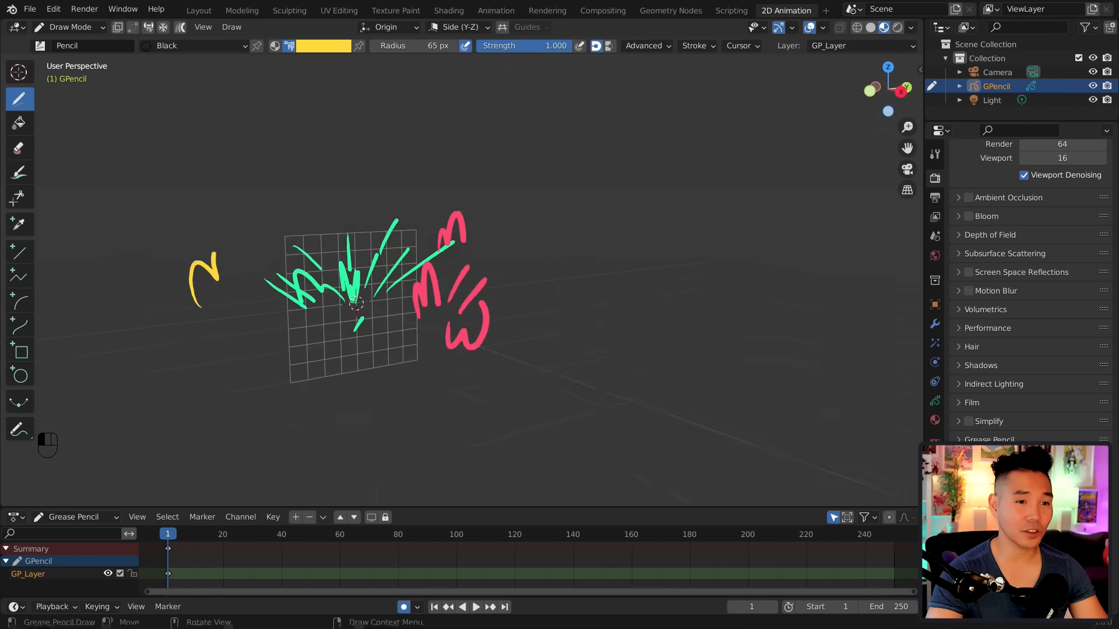
pyautogui.moveTo(524, 262); pyautogui.dragTo(507, 268, button='middle')
pyautogui.moveTo(489, 230); pyautogui.dragTo(528, 274)
pyautogui.moveTo(527, 274)
pyautogui.mouseDown(button='middle')
pyautogui.moveTo(539, 267)
pyautogui.moveTo(525, 297)
pyautogui.mouseUp(button='middle')
pyautogui.moveTo(454, 131); pyautogui.dragTo(469, 191)
pyautogui.moveTo(589, 150); pyautogui.dragTo(552, 189)
pyautogui.moveTo(704, 238); pyautogui.dragTo(626, 266)
pyautogui.moveTo(699, 268)
pyautogui.mouseDown(button='middle')
pyautogui.moveTo(719, 244)
pyautogui.moveTo(828, 251)
pyautogui.mouseUp(button='middle')
pyautogui.moveTo(140, 285); pyautogui.dragTo(204, 316)
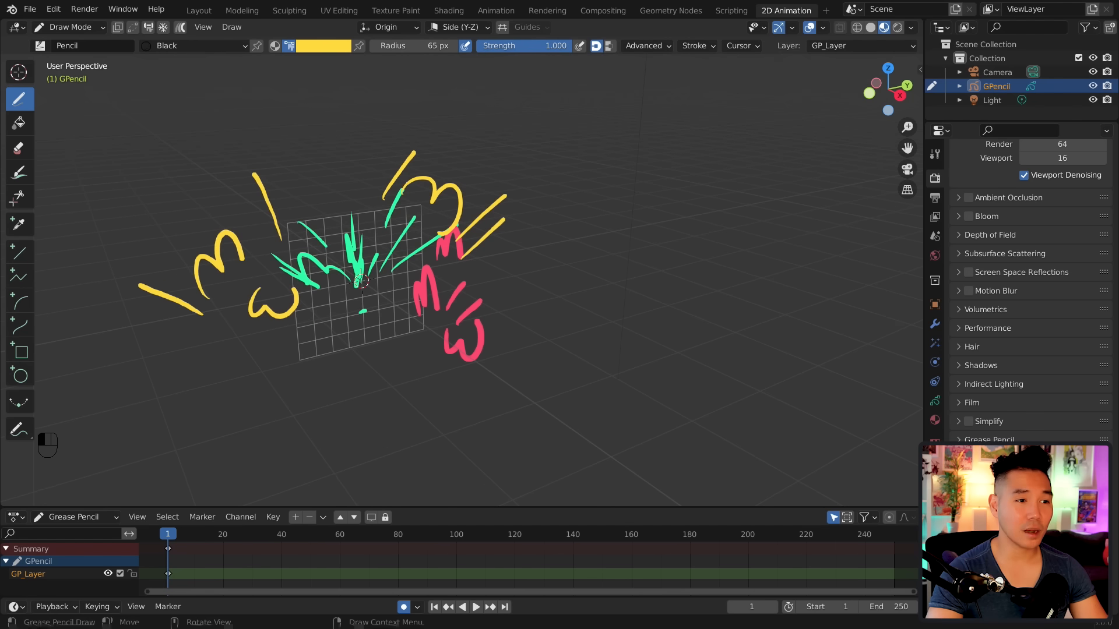
pyautogui.moveTo(233, 306); pyautogui.dragTo(262, 294, button='middle')
# Step: Set the drawing plane to Top (X-Y) and draw cyan strokes flat on the ground plane
pyautogui.click(467, 27)
pyautogui.click(438, 113)
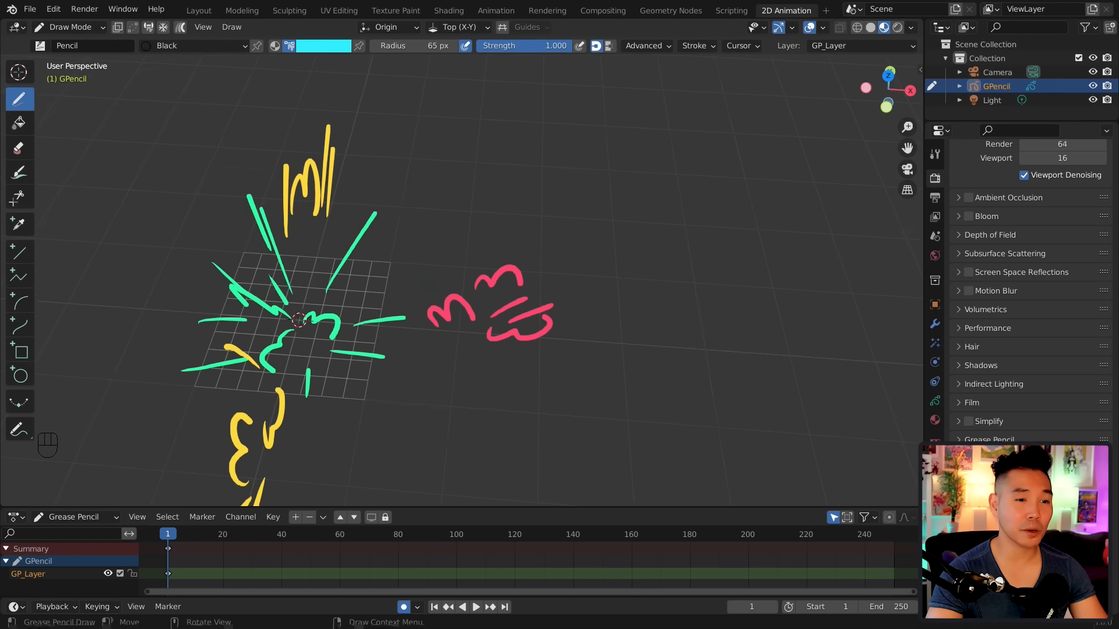
pyautogui.moveTo(408, 263); pyautogui.dragTo(442, 251, button='middle')
pyautogui.moveTo(466, 318); pyautogui.dragTo(536, 315)
pyautogui.moveTo(408, 303); pyautogui.dragTo(559, 350)
pyautogui.moveTo(634, 237)
pyautogui.mouseDown(button='middle')
pyautogui.moveTo(669, 266)
pyautogui.moveTo(688, 257)
pyautogui.mouseUp(button='middle')
pyautogui.scroll(-5, 669, 266)
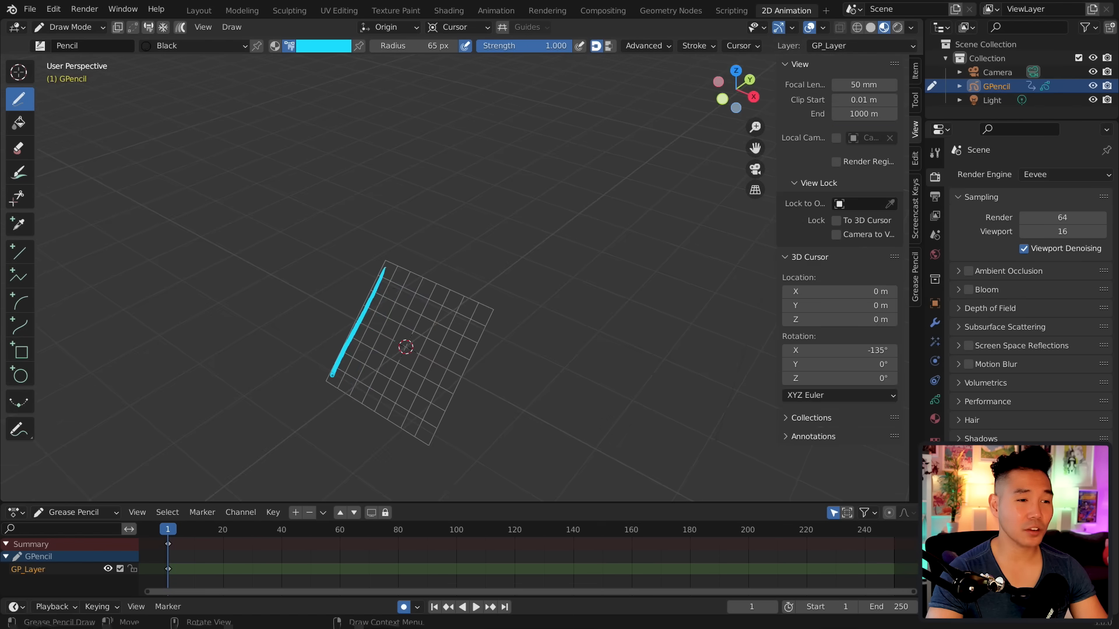
# Step: Draw parallel cyan lines across the tilted canvas grid with the Cursor drawing plane
pyautogui.moveTo(401, 276); pyautogui.dragTo(348, 382)
pyautogui.moveTo(410, 301); pyautogui.dragTo(358, 398)
pyautogui.moveTo(440, 309)
pyautogui.mouseDown()
pyautogui.moveTo(370, 422)
pyautogui.moveTo(416, 421)
pyautogui.mouseUp()
pyautogui.moveTo(461, 408); pyautogui.dragTo(490, 340, button='middle')
# Step: Set the 3D cursor's X rotation to -57.5° and draw more parallel cyan lines on the re-tilted plane
pyautogui.moveTo(839, 350)
pyautogui.mouseDown()
pyautogui.moveTo(1070, 346)
pyautogui.moveTo(1010, 367)
pyautogui.mouseUp()
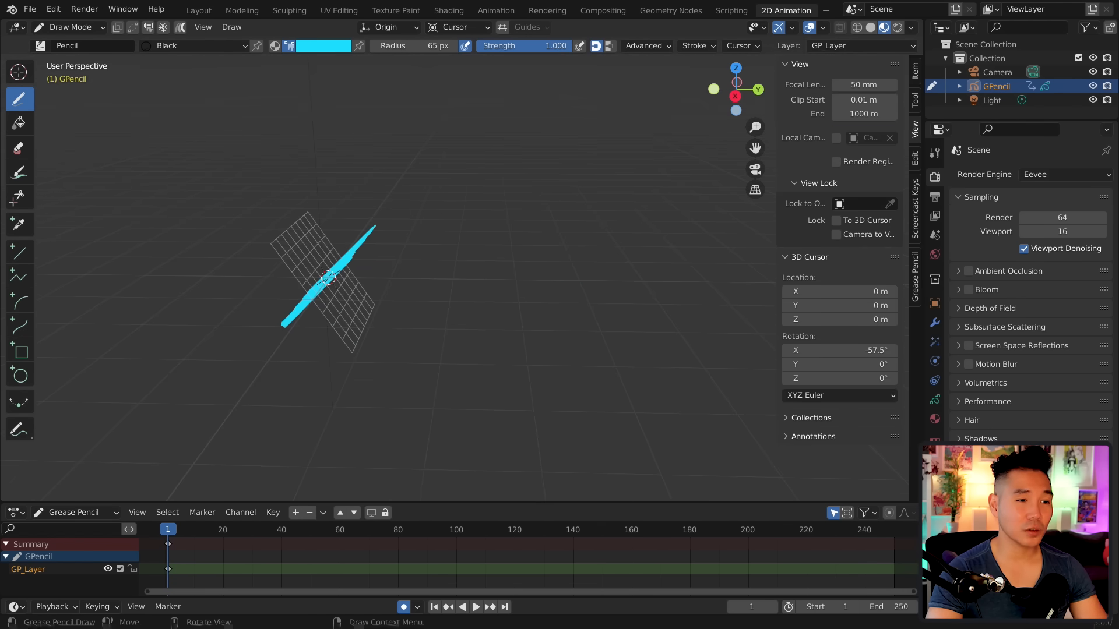
pyautogui.moveTo(385, 291); pyautogui.dragTo(332, 332, button='middle')
pyautogui.moveTo(285, 208); pyautogui.dragTo(313, 309)
pyautogui.moveTo(262, 211); pyautogui.dragTo(296, 320)
pyautogui.moveTo(241, 216); pyautogui.dragTo(273, 329)
pyautogui.moveTo(224, 227)
pyautogui.mouseDown()
pyautogui.moveTo(257, 337)
pyautogui.moveTo(224, 334)
pyautogui.mouseUp()
pyautogui.moveTo(234, 332); pyautogui.dragTo(285, 280, button='middle')
pyautogui.moveTo(459, 285); pyautogui.dragTo(466, 274, button='middle')
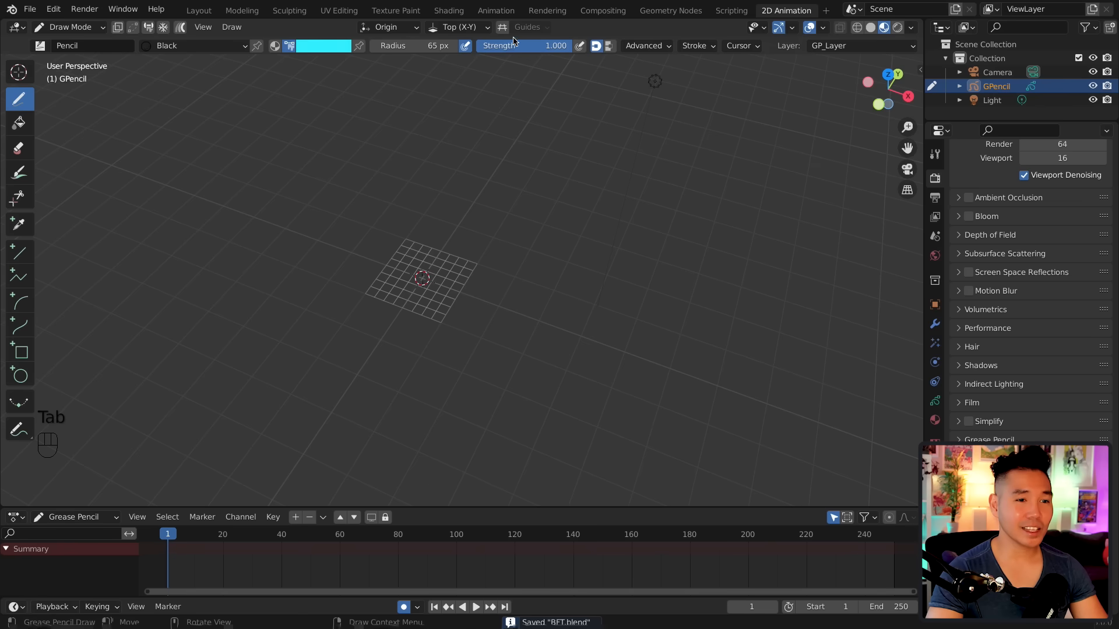
# Step: Set the drawing plane to Front (X-Z) and draw green petal-like curves around the origin
pyautogui.click(458, 26)
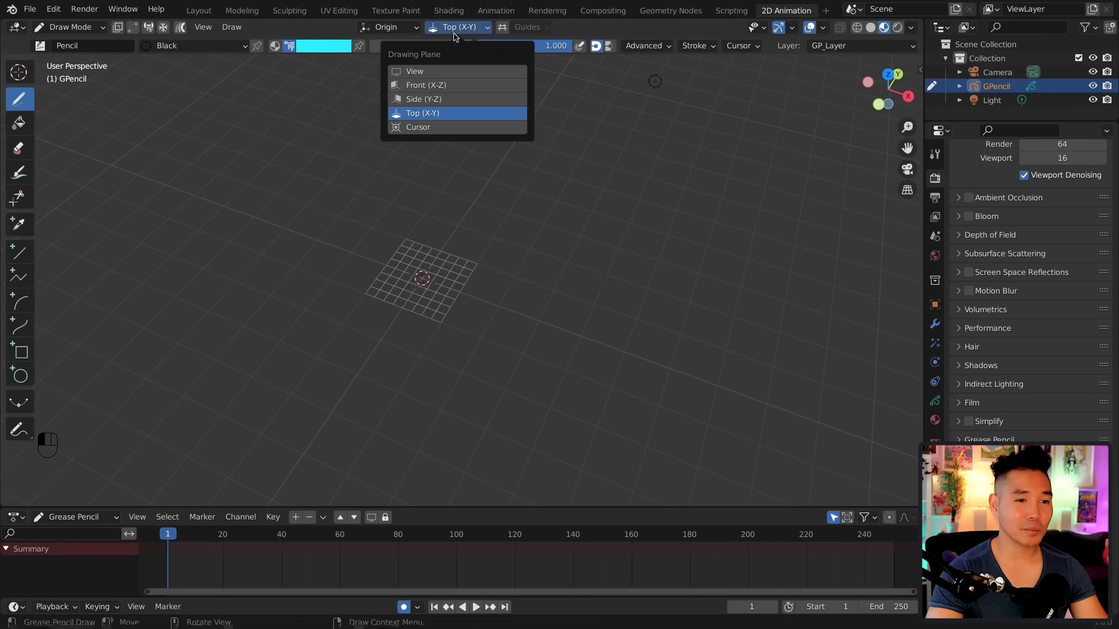
pyautogui.click(435, 85)
pyautogui.moveTo(431, 245); pyautogui.dragTo(405, 265, button='middle')
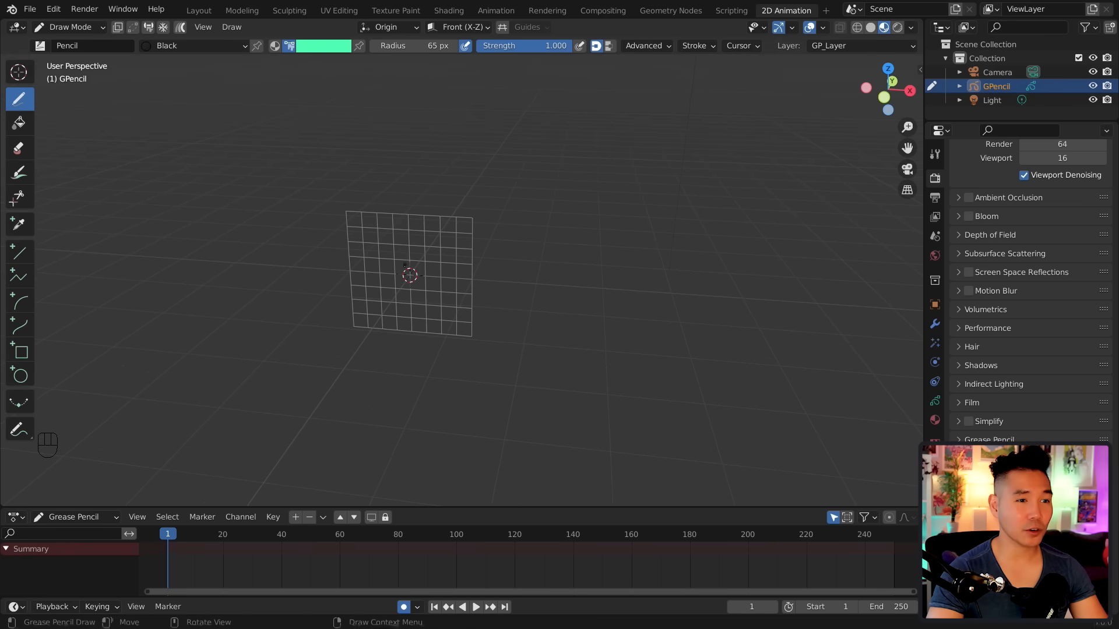
pyautogui.moveTo(405, 265); pyautogui.dragTo(414, 248)
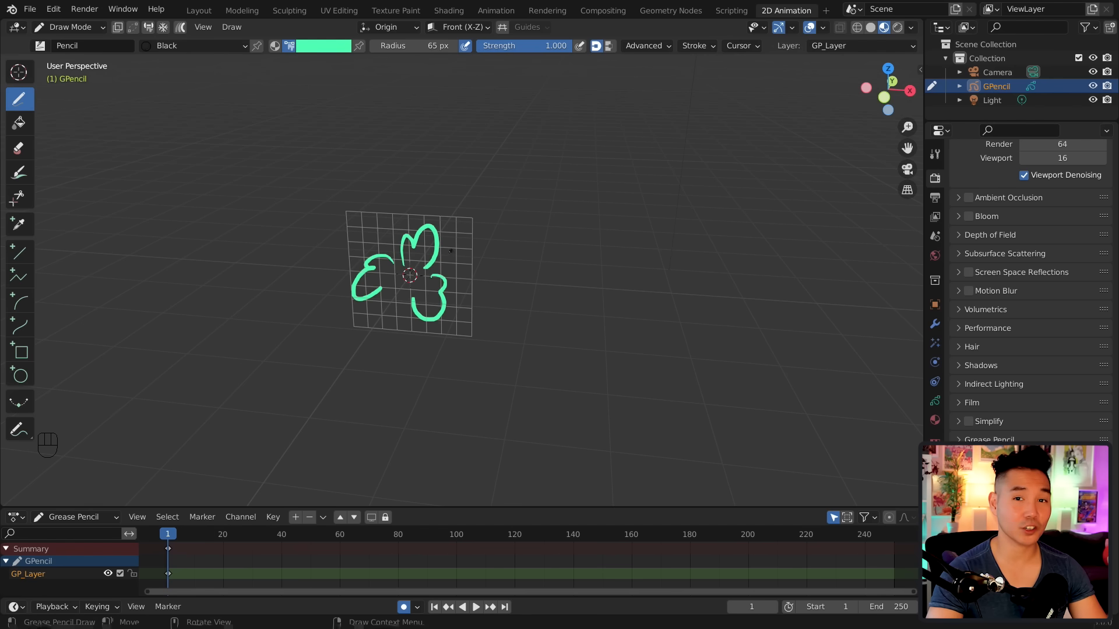
pyautogui.moveTo(527, 228)
pyautogui.mouseDown(button='middle')
pyautogui.moveTo(497, 236)
pyautogui.moveTo(528, 215)
pyautogui.mouseUp(button='middle')
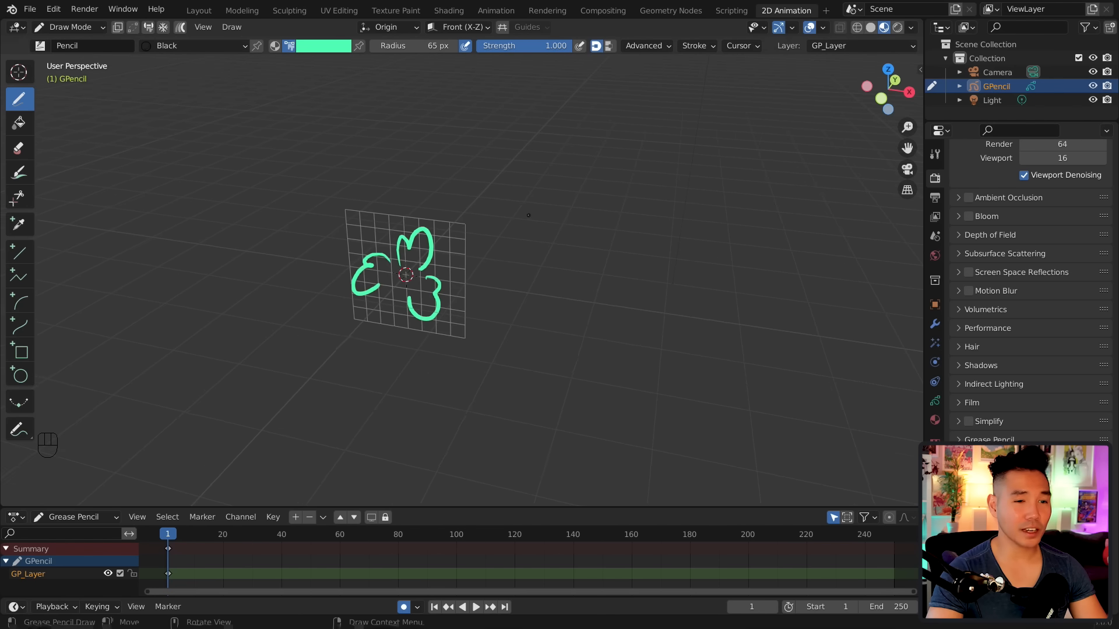
# Step: Move the Grease Pencil object along the global Y axis in Object Mode, and draw more green curves on its shifted canvas in Draw Mode
pyautogui.hotkey('ctrl', 'Tab')
pyautogui.press('g')
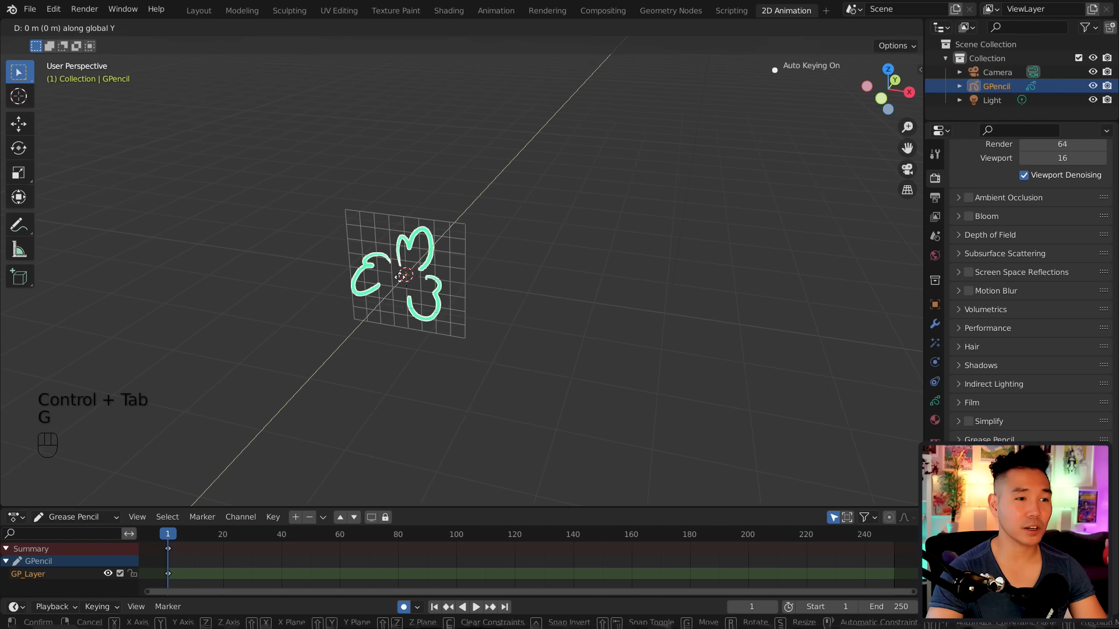
pyautogui.click(415, 258)
pyautogui.hotkey('ctrl', 'Tab')
pyautogui.click(420, 182)
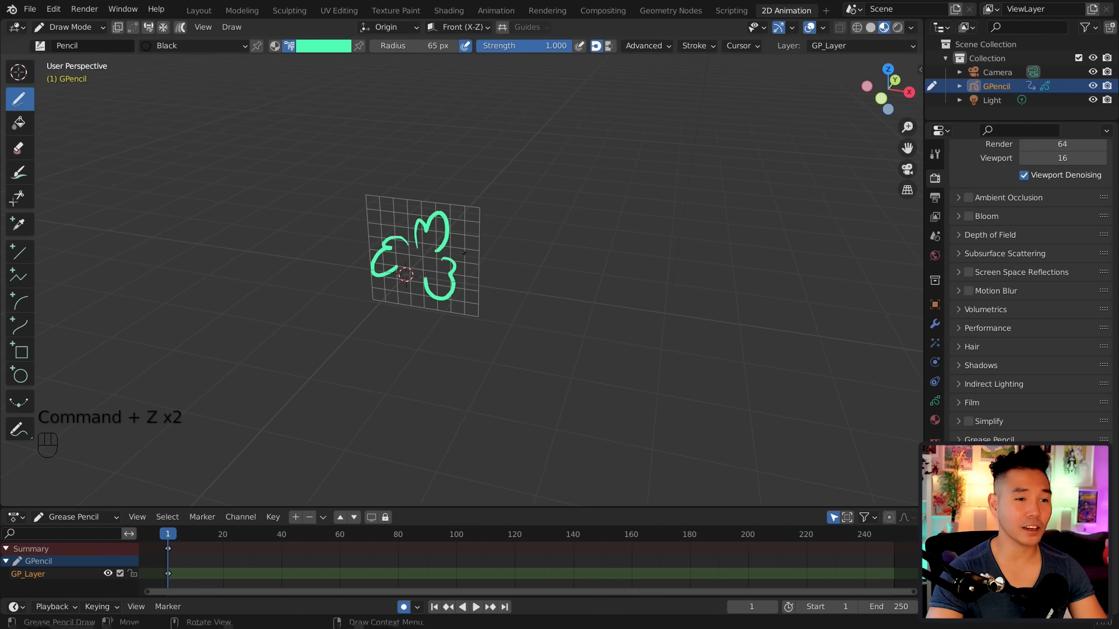
pyautogui.moveTo(483, 257); pyautogui.dragTo(557, 254, button='middle')
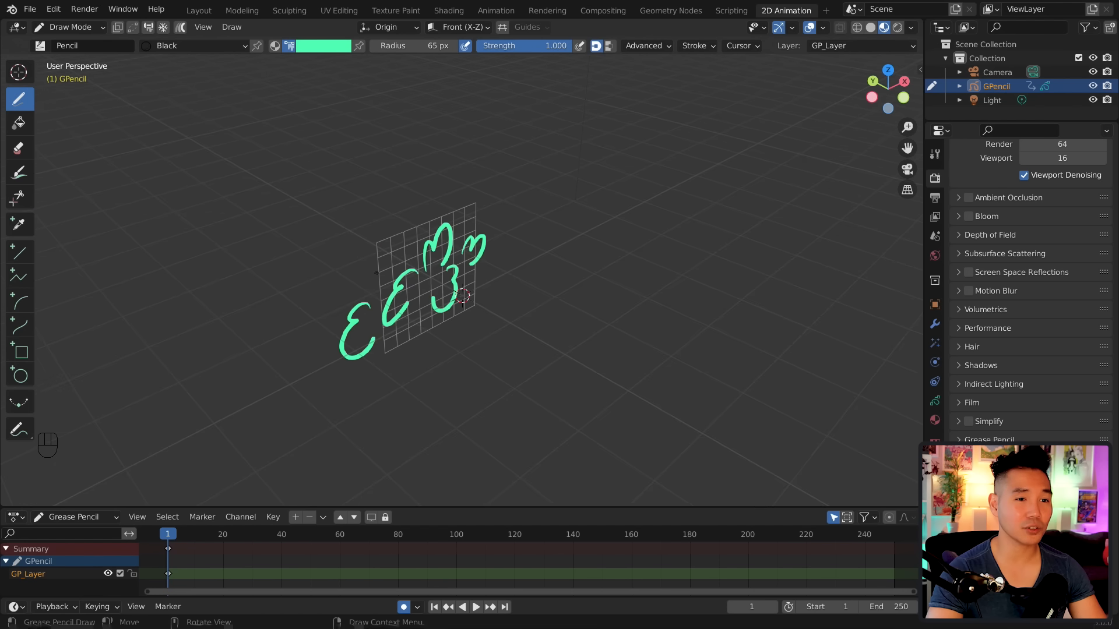
pyautogui.moveTo(466, 296); pyautogui.dragTo(490, 274, button='middle')
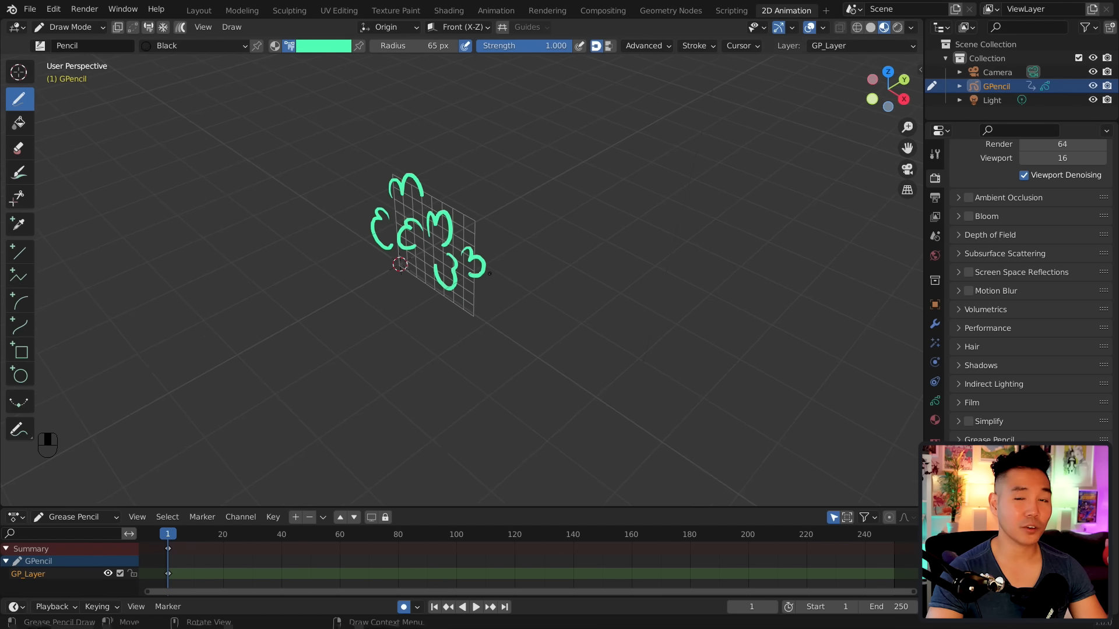
# Step: Set stroke placement to 3D Cursor and draw yellow lines and curves around the green drawing
pyautogui.click(389, 27)
pyautogui.click(361, 85)
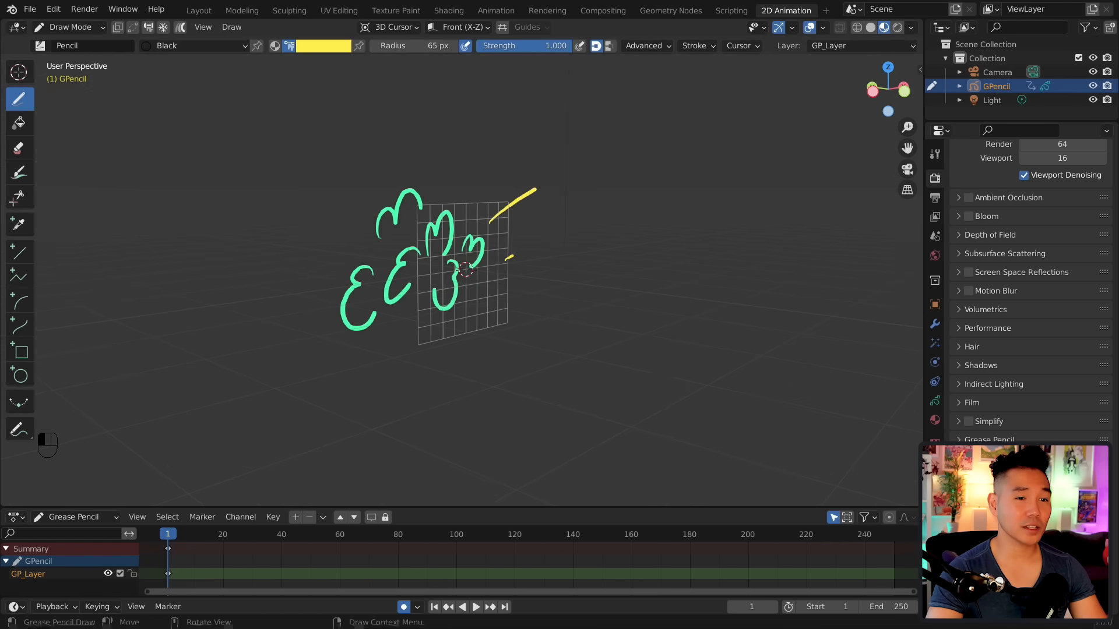
pyautogui.moveTo(344, 319); pyautogui.dragTo(585, 269, button='middle')
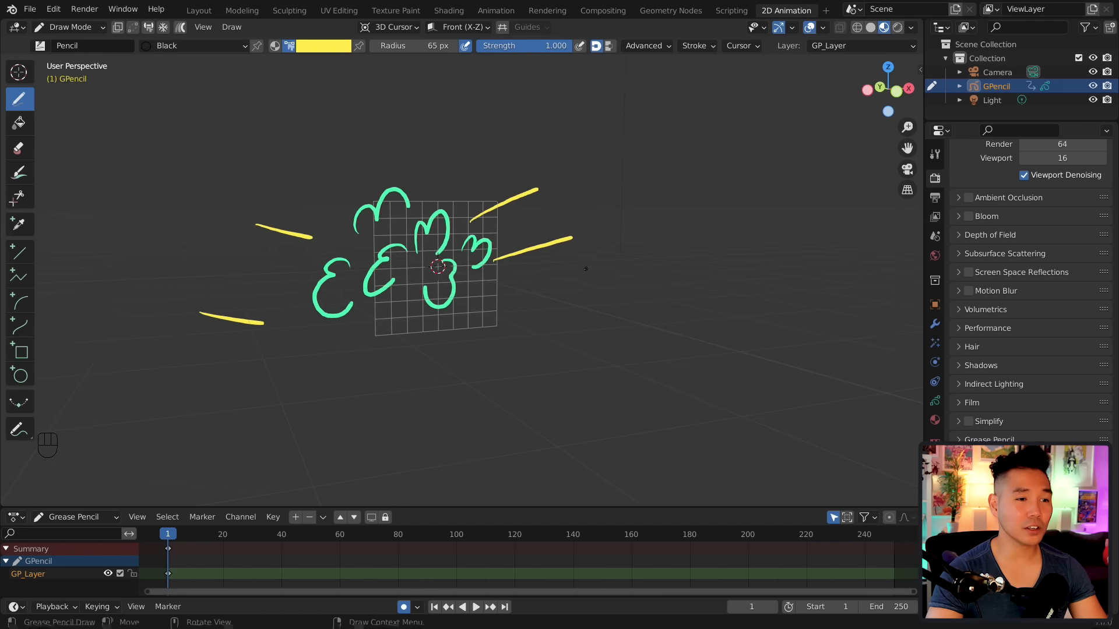
pyautogui.moveTo(424, 164); pyautogui.dragTo(476, 181)
pyautogui.moveTo(289, 267); pyautogui.dragTo(314, 321)
pyautogui.moveTo(402, 339); pyautogui.dragTo(458, 324)
pyautogui.moveTo(646, 230)
pyautogui.mouseDown(button='middle')
pyautogui.moveTo(569, 240)
pyautogui.moveTo(577, 217)
pyautogui.moveTo(700, 253)
pyautogui.mouseUp(button='middle')
# Step: Set stroke placement to Surface and draw curved pink strokes over the dark sphere
pyautogui.click(407, 20)
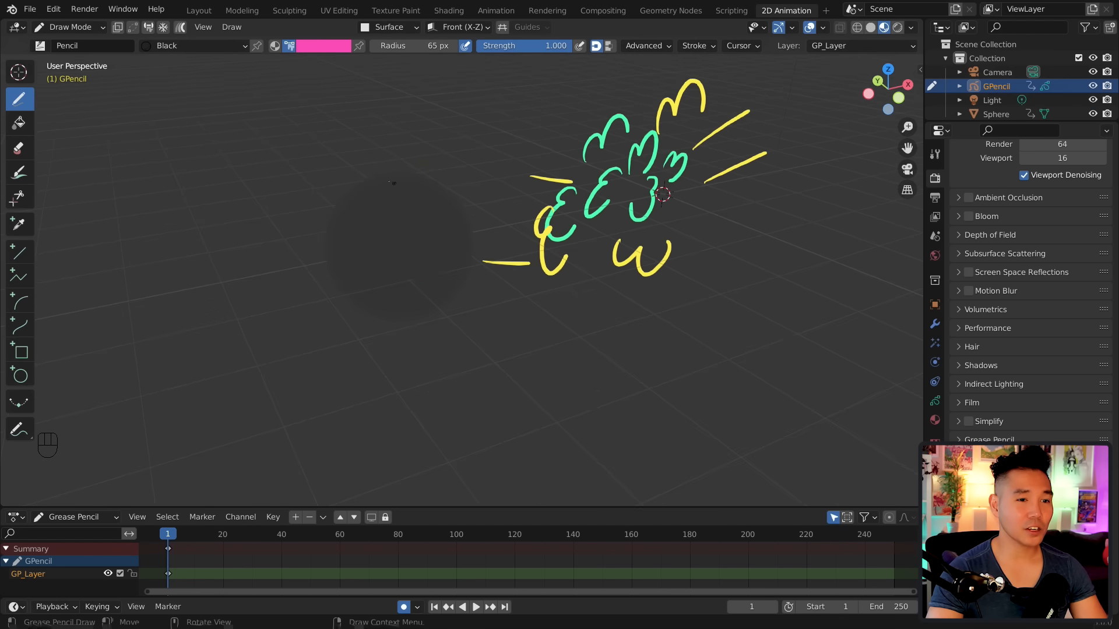
pyautogui.moveTo(389, 182); pyautogui.dragTo(419, 278)
pyautogui.moveTo(378, 198); pyautogui.dragTo(394, 295)
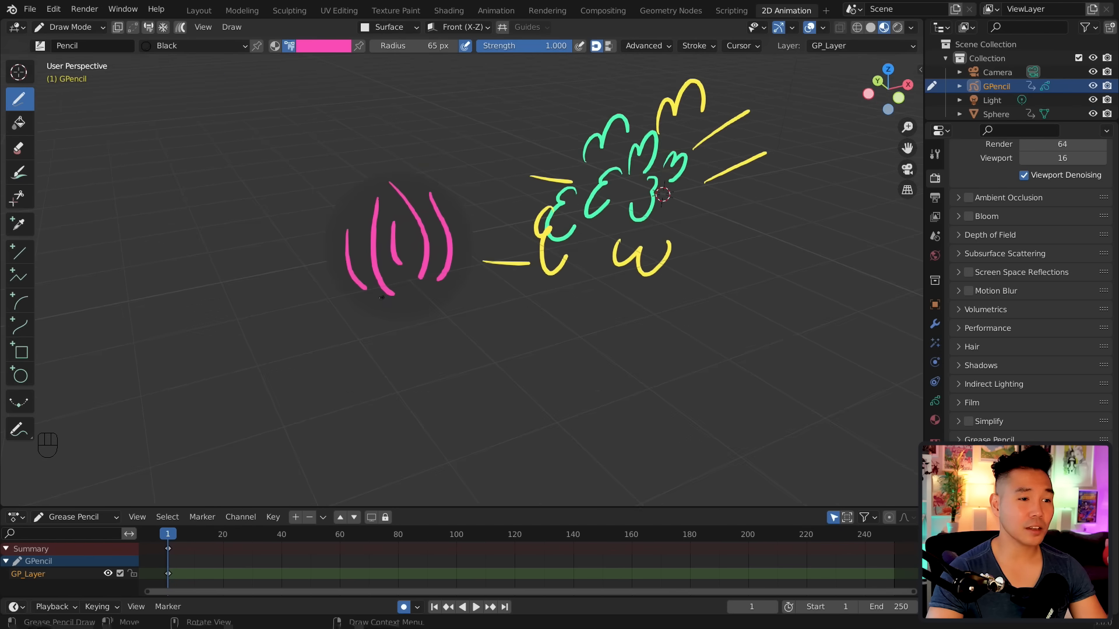
pyautogui.moveTo(424, 268)
pyautogui.mouseDown(button='middle')
pyautogui.moveTo(516, 260)
pyautogui.moveTo(352, 245)
pyautogui.mouseUp(button='middle')
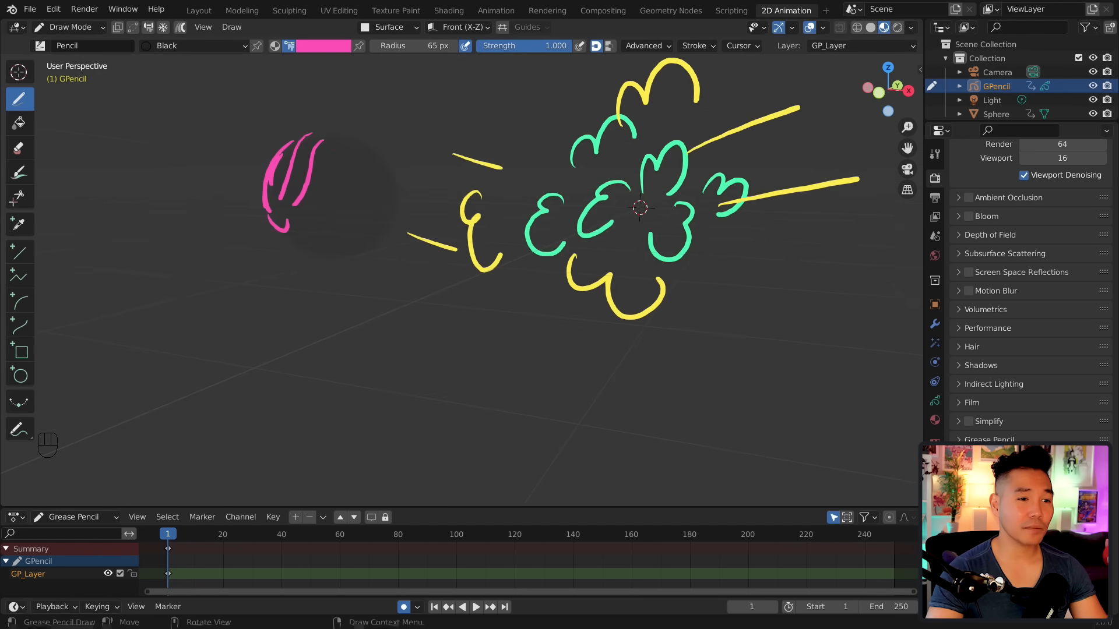
pyautogui.moveTo(343, 193); pyautogui.dragTo(365, 269, button='middle')
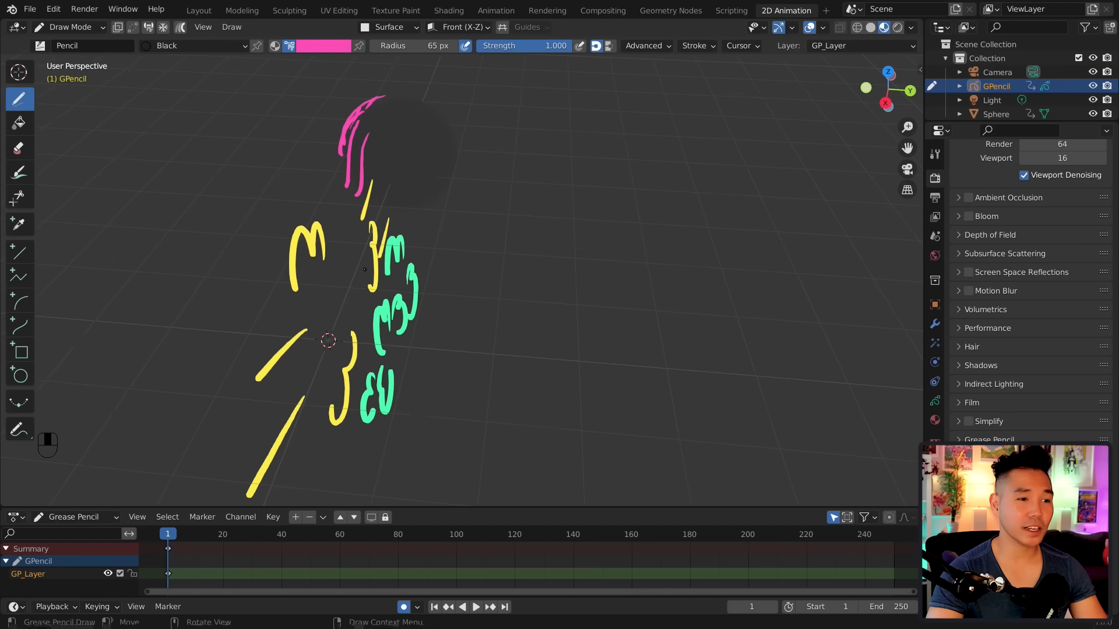
# Step: Set stroke placement to Stroke and draw cyan lines outward from the existing strokes, viewing them from several angles
pyautogui.moveTo(423, 140); pyautogui.dragTo(508, 121, button='middle')
pyautogui.moveTo(508, 121); pyautogui.dragTo(533, 114, button='middle')
pyautogui.click(409, 26)
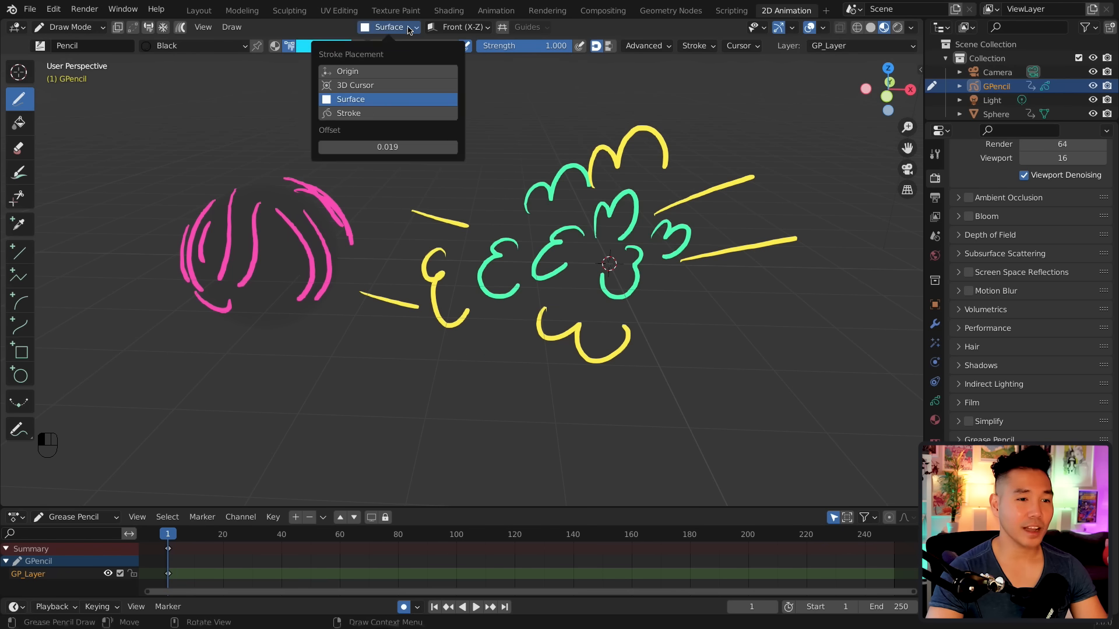
pyautogui.click(379, 113)
pyautogui.moveTo(667, 146); pyautogui.dragTo(820, 119)
pyautogui.moveTo(753, 176); pyautogui.dragTo(857, 191)
pyautogui.moveTo(845, 198)
pyautogui.mouseDown(button='middle')
pyautogui.moveTo(775, 257)
pyautogui.moveTo(670, 268)
pyautogui.mouseUp(button='middle')
pyautogui.moveTo(382, 325); pyautogui.dragTo(512, 353)
pyautogui.moveTo(542, 315)
pyautogui.mouseDown(button='middle')
pyautogui.moveTo(616, 241)
pyautogui.moveTo(571, 268)
pyautogui.mouseUp(button='middle')
pyautogui.moveTo(332, 315); pyautogui.dragTo(344, 379)
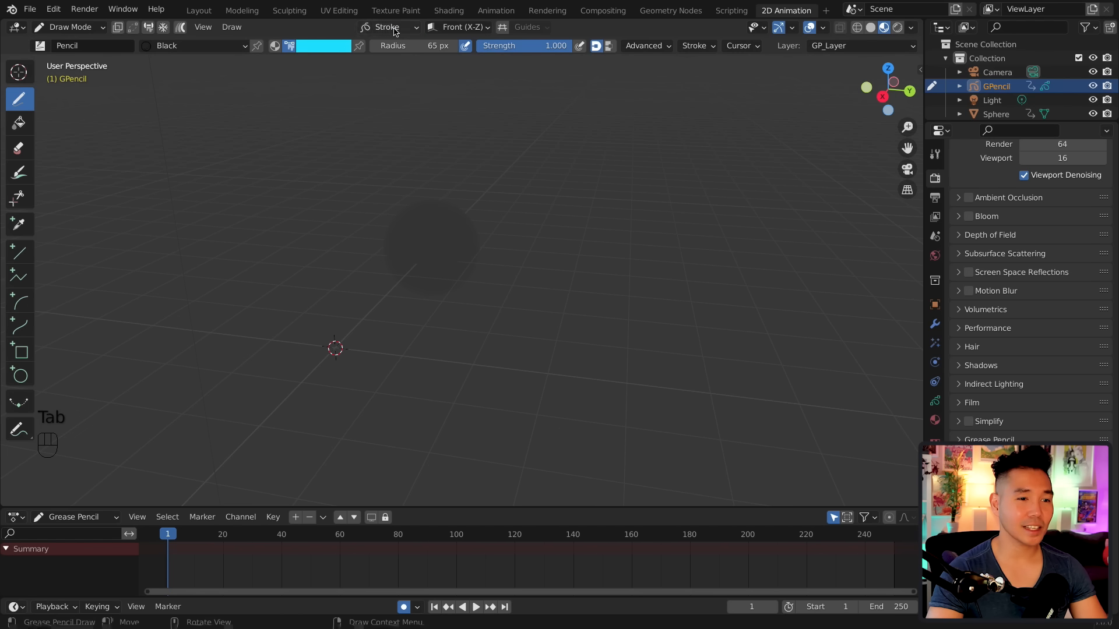
# Step: Set stroke placement to 3D Cursor in the cleared scene
pyautogui.click(388, 27)
pyautogui.click(374, 85)
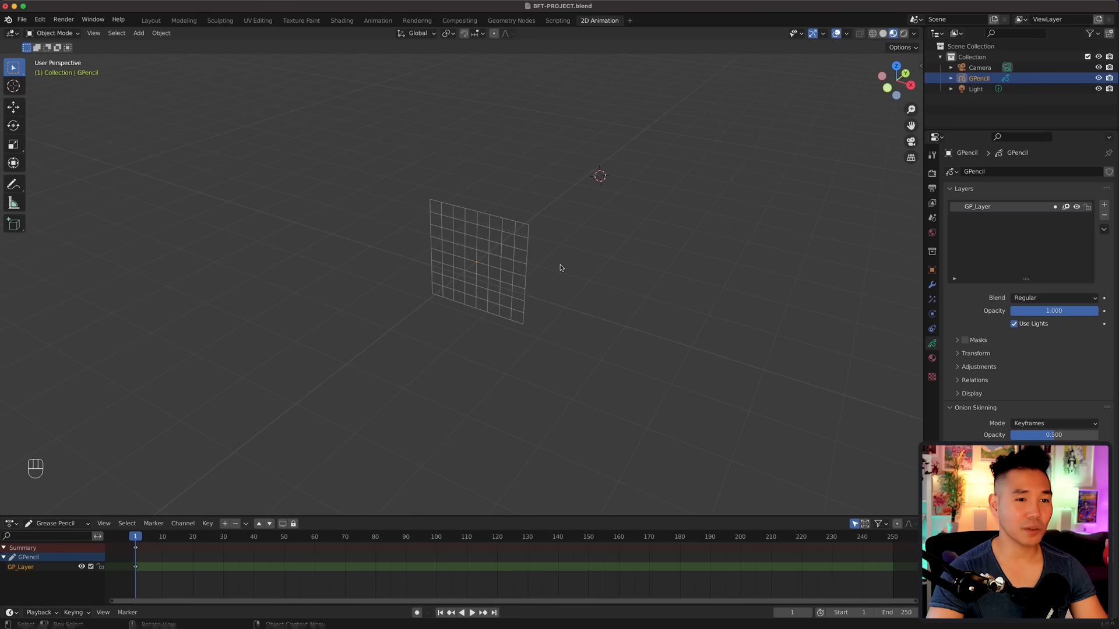
# Step: Snap the 3D cursor to the world origin and set the Grease Pencil object's origin to the 3D cursor
pyautogui.hotkey('shift', 's')
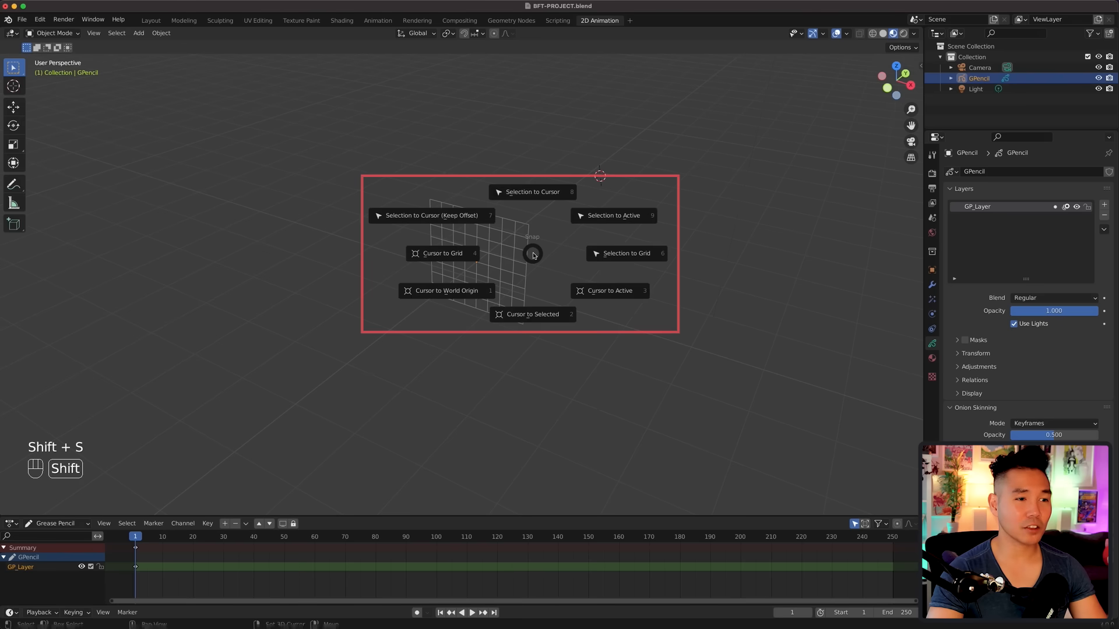
pyautogui.click(469, 290)
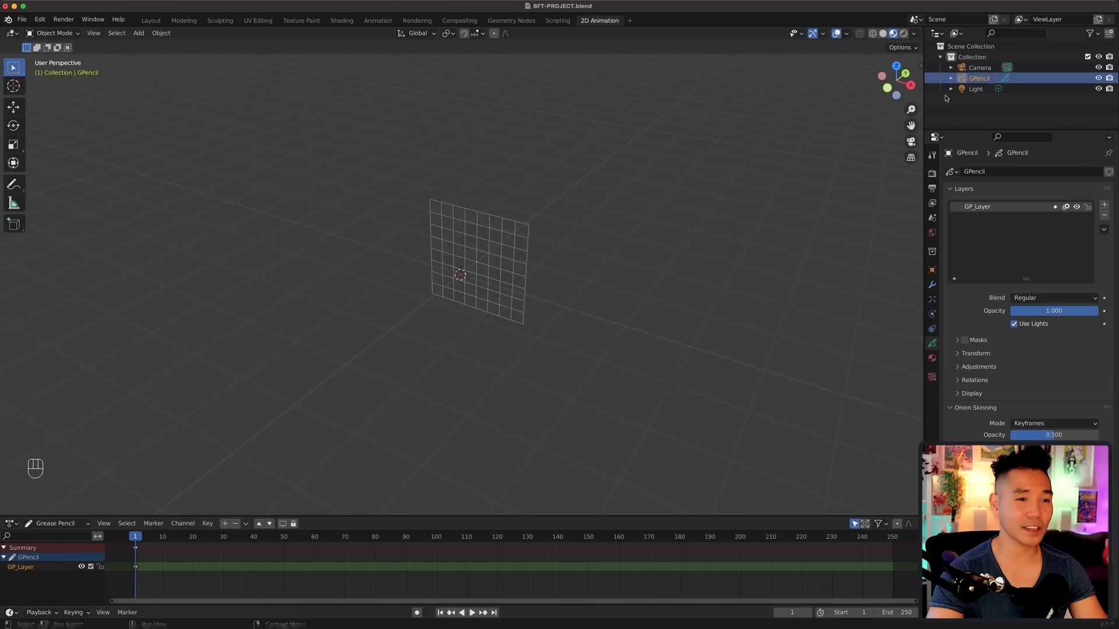
pyautogui.rightClick(528, 248)
pyautogui.moveTo(528, 249)
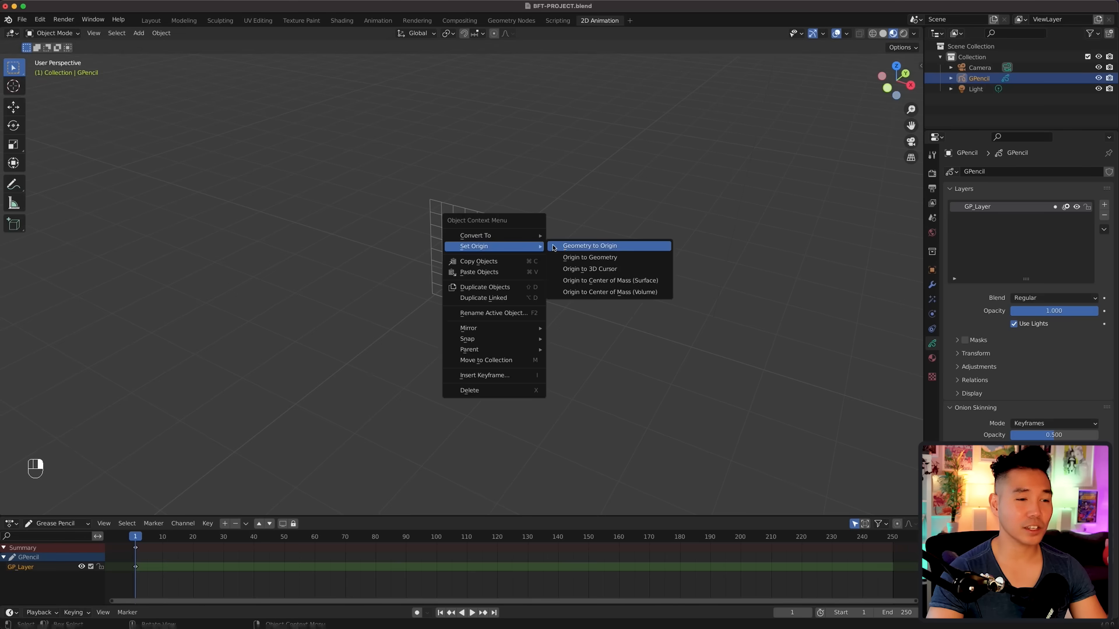
pyautogui.click(576, 270)
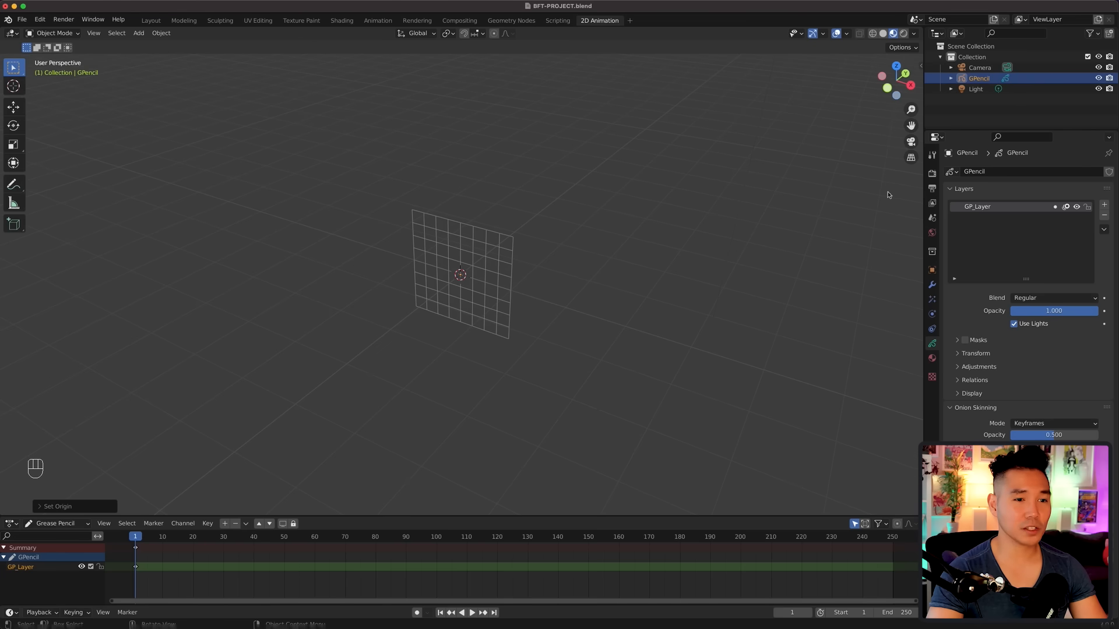
# Step: Set the scene's colour management to the Standard view transform with the Medium High Contrast look
pyautogui.click(932, 173)
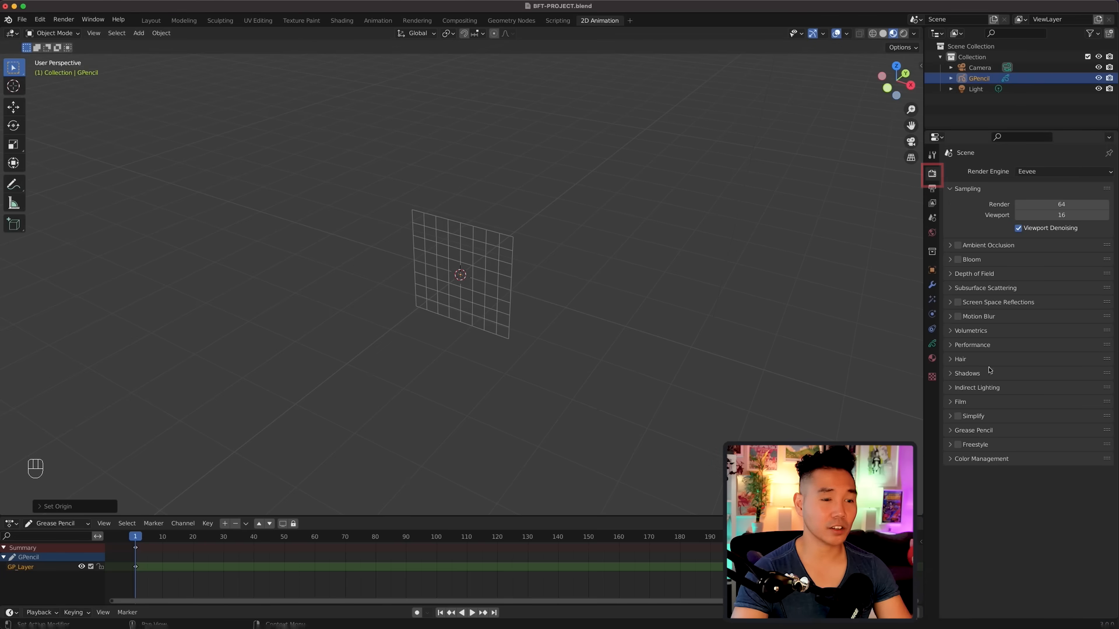
pyautogui.click(981, 458)
pyautogui.click(1020, 490)
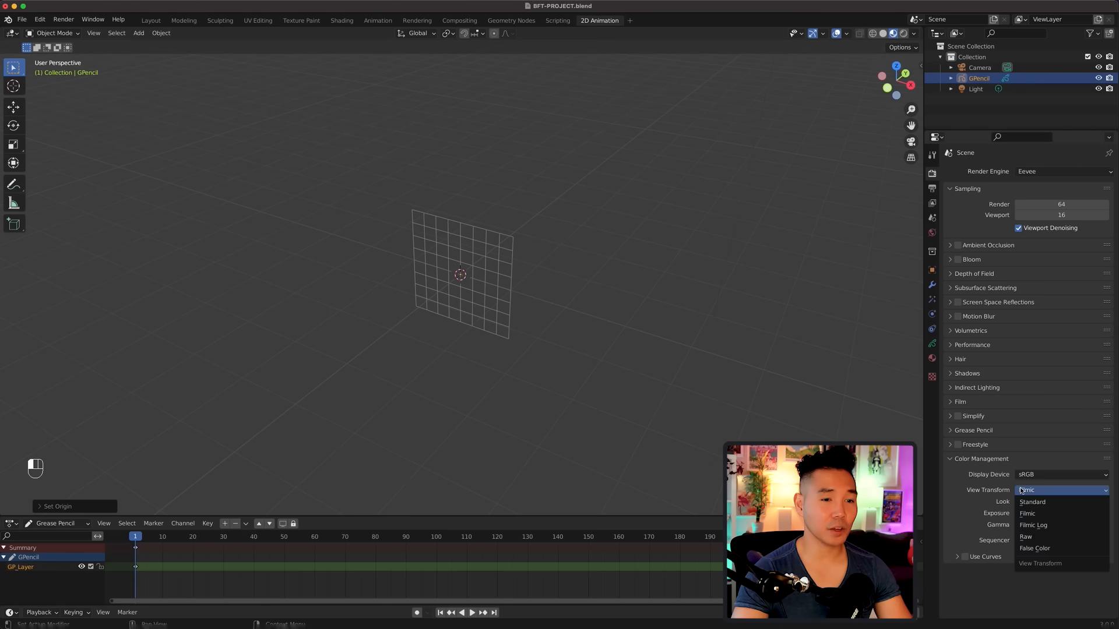
pyautogui.click(1032, 502)
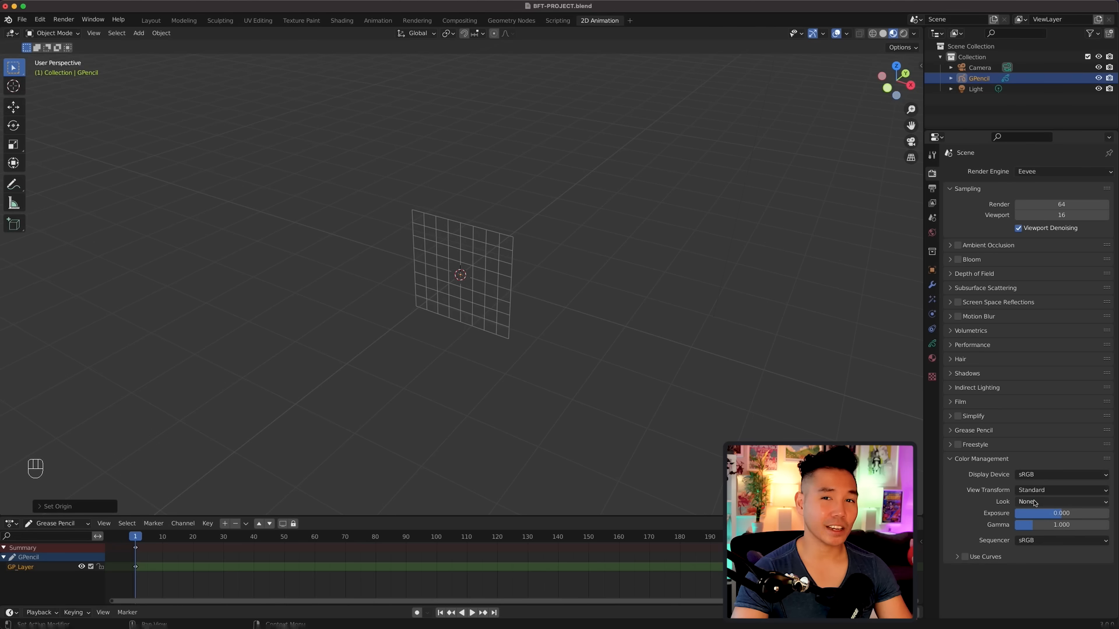
pyautogui.click(1035, 502)
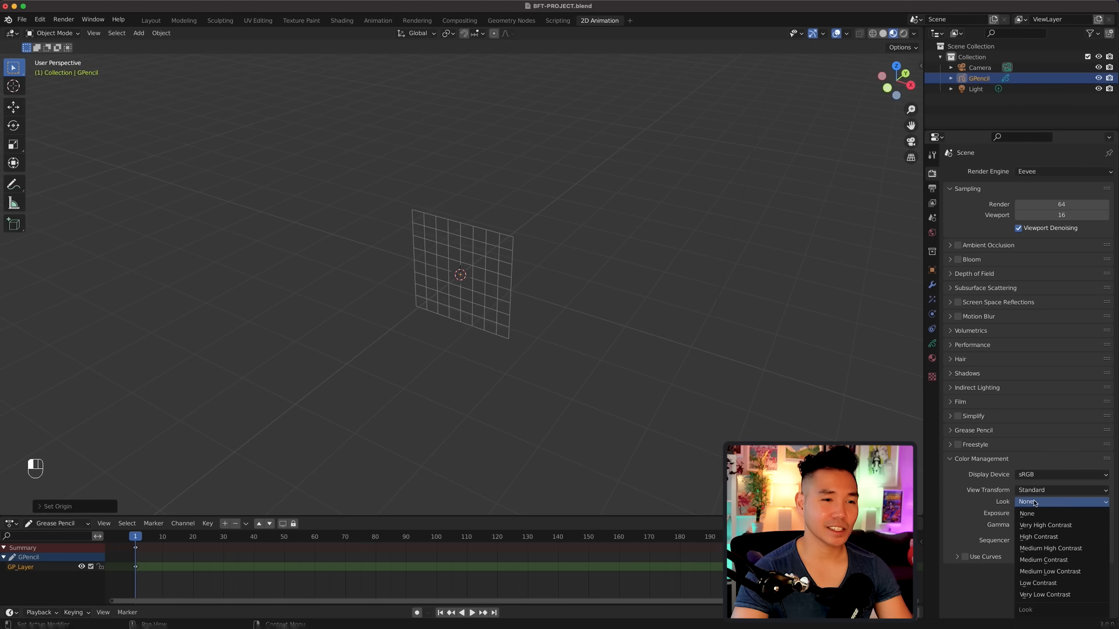
pyautogui.click(1040, 548)
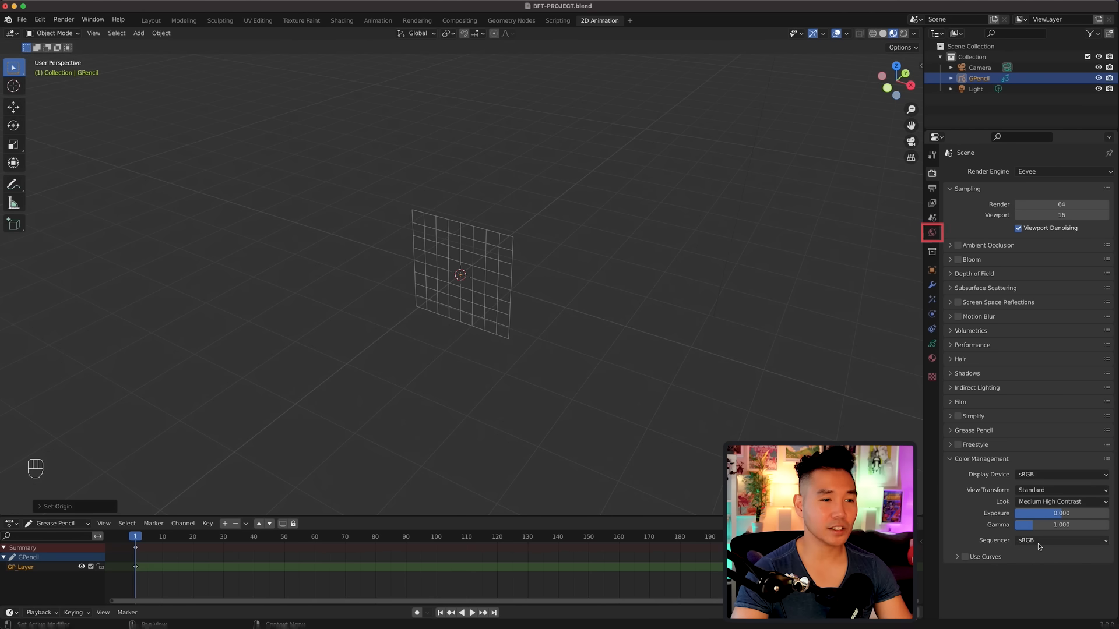
# Step: Change the world background colour to a bright pale yellow
pyautogui.click(932, 232)
pyautogui.click(1069, 241)
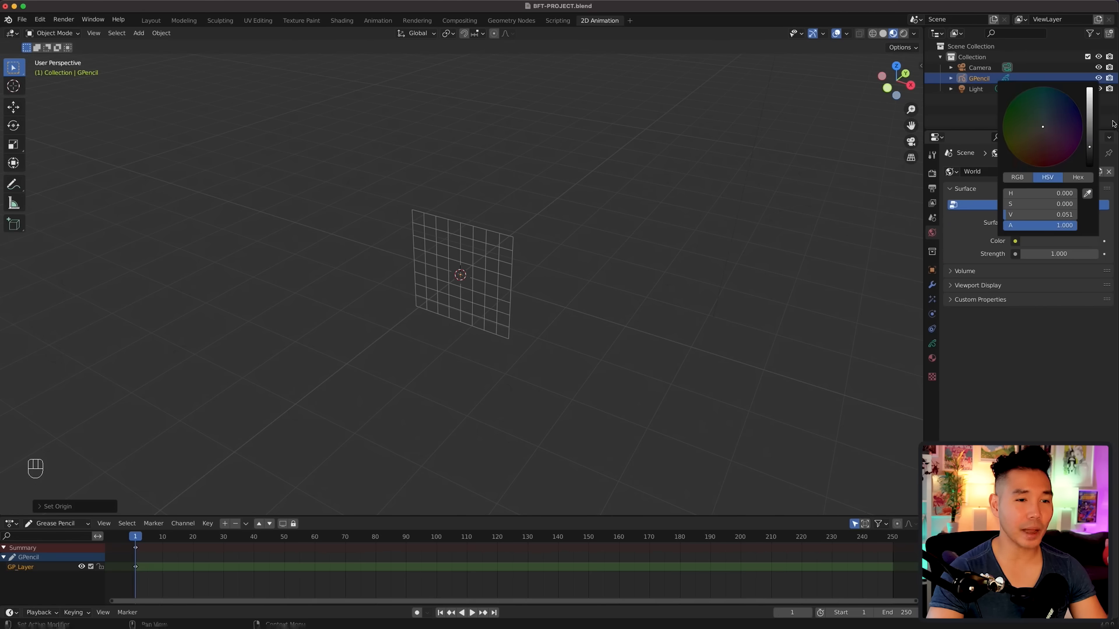
pyautogui.click(1091, 88)
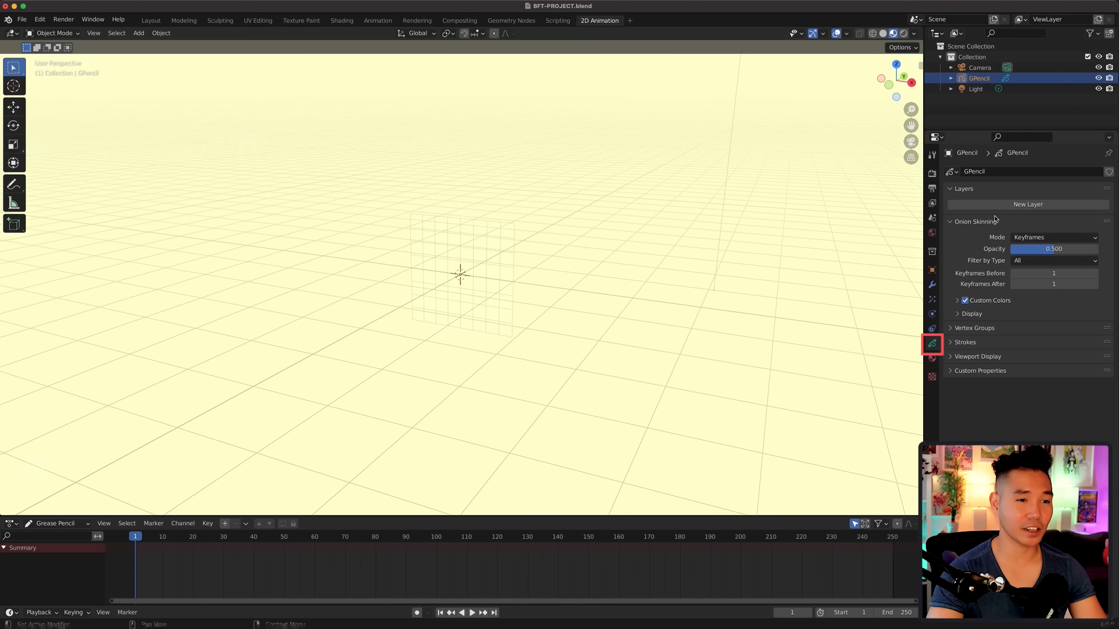
# Step: Add a new Grease Pencil layer and name it Walls
pyautogui.click(1009, 204)
pyautogui.doubleClick(975, 207)
pyautogui.write('Walls')
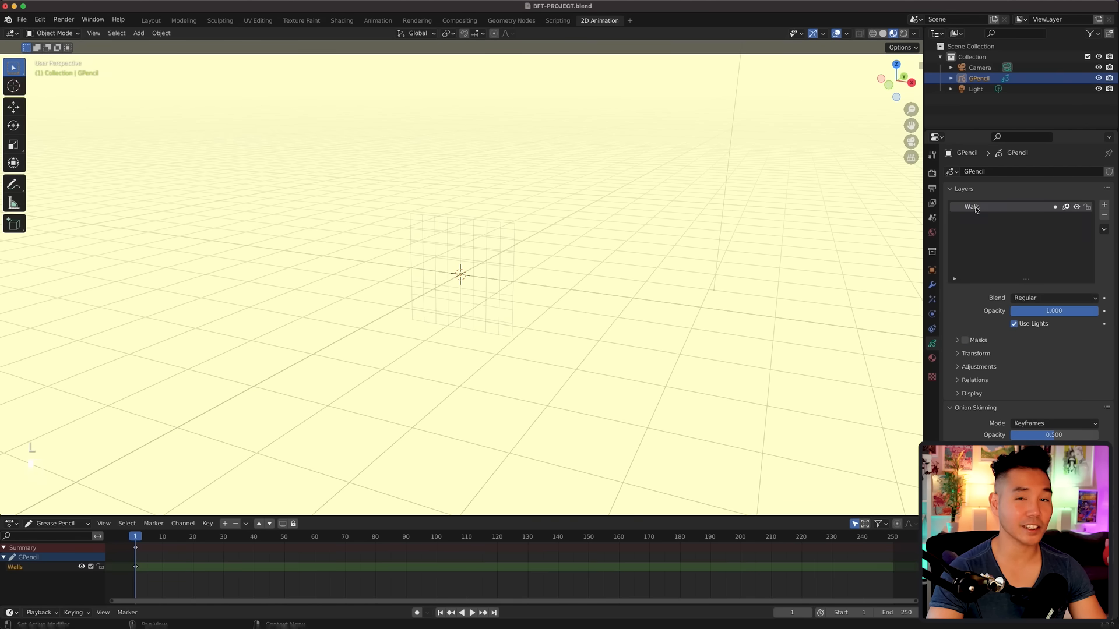
# Step: Add a new Grease Pencil material and name it Walls
pyautogui.click(931, 359)
pyautogui.click(1109, 171)
pyautogui.click(999, 259)
pyautogui.doubleClick(1004, 258)
pyautogui.write('Walls')
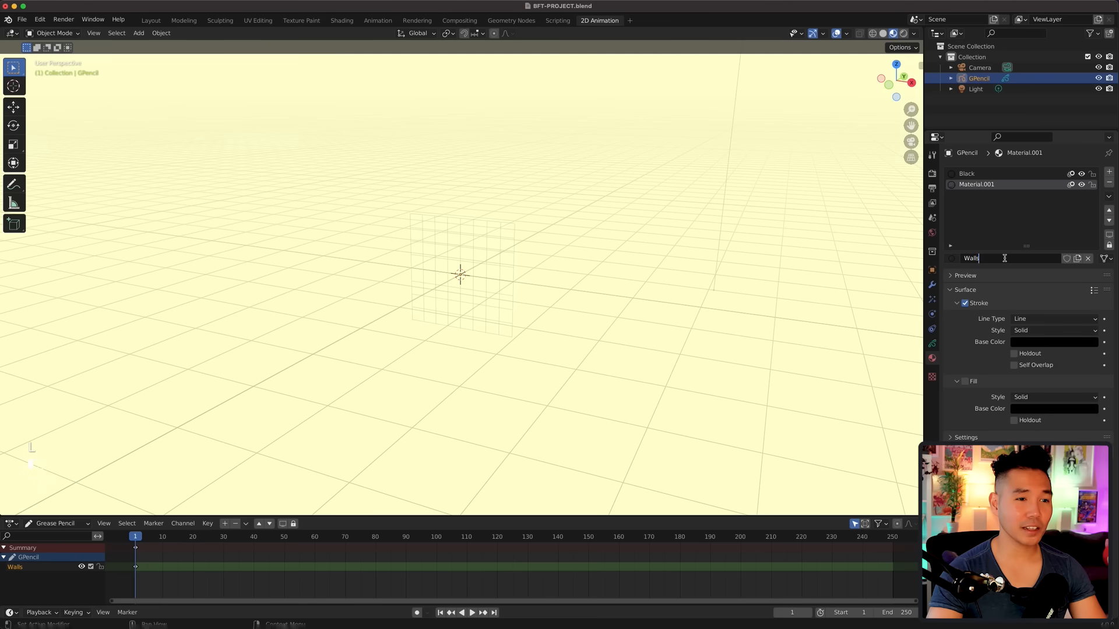
# Step: Give the Walls material a dark brown stroke colour and enable its fill with a light orange colour
pyautogui.click(1025, 344)
pyautogui.click(964, 382)
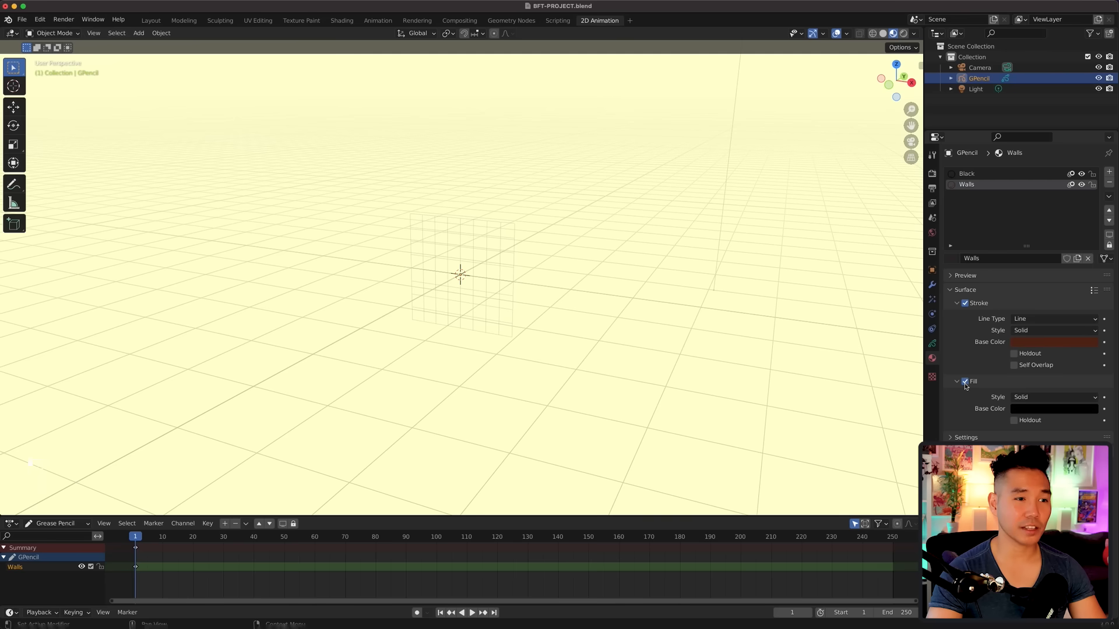
pyautogui.click(1025, 409)
pyautogui.moveTo(1097, 327); pyautogui.dragTo(1097, 268)
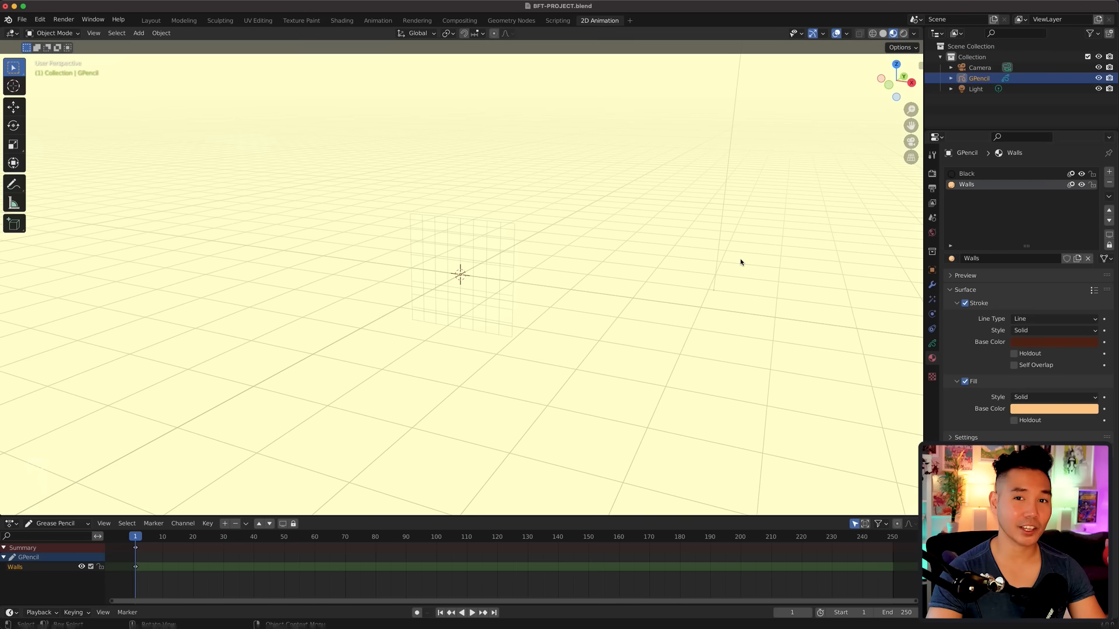
# Step: Switch to the front view in Draw Mode and activate the Box tool
pyautogui.press('KP_1')
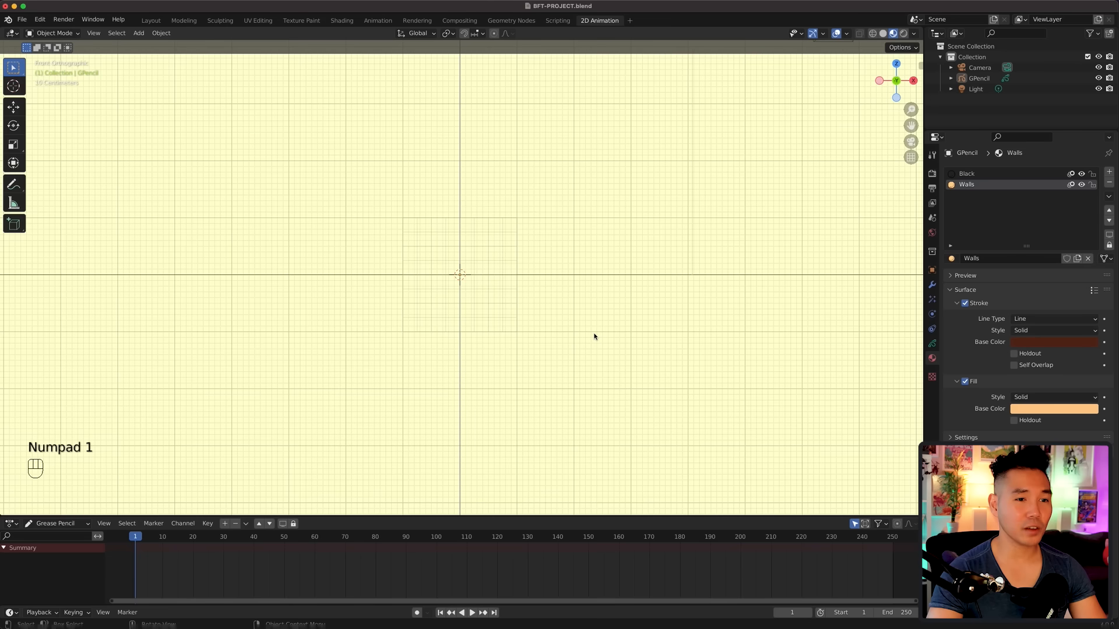
pyautogui.hotkey('ctrl', 'Tab')
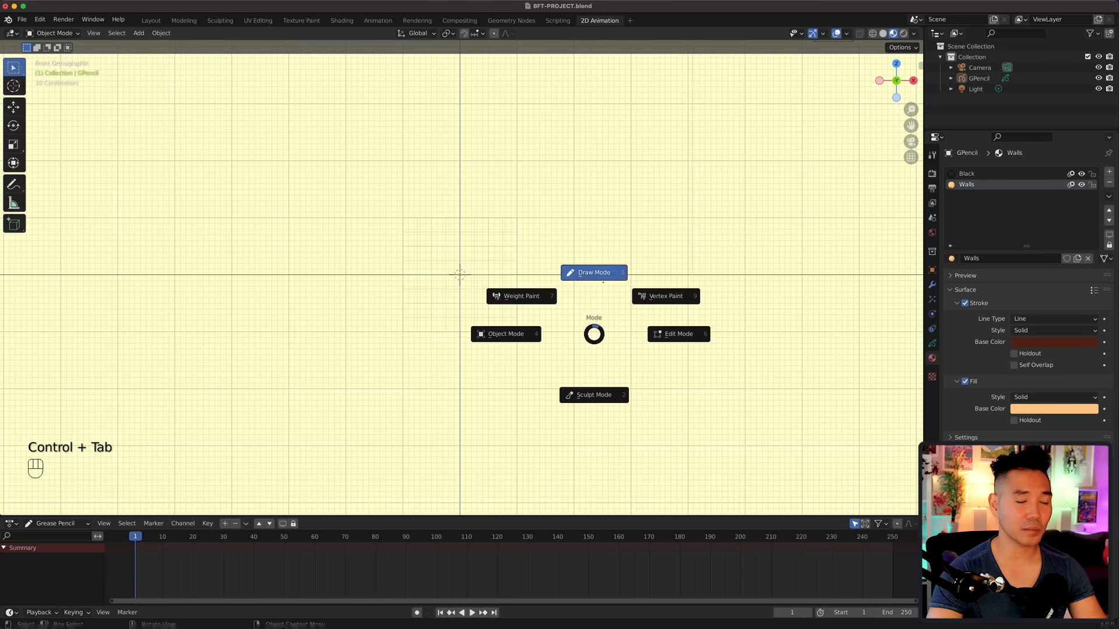
pyautogui.click(602, 283)
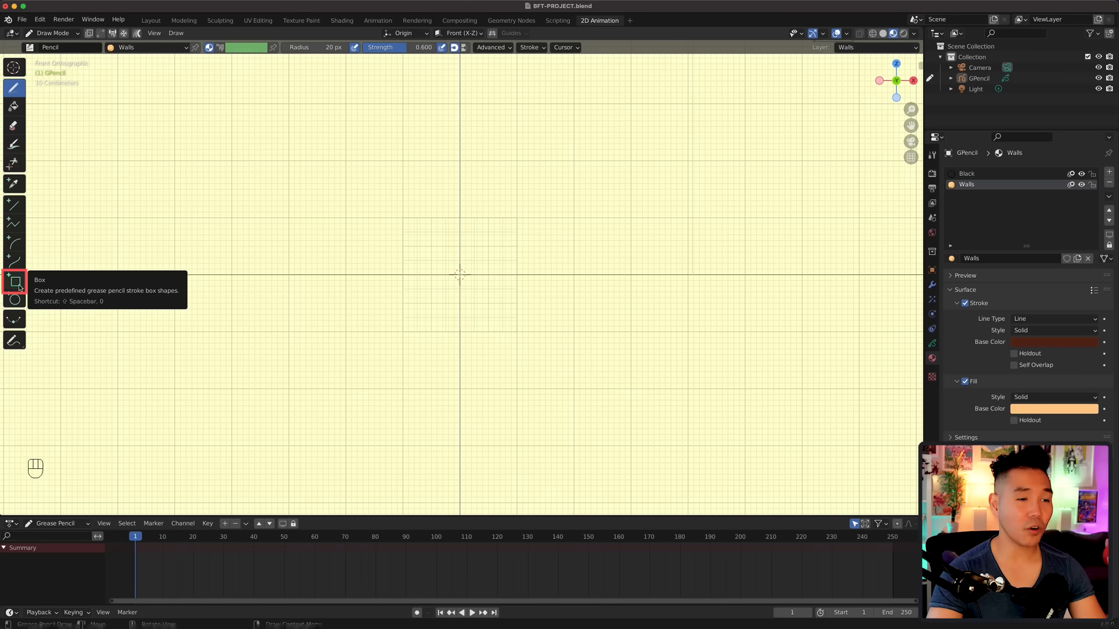
pyautogui.hotkey('shift', 'space')
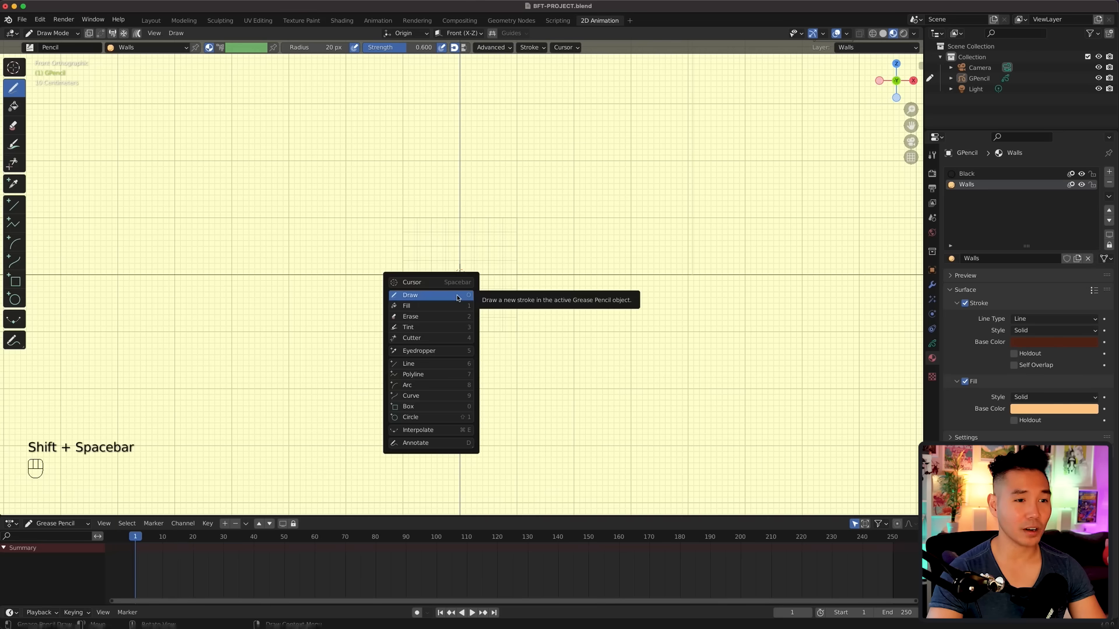
pyautogui.press('0')
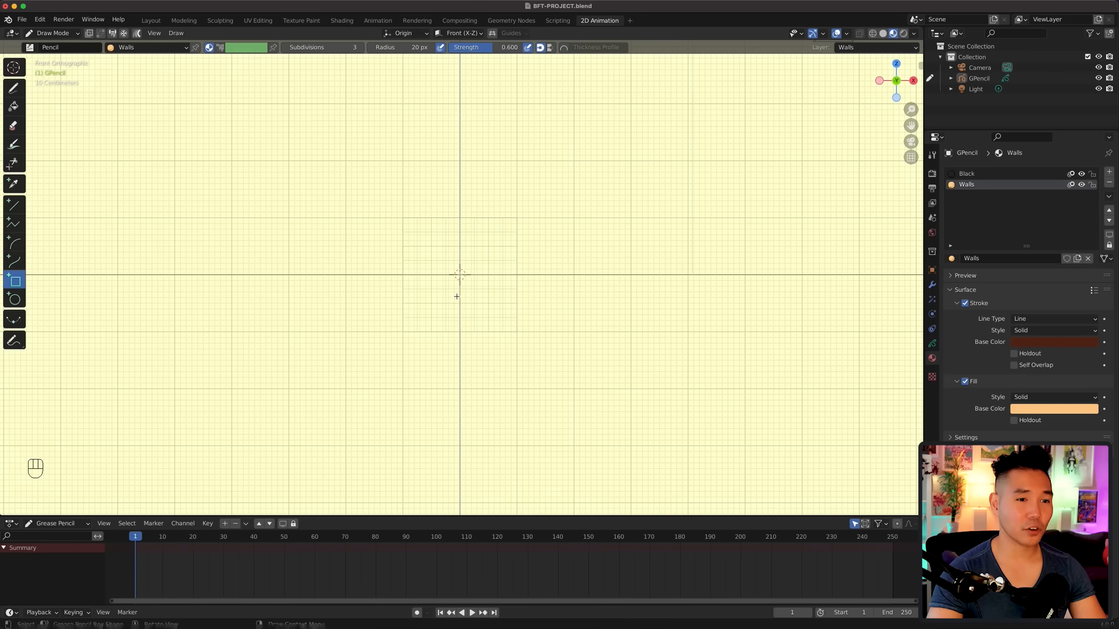
# Step: Set the Pencil brush to radius 35 px and strength 1.000, with tablet pressure turned off for both
pyautogui.click(402, 46)
pyautogui.click(441, 50)
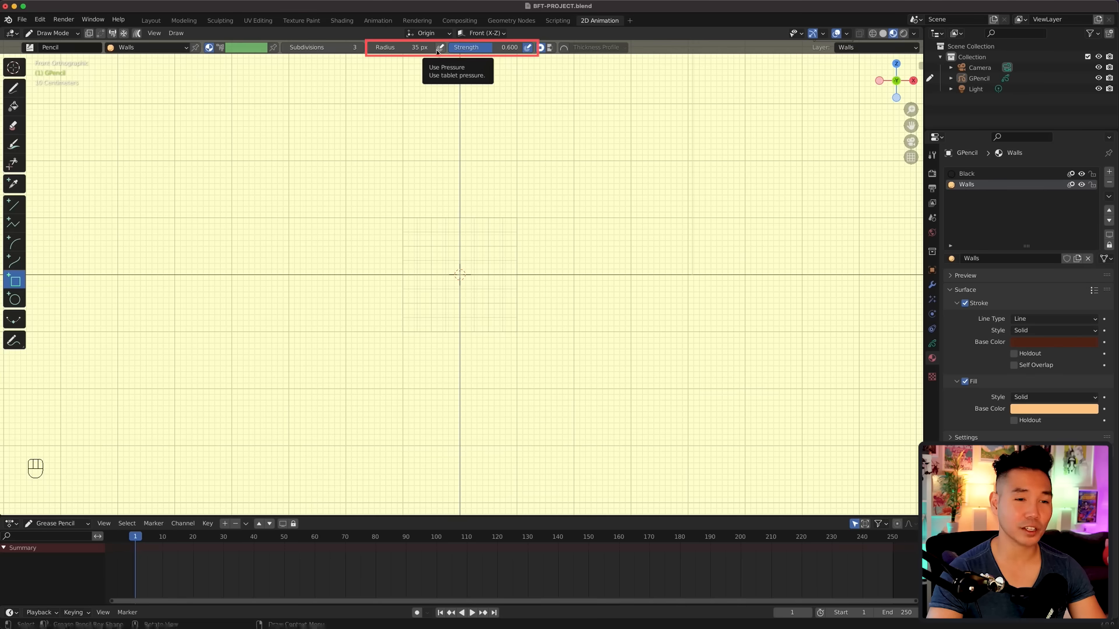
pyautogui.moveTo(484, 47); pyautogui.dragTo(524, 47)
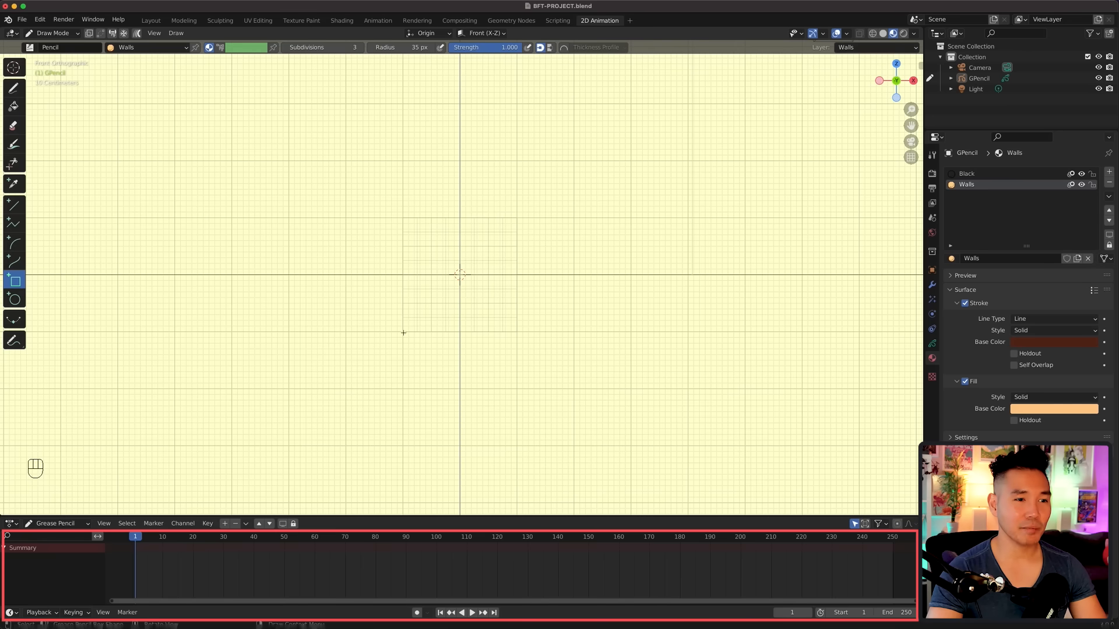
# Step: Go to frame 0 and move the Walls layer's keyframe to frame 0
pyautogui.moveTo(144, 540); pyautogui.dragTo(130, 540)
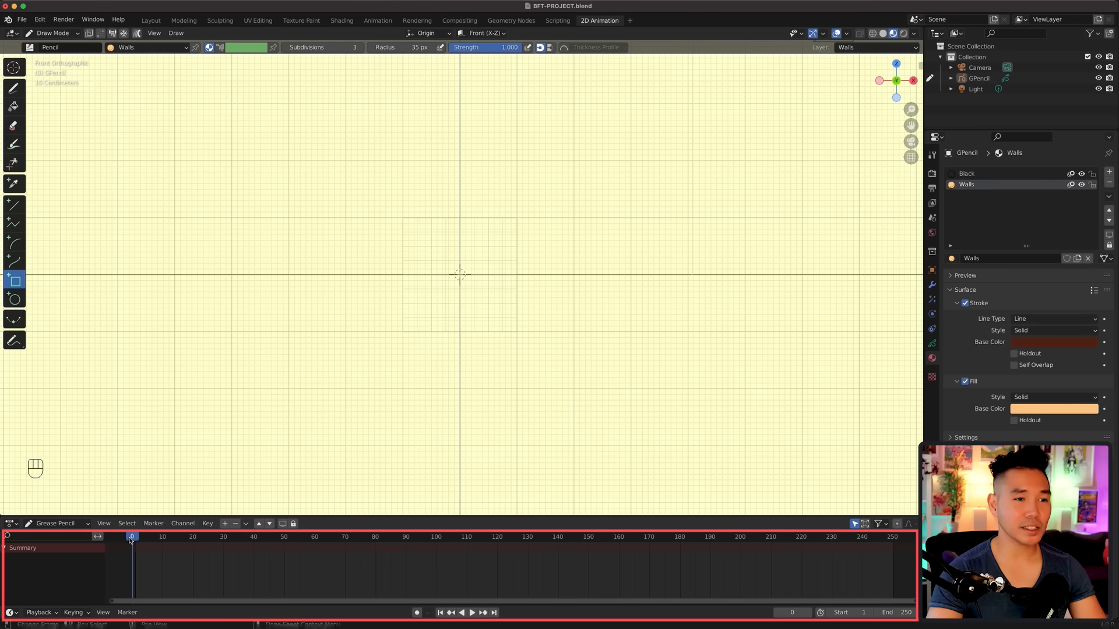
pyautogui.click(978, 79)
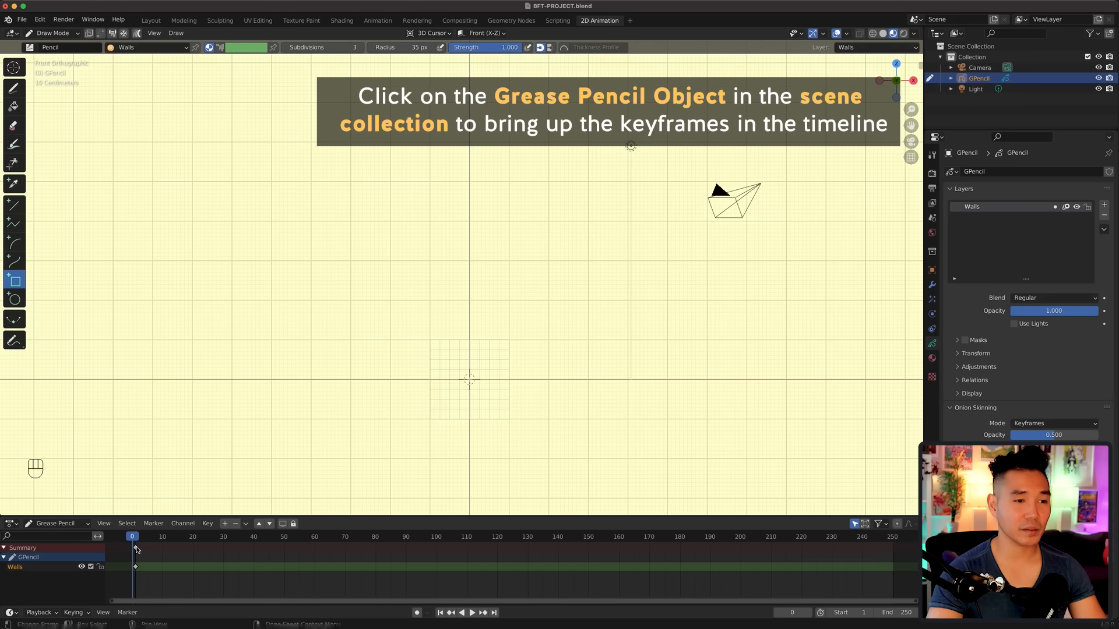
pyautogui.click(133, 549)
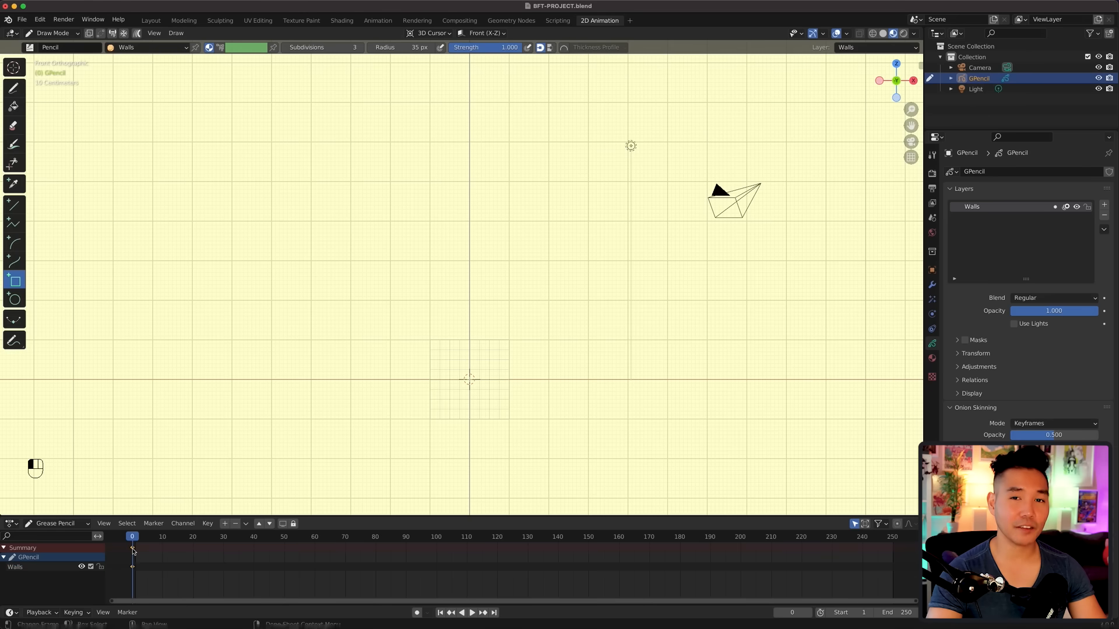
# Step: Enable auto keying and draw an upright rectangular wall whose lower-left corner sits at the world origin
pyautogui.click(416, 613)
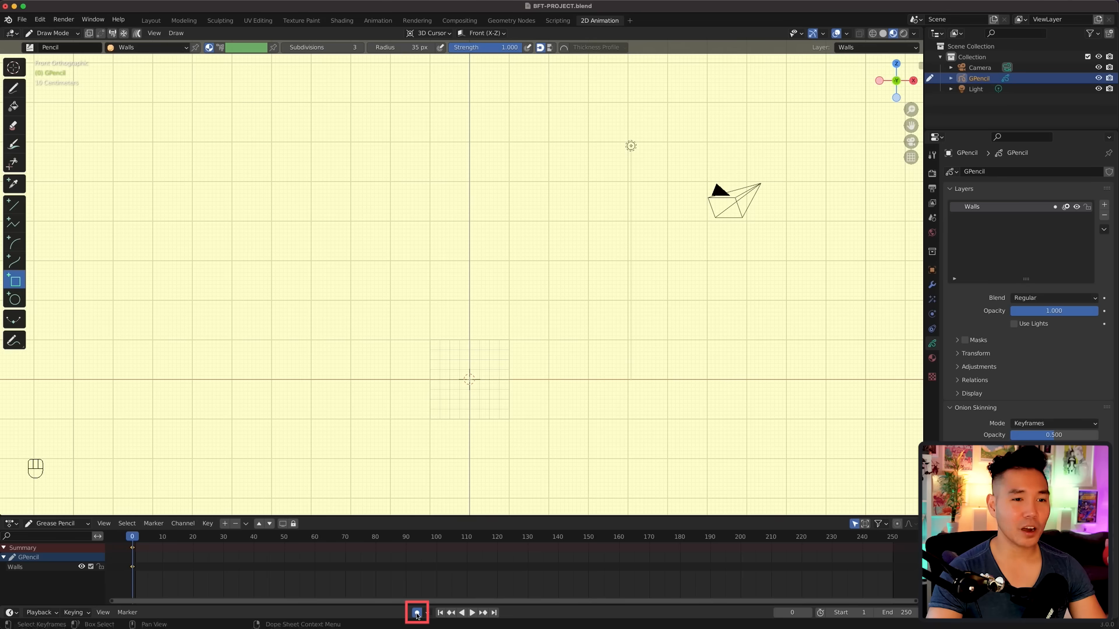
pyautogui.moveTo(463, 218); pyautogui.dragTo(532, 307)
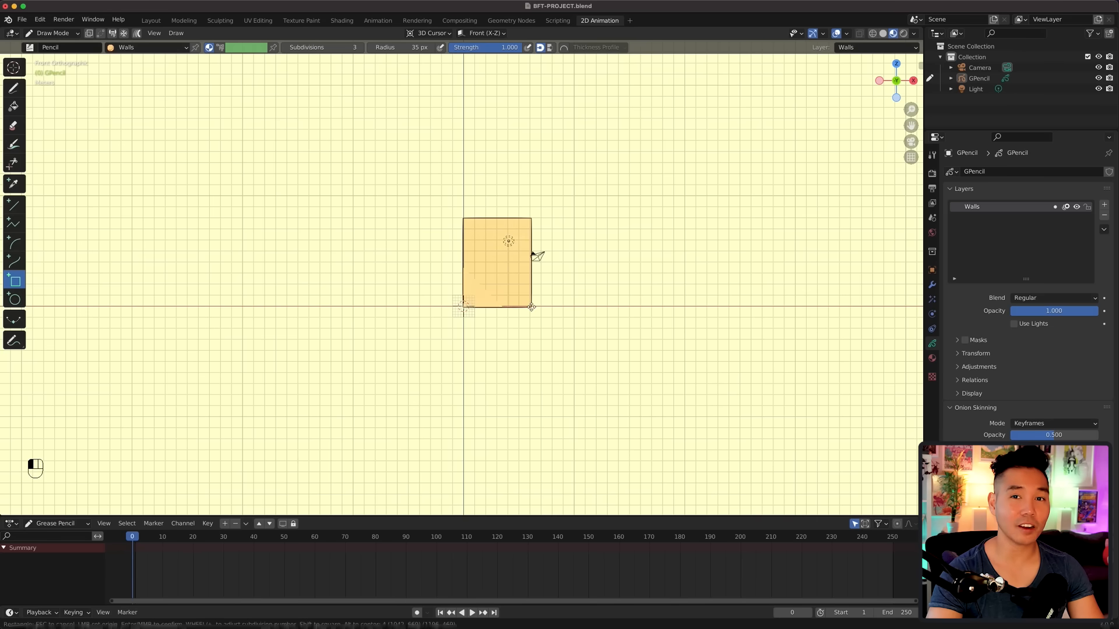
pyautogui.press('Return')
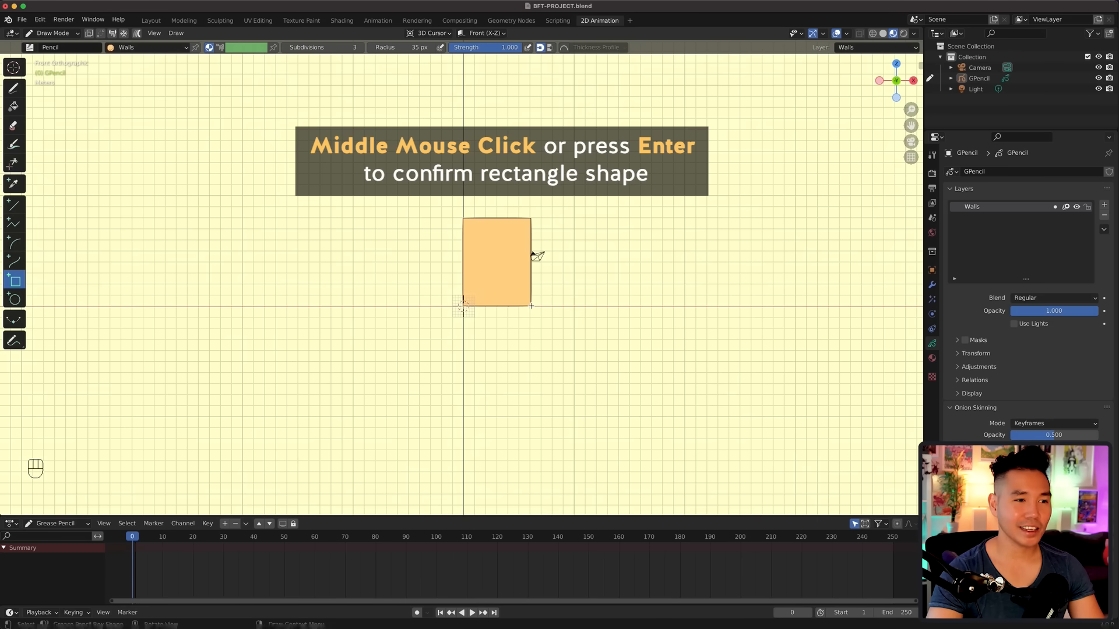
# Step: Snap the 3D cursor to the wall's upper-right corner point in Edit Mode, and return to Draw Mode
pyautogui.press('Tab')
pyautogui.moveTo(607, 232); pyautogui.dragTo(569, 247, button='middle')
pyautogui.press('1')
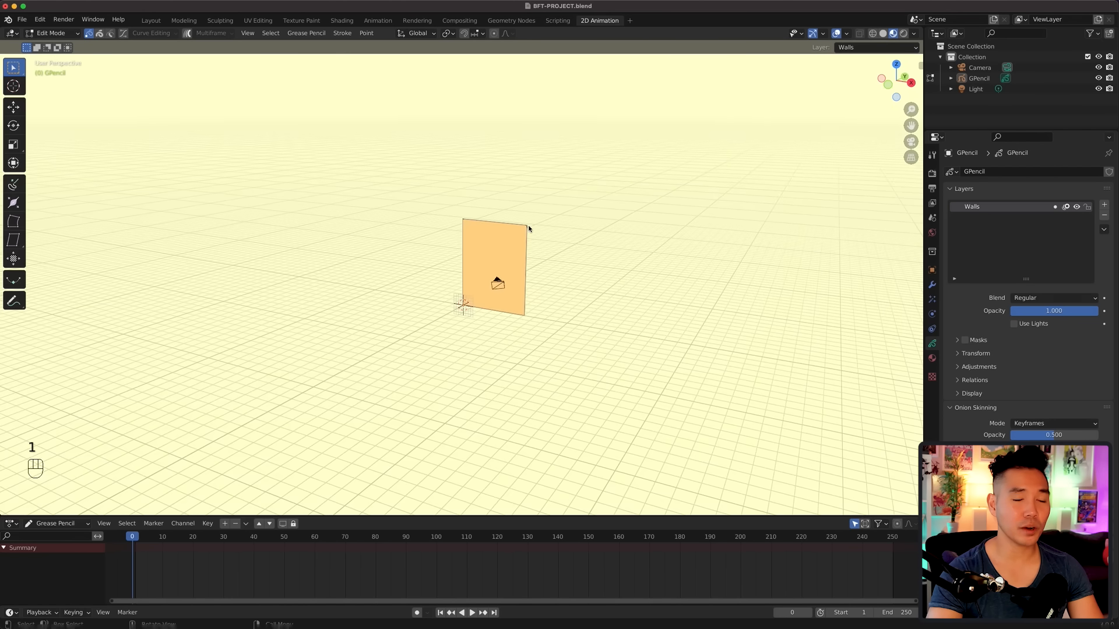
pyautogui.scroll(6, 623, 242)
pyautogui.hotkey('shift', 's')
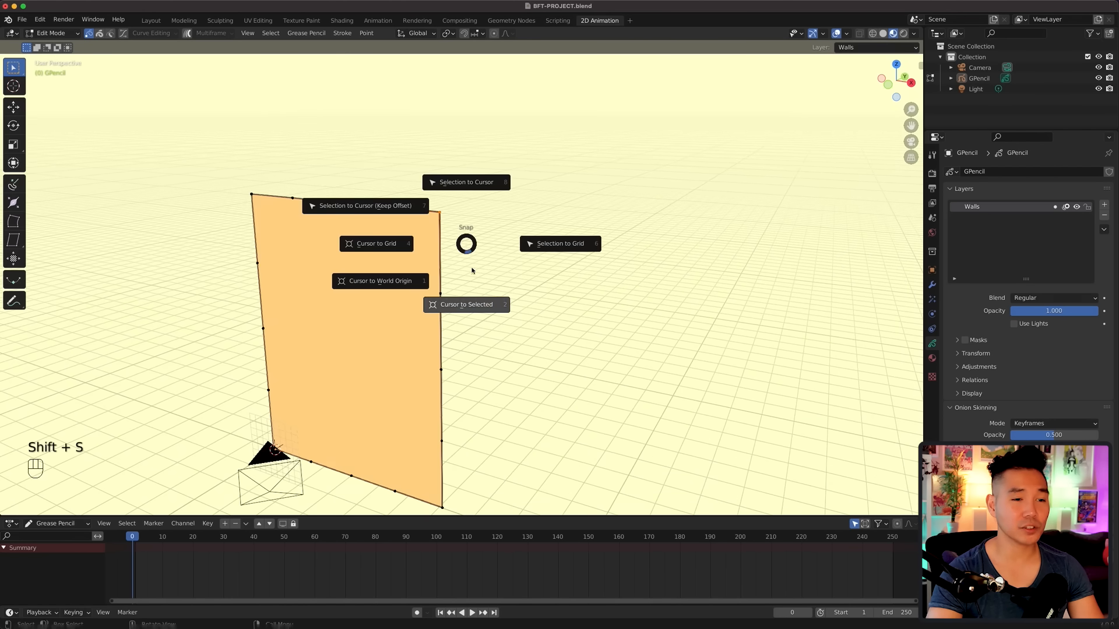
pyautogui.click(471, 304)
pyautogui.scroll(-3, 542, 300)
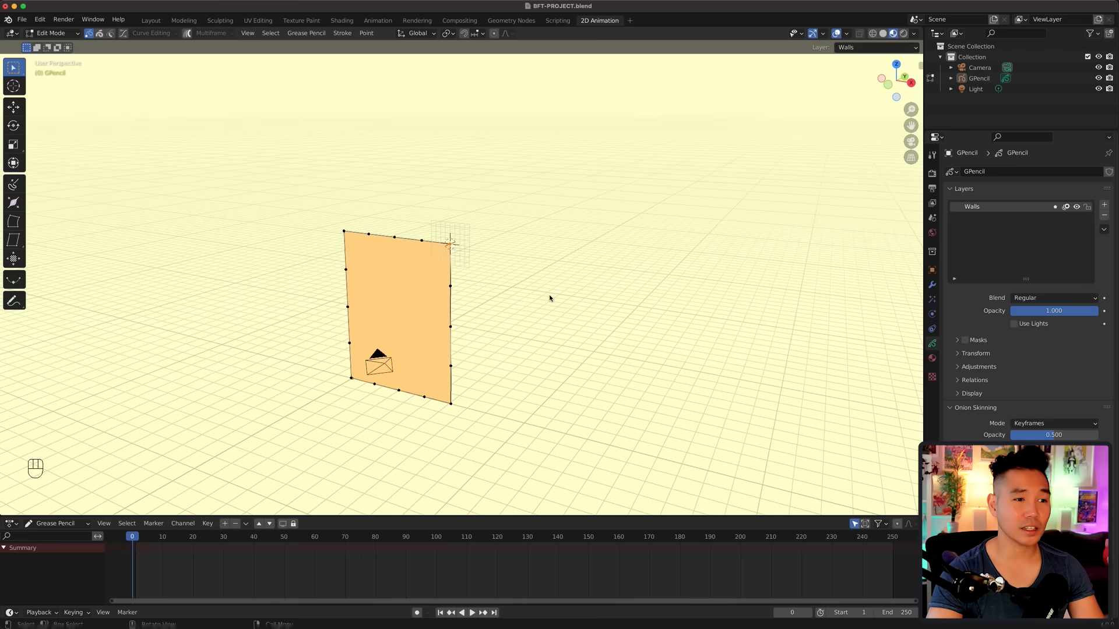
pyautogui.hotkey('ctrl', 'Tab')
pyautogui.click(564, 245)
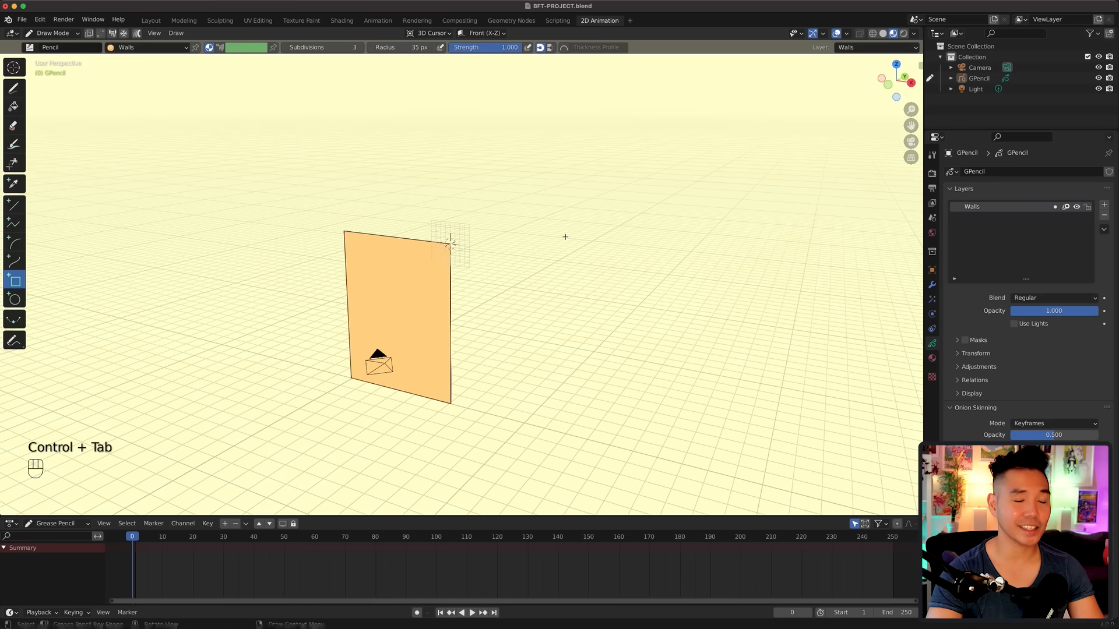
# Step: Set the drawing plane to Side (Y-Z) and draw a second rectangular wall from the 3D cursor in the right view
pyautogui.click(471, 33)
pyautogui.click(455, 88)
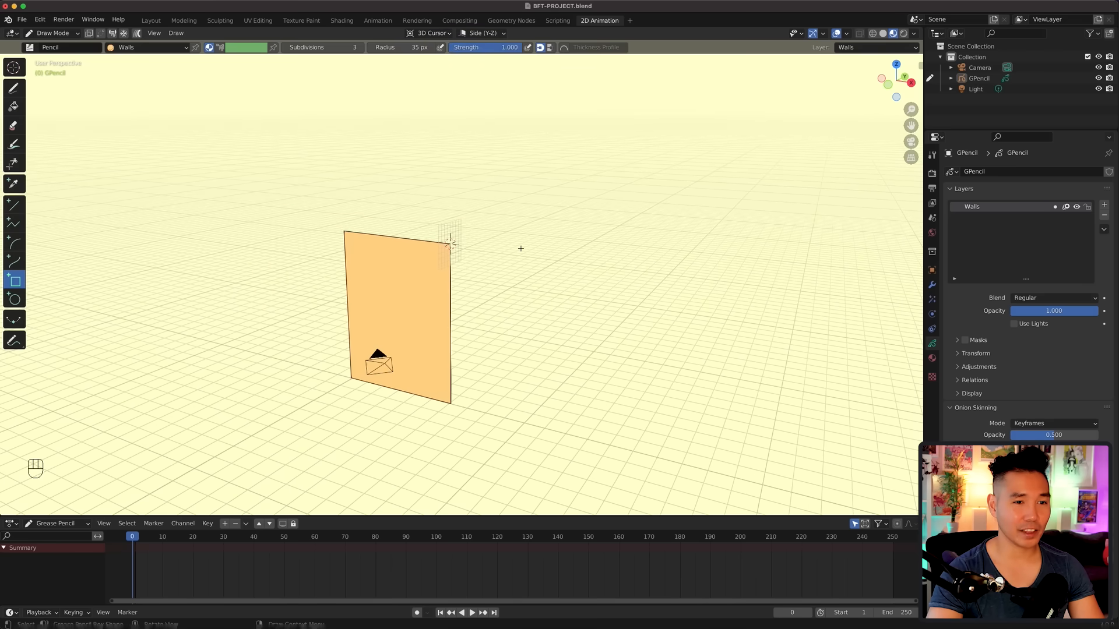
pyautogui.press('KP_3')
pyautogui.scroll(2, 519, 247)
pyautogui.moveTo(362, 222); pyautogui.dragTo(528, 442)
pyautogui.click(566, 376)
pyautogui.moveTo(571, 358)
pyautogui.mouseDown(button='middle')
pyautogui.moveTo(589, 307)
pyautogui.moveTo(627, 322)
pyautogui.moveTo(627, 341)
pyautogui.mouseUp(button='middle')
# Step: In Edit Mode, switch to stroke selection and move the second wall along X and Y to meet the first wall's edge
pyautogui.press('Tab')
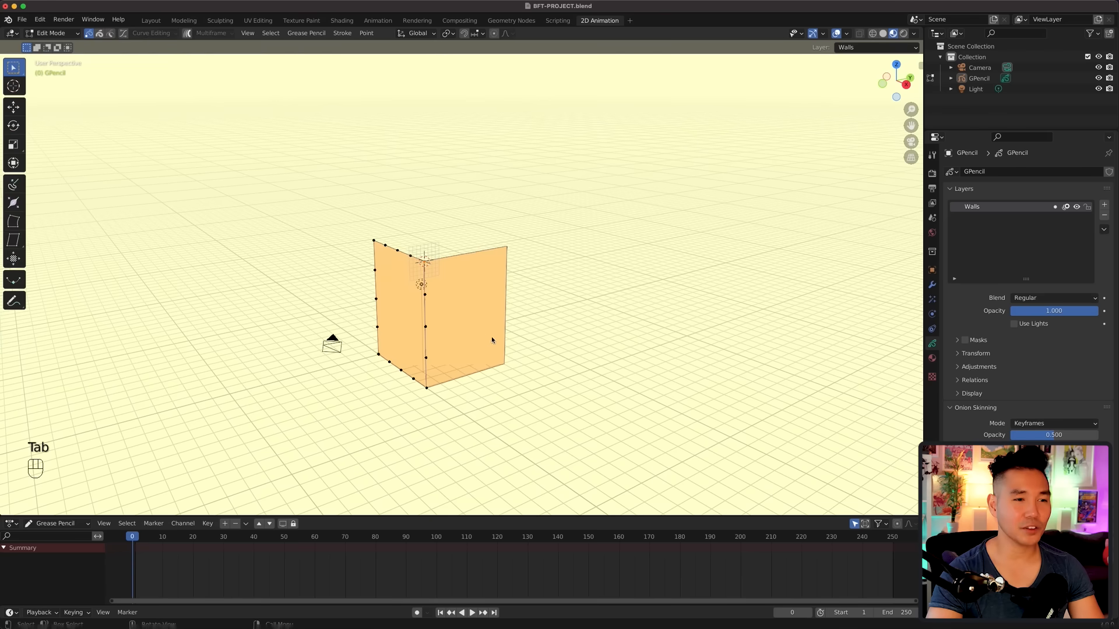
pyautogui.press('2')
pyautogui.press('g')
pyautogui.press('x')
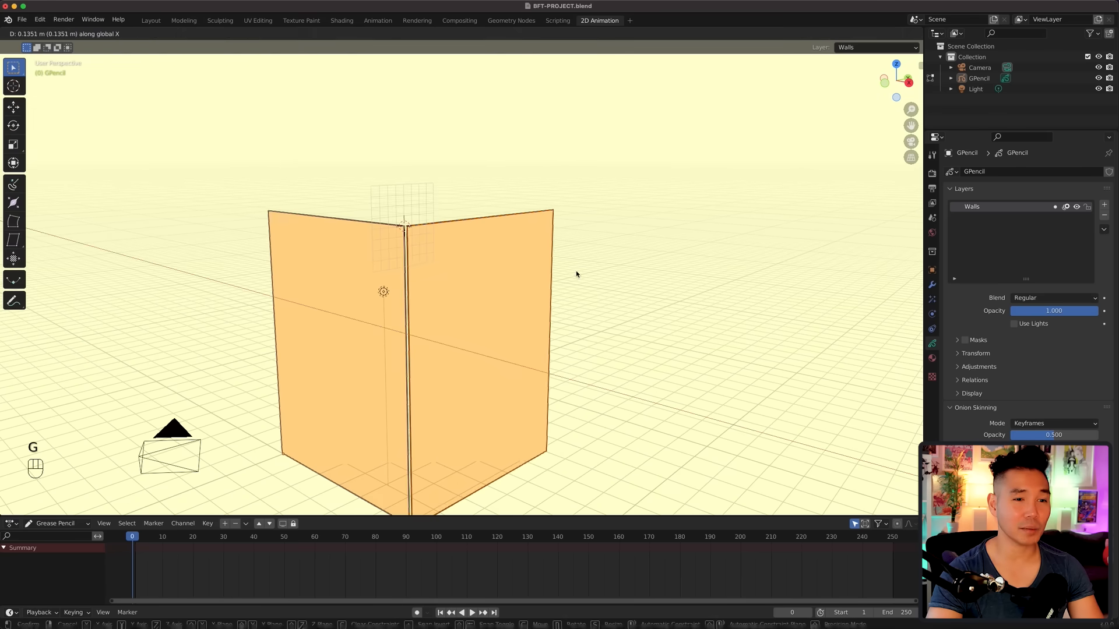
pyautogui.click(577, 274)
pyautogui.press('g')
pyautogui.press('y')
# Step: Draw a rectangular roof on the Top (X-Y) drawing plane and fit it to the wall edges in Edit Mode
pyautogui.hotkey('ctrl', 'Tab')
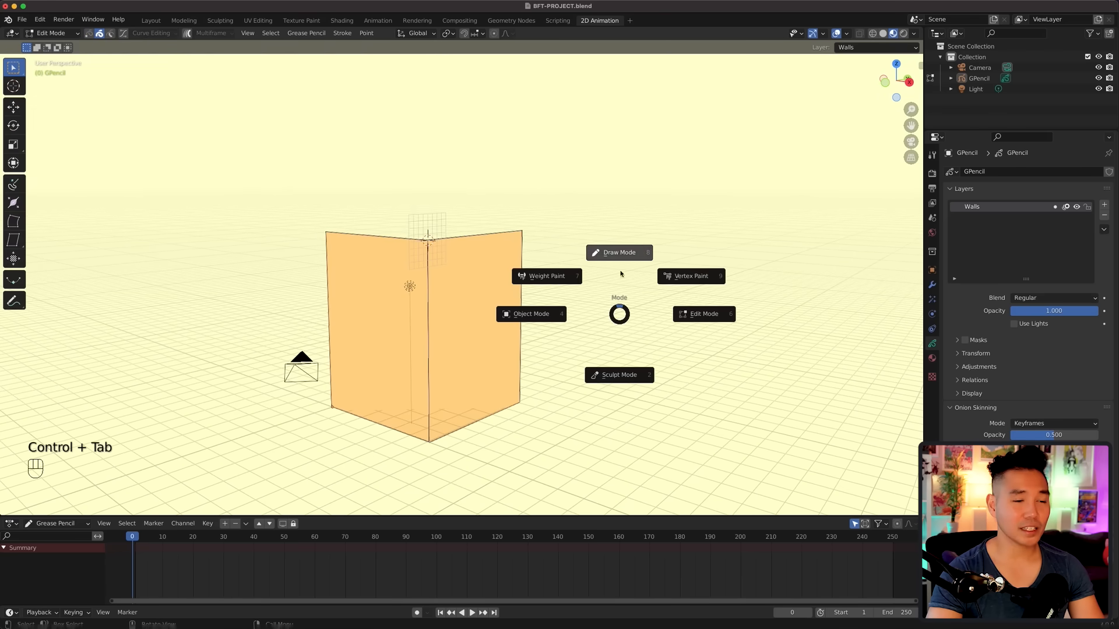
pyautogui.click(624, 255)
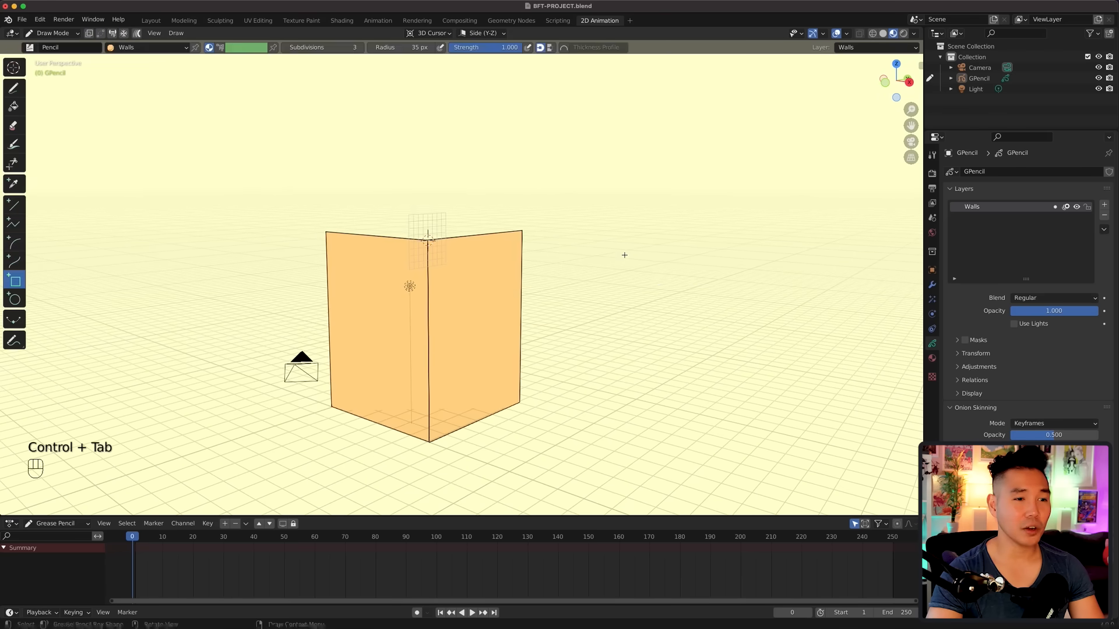
pyautogui.click(483, 33)
pyautogui.click(481, 100)
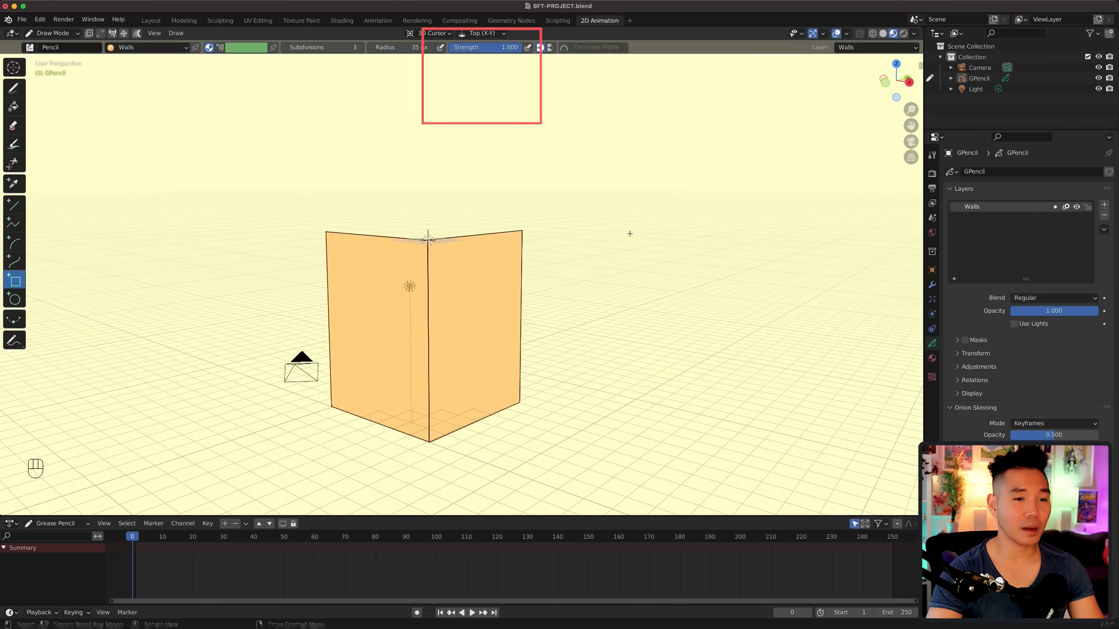
pyautogui.press('KP_7')
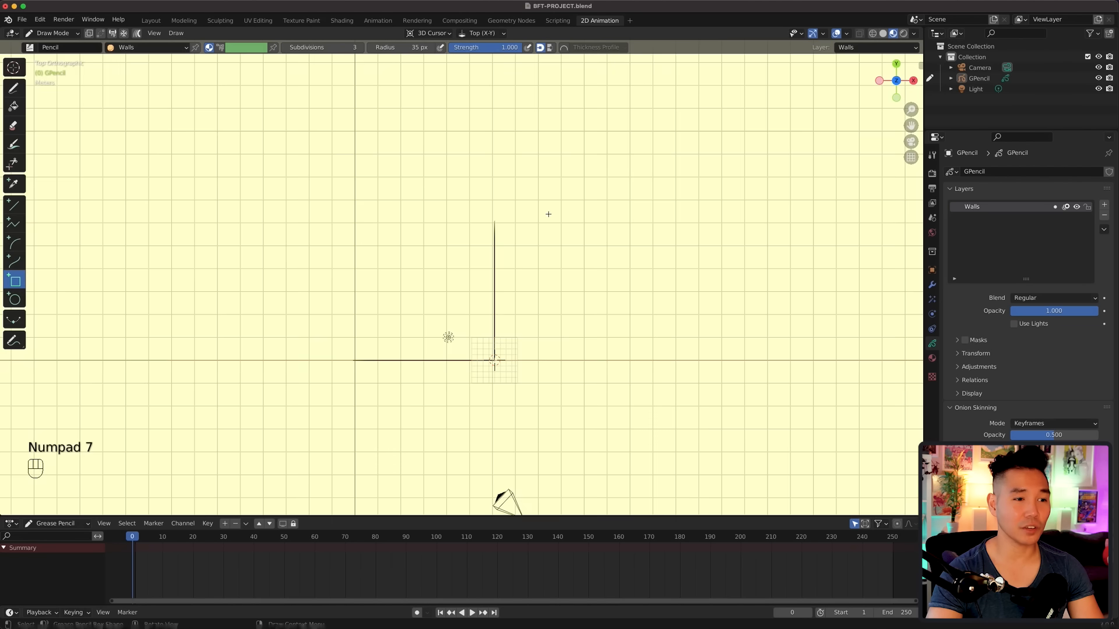
pyautogui.scroll(1, 548, 214)
pyautogui.moveTo(501, 376); pyautogui.dragTo(332, 210)
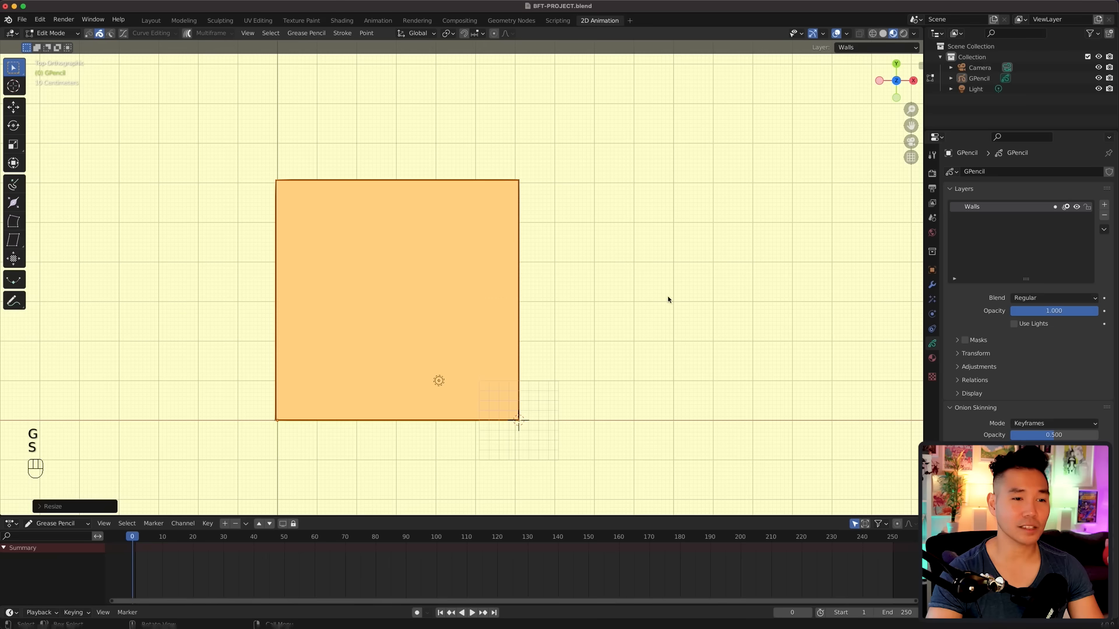
pyautogui.click(685, 331)
# Step: Align the camera to a three-quarter view of the box showing both walls and the roof
pyautogui.moveTo(684, 330); pyautogui.dragTo(645, 224, button='middle')
pyautogui.scroll(-2, 659, 289)
pyautogui.moveTo(660, 288)
pyautogui.mouseDown(button='middle')
pyautogui.moveTo(677, 279)
pyautogui.moveTo(622, 288)
pyautogui.moveTo(719, 265)
pyautogui.moveTo(660, 288)
pyautogui.mouseUp(button='middle')
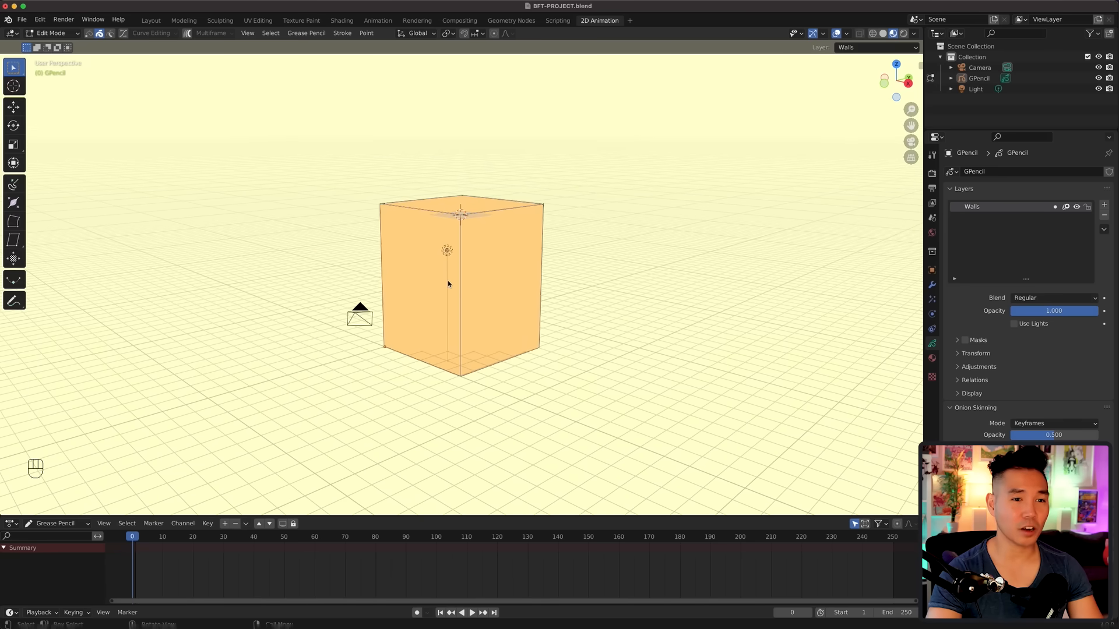
pyautogui.press('alt+super')
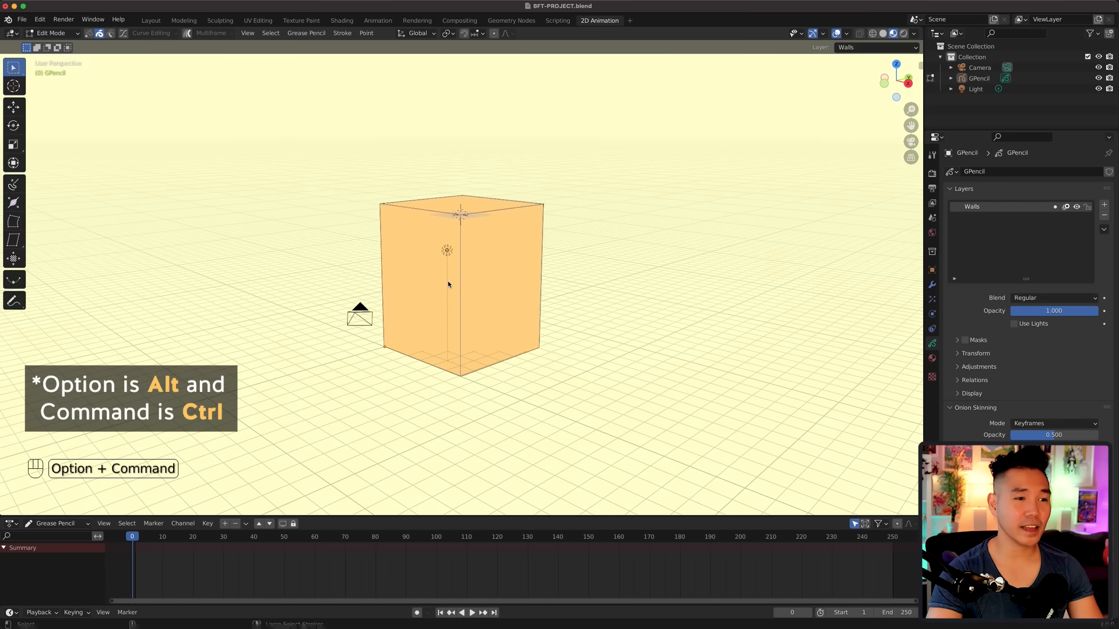
pyautogui.press('alt+super+KP_0')
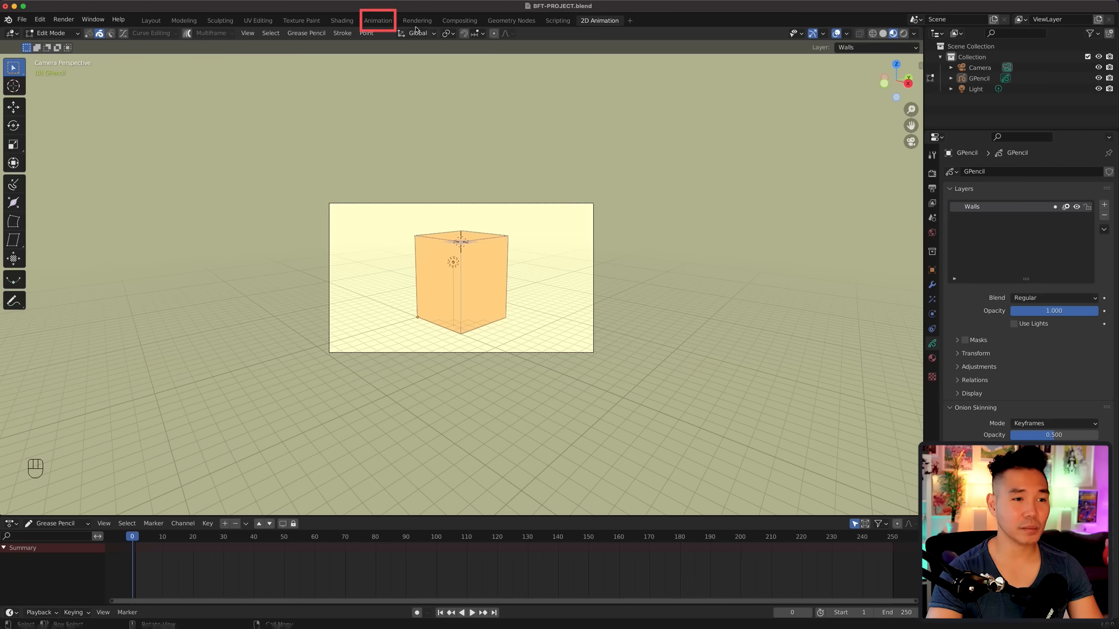
# Step: Switch to the Animation workspace, enter Object Mode and select the camera
pyautogui.click(378, 20)
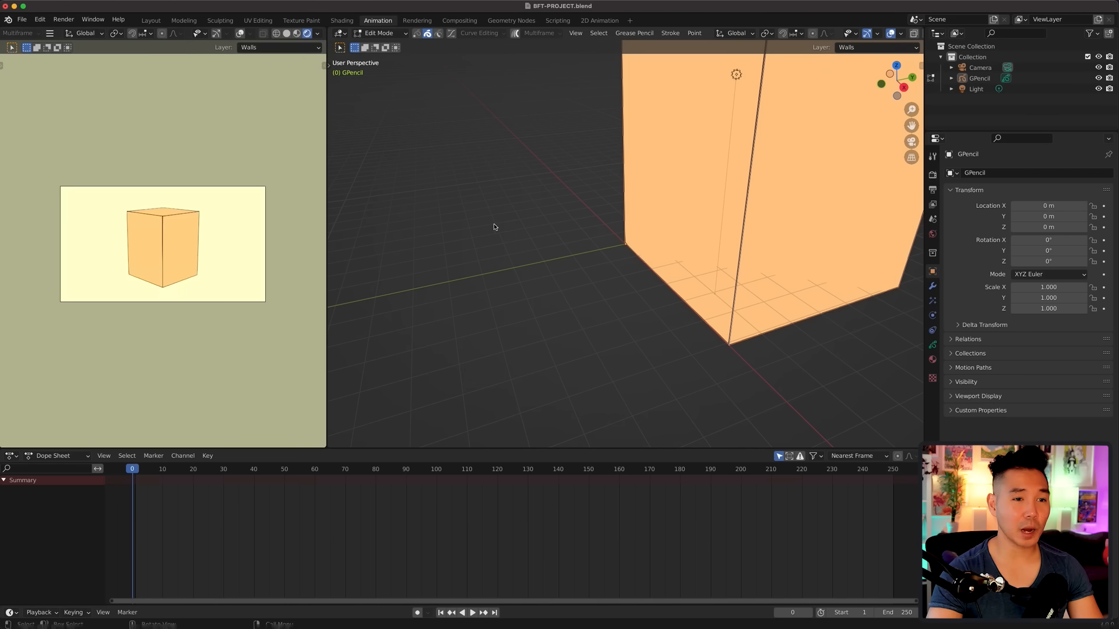
pyautogui.hotkey('ctrl', 'Tab')
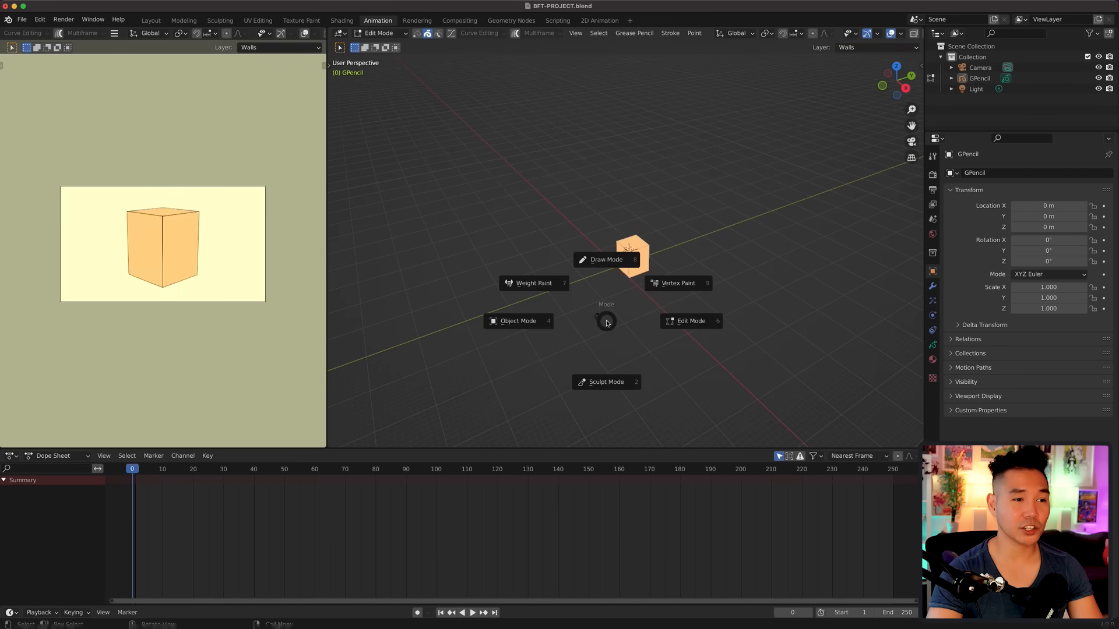
pyautogui.click(562, 319)
pyautogui.click(597, 320)
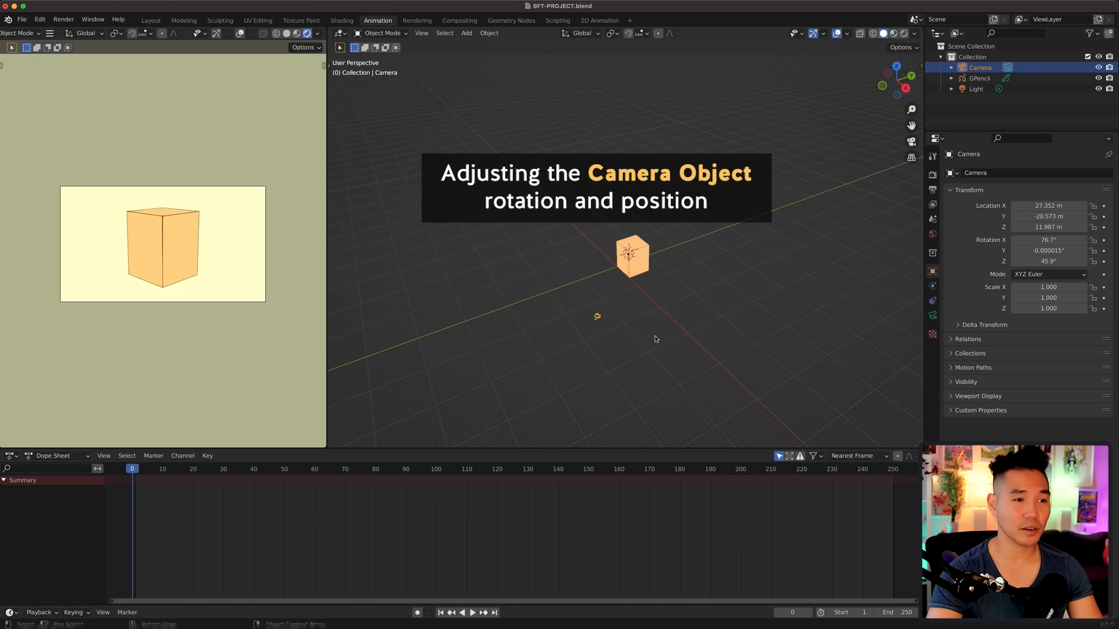
# Step: Move the camera farther from the box, horizontally and vertically, to about X 32.2 m, Y -25 m, Z 13.3 m
pyautogui.press('g')
pyautogui.hotkey('shift', 'z')
pyautogui.click(646, 359)
pyautogui.press('g')
pyautogui.press('z')
pyautogui.click(648, 351)
pyautogui.press('g')
pyautogui.hotkey('shift', 'z')
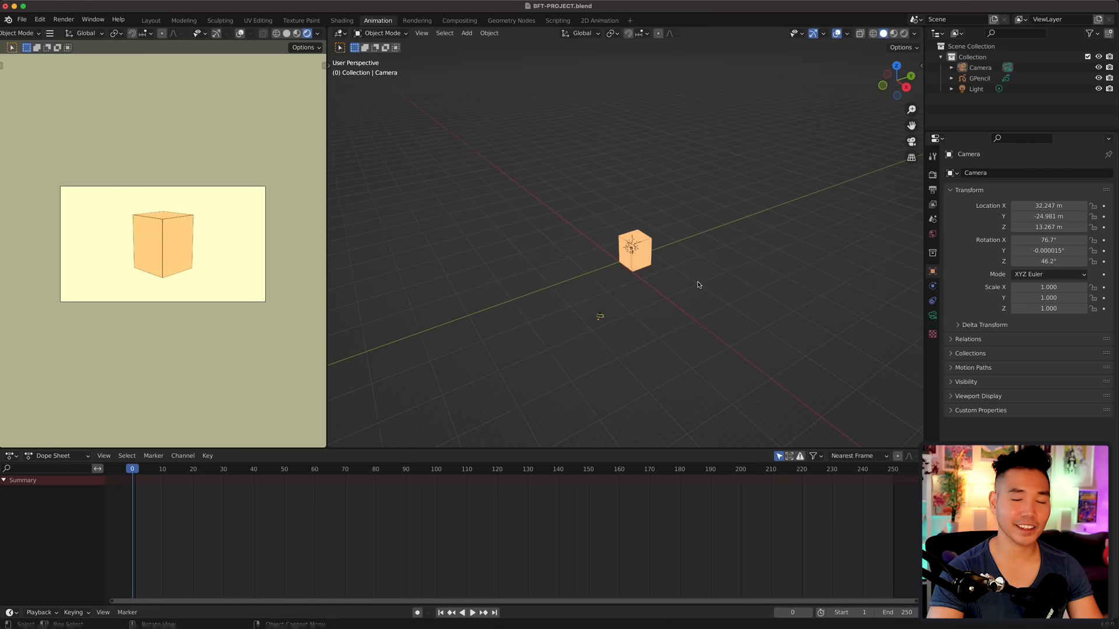
# Step: Add an empty at the world origin and parent the camera to it with the Object option
pyautogui.hotkey('shift', 's')
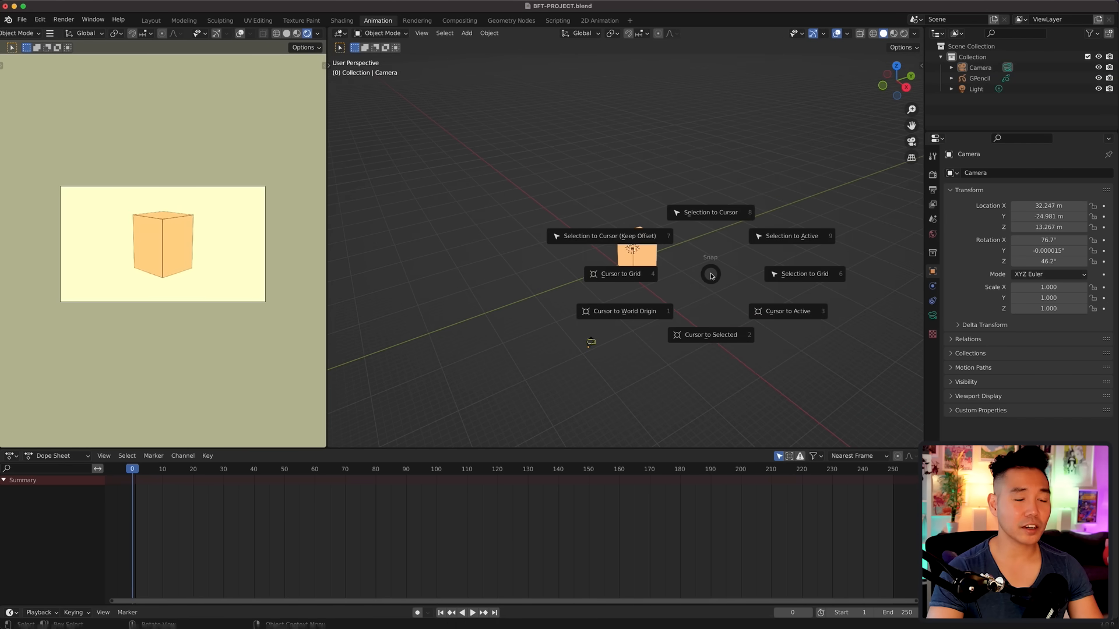
pyautogui.press('Escape')
pyautogui.hotkey('shift', 'a')
pyautogui.moveTo(672, 315)
pyautogui.click(730, 313)
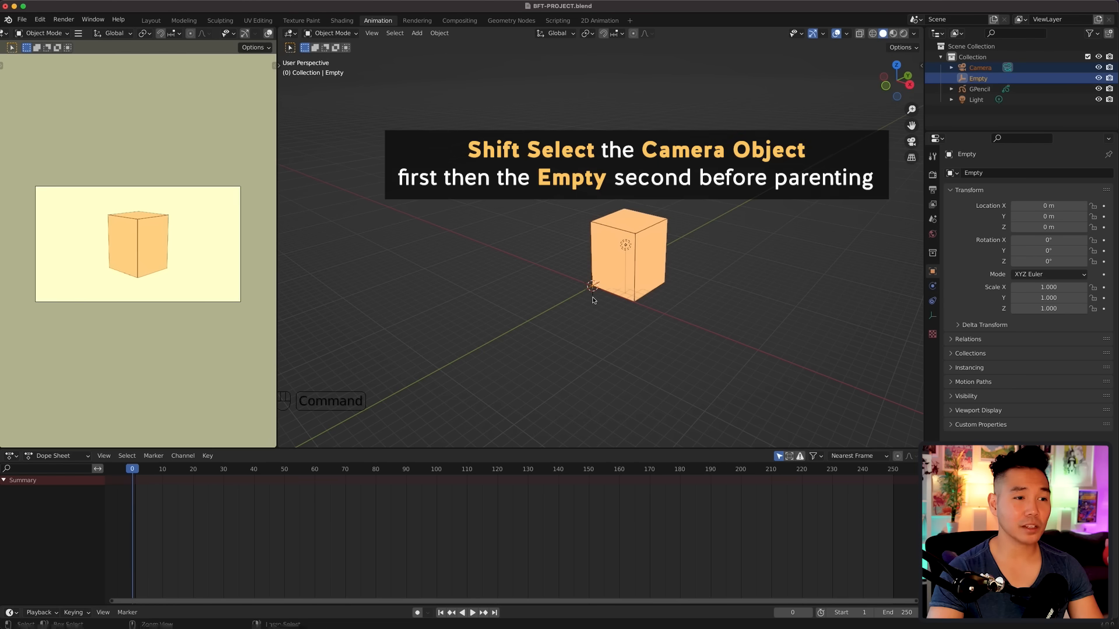
pyautogui.press('super+p')
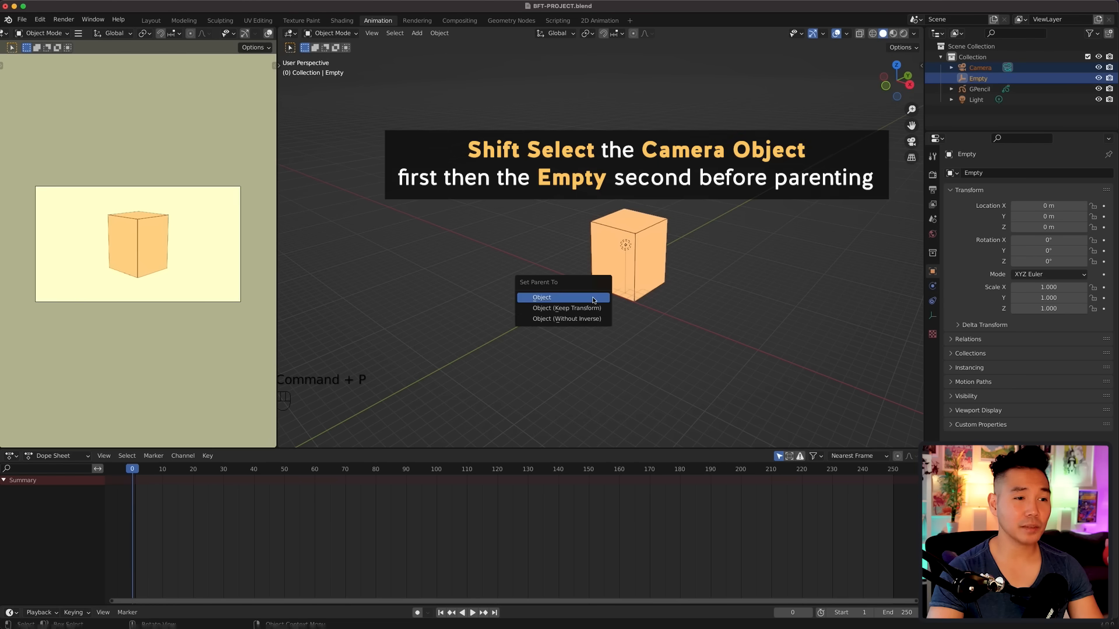
pyautogui.click(594, 298)
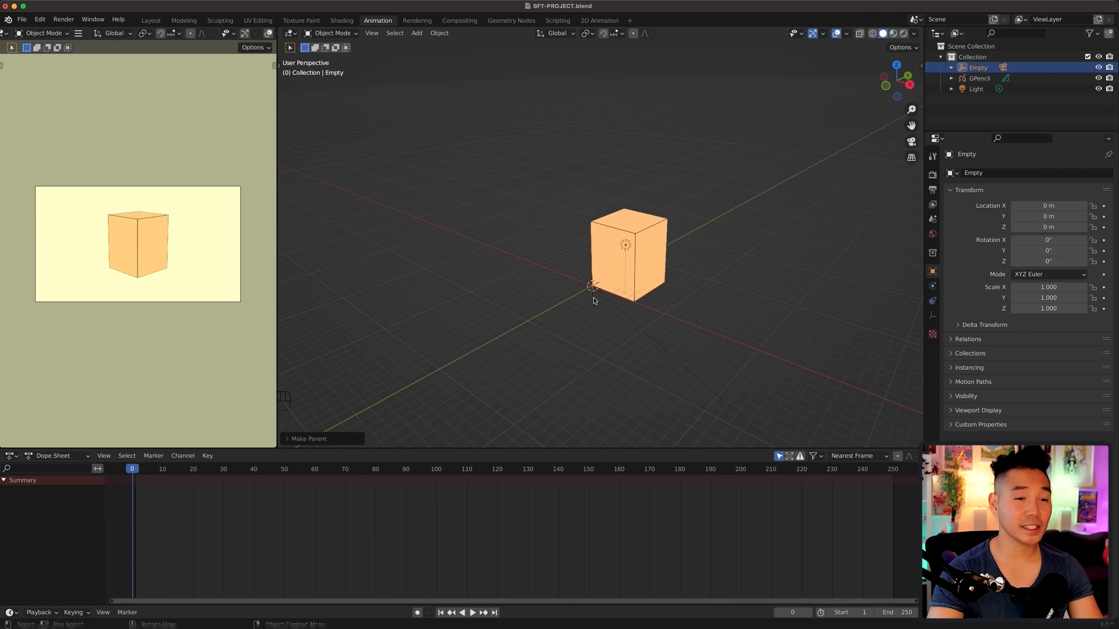
# Step: Rotate the empty to about 5.2° around Z and insert a Rotation keyframe at frame 0
pyautogui.press('r')
pyautogui.press('z')
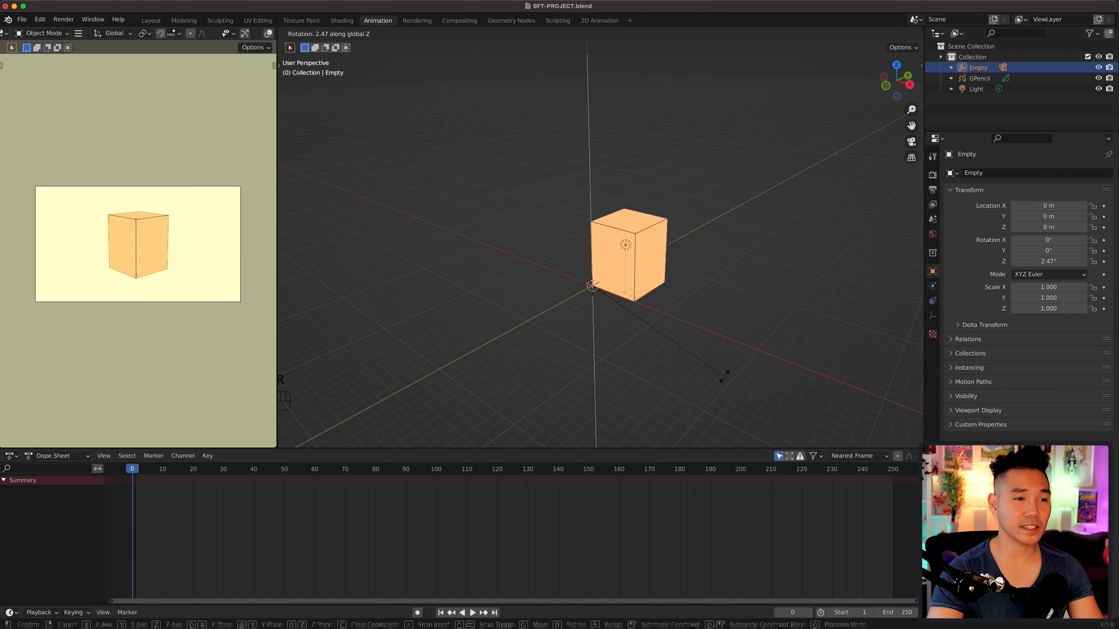
pyautogui.click(730, 371)
pyautogui.press('i')
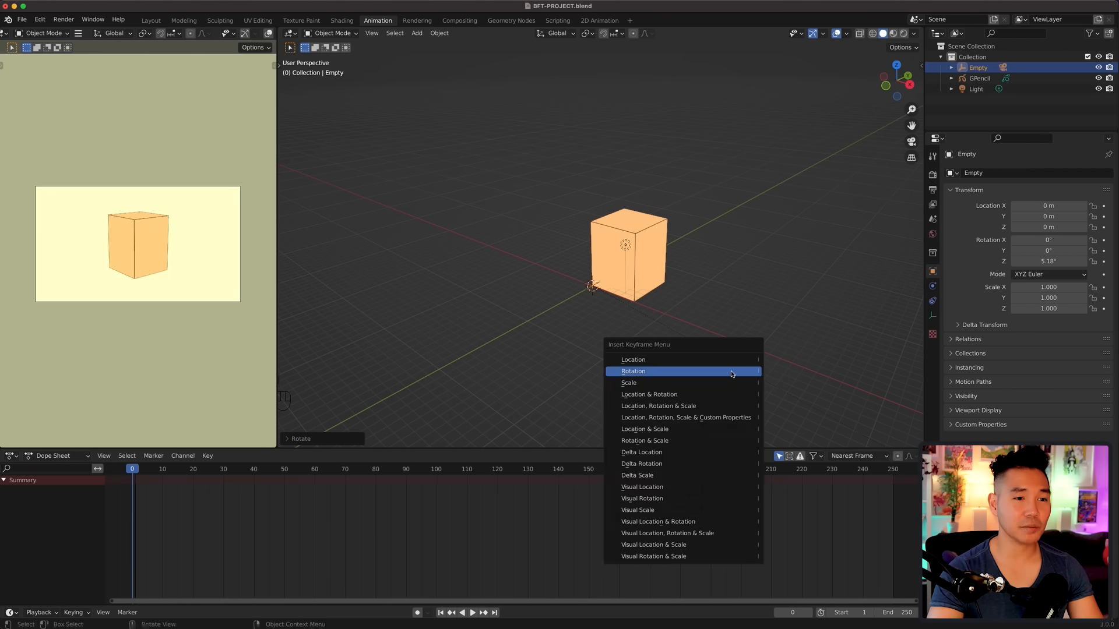
pyautogui.click(731, 370)
# Step: At frame 125, rotate the empty to about -16.3° around Z and insert a Rotation keyframe
pyautogui.click(513, 480)
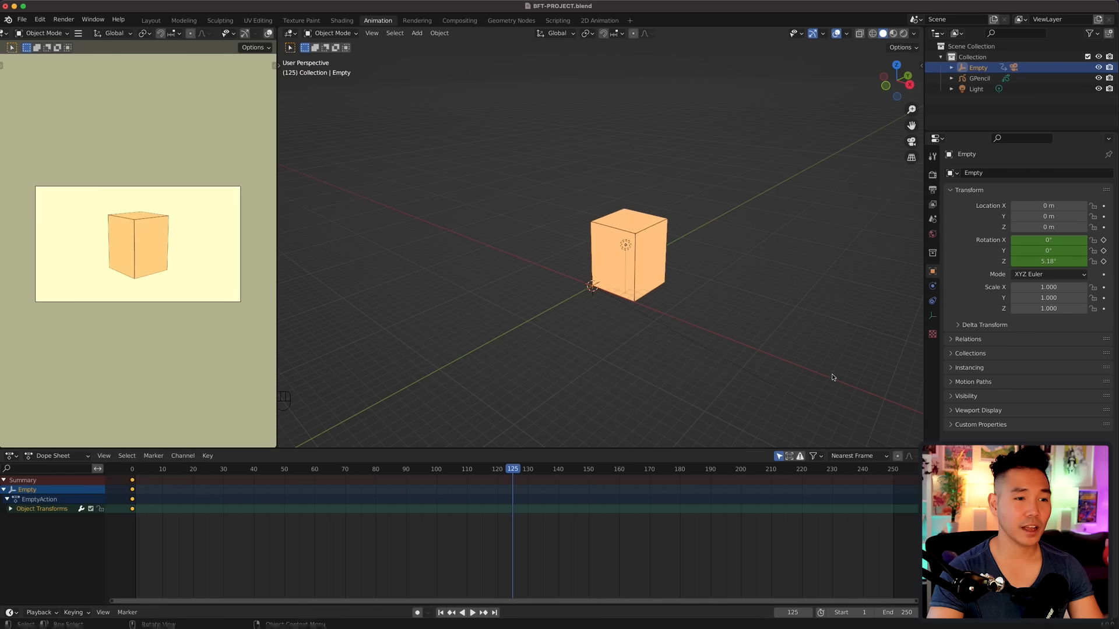
pyautogui.press('r')
pyautogui.press('z')
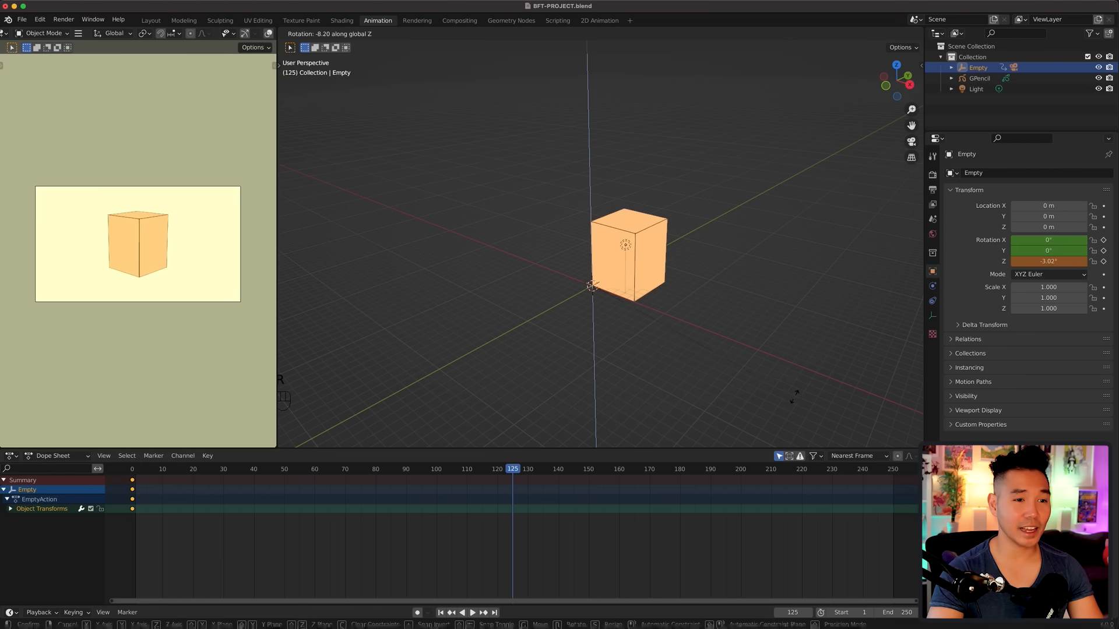
pyautogui.click(711, 417)
pyautogui.press('i')
pyautogui.click(710, 418)
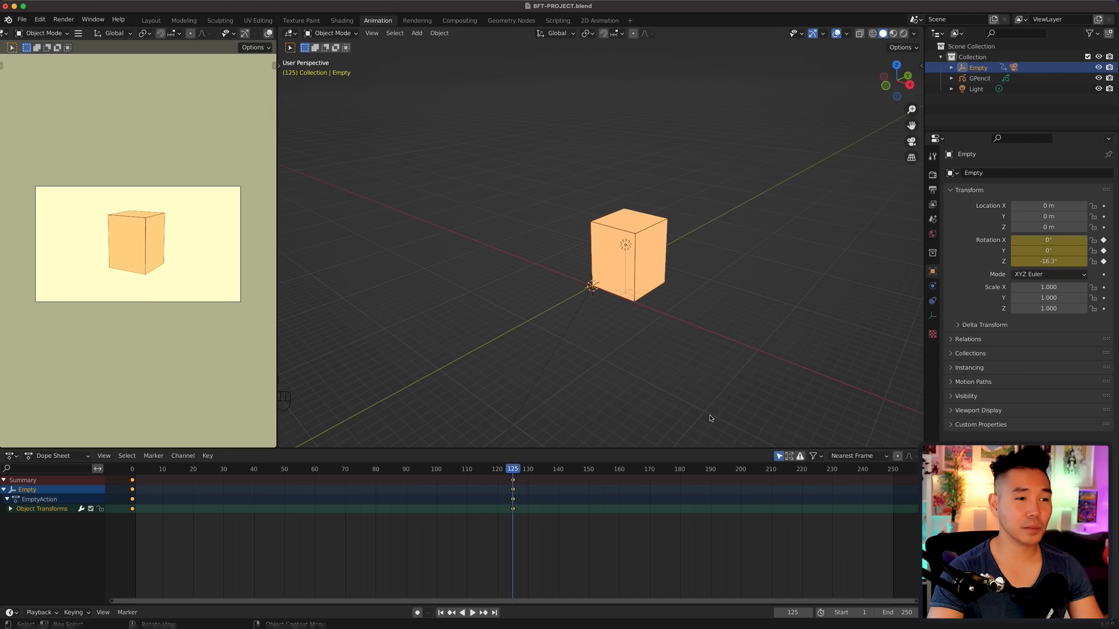
# Step: Duplicate the empty's first keyframe to frame 250 and preview the camera swing
pyautogui.moveTo(128, 485); pyautogui.dragTo(172, 546)
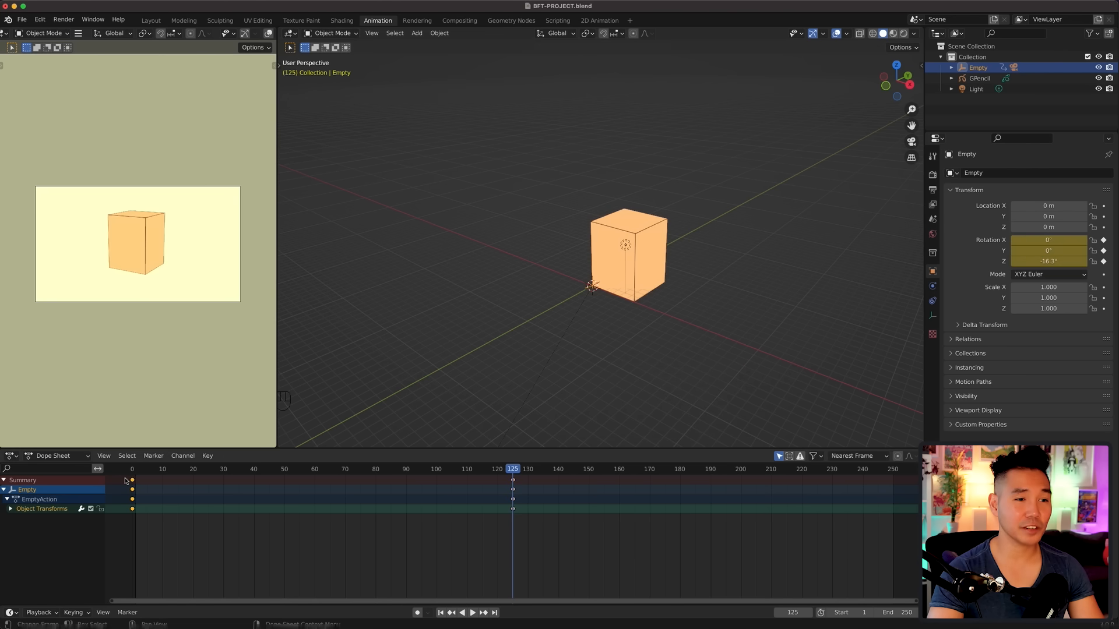
pyautogui.hotkey('shift', 'd')
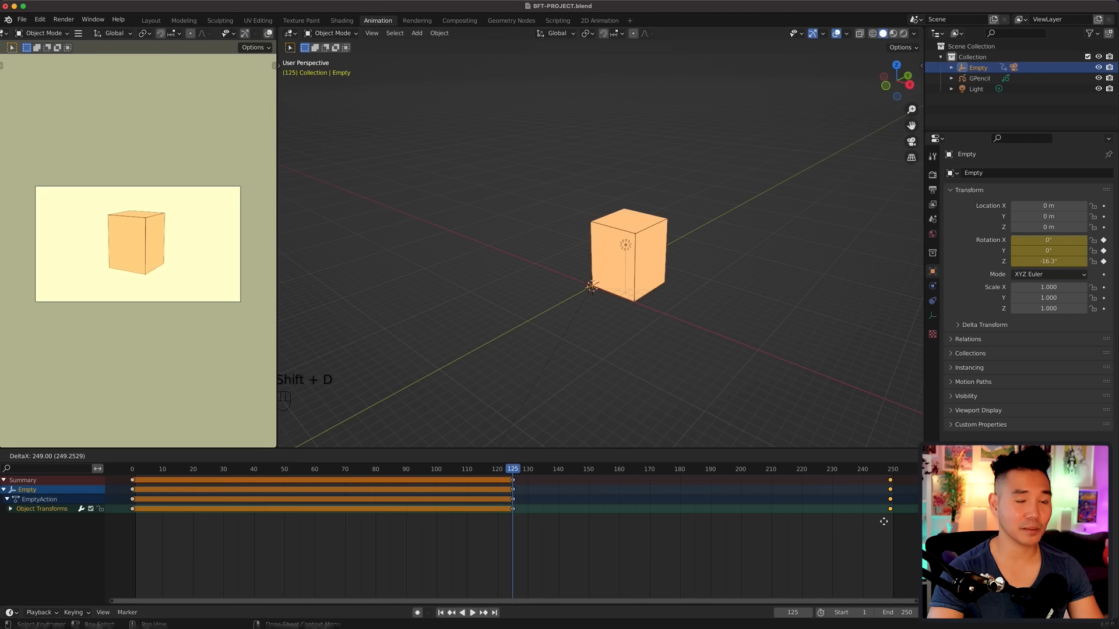
pyautogui.click(886, 521)
pyautogui.scroll(-5, 662, 342)
pyautogui.moveTo(418, 467); pyautogui.dragTo(343, 470)
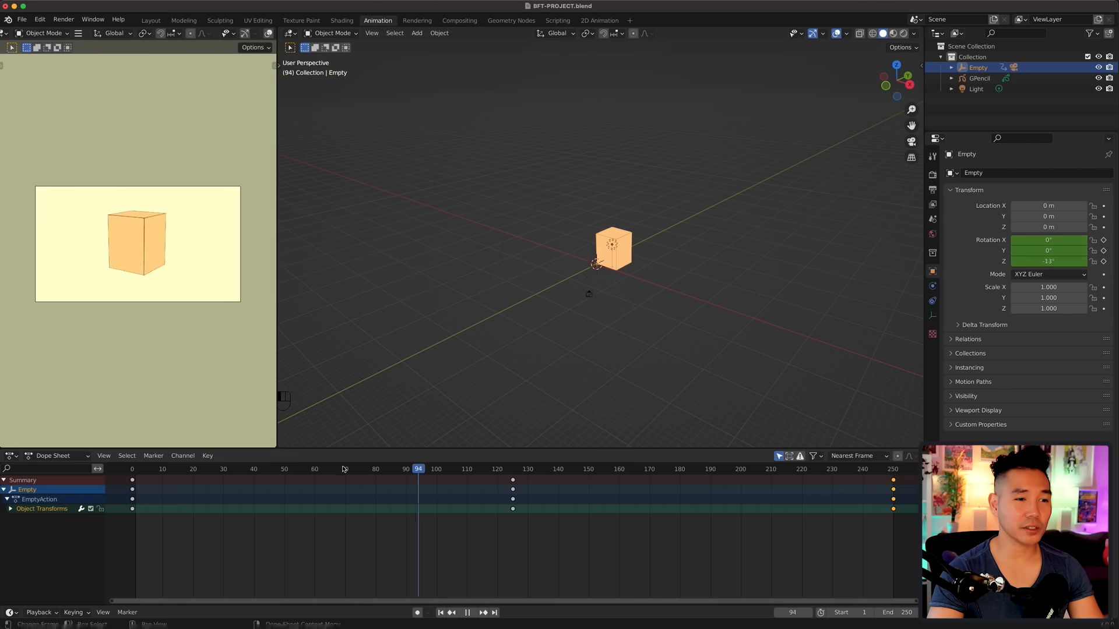
pyautogui.press('Escape')
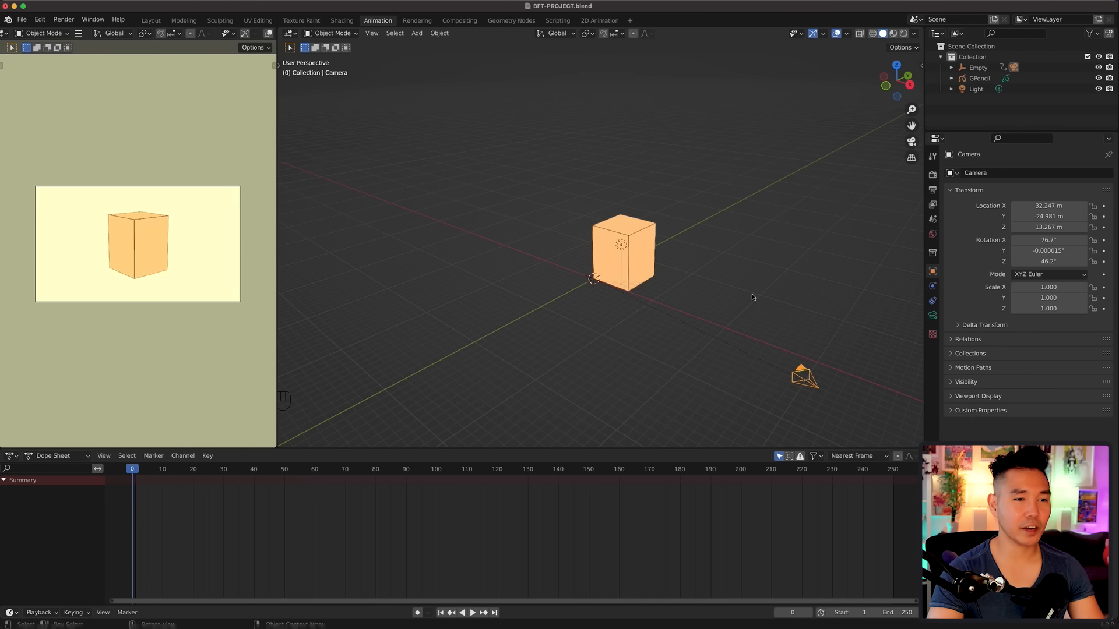
# Step: Insert a Location & Rotation keyframe for the camera at frame 0
pyautogui.press('i')
pyautogui.click(749, 318)
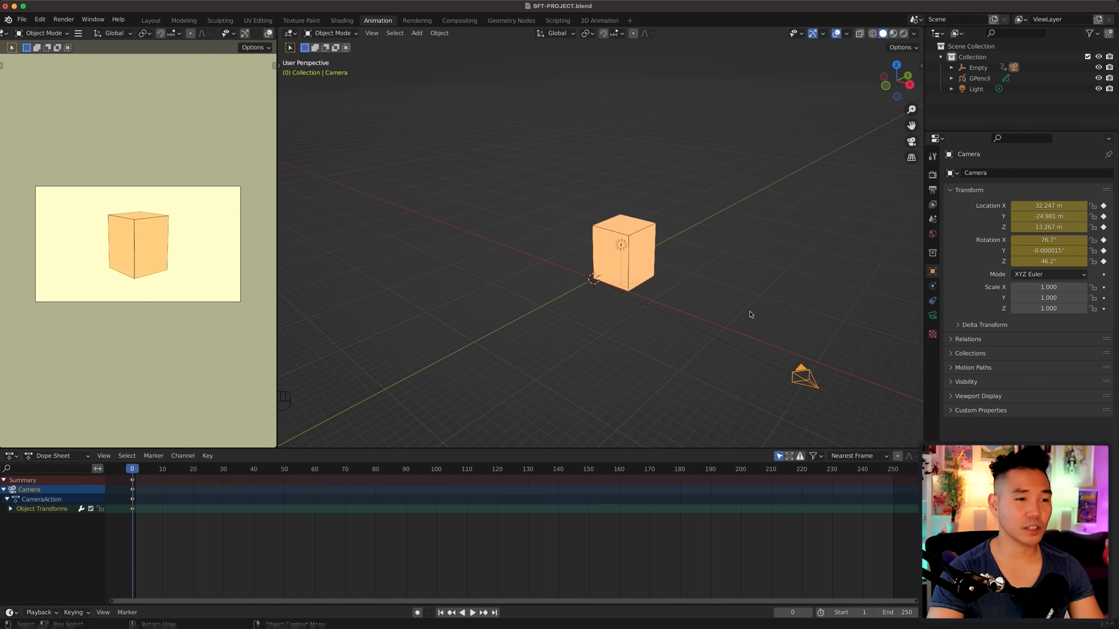
# Step: At frame 125, move the camera closer to the box, rotate it to about 77.3° on X, and keyframe its location and rotation
pyautogui.click(512, 471)
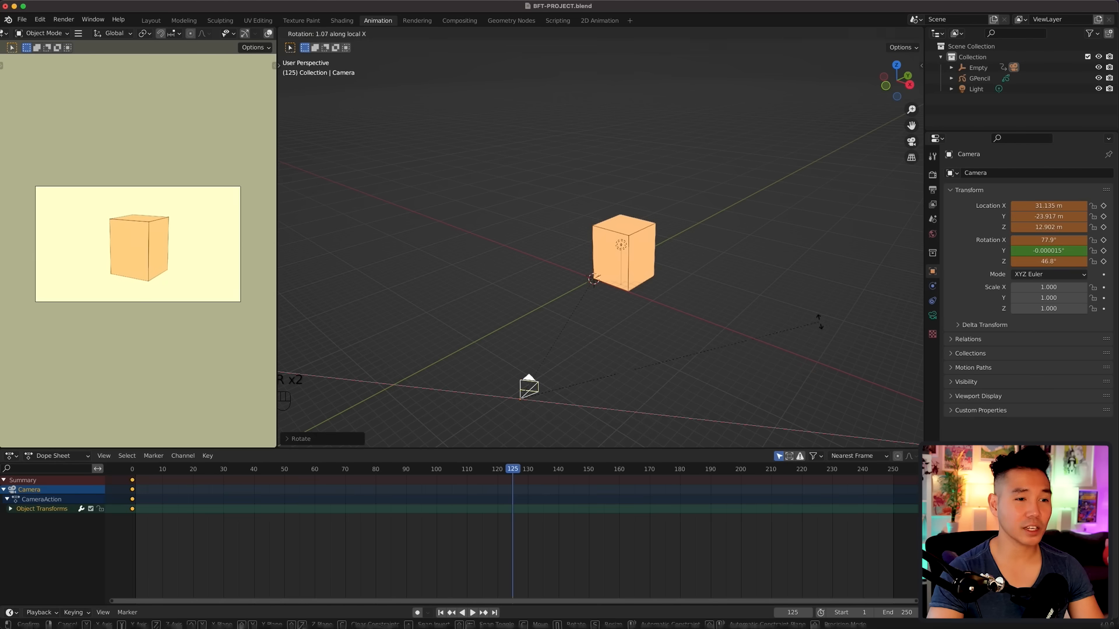
pyautogui.rightClick(820, 321)
pyautogui.press('r')
pyautogui.press('y')
pyautogui.rightClick(822, 323)
pyautogui.press('r')
pyautogui.press('x')
pyautogui.press('x')
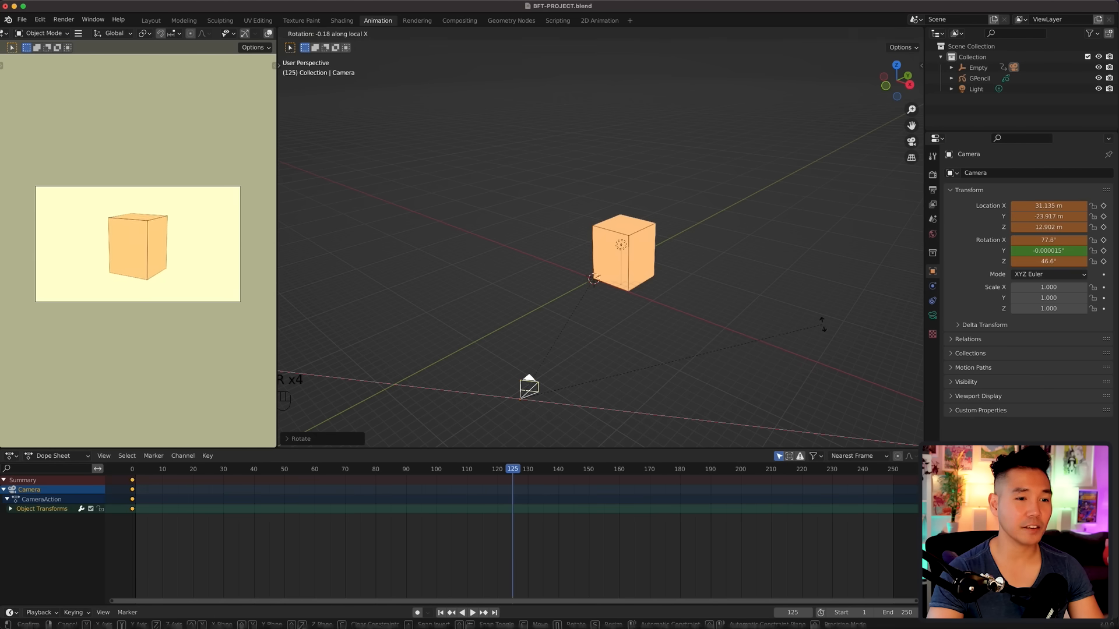
pyautogui.click(821, 323)
pyautogui.press('i')
pyautogui.click(822, 325)
# Step: Duplicate the camera's frame 0 keyframe to frame 250
pyautogui.moveTo(171, 518); pyautogui.dragTo(116, 464)
pyautogui.hotkey('shift', 'd')
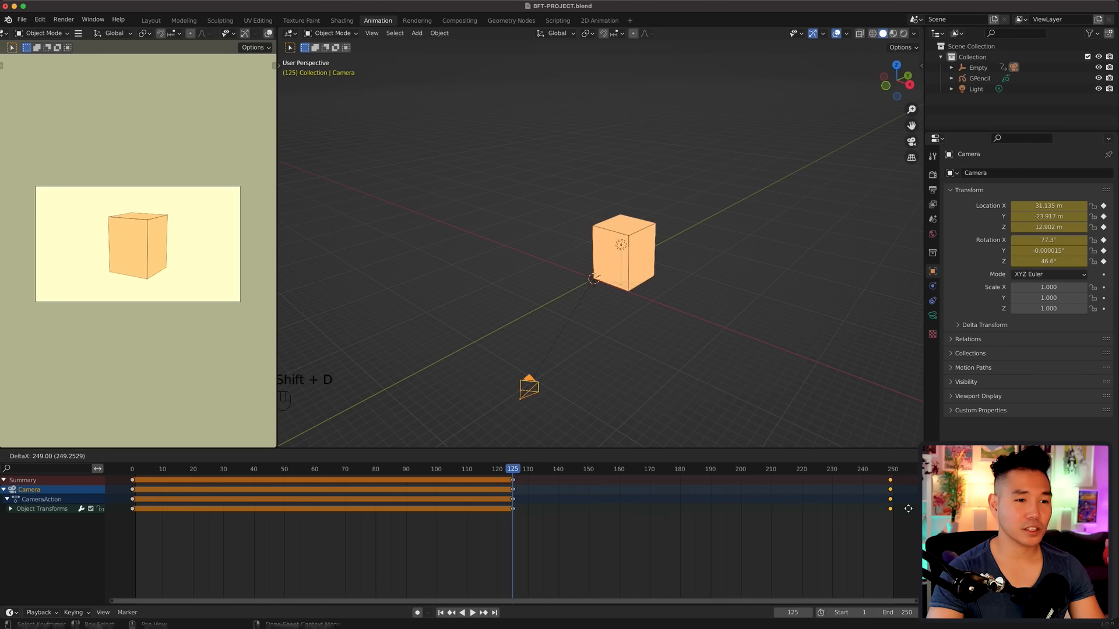
pyautogui.click(894, 508)
# Step: Play the camera animation, check the framing in the camera view, and return to frame 0
pyautogui.press('space')
pyautogui.scroll(5, 126, 284)
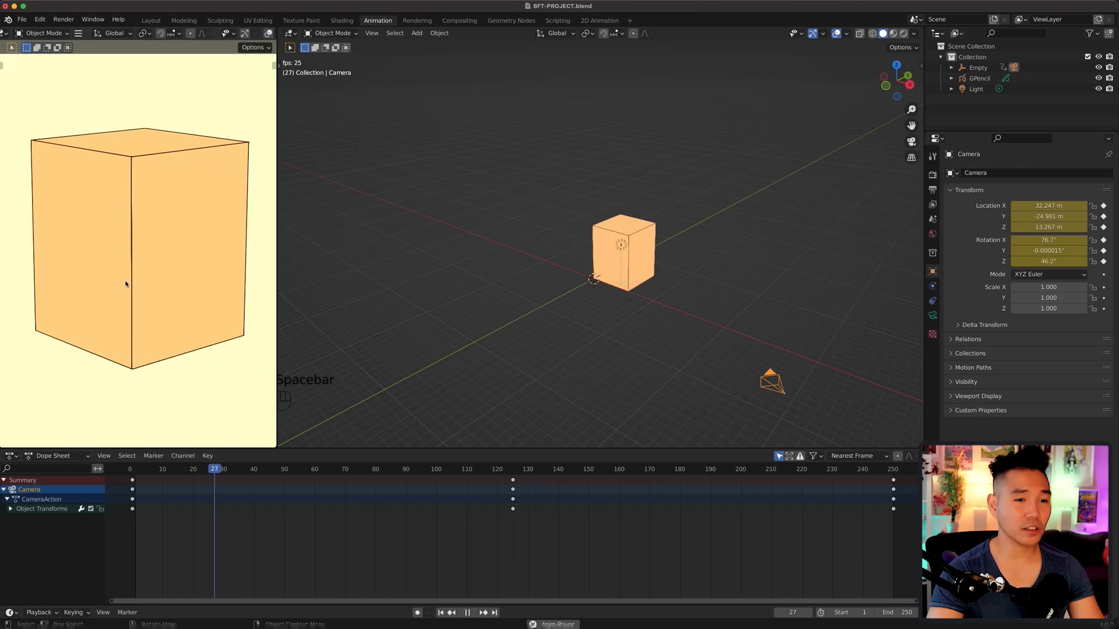
pyautogui.press('Home')
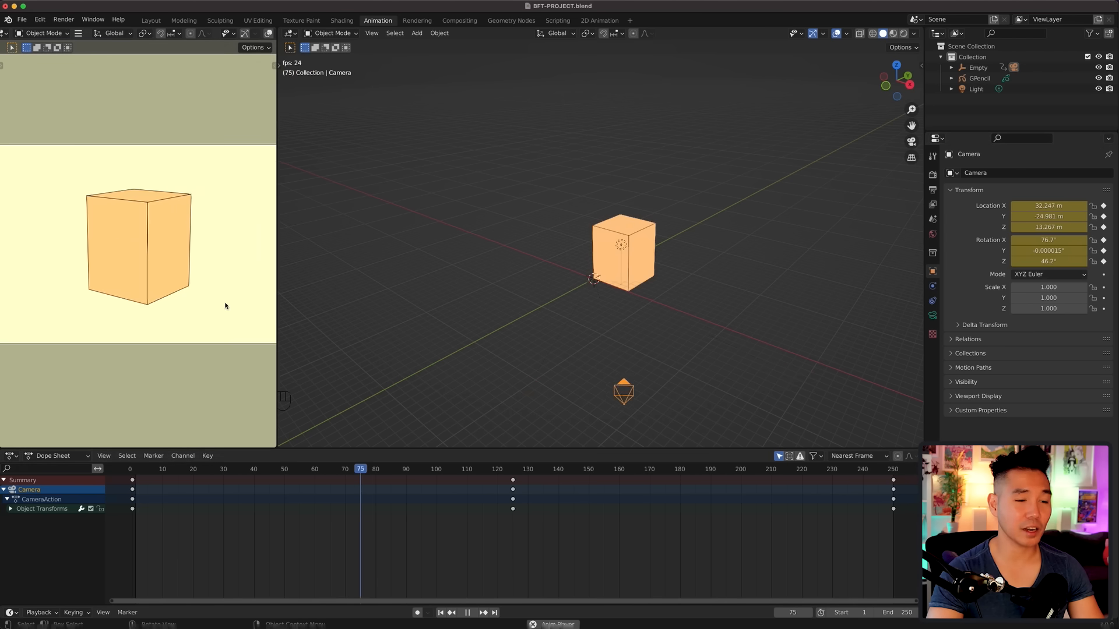
pyautogui.press('space')
pyautogui.moveTo(478, 468); pyautogui.dragTo(131, 489)
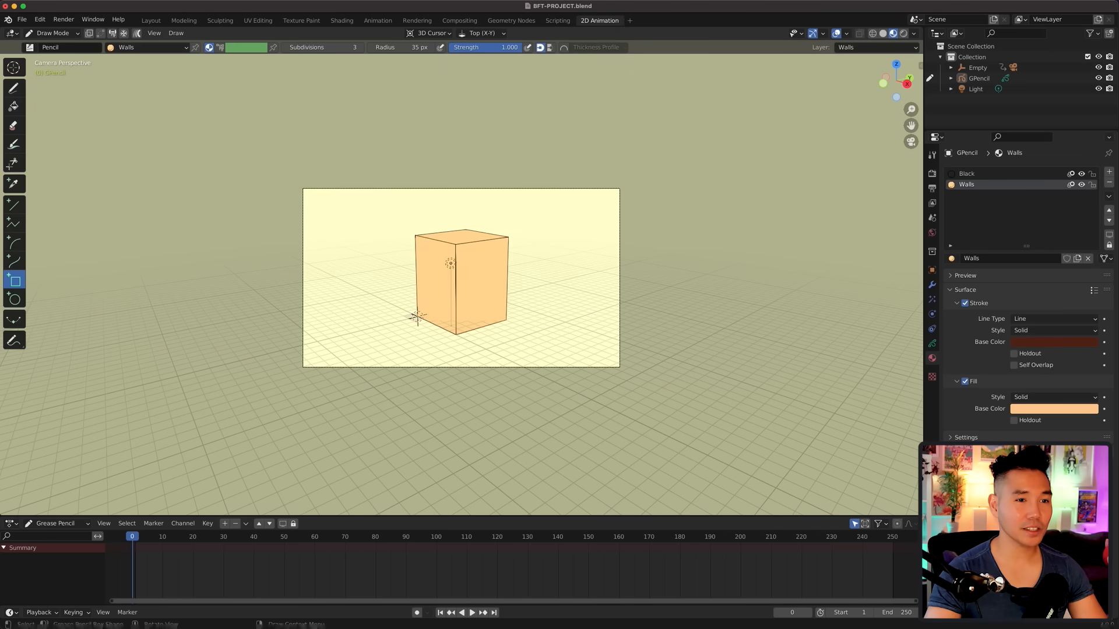
# Step: Duplicate the Walls layer of the Grease Pencil object and turn on Autolock Inactive Layers
pyautogui.click(933, 345)
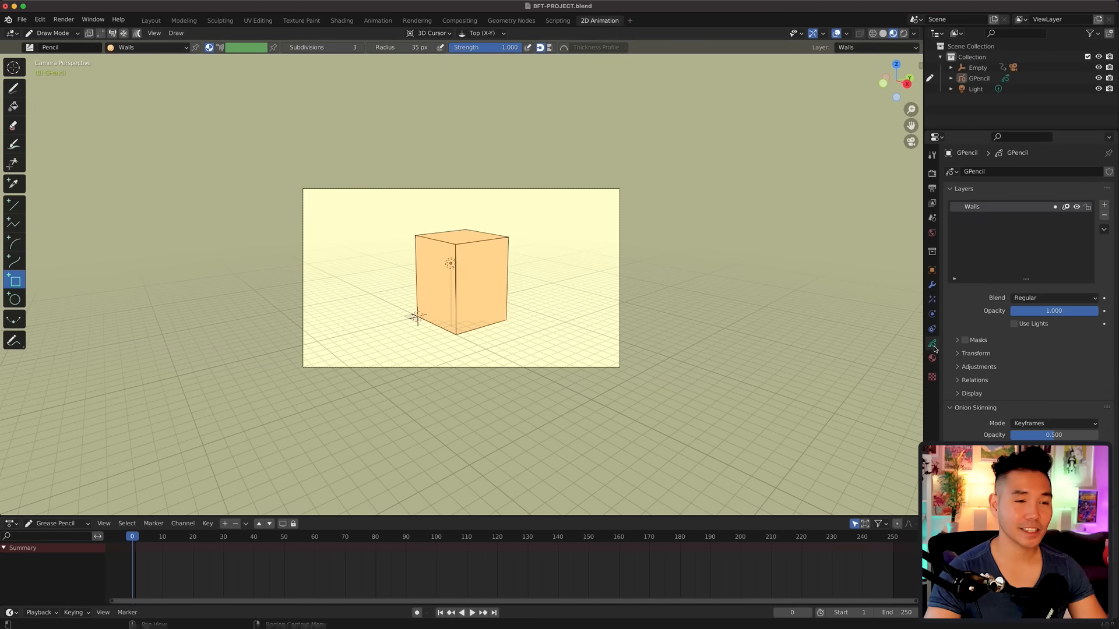
pyautogui.click(1103, 230)
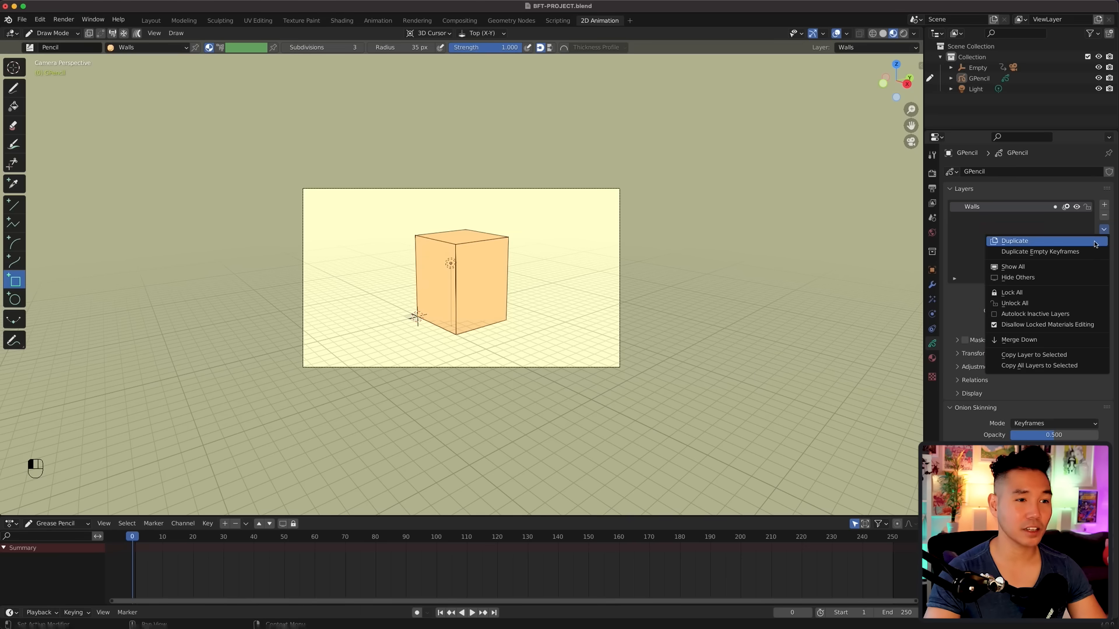
pyautogui.click(1095, 241)
pyautogui.click(1105, 232)
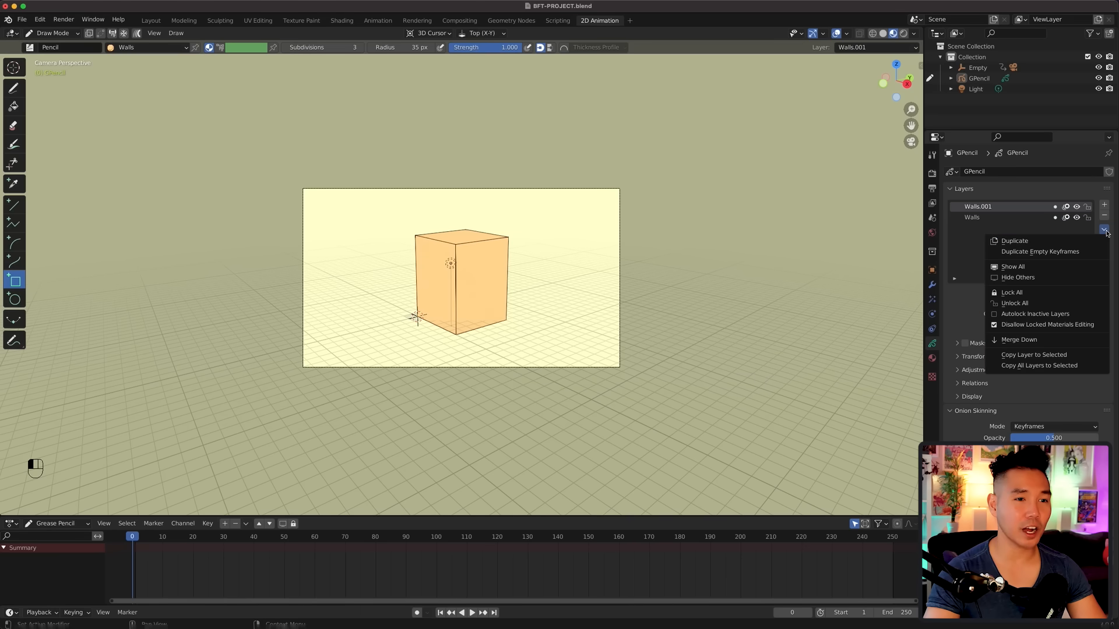
pyautogui.click(996, 317)
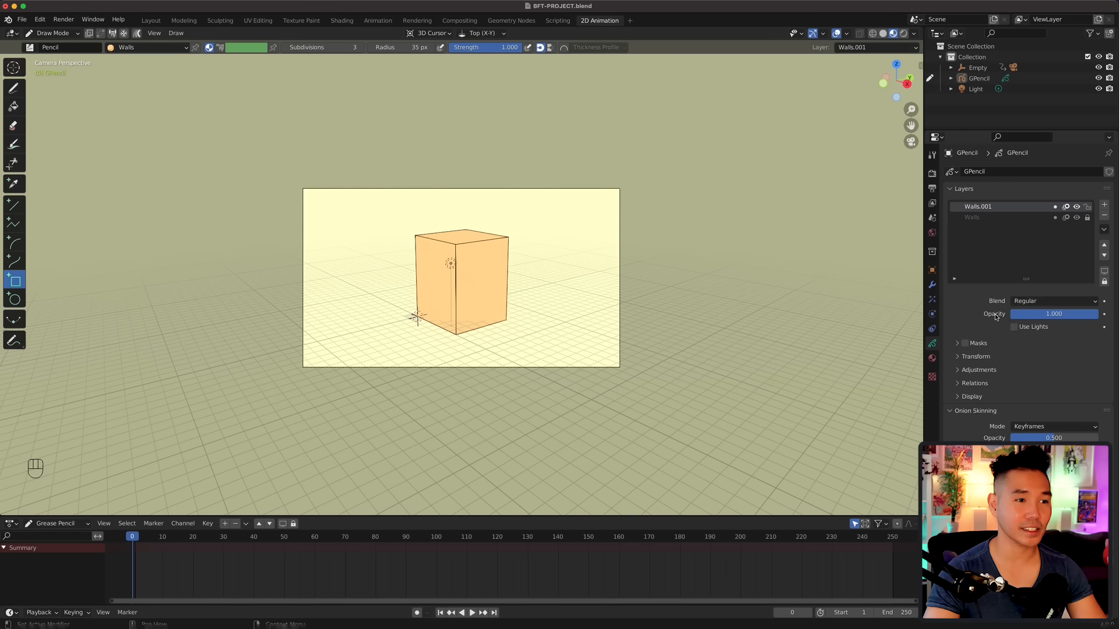
# Step: Rename the duplicated Walls layer as Roof
pyautogui.doubleClick(974, 207)
pyautogui.write('ROOF')
pyautogui.press('Return')
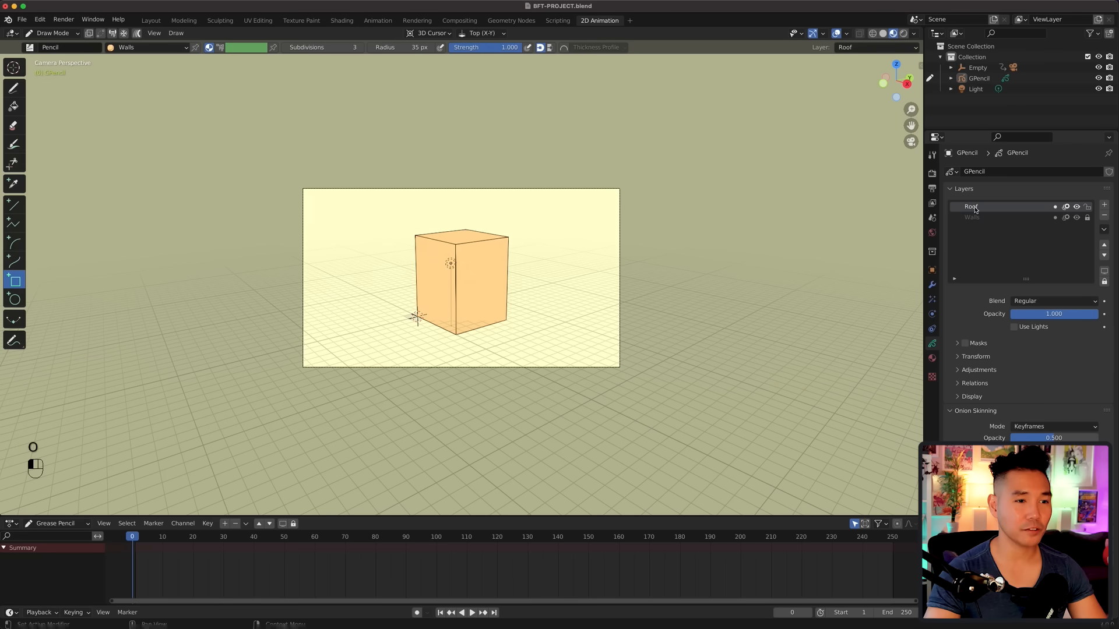
# Step: Flatten all strokes of the Roof layer along Z into a thin slab and move it up to the top of the walls
pyautogui.press('Tab')
pyautogui.press('a')
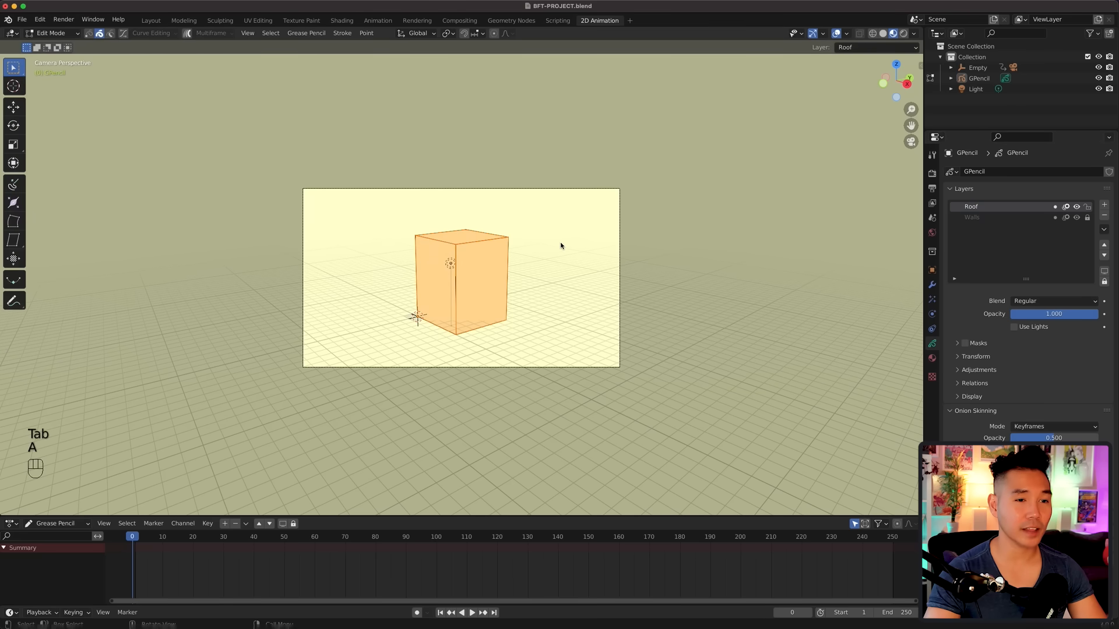
pyautogui.press('s')
pyautogui.press('z')
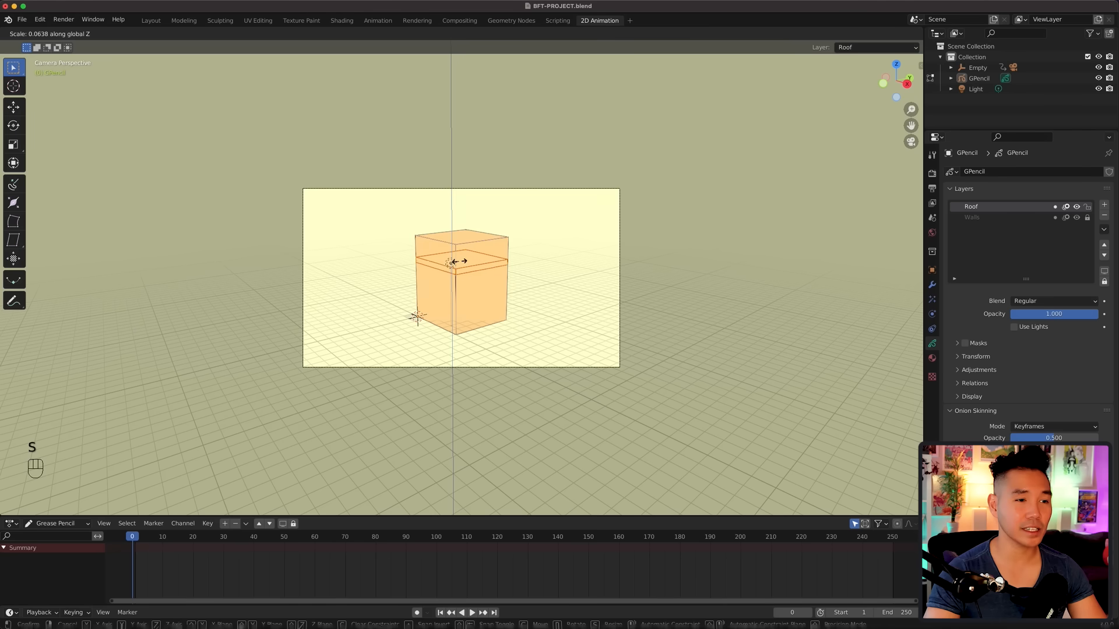
pyautogui.click(452, 262)
pyautogui.press('g')
pyautogui.press('z')
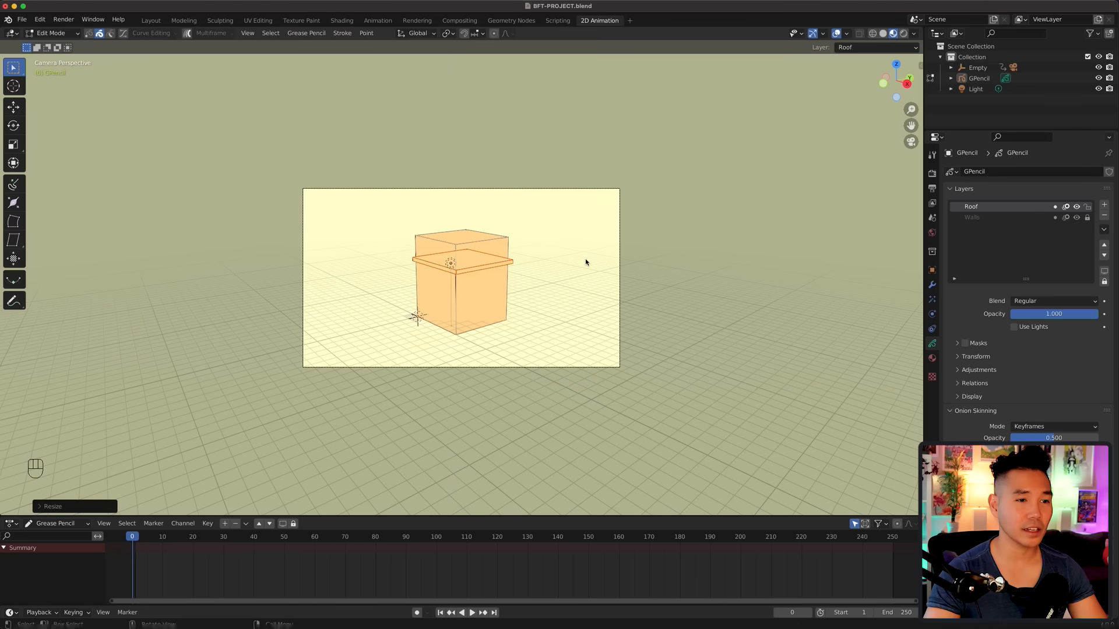
# Step: Duplicate the roof slab about 0.17 m upward along Z and scale the copy slightly larger
pyautogui.hotkey('shift', 'd')
pyautogui.press('z')
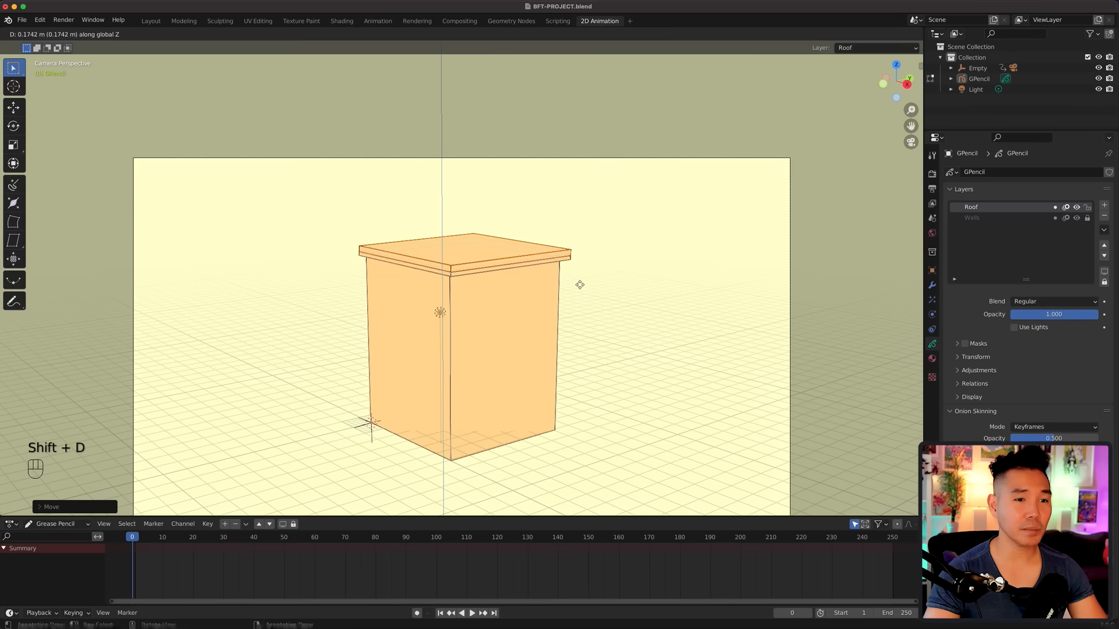
pyautogui.click(580, 284)
pyautogui.press('s')
pyautogui.click(629, 285)
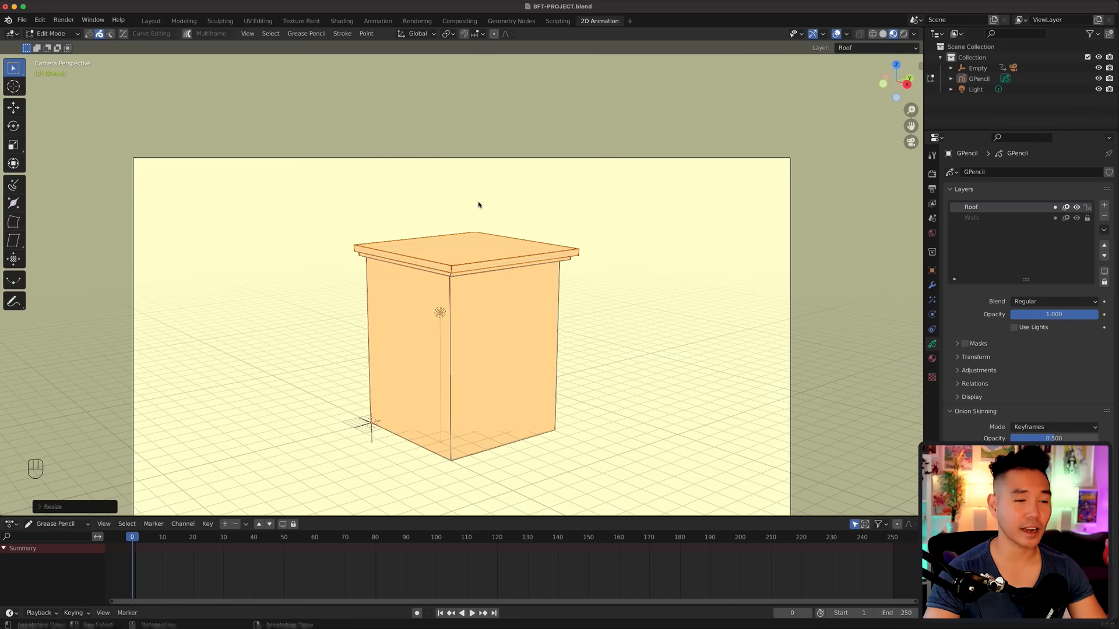
# Step: Add a new material named Roof and assign it to all strokes of the Roof layer
pyautogui.press('a')
pyautogui.click(932, 358)
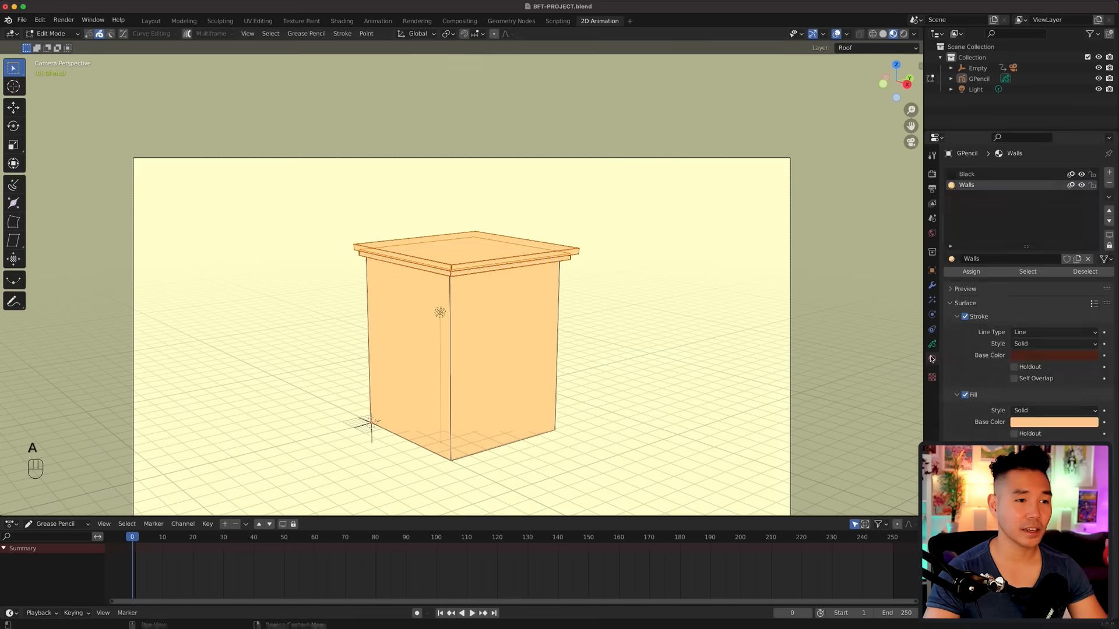
pyautogui.click(1109, 173)
pyautogui.click(995, 260)
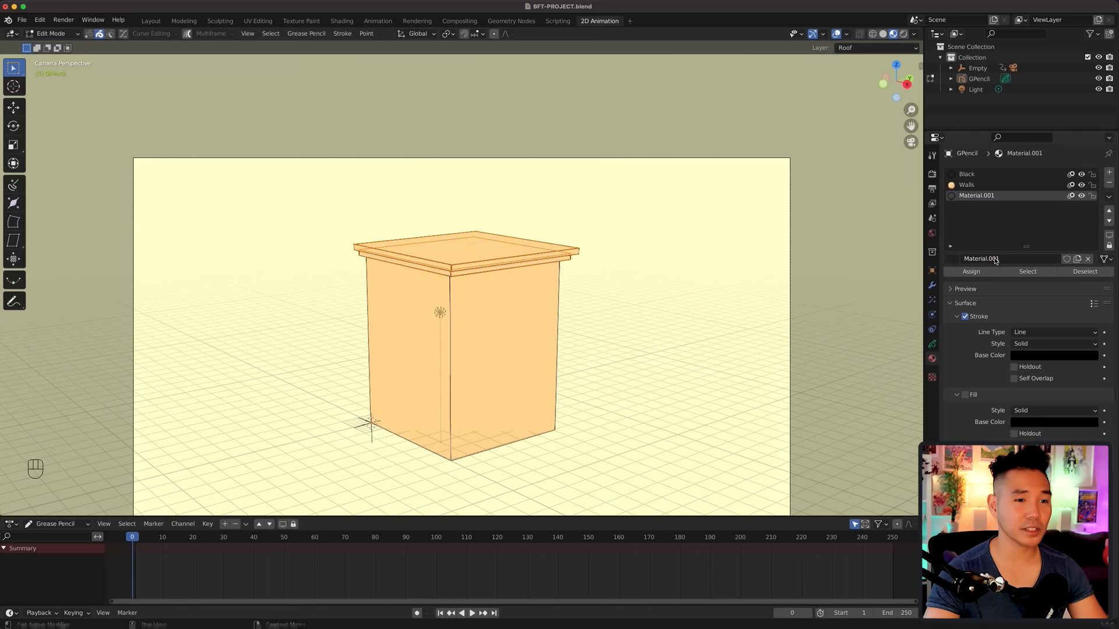
pyautogui.click(980, 274)
pyautogui.doubleClick(991, 259)
pyautogui.write('Roof')
pyautogui.press('Return')
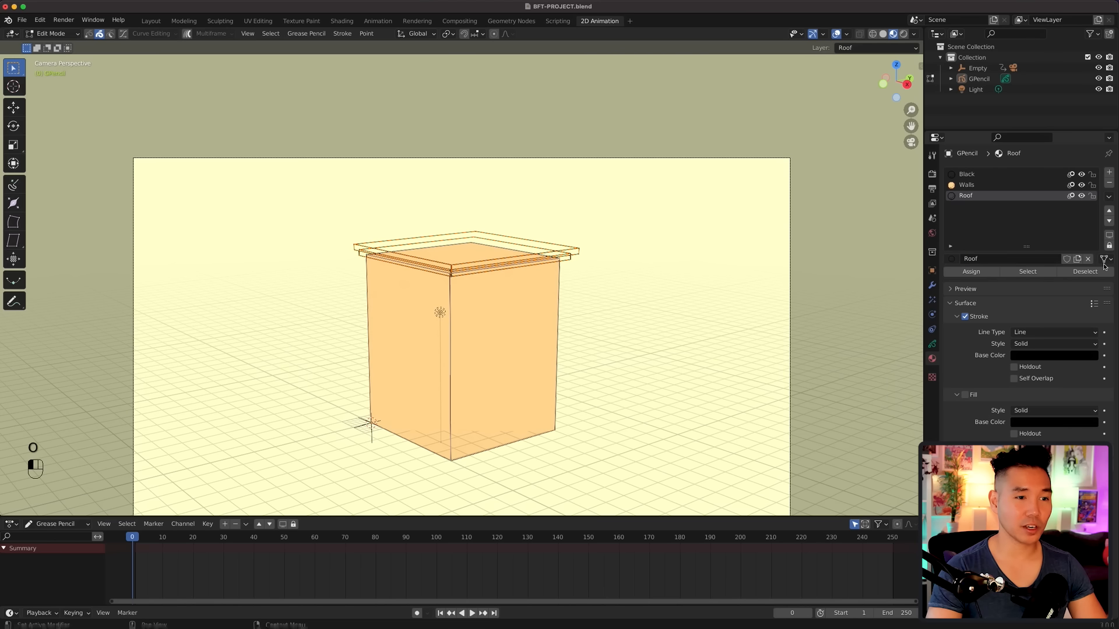
# Step: Copy the Walls stroke color to the Roof material and give it a brown fill of about H 0.047, S 0.826, V 0.299
pyautogui.click(979, 185)
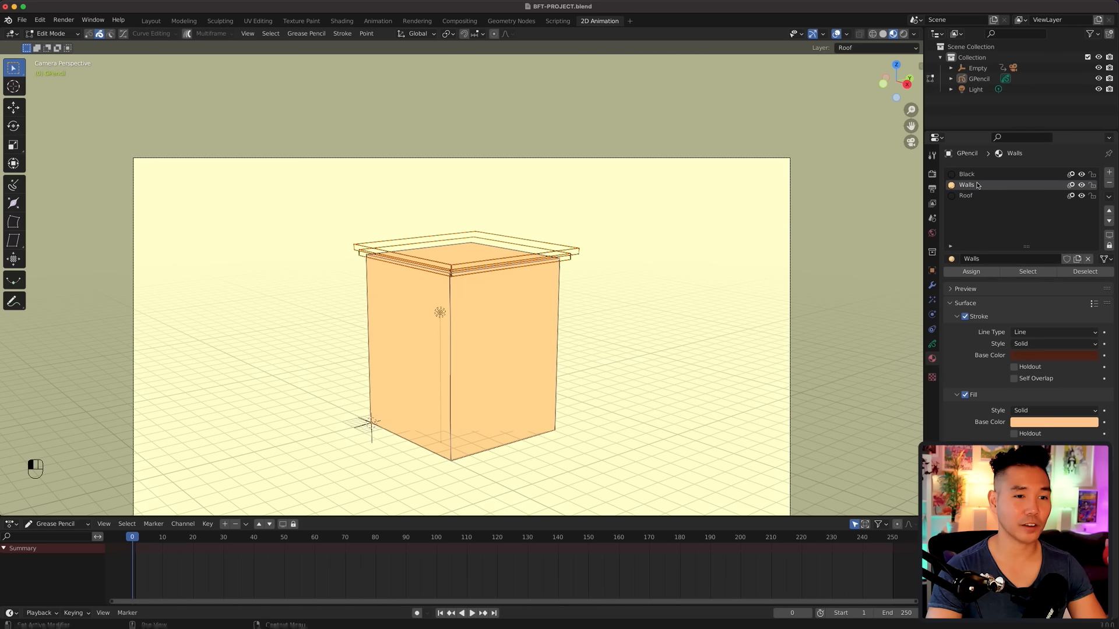
pyautogui.press('super+c')
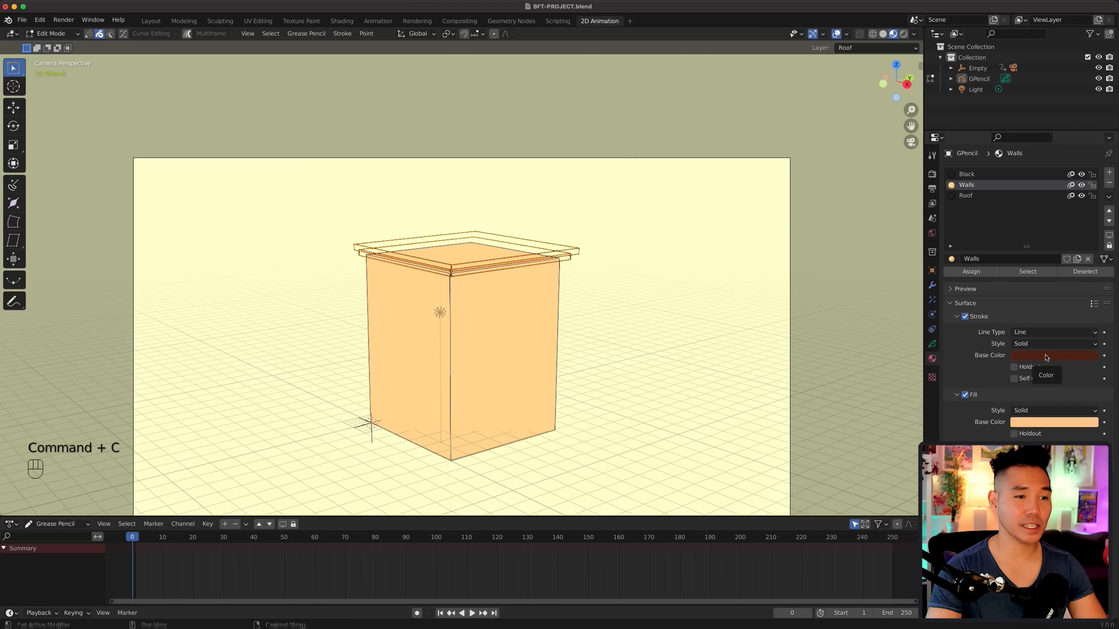
pyautogui.click(994, 195)
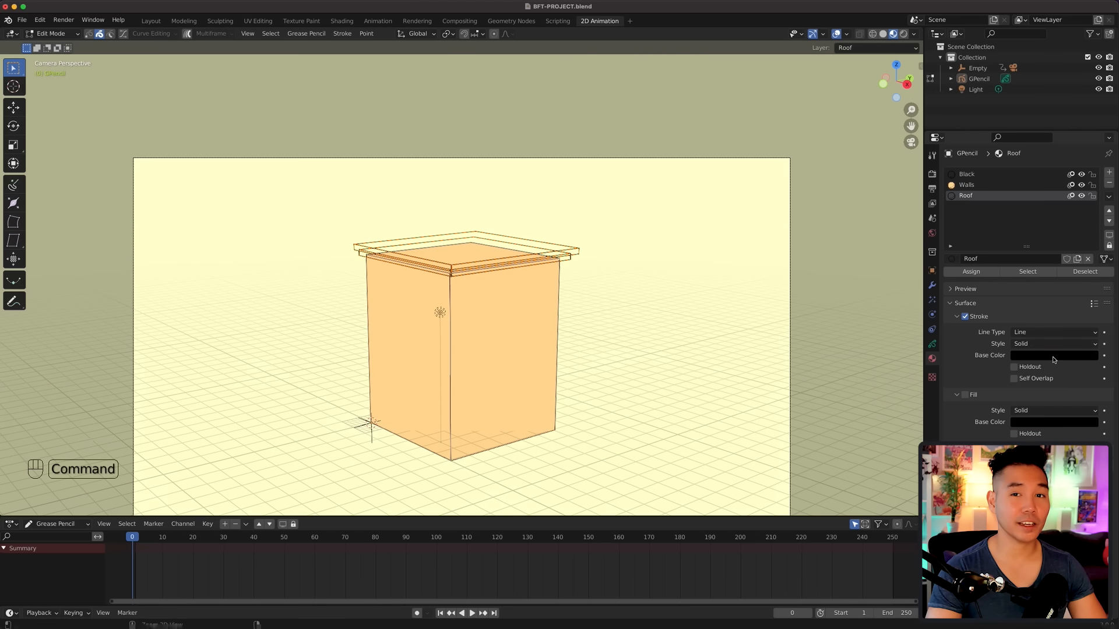
pyautogui.press('super+v')
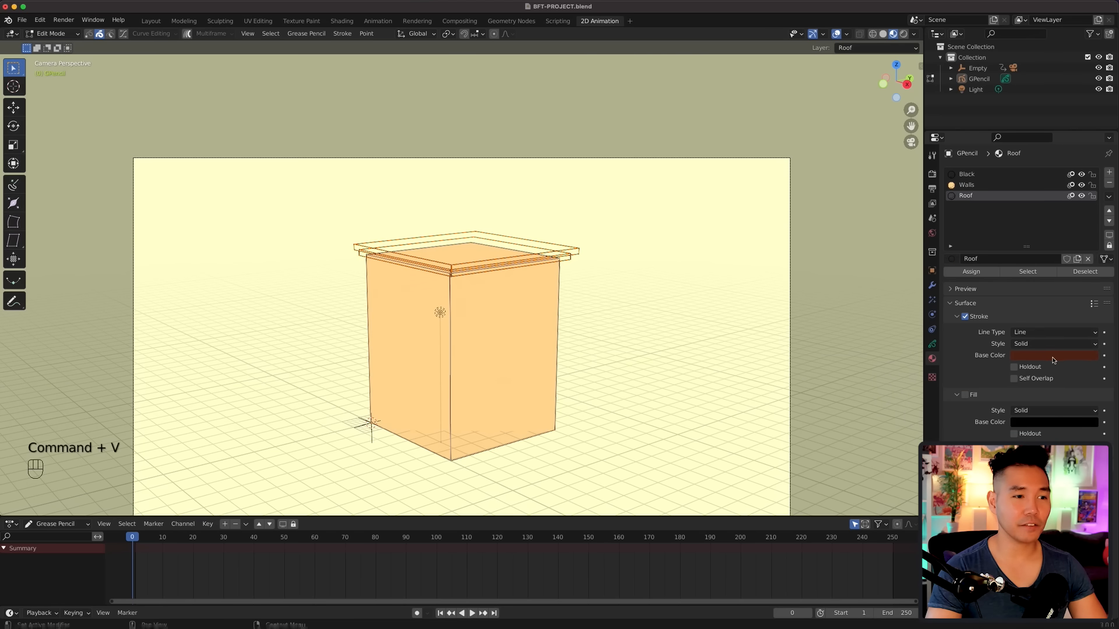
pyautogui.click(965, 394)
pyautogui.click(1053, 422)
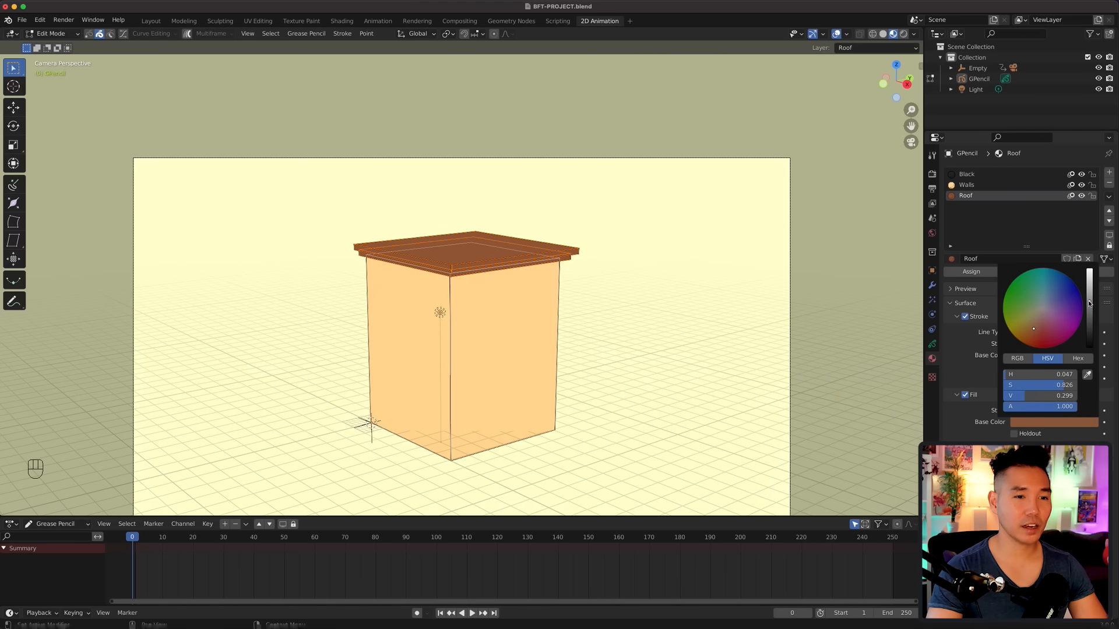
# Step: Duplicate the Walls layer and move the copy below the original in the layer stack
pyautogui.click(932, 345)
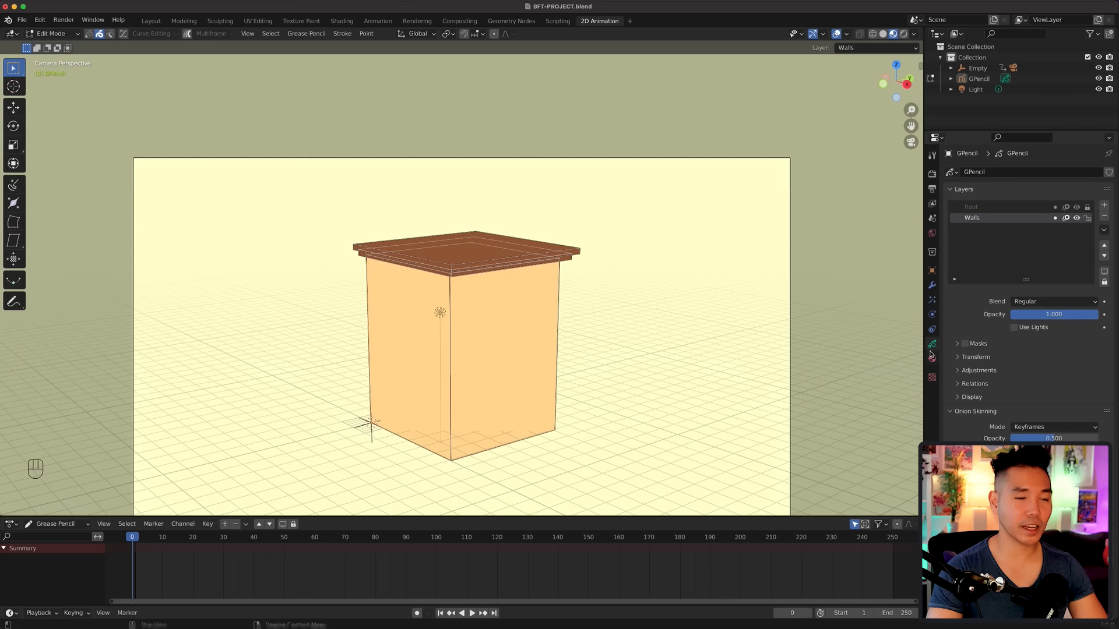
pyautogui.click(1104, 231)
pyautogui.click(1091, 242)
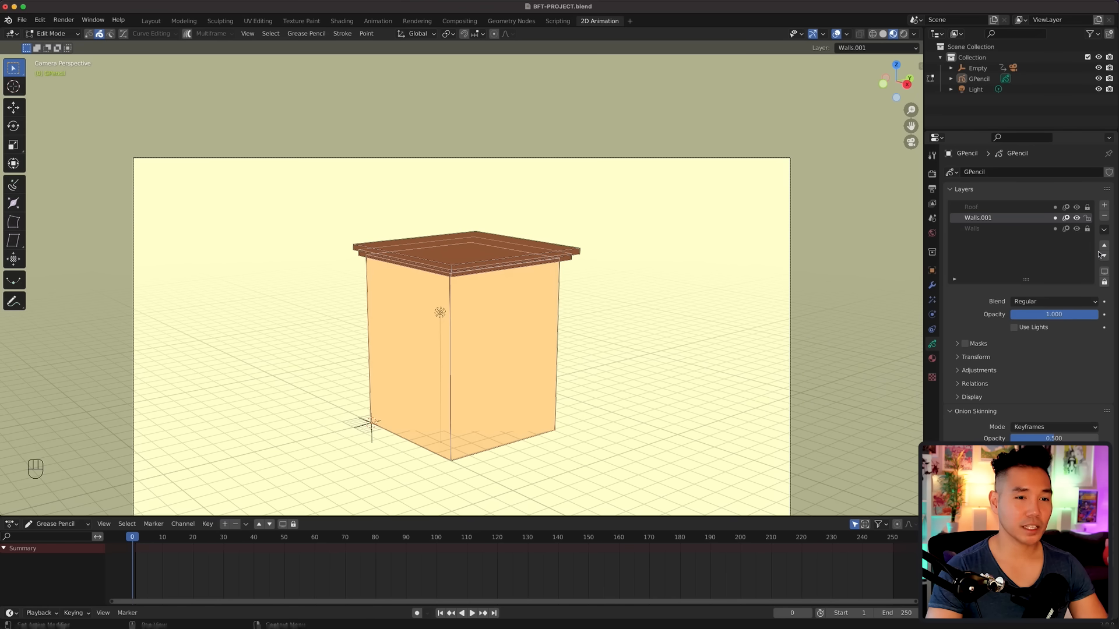
pyautogui.click(1104, 256)
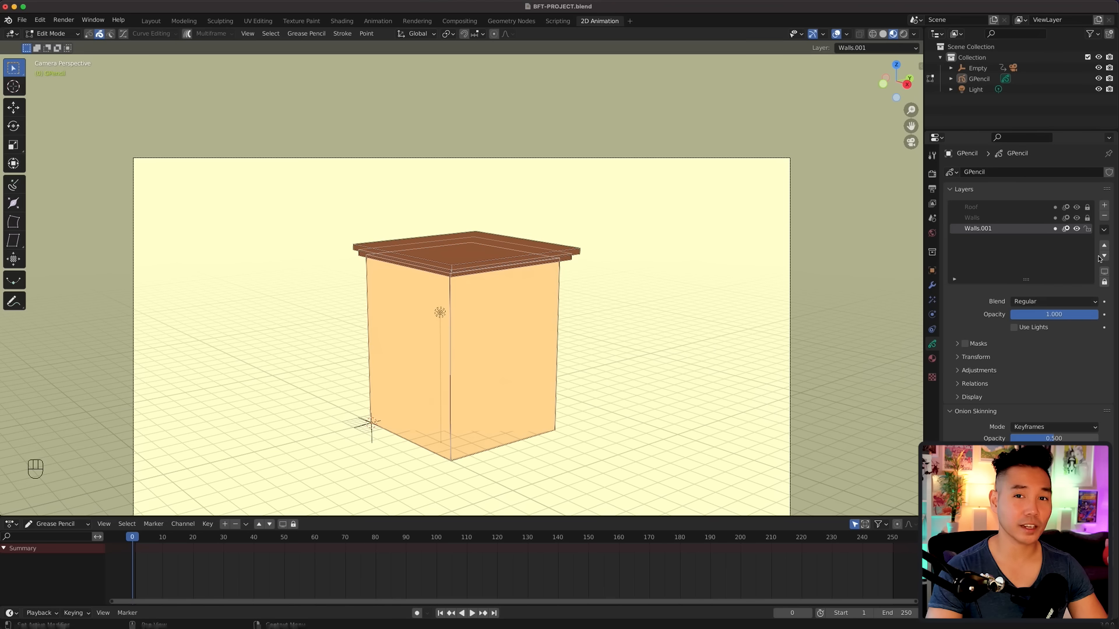
# Step: Move the Walls layer above the Roof layer and view the box from another angle
pyautogui.click(998, 218)
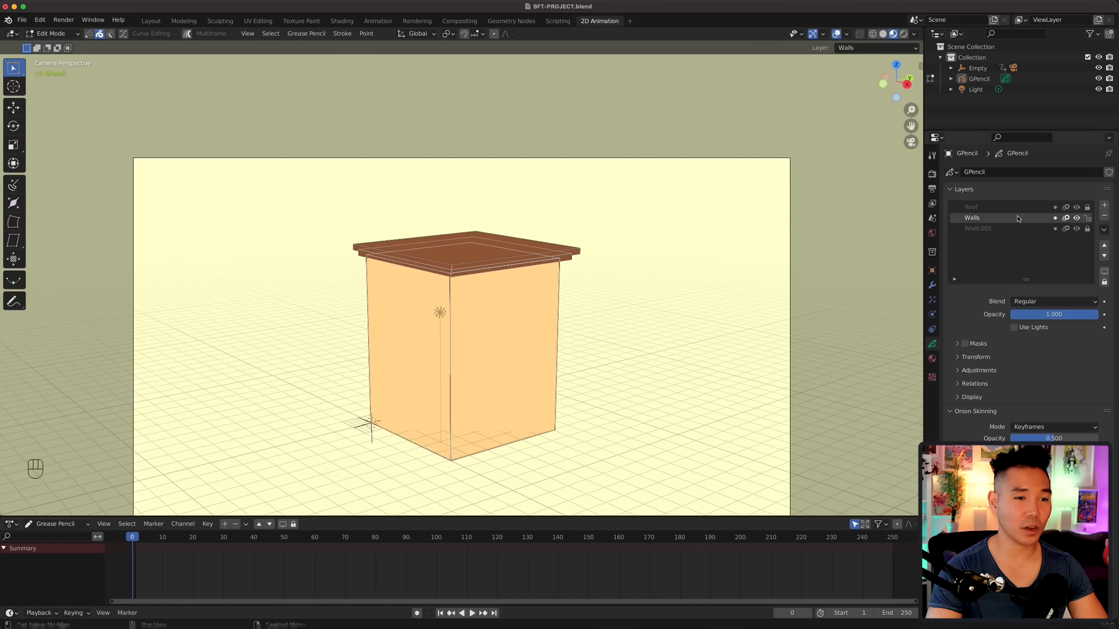
pyautogui.click(1104, 245)
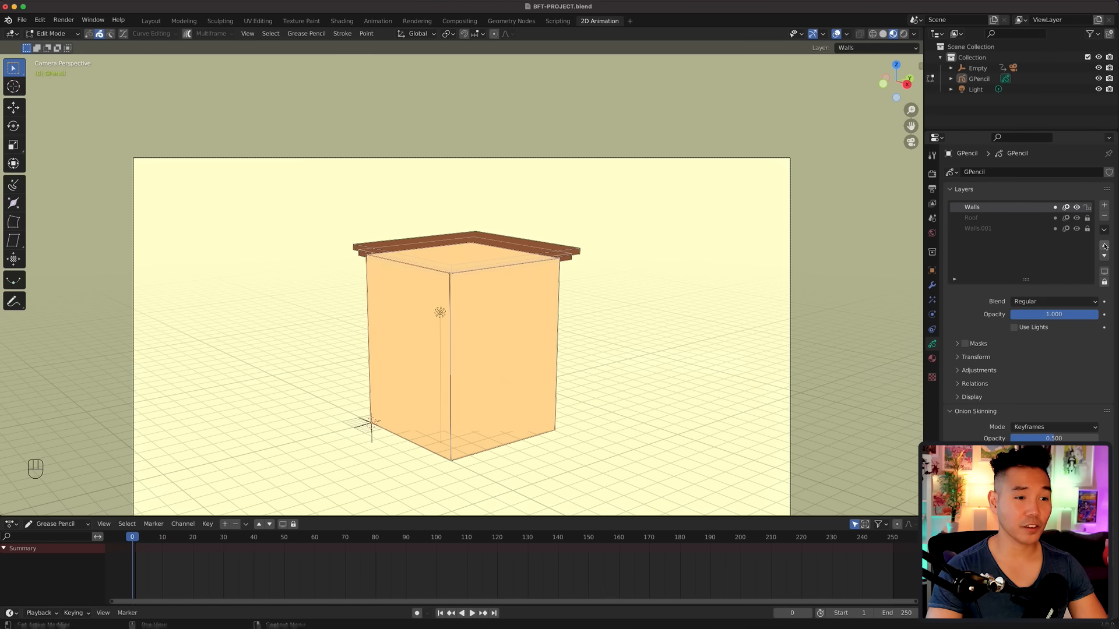
pyautogui.moveTo(874, 247)
pyautogui.mouseDown(button='middle')
pyautogui.moveTo(640, 243)
pyautogui.moveTo(689, 255)
pyautogui.moveTo(690, 237)
pyautogui.moveTo(624, 242)
pyautogui.moveTo(653, 251)
pyautogui.mouseUp(button='middle')
# Step: Examine the Stroke Depth Order options and return the Walls layer to its place below Roof
pyautogui.click(1026, 531)
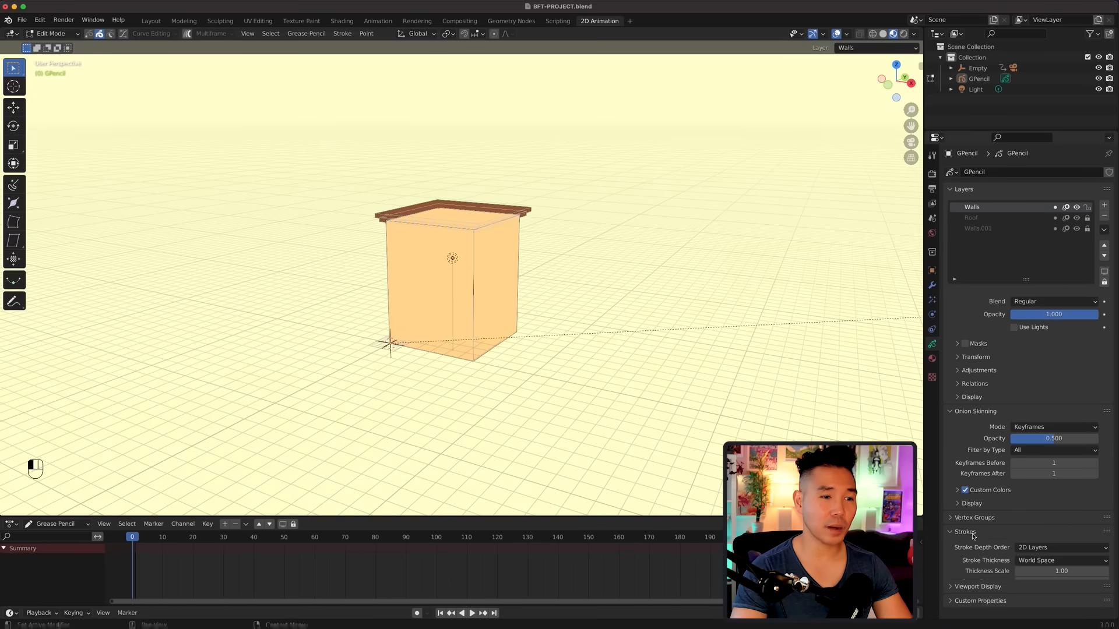
pyautogui.click(1052, 546)
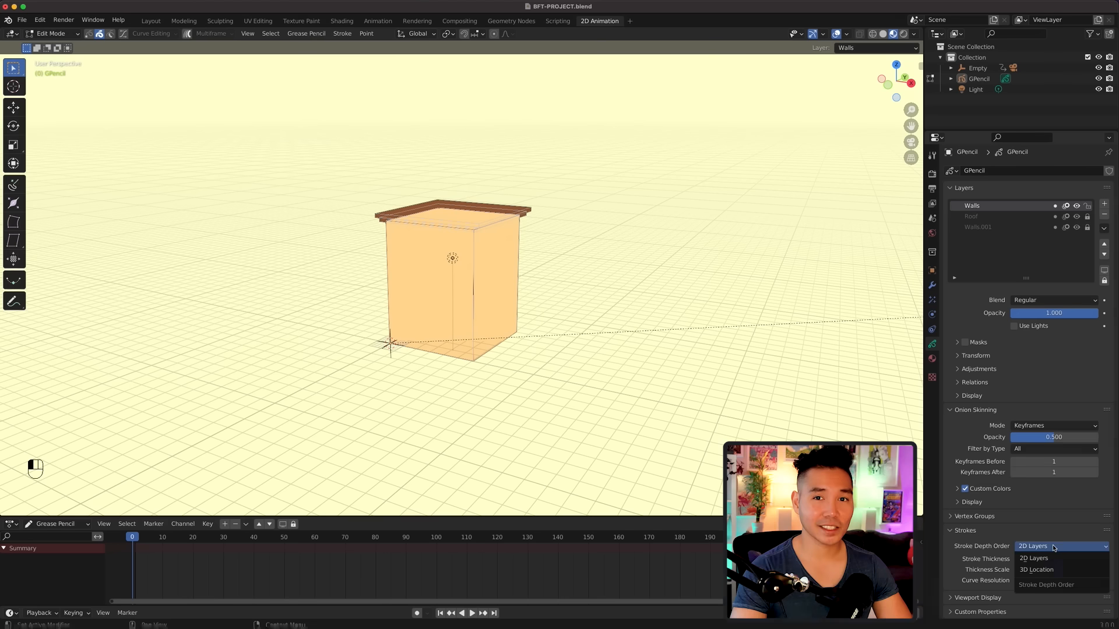
pyautogui.click(1104, 255)
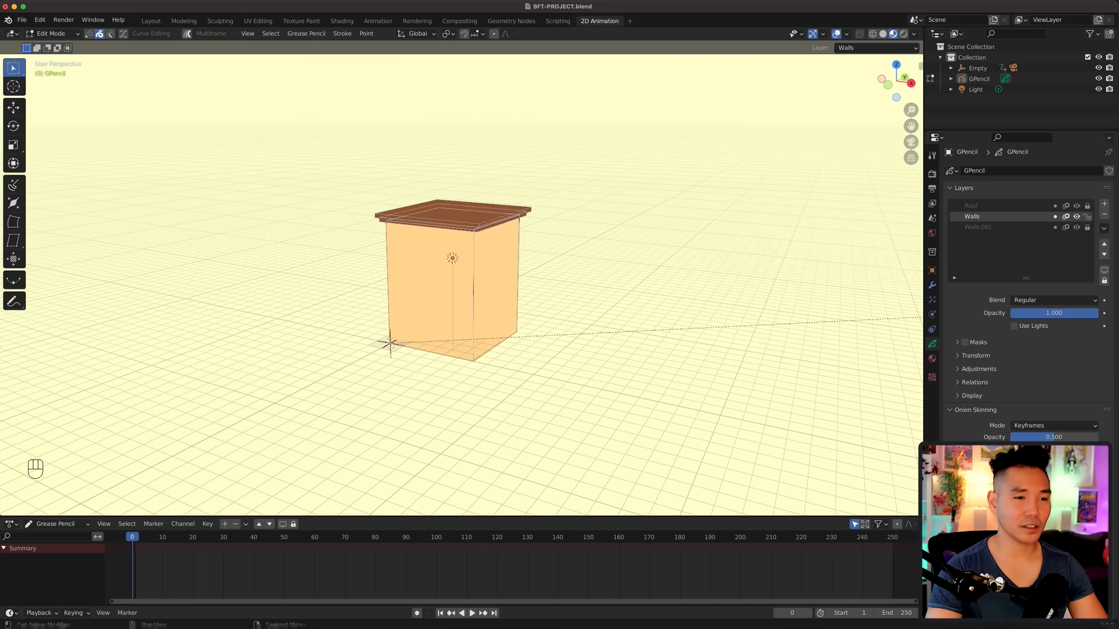
# Step: Rename the duplicated layer beneath Walls as Base
pyautogui.click(984, 227)
pyautogui.doubleClick(984, 228)
pyautogui.write('B')
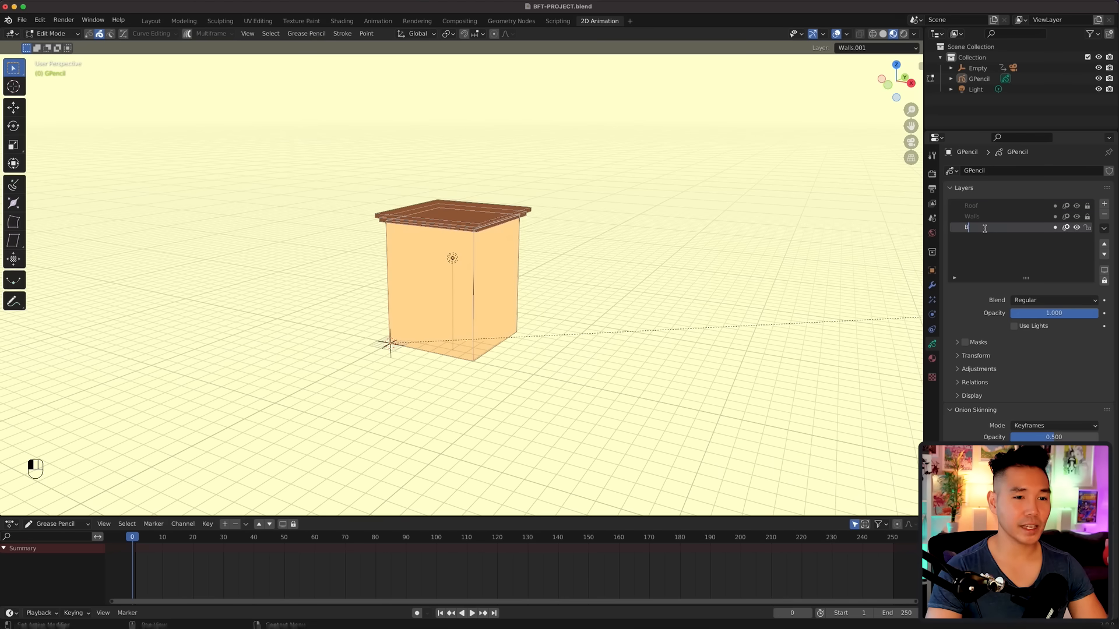
# Step: Flatten all Base layer strokes into a thin slab at the foot of the walls and enlarge it well beyond them
pyautogui.press('Tab')
pyautogui.press('a')
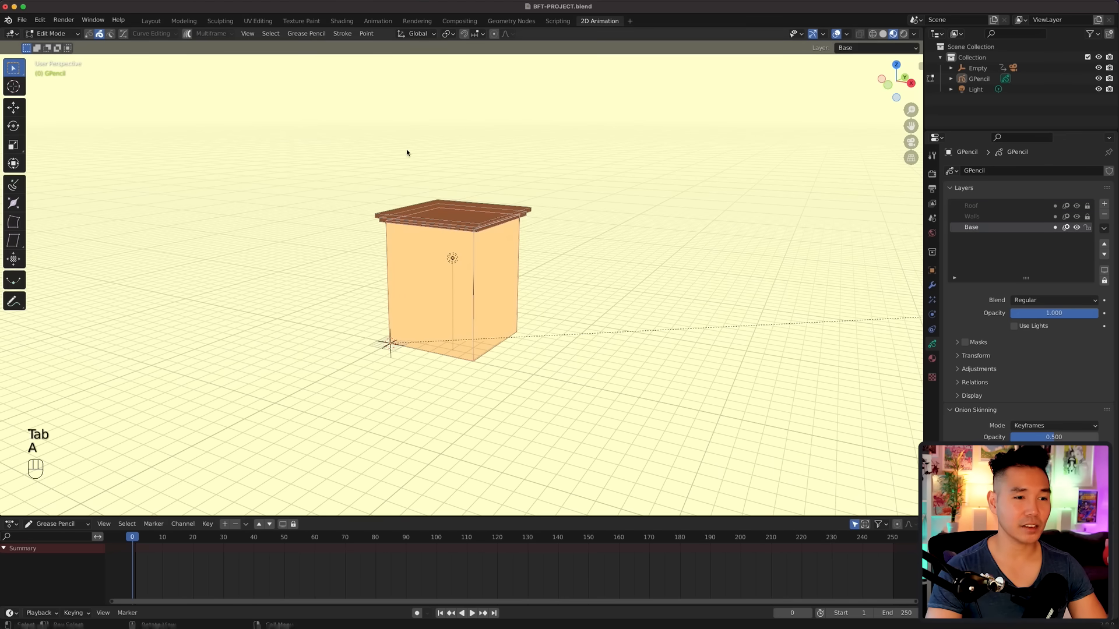
pyautogui.press('s')
pyautogui.press('KP_0')
pyautogui.press('s')
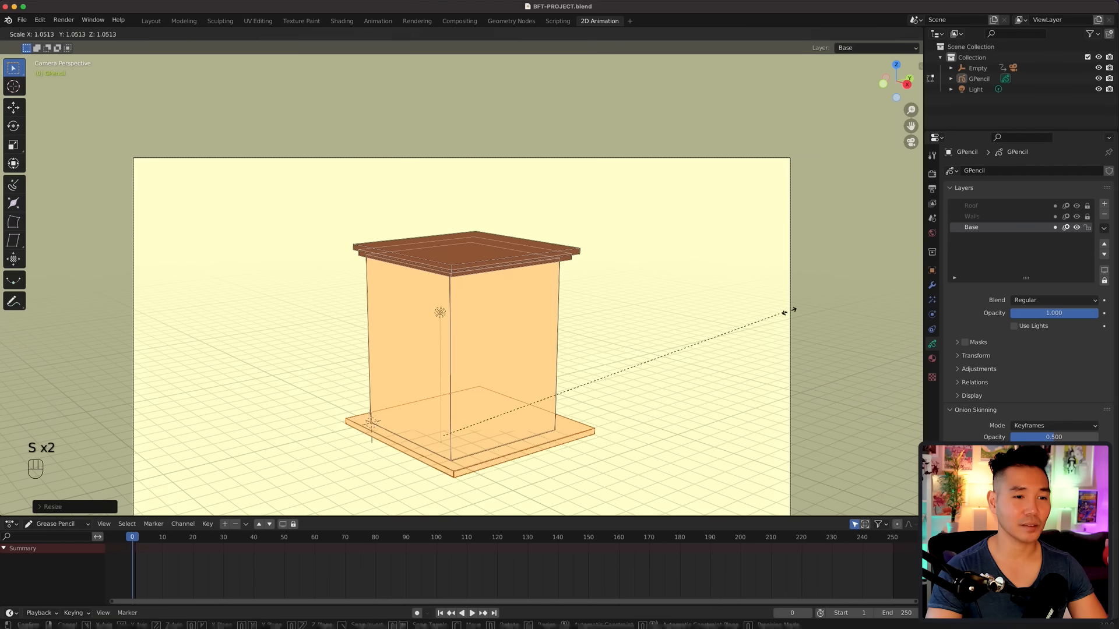
pyautogui.click(912, 296)
# Step: Add a new material named Base and assign it to the strokes of the base slab
pyautogui.click(931, 358)
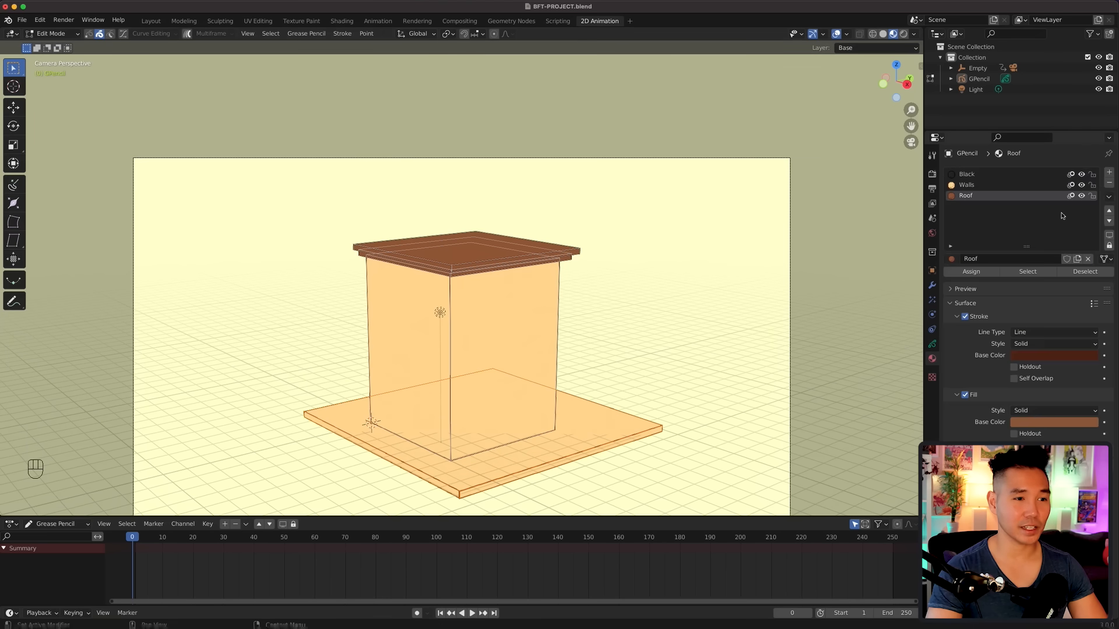
pyautogui.click(1109, 173)
pyautogui.click(1021, 259)
pyautogui.click(1016, 259)
pyautogui.write('B')
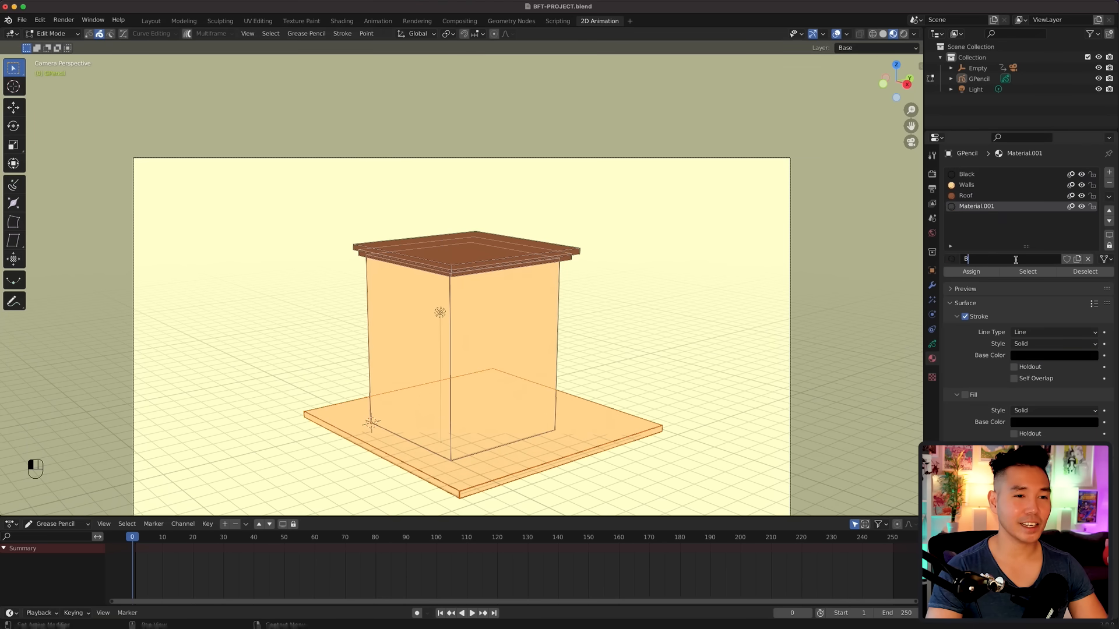
pyautogui.write('ase')
pyautogui.press('Return')
pyautogui.click(971, 271)
# Step: Copy the Roof stroke color to the Base material and enable its fill with a pale, near-white color
pyautogui.click(1004, 196)
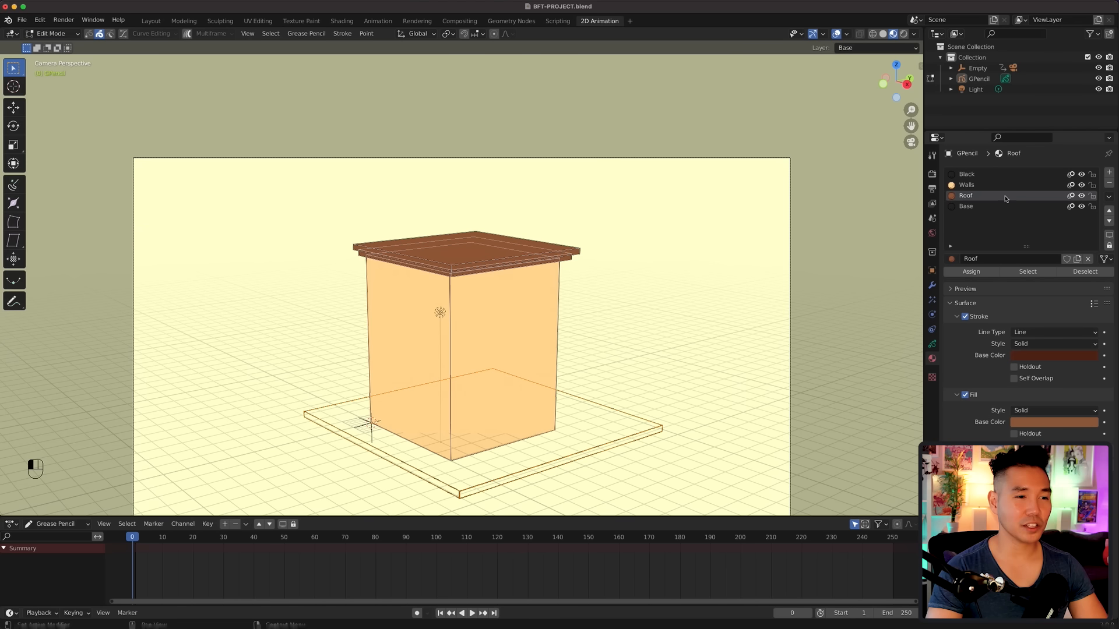
pyautogui.press('super+c')
pyautogui.click(967, 208)
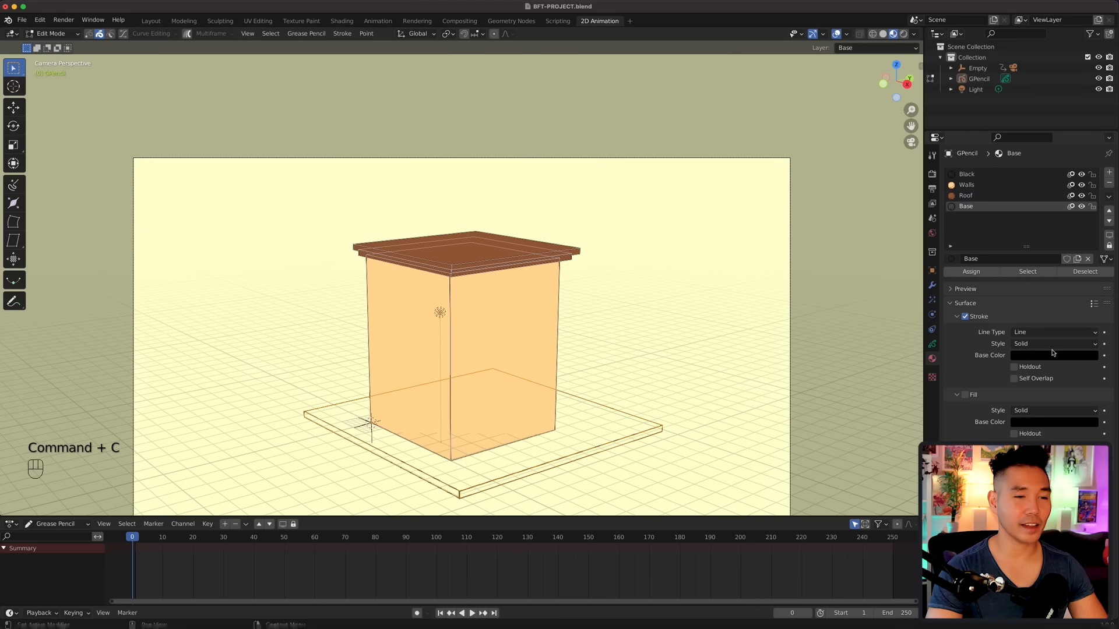
pyautogui.press('super+v')
pyautogui.click(965, 395)
pyautogui.click(1054, 422)
pyautogui.click(1031, 311)
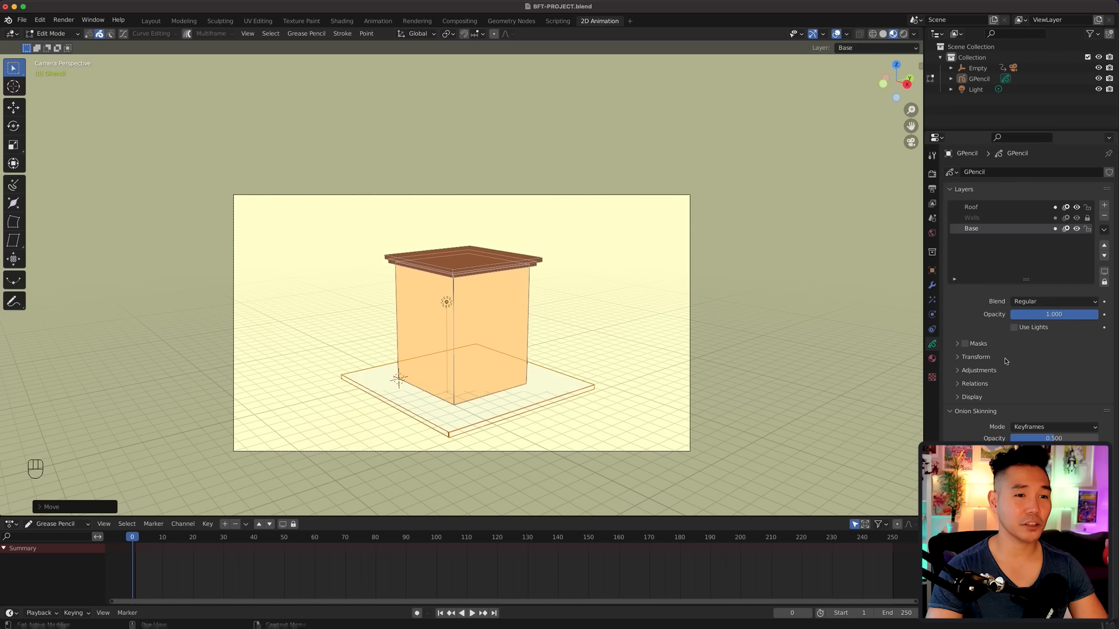
# Step: Show the Base layer's stroke adjustments and adjust the thickness of the base slab's stroke points
pyautogui.click(992, 370)
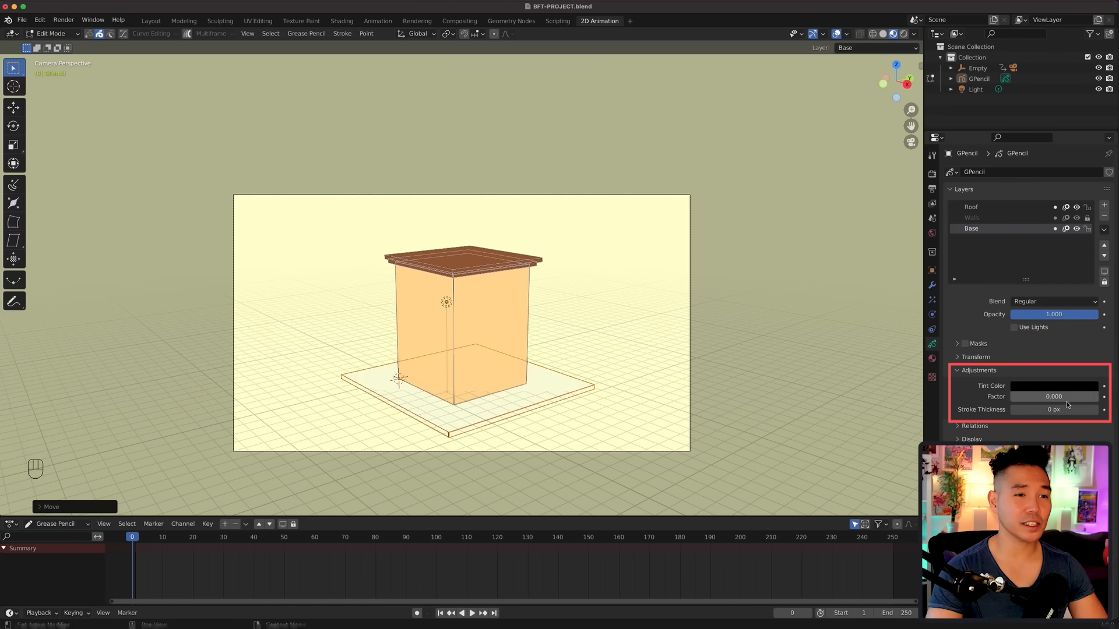
pyautogui.moveTo(1064, 410)
pyautogui.mouseDown()
pyautogui.moveTo(1096, 409)
pyautogui.moveTo(1053, 409)
pyautogui.mouseUp()
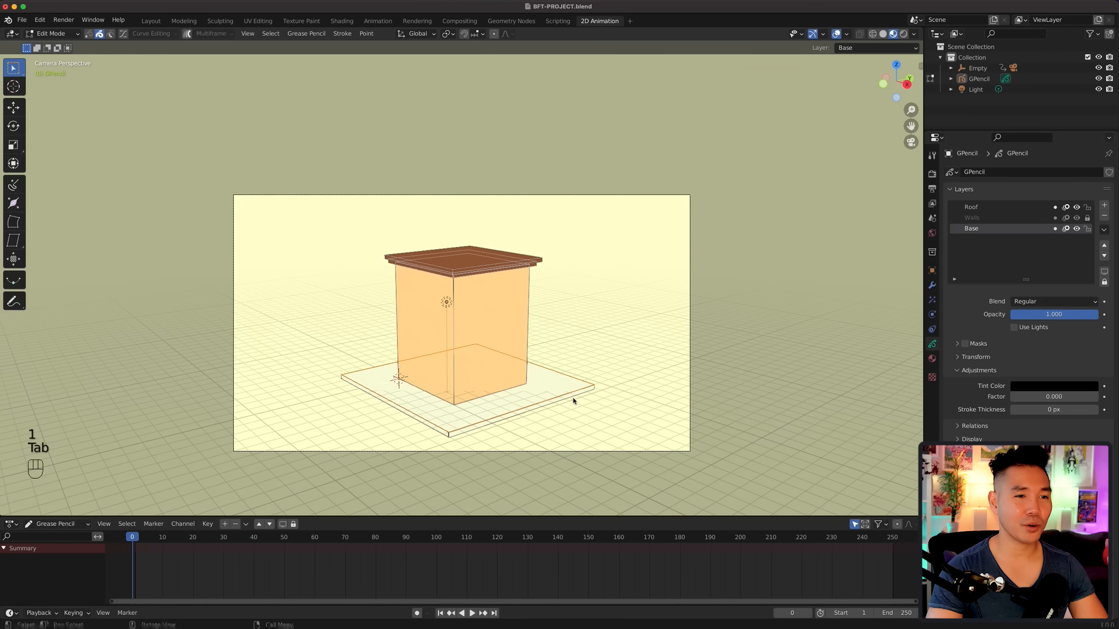
pyautogui.press('1')
pyautogui.click(564, 397)
pyautogui.hotkey('alt', 's')
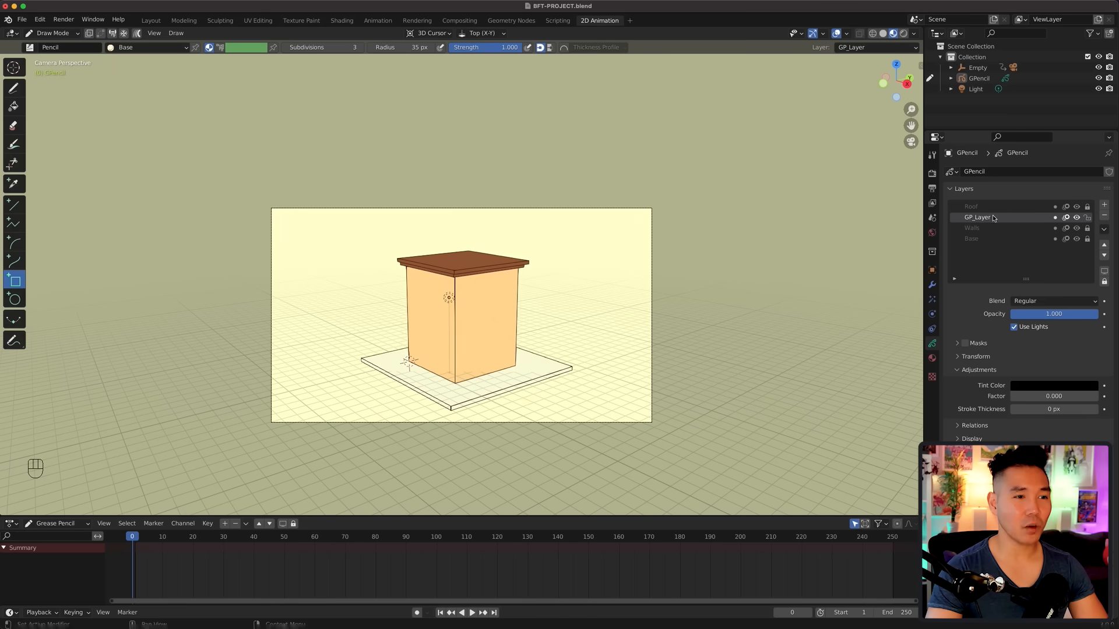
# Step: Rename the new layer between Roof and Walls as Wall Details Outline and disable its Use Lights option
pyautogui.doubleClick(978, 217)
pyautogui.write('Wall Details Outline')
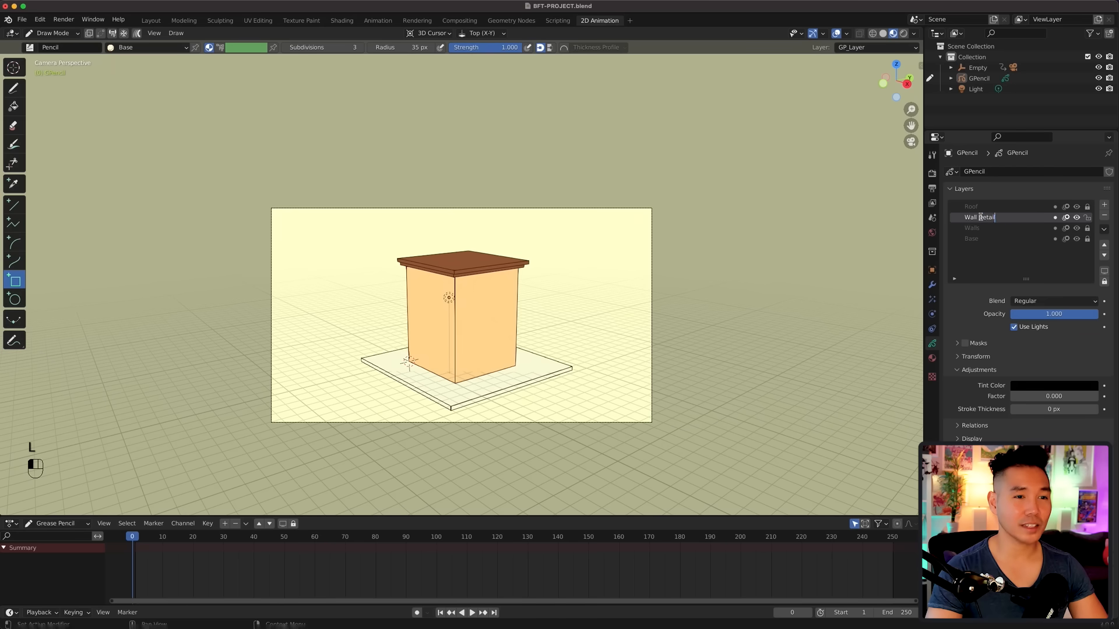
pyautogui.press('Return')
pyautogui.click(1013, 326)
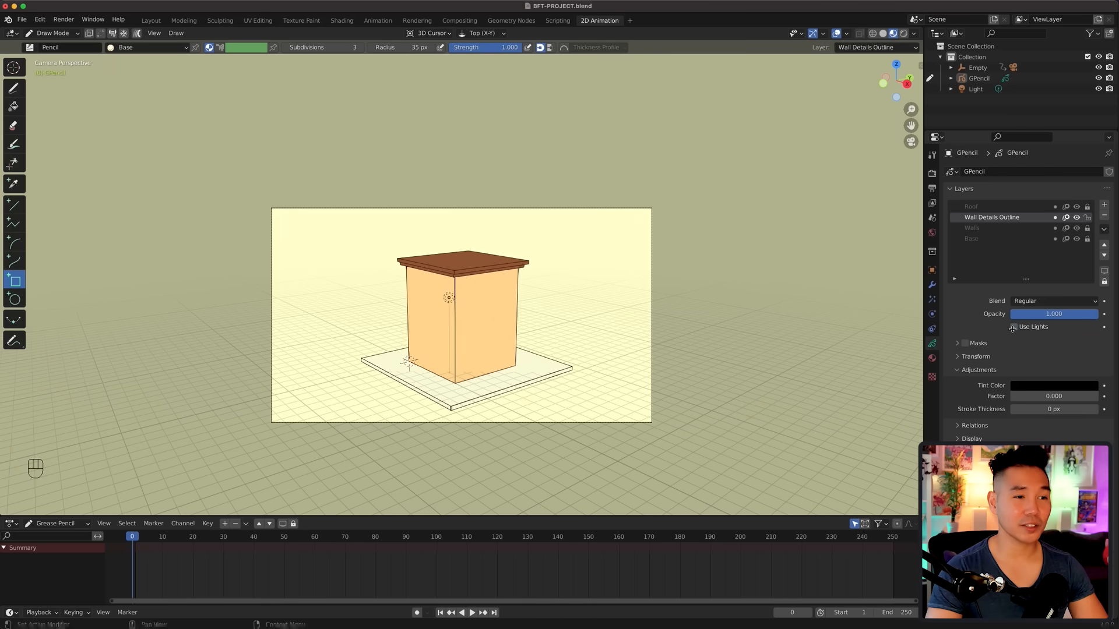
# Step: Add a new material slot with a material named Outline
pyautogui.click(931, 359)
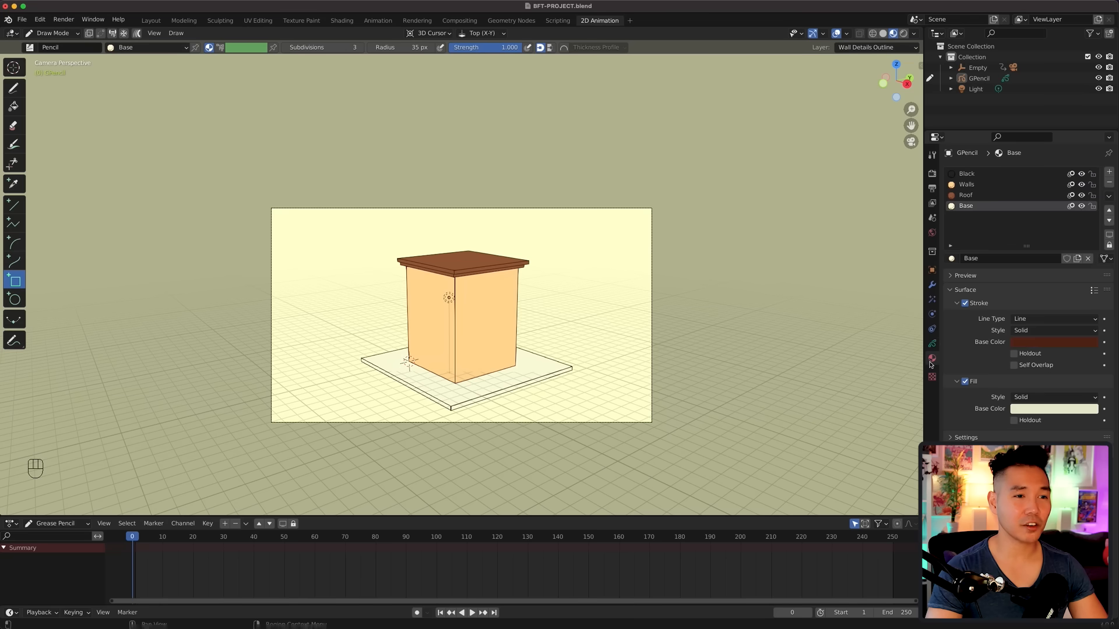
pyautogui.click(1108, 174)
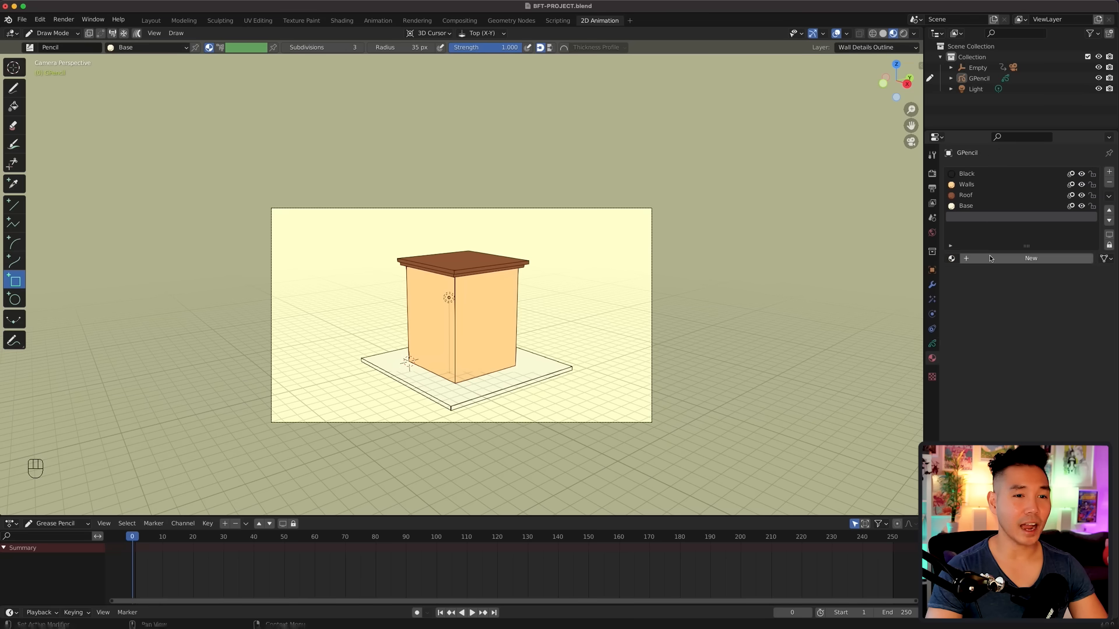
pyautogui.click(1002, 258)
pyautogui.click(1003, 259)
pyautogui.write('Outline')
pyautogui.press('Return')
# Step: Copy the Base material's dark brown stroke color to the Outline material's stroke
pyautogui.click(967, 206)
pyautogui.press('super+c')
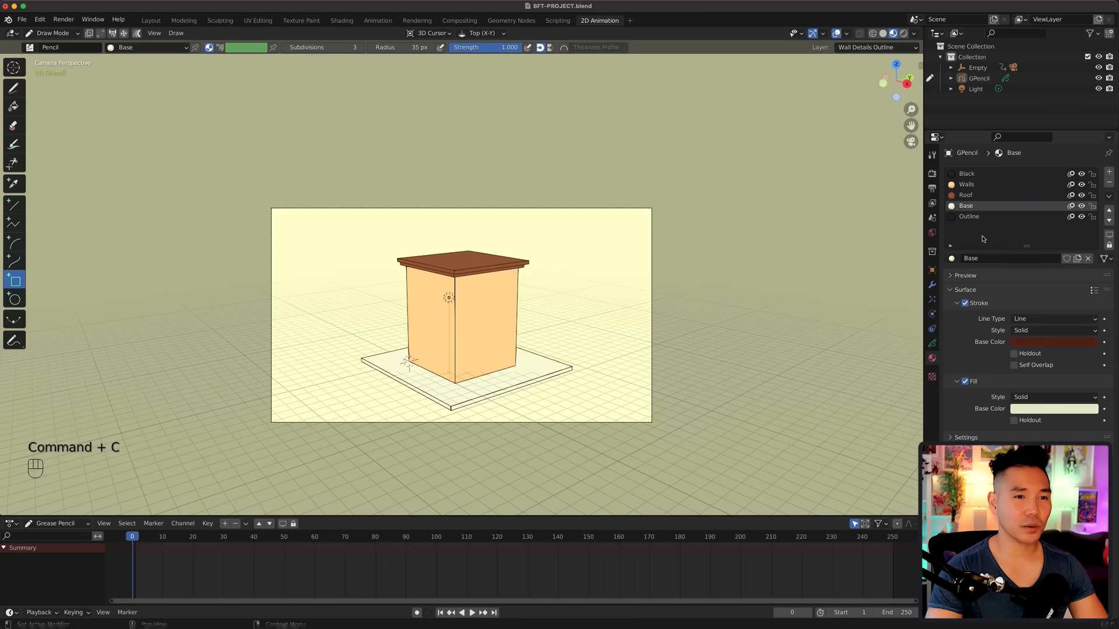
pyautogui.click(987, 217)
pyautogui.press('super+v')
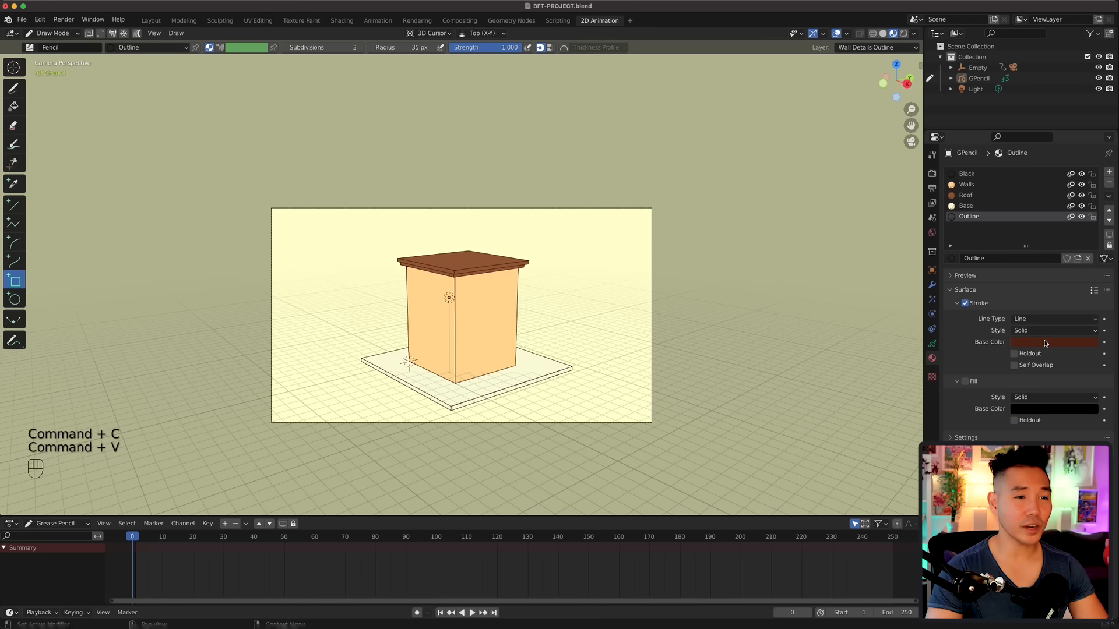
# Step: Make Walls the active layer and snap the 3D cursor to the middle of the front wall's bottom edge
pyautogui.click(931, 343)
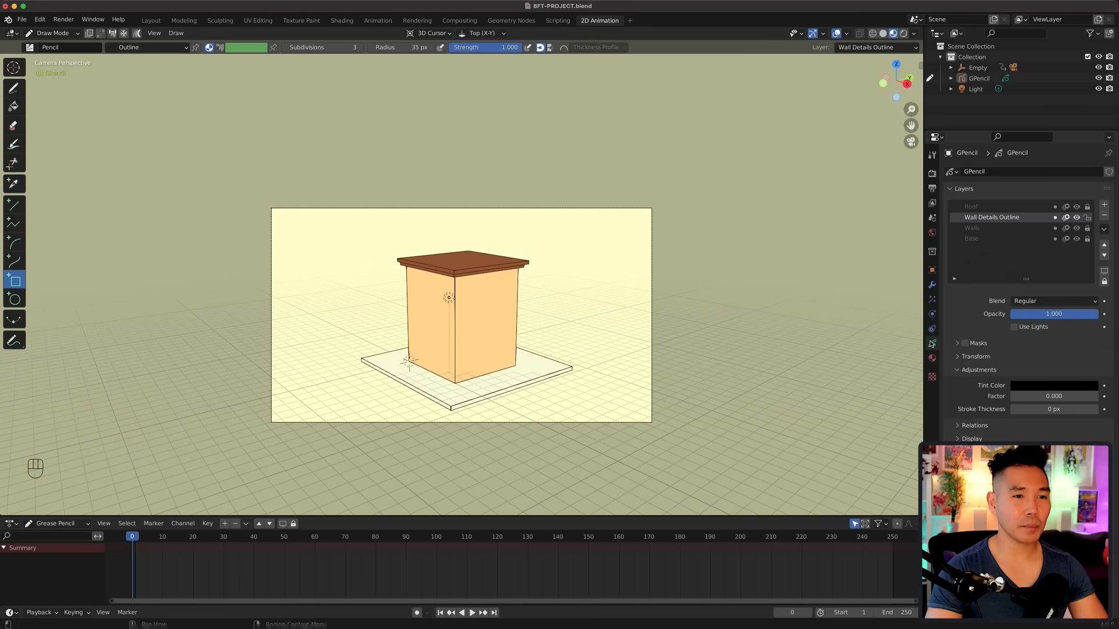
pyautogui.click(982, 229)
pyautogui.moveTo(582, 280); pyautogui.dragTo(553, 335, button='middle')
pyautogui.press('Tab')
pyautogui.press('1')
pyautogui.scroll(2, 441, 361)
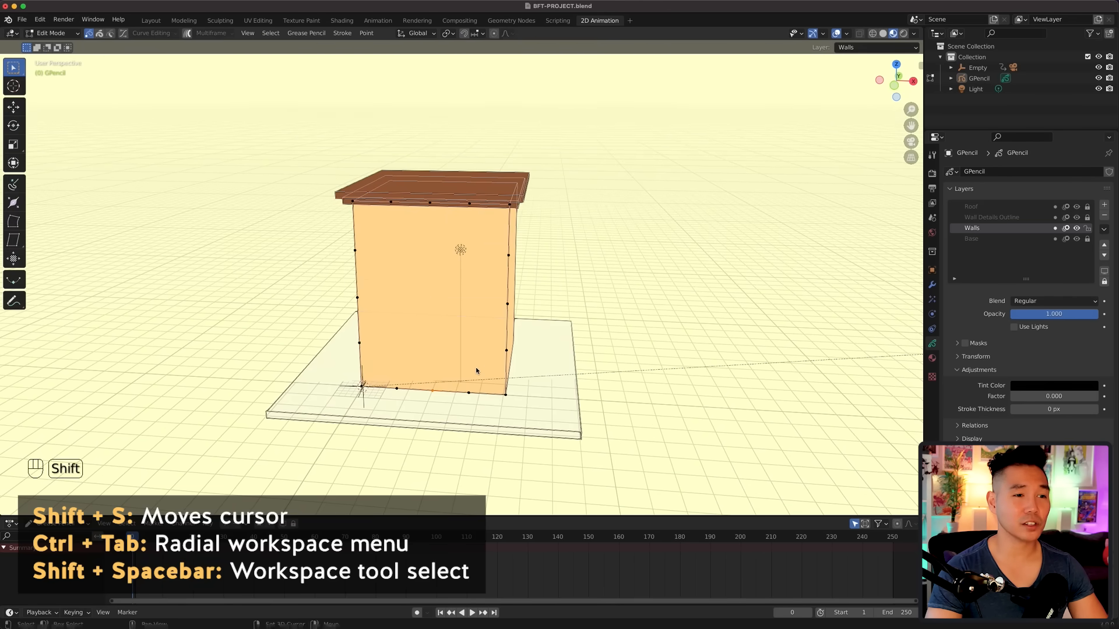
pyautogui.hotkey('shift', 's')
pyautogui.click(477, 429)
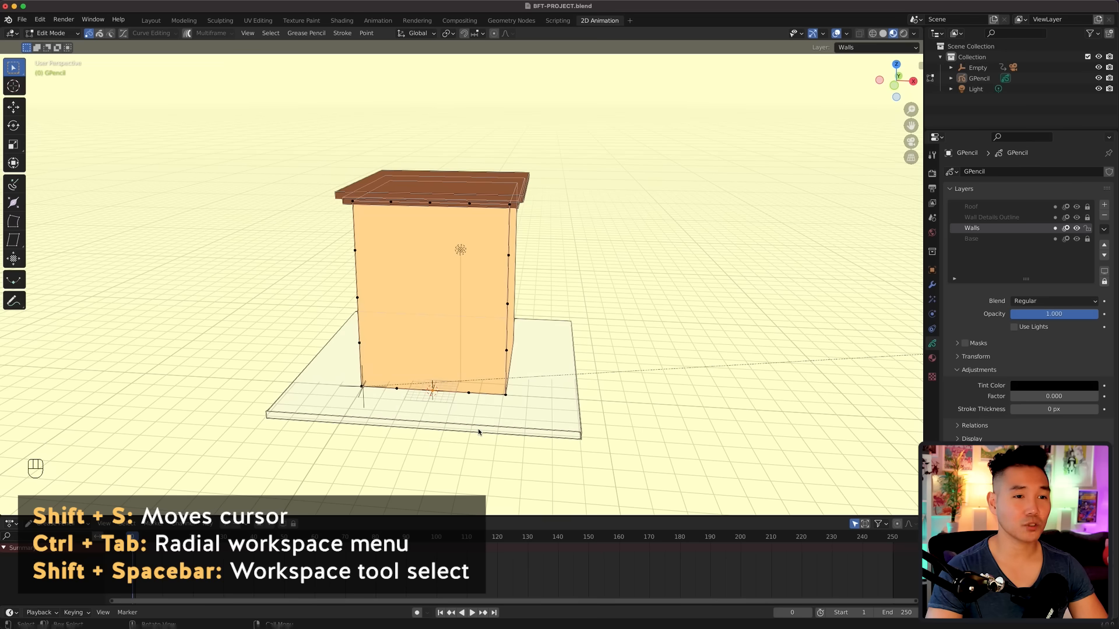
# Step: Prepare the Box tool in Draw Mode in front view, with drawing plane Front (X-Z) and active layer Wall Details Outline
pyautogui.hotkey('ctrl', 'Tab')
pyautogui.click(478, 369)
pyautogui.hotkey('shift', 'space')
pyautogui.click(478, 366)
pyautogui.press('KP_1')
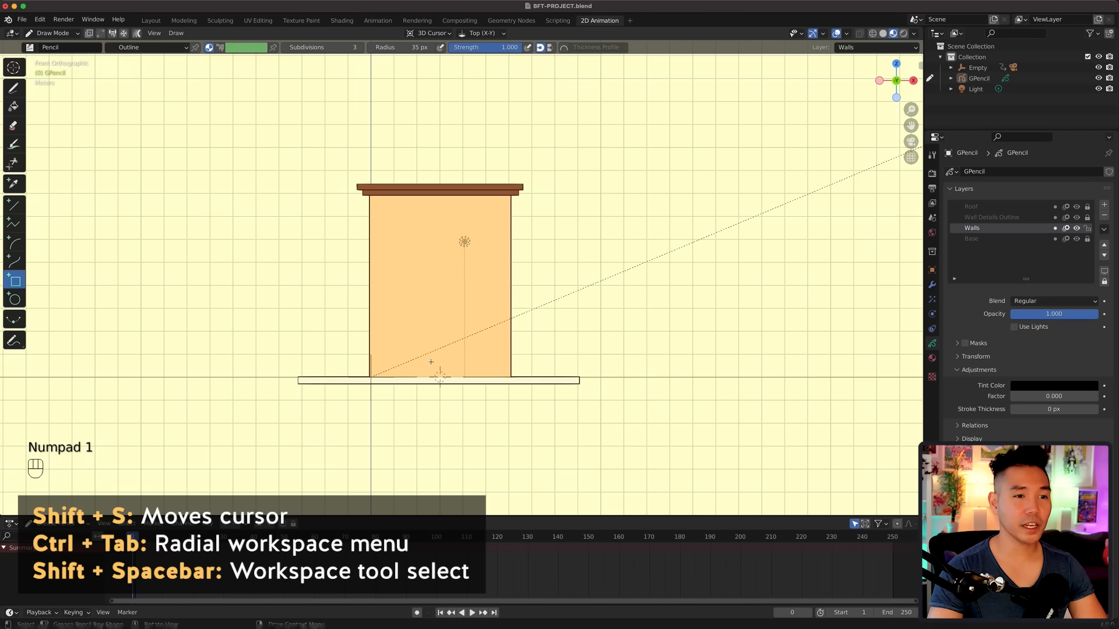
pyautogui.scroll(3, 440, 369)
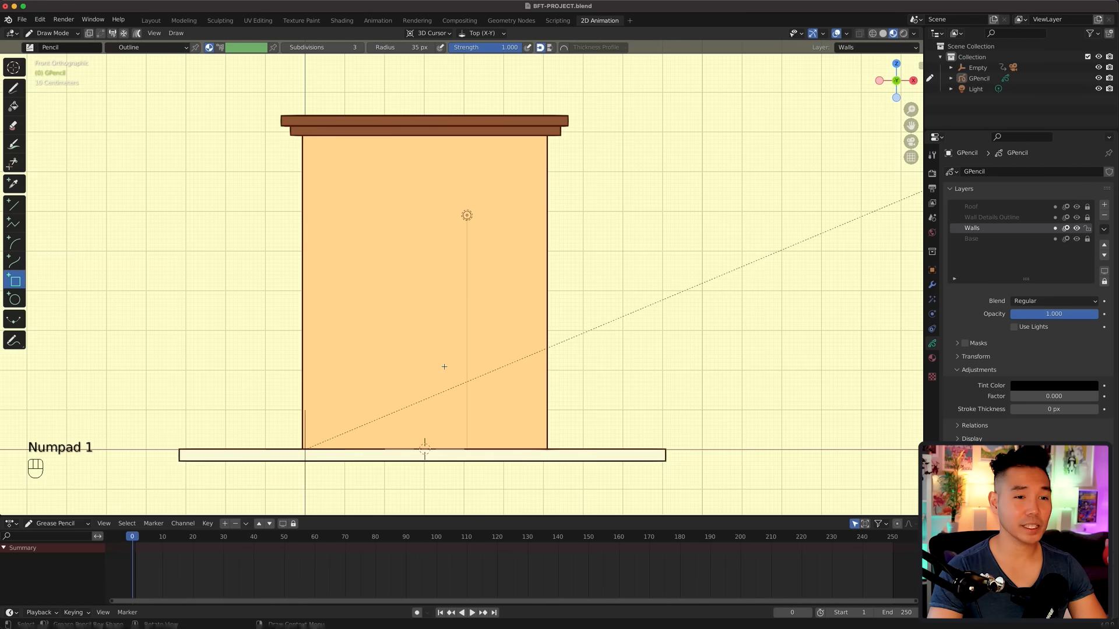
pyautogui.click(481, 33)
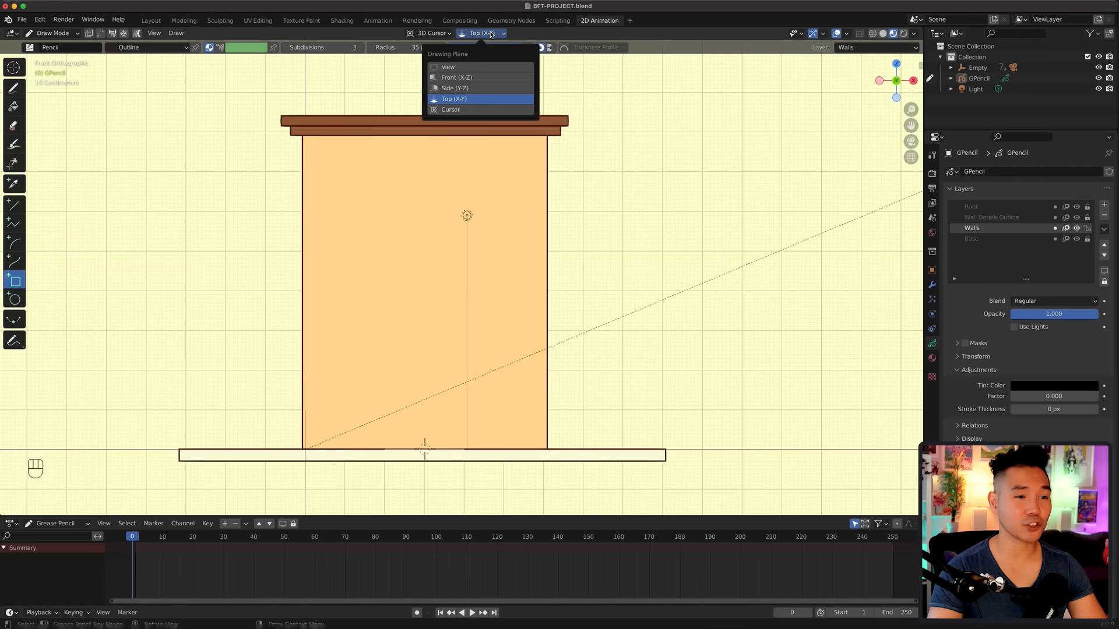
pyautogui.click(466, 78)
pyautogui.press('y')
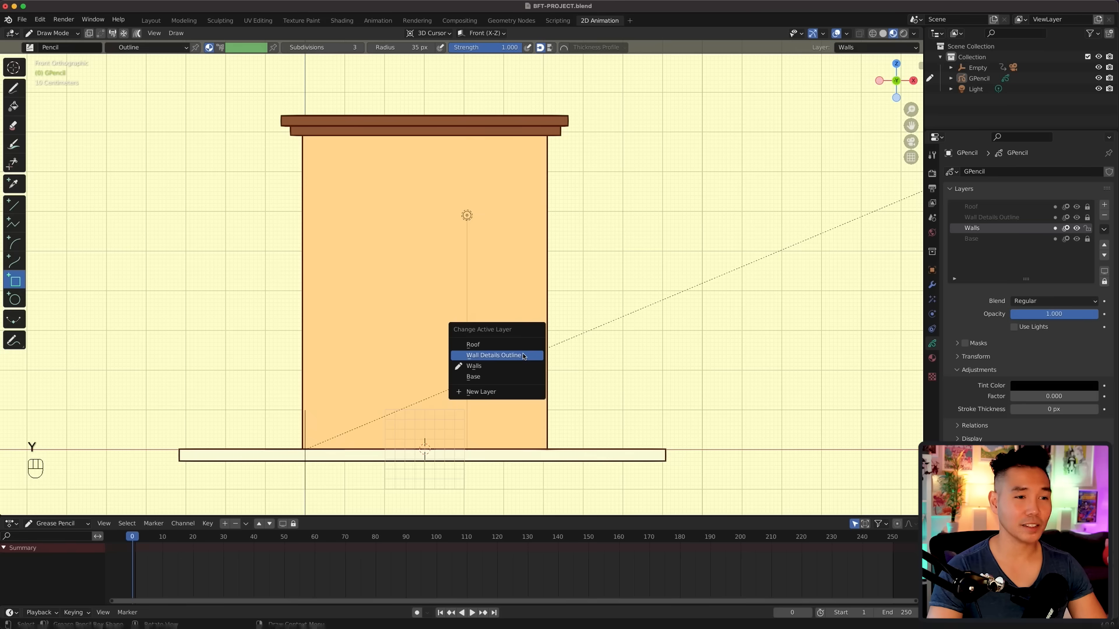
pyautogui.click(523, 356)
# Step: Draw a tall door box and a wide window box on the front wall's lower half, and shift both slightly along X
pyautogui.moveTo(528, 302); pyautogui.dragTo(468, 449)
pyautogui.middleClick(467, 449)
pyautogui.moveTo(456, 301); pyautogui.dragTo(313, 423)
pyautogui.keyDown('shift'); pyautogui.click(528, 316); pyautogui.keyUp('shift')
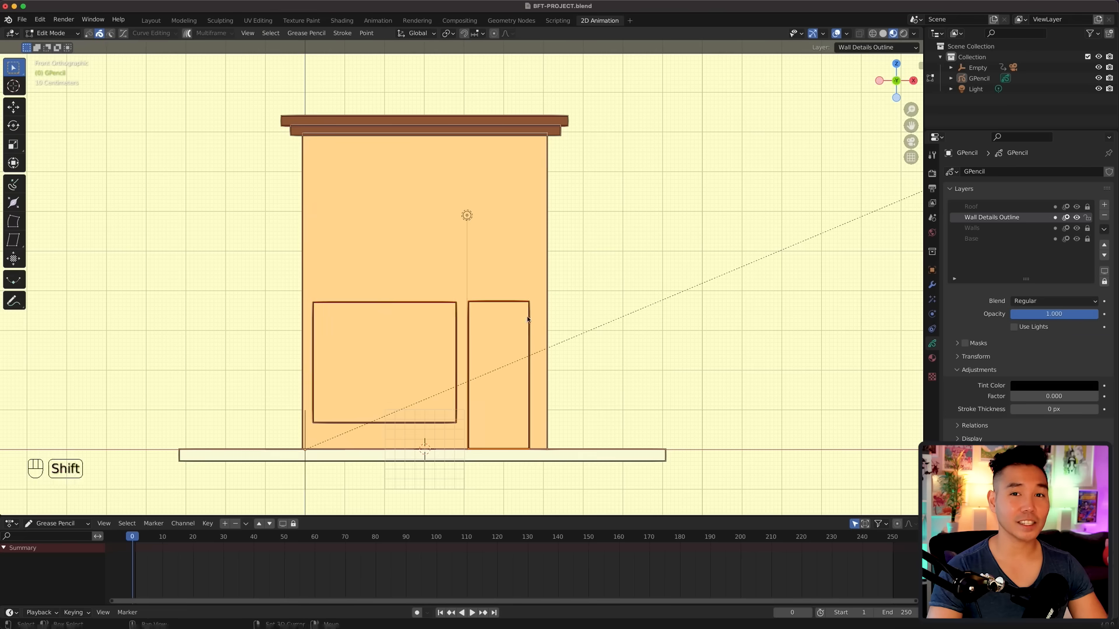
pyautogui.press('g')
pyautogui.press('x')
pyautogui.click(531, 307)
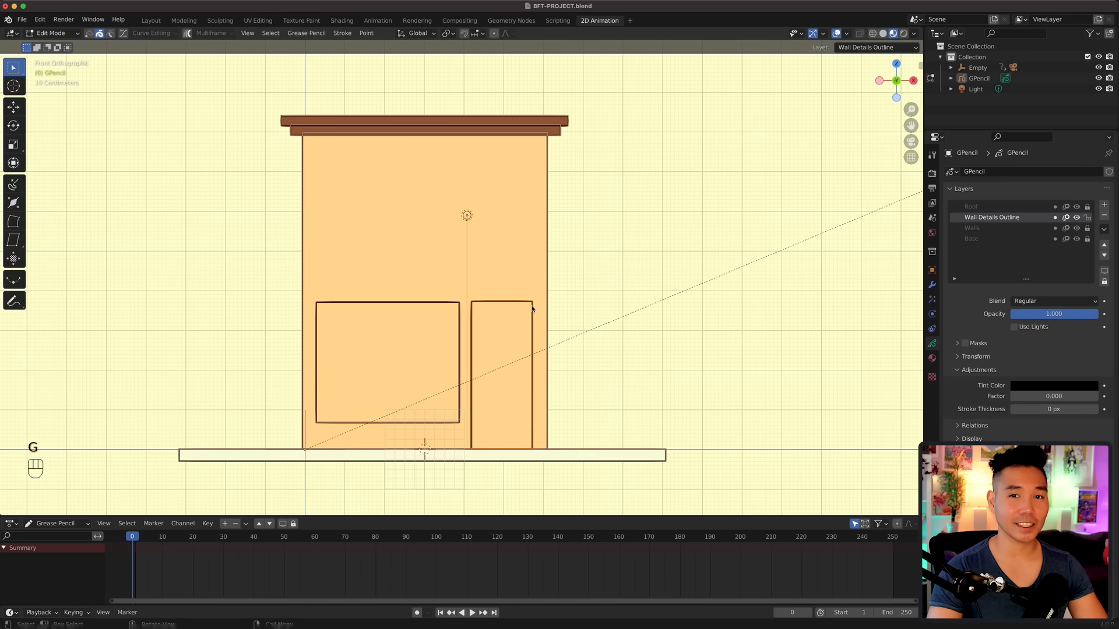
# Step: Draw a circle as wide as the door above it and move it to the upper left of the front wall
pyautogui.press('Tab')
pyautogui.hotkey('shift', 'space')
pyautogui.click(400, 318)
pyautogui.moveTo(472, 304)
pyautogui.mouseDown()
pyautogui.moveTo(524, 261)
pyautogui.moveTo(532, 268)
pyautogui.mouseUp()
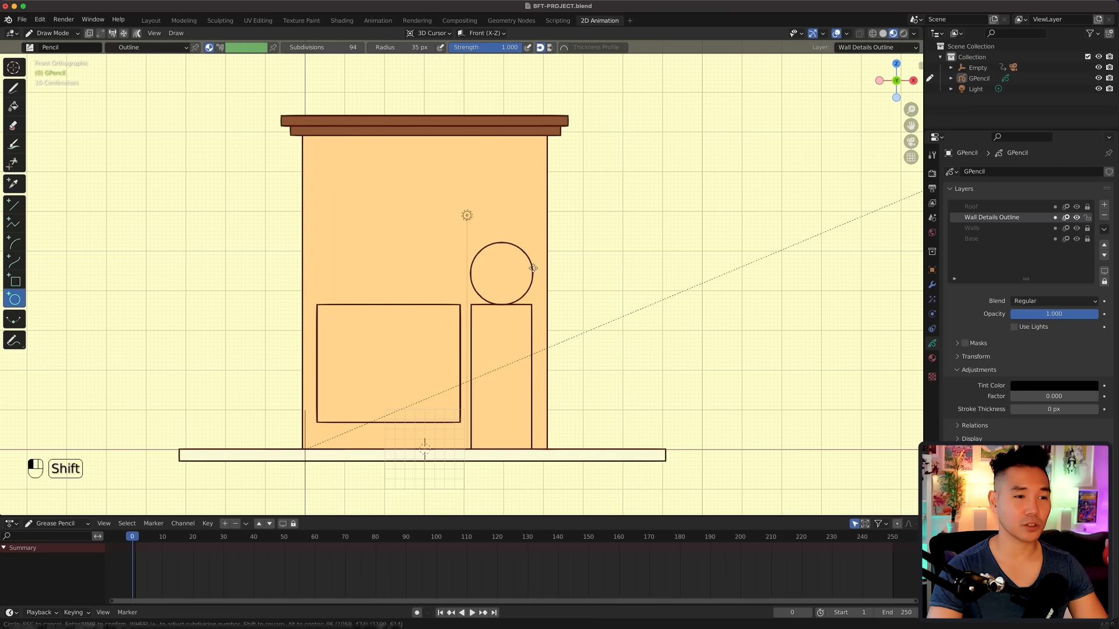
pyautogui.press('Return')
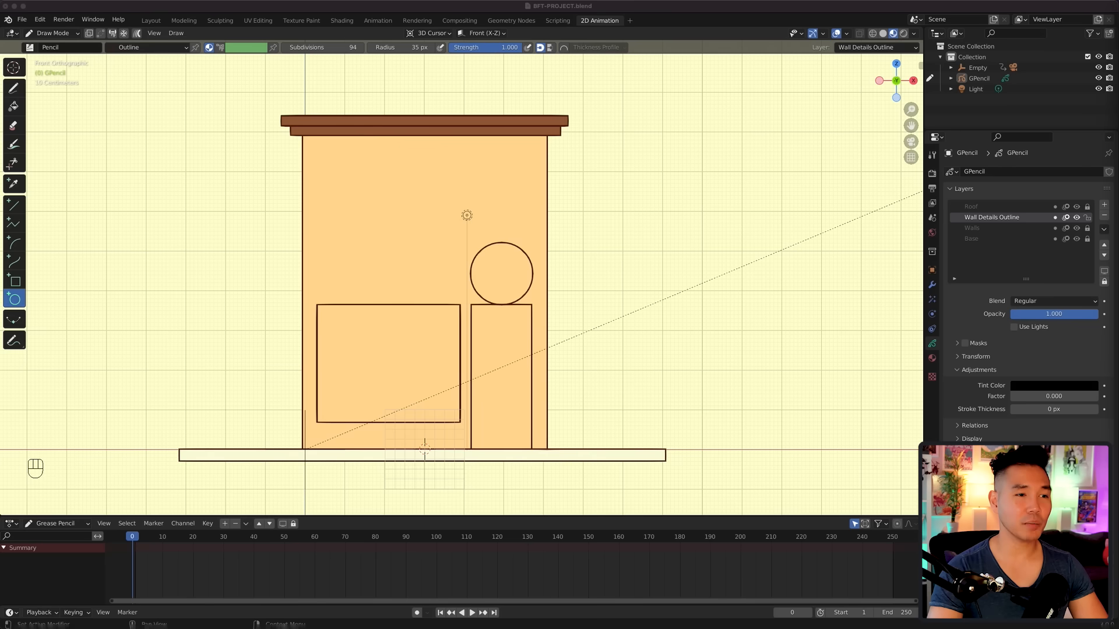
pyautogui.press('Tab')
pyautogui.press('g')
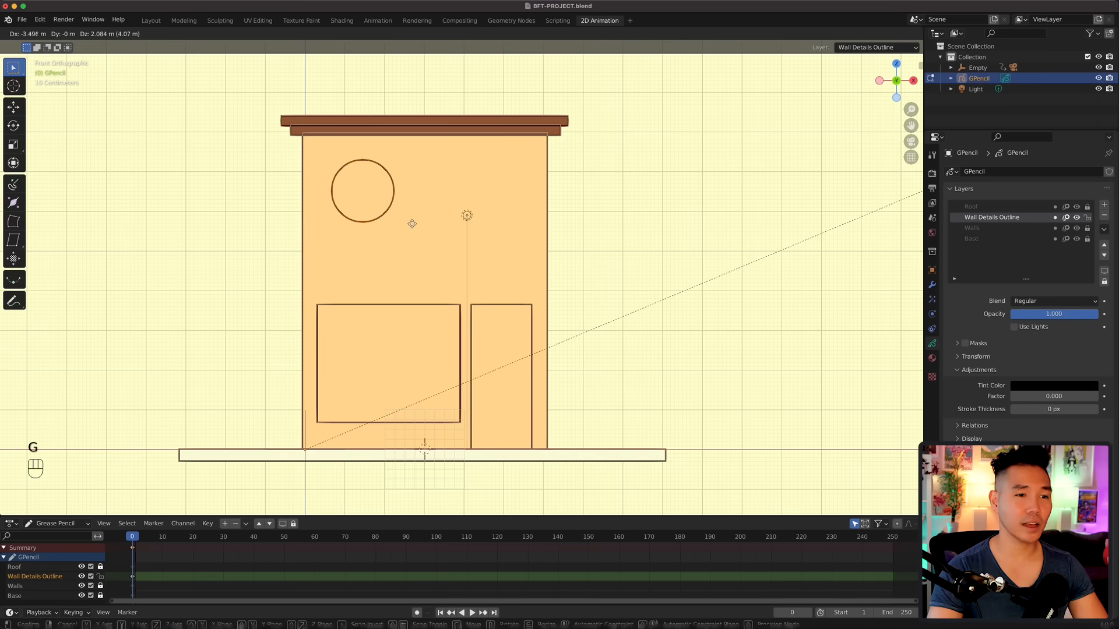
pyautogui.click(412, 223)
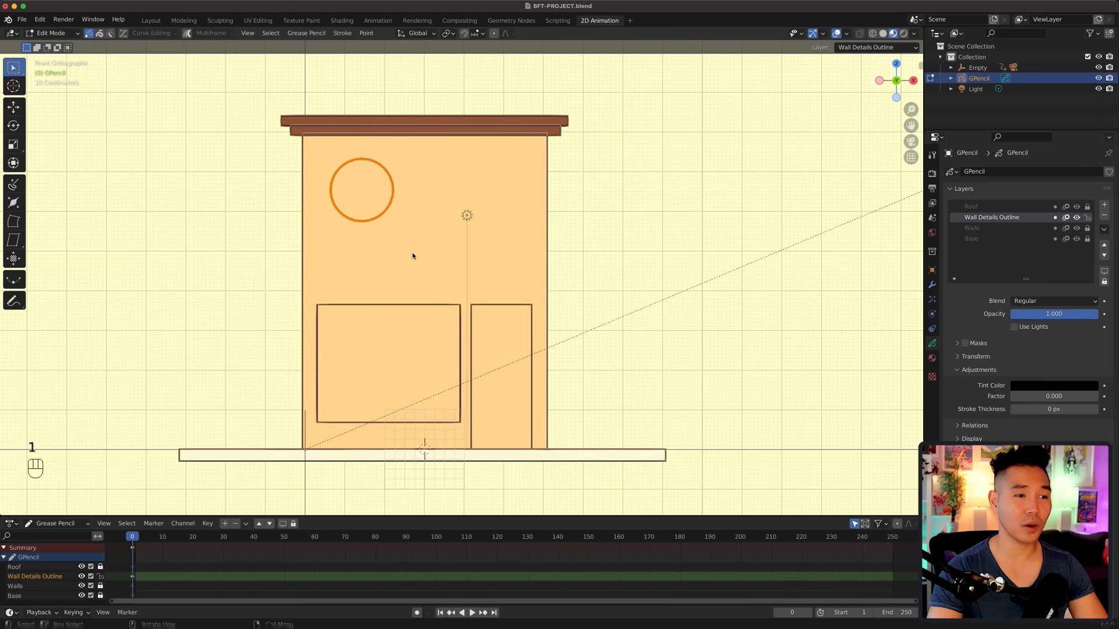
# Step: Delete the points of the circle's lower half, leaving an arch
pyautogui.scroll(2, 411, 253)
pyautogui.moveTo(402, 220); pyautogui.dragTo(237, 153)
pyautogui.press('x')
pyautogui.click(430, 173)
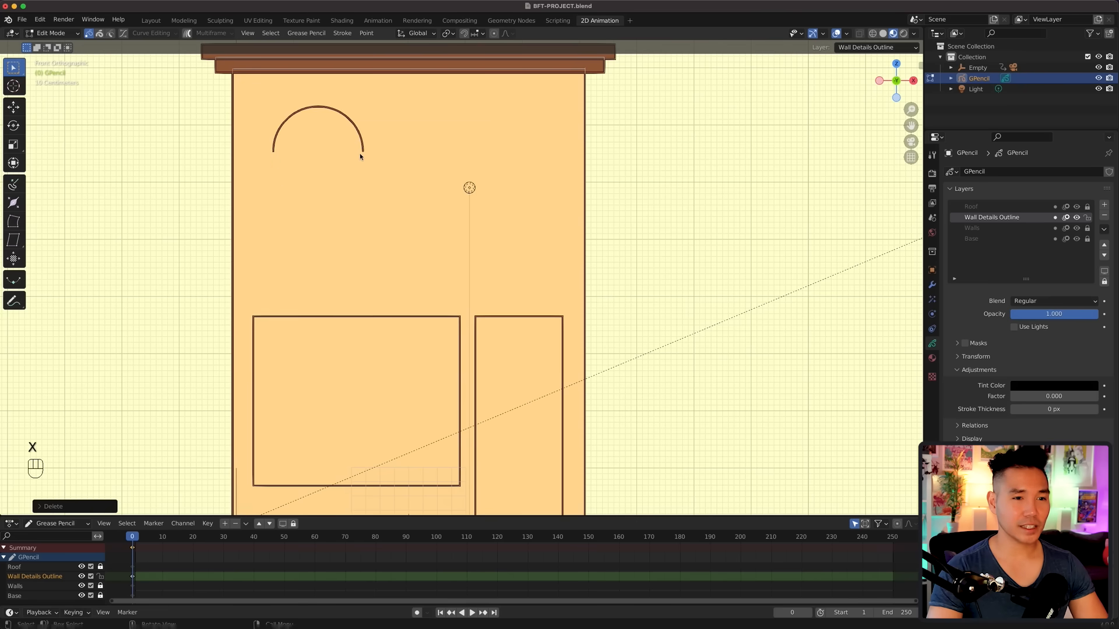
# Step: Extrude both ends of the arch down about 1.4 m along Z and close the stroke into an arched window
pyautogui.click(363, 151)
pyautogui.keyDown('shift'); pyautogui.click(273, 151); pyautogui.keyUp('shift')
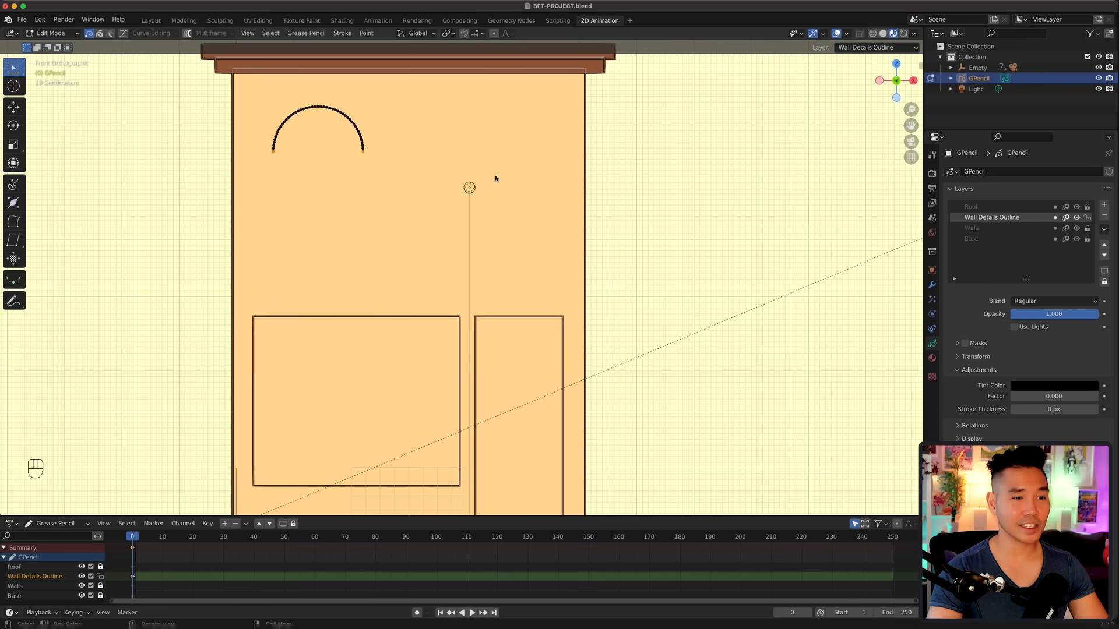
pyautogui.press('e')
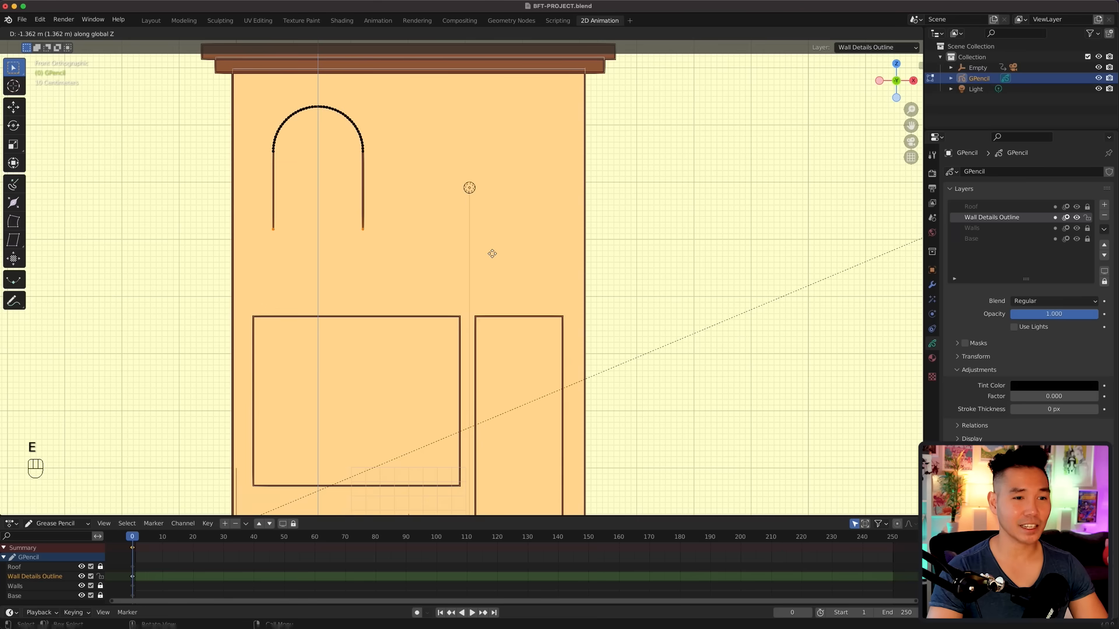
pyautogui.click(492, 257)
pyautogui.press('f')
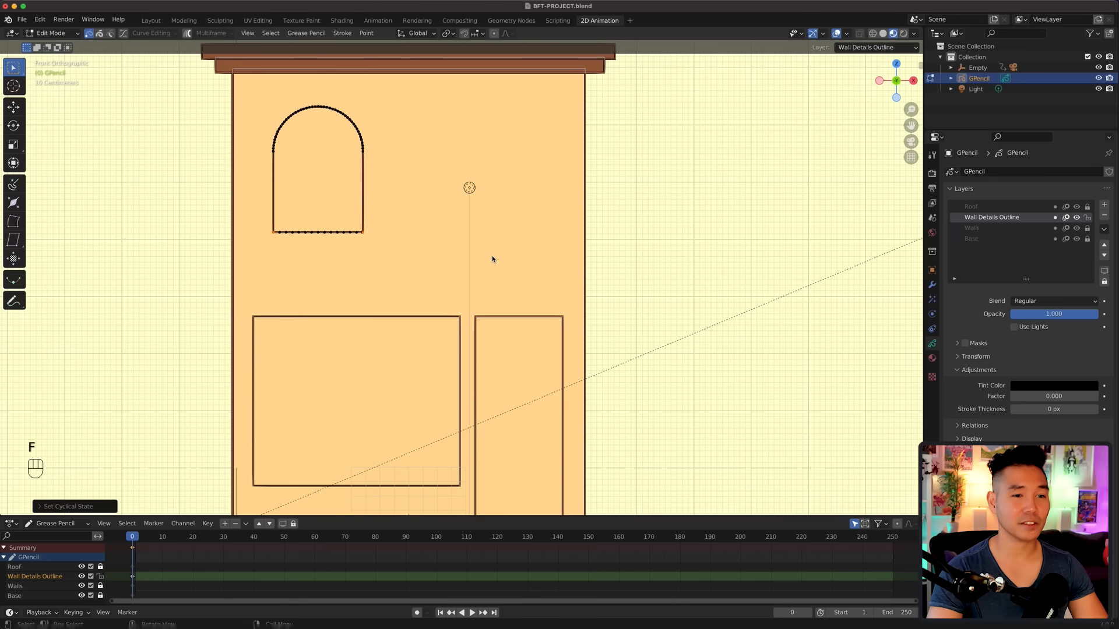
# Step: Scale the arched window down slightly and lower its bottom edge along Z
pyautogui.press('2')
pyautogui.scroll(-2, 501, 160)
pyautogui.press('s')
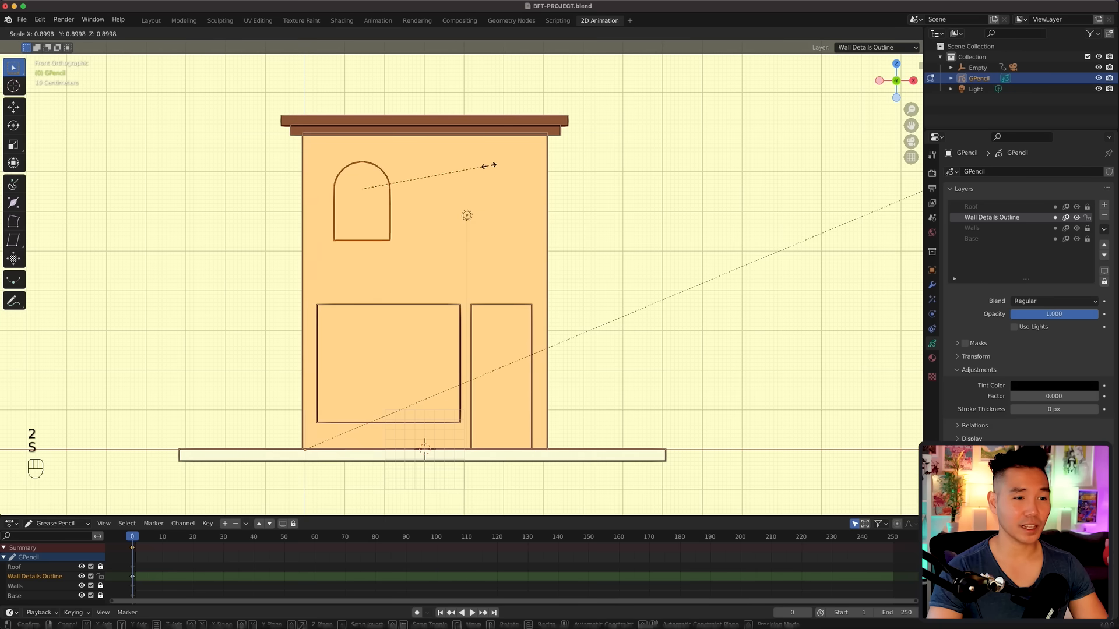
pyautogui.click(495, 167)
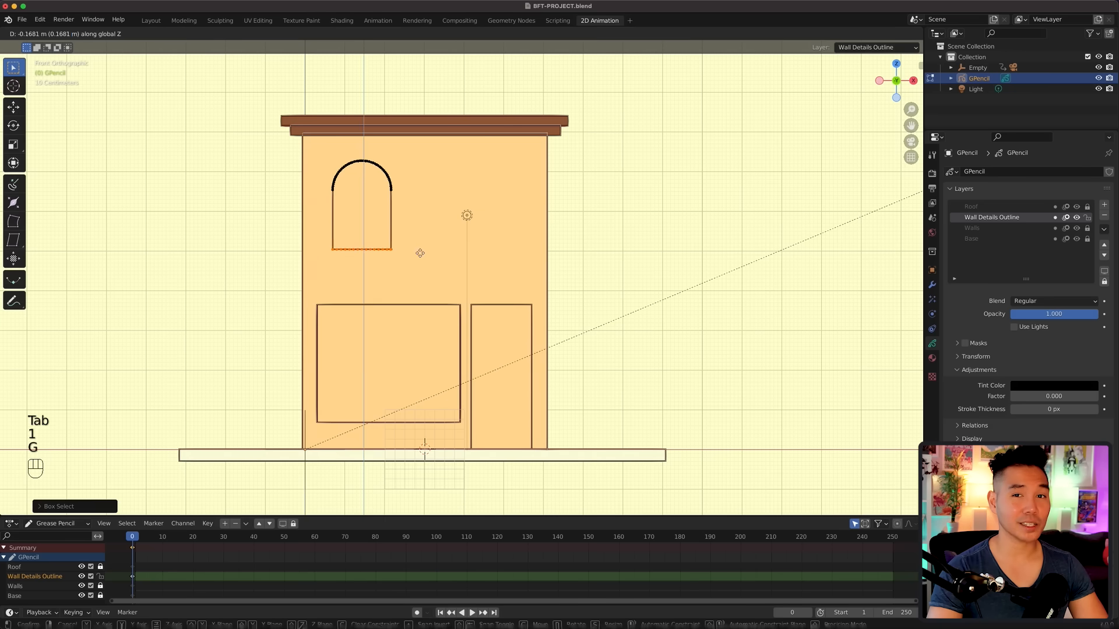
pyautogui.click(420, 253)
# Step: Shift the arched window along X toward the wall's center and scale it down slightly
pyautogui.press('Tab')
pyautogui.press('Tab')
pyautogui.press('2')
pyautogui.press('g')
pyautogui.press('x')
pyautogui.click(495, 202)
pyautogui.press('s')
pyautogui.click(462, 185)
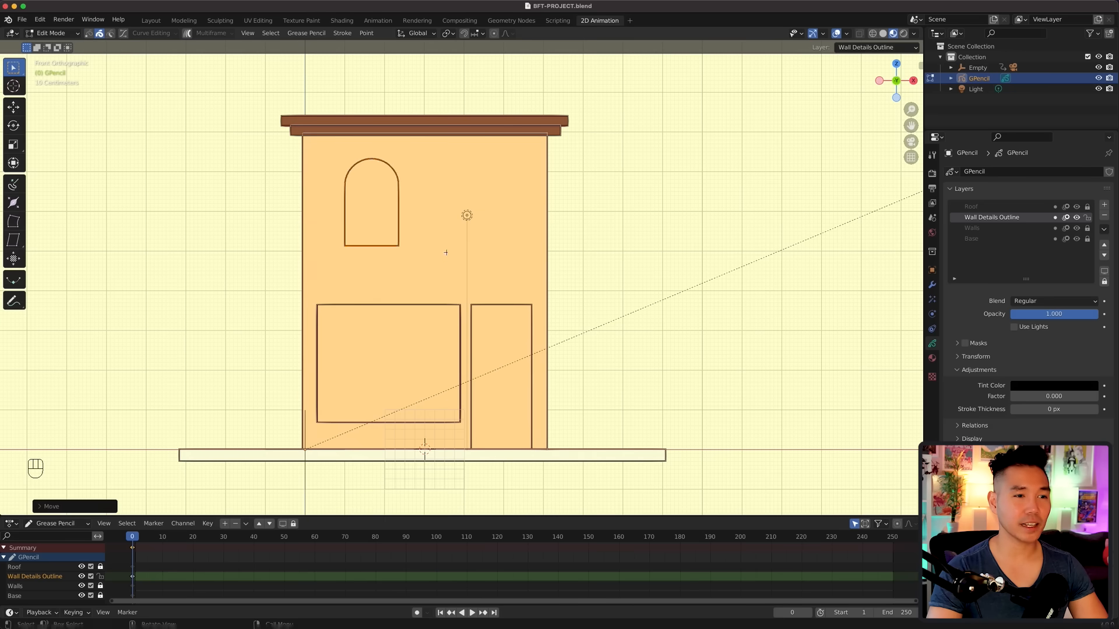
# Step: Draw a shutter box over the left half of the arched window's straight part and duplicate it along X over the right half
pyautogui.press('Tab')
pyautogui.hotkey('shift', 'space')
pyautogui.click(448, 242)
pyautogui.moveTo(345, 187); pyautogui.dragTo(373, 242)
pyautogui.press('Tab')
pyautogui.hotkey('shift', 'd')
pyautogui.press('x')
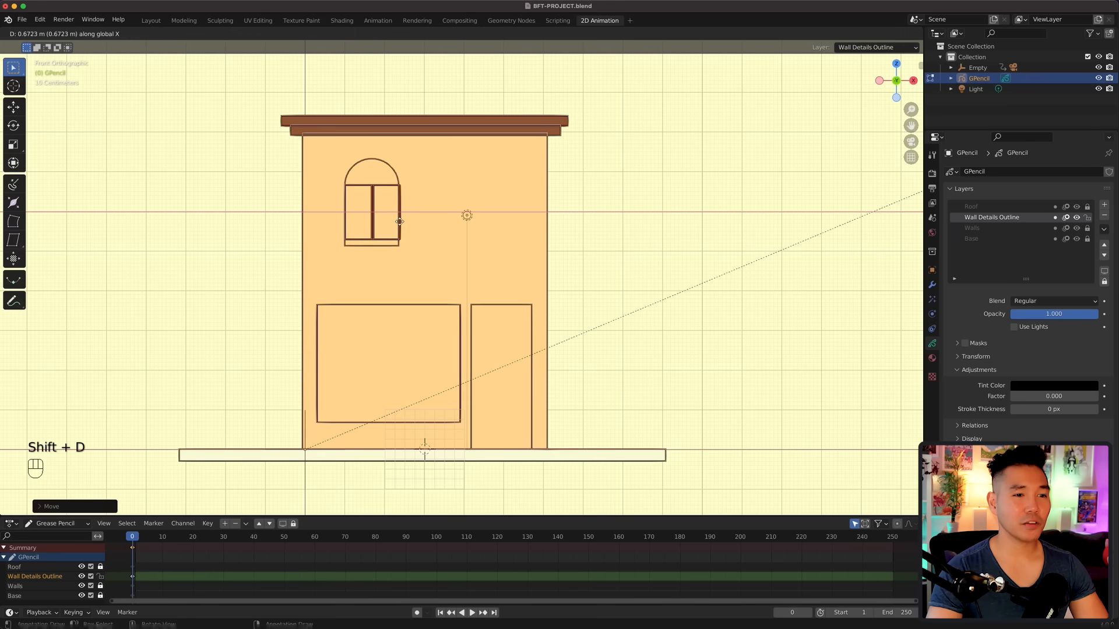
pyautogui.click(402, 222)
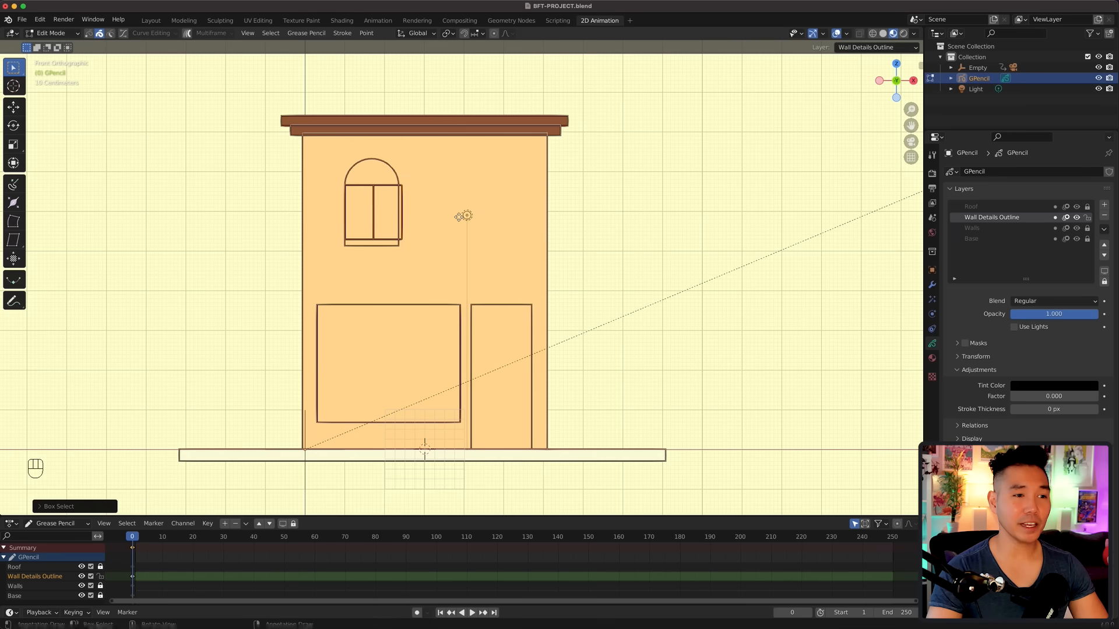
# Step: Narrow both shutters along X and align them so that together they match the arched window's width
pyautogui.press('g')
pyautogui.click(457, 219)
pyautogui.press('s')
pyautogui.press('x')
pyautogui.click(457, 216)
pyautogui.press('g')
pyautogui.press('x')
pyautogui.click(456, 215)
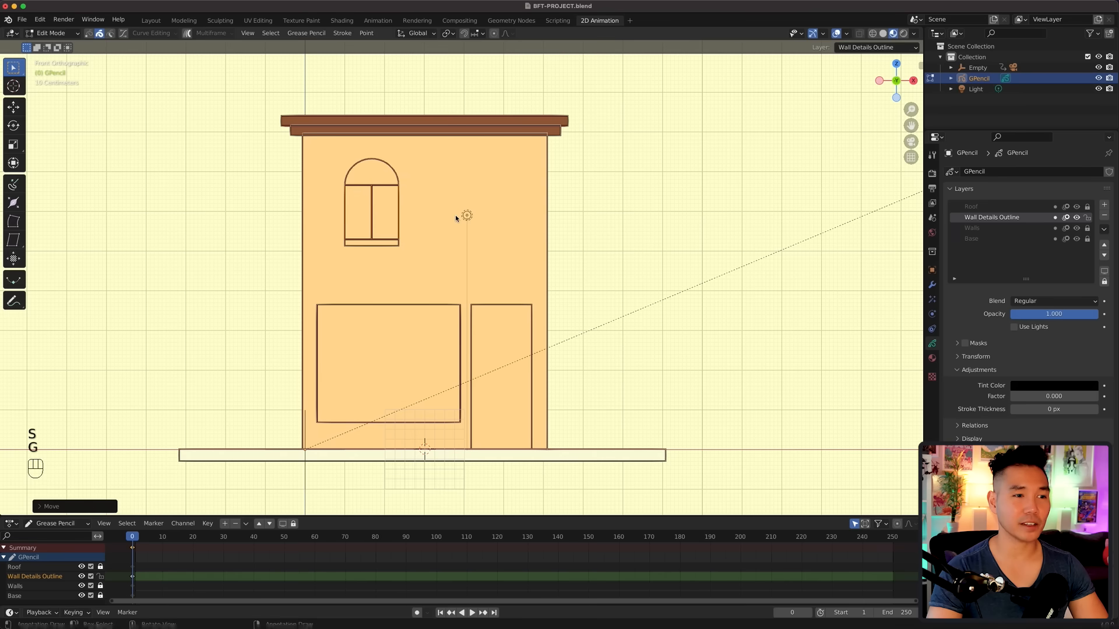
# Step: Move the two shutters outward along X so that one sits on each side of the arched window
pyautogui.press('g')
pyautogui.press('x')
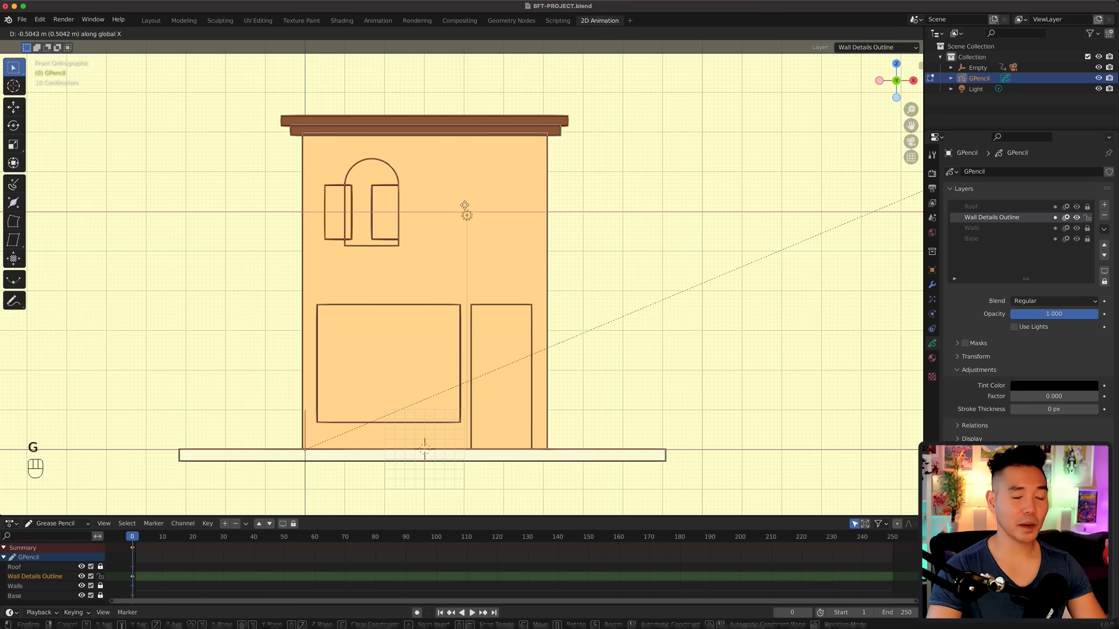
pyautogui.click(459, 205)
pyautogui.press('g')
pyautogui.press('x')
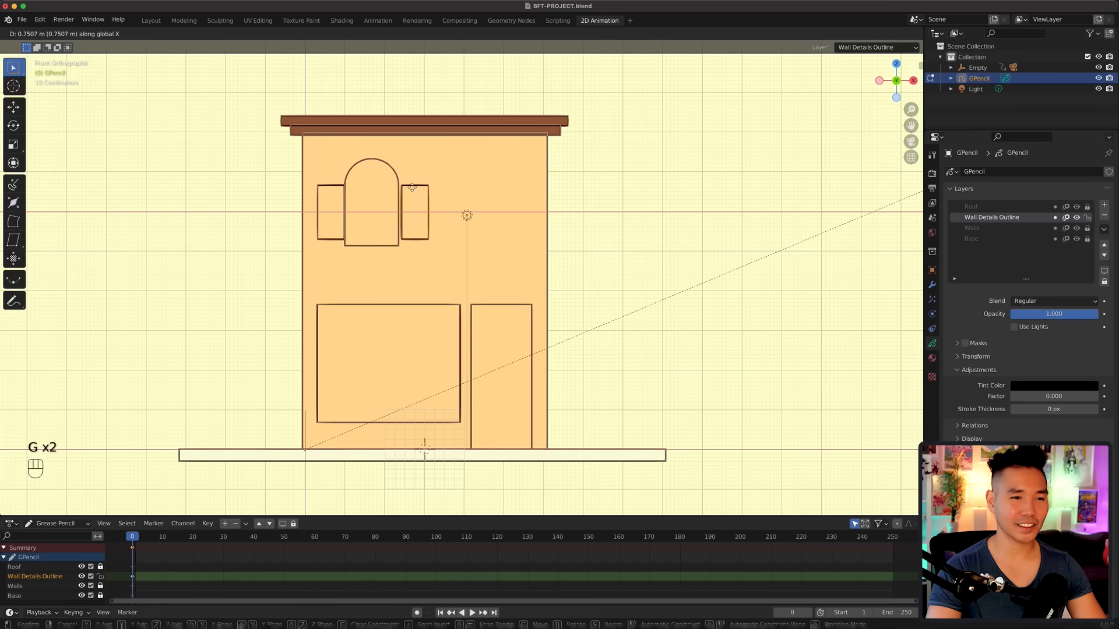
# Step: Duplicate the arched window with its two shutters and place the copy about 2.88 m along X
pyautogui.hotkey('shift', 'd')
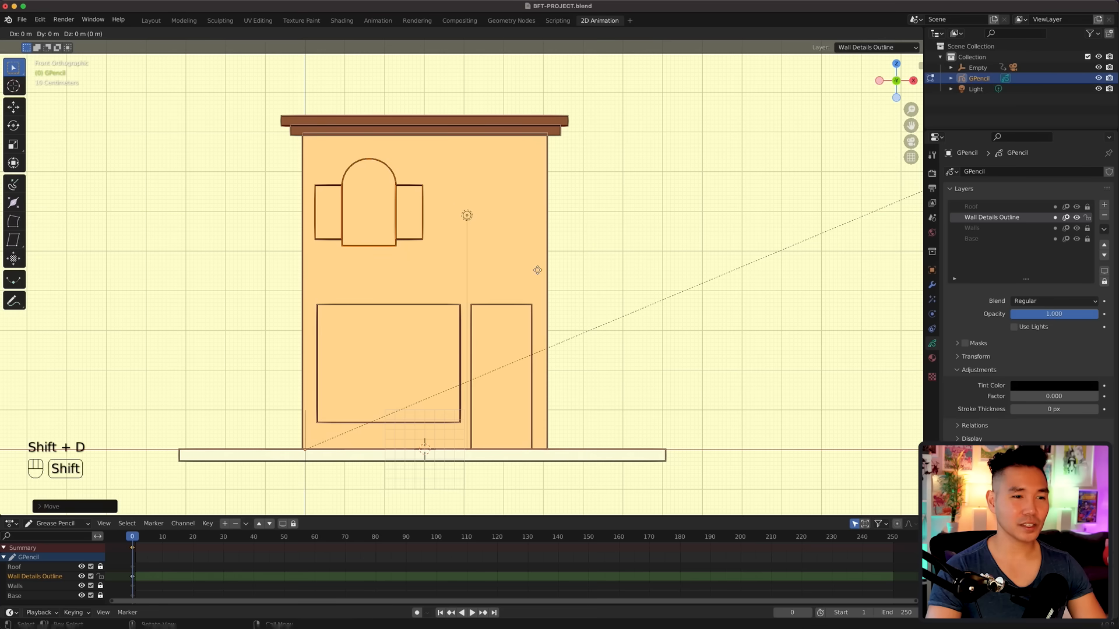
pyautogui.press('x')
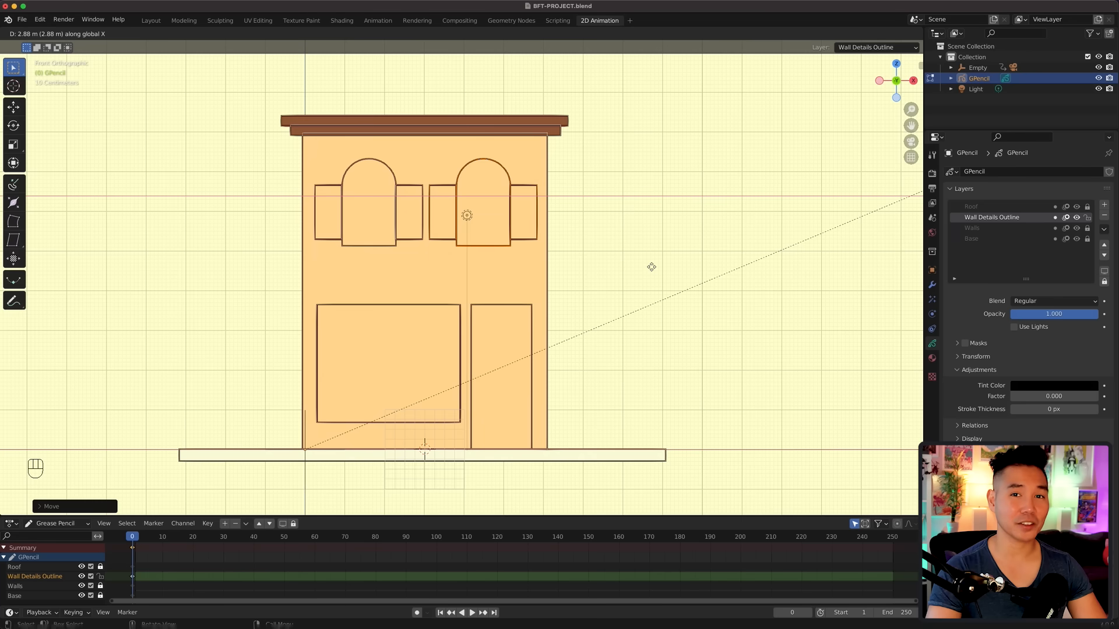
pyautogui.click(652, 267)
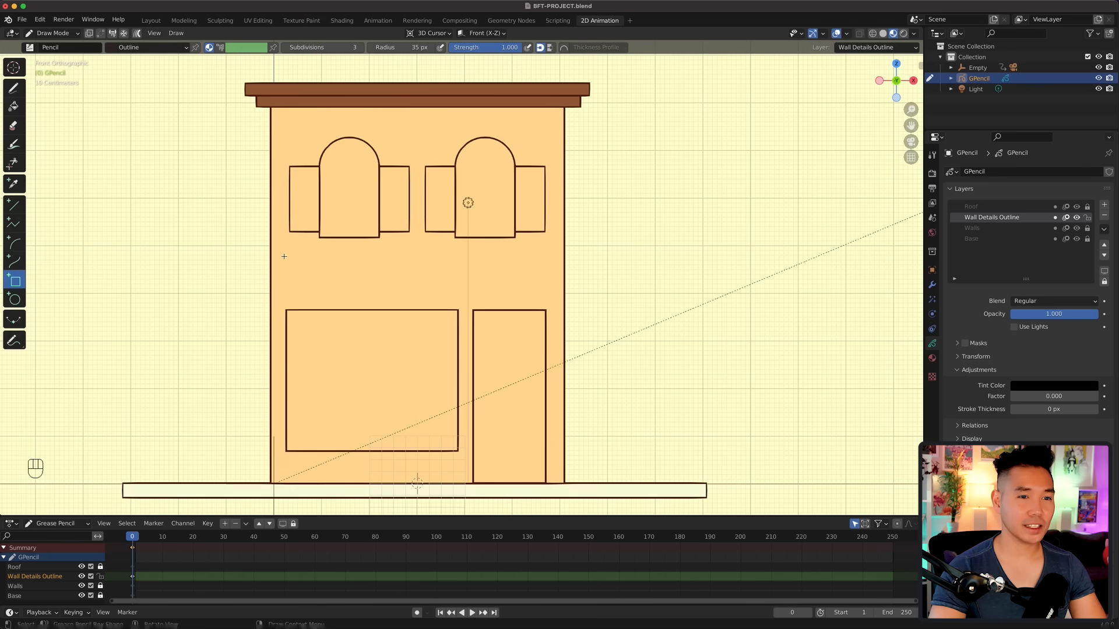
# Step: Draw a wide sign box below the upper windows and subdivide the middle of its upper and lower edges
pyautogui.moveTo(286, 258); pyautogui.dragTo(545, 294)
pyautogui.press('Tab')
pyautogui.press('Tab')
pyautogui.moveTo(341, 252); pyautogui.dragTo(415, 293)
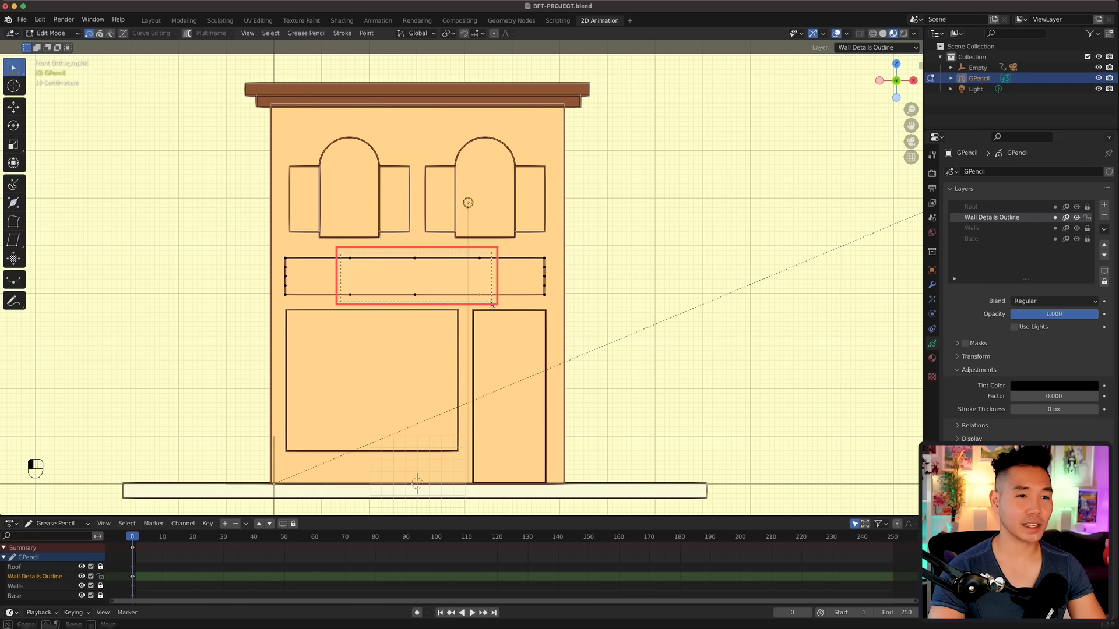
pyautogui.moveTo(492, 303); pyautogui.dragTo(491, 304)
pyautogui.rightClick(495, 296)
pyautogui.click(495, 295)
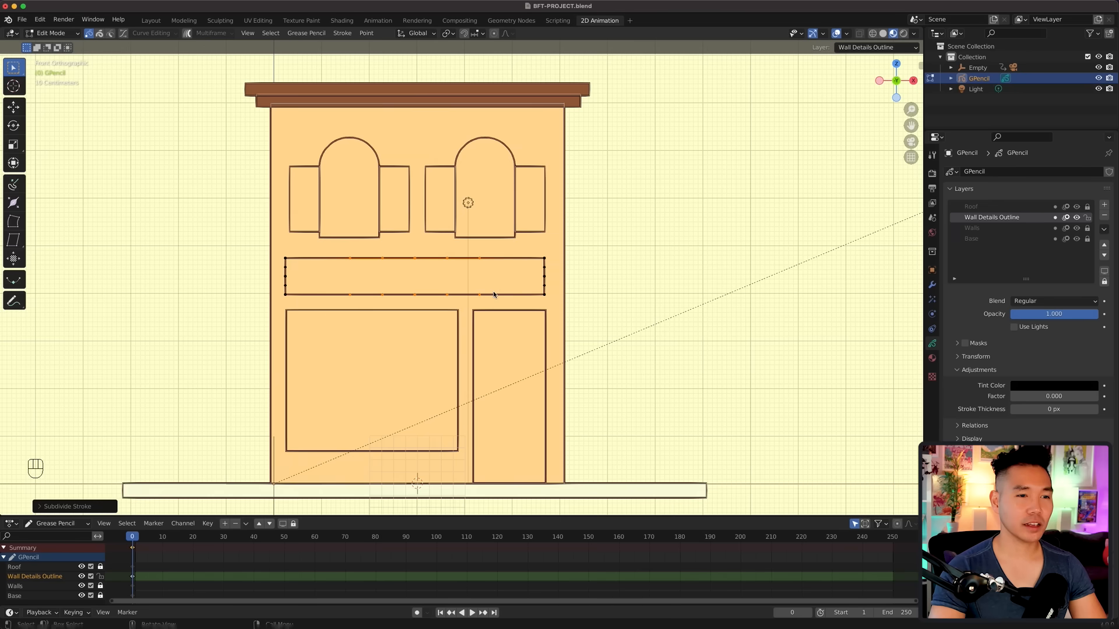
# Step: Scale the outer points of the sign's horizontal edges along X by about 1.77 to bring them near the corners
pyautogui.moveTo(353, 298); pyautogui.dragTo(342, 253)
pyautogui.keyDown('shift'); pyautogui.moveTo(468, 249); pyautogui.dragTo(499, 298); pyautogui.keyUp('shift')
pyautogui.press('s')
pyautogui.press('x')
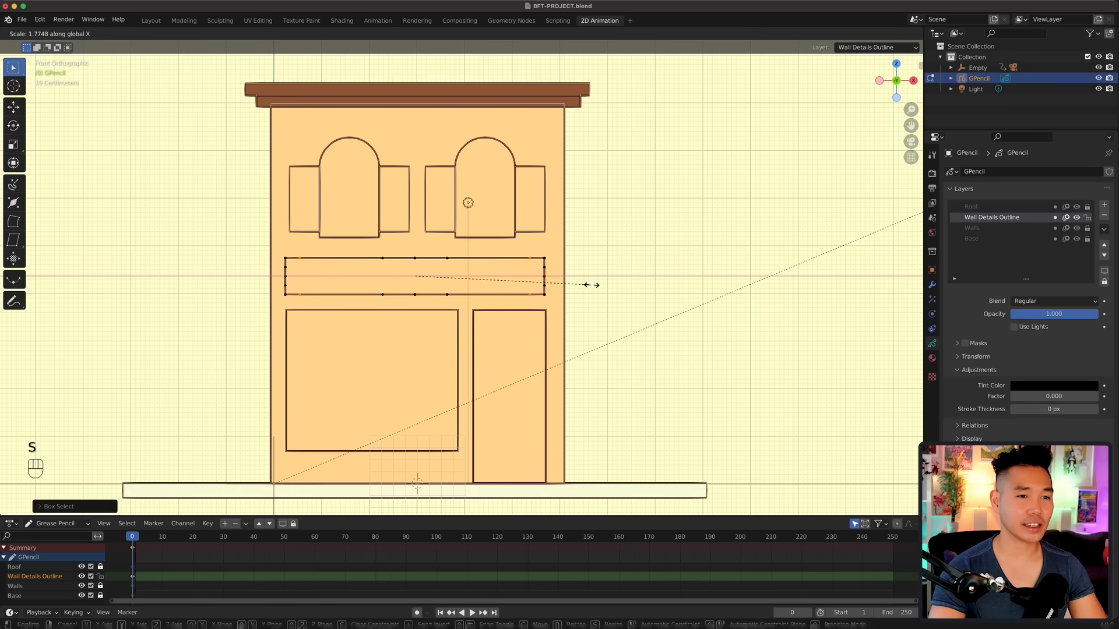
pyautogui.click(591, 285)
# Step: Delete the sign box's corner points and the middle point of its upper edge to open gaps there
pyautogui.press('x')
pyautogui.click(286, 295)
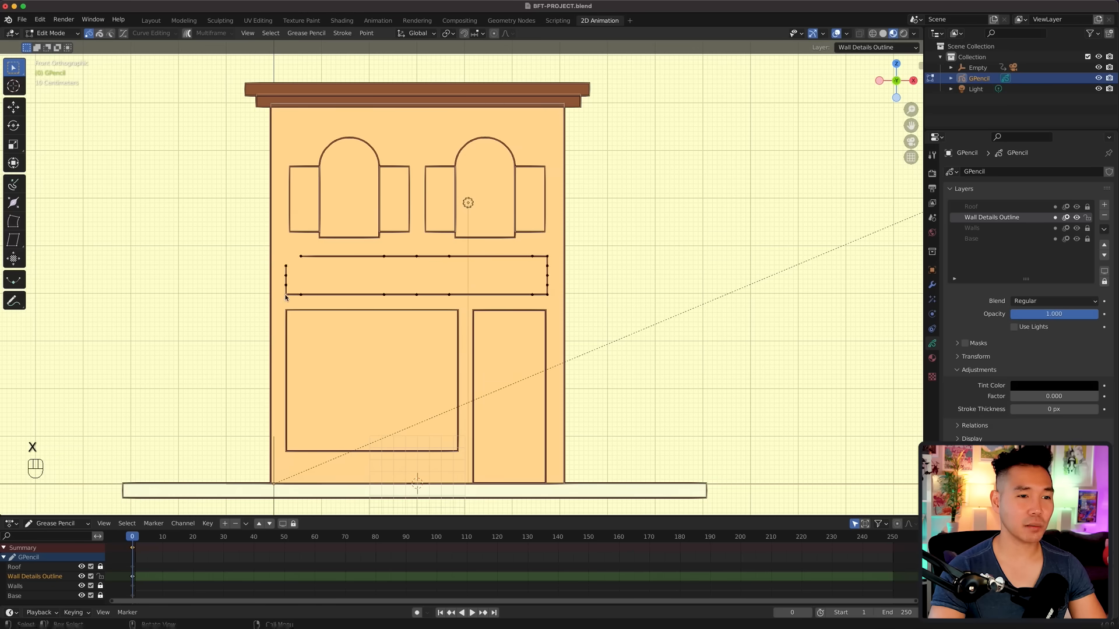
pyautogui.click(415, 256)
pyautogui.press('x')
pyautogui.click(416, 260)
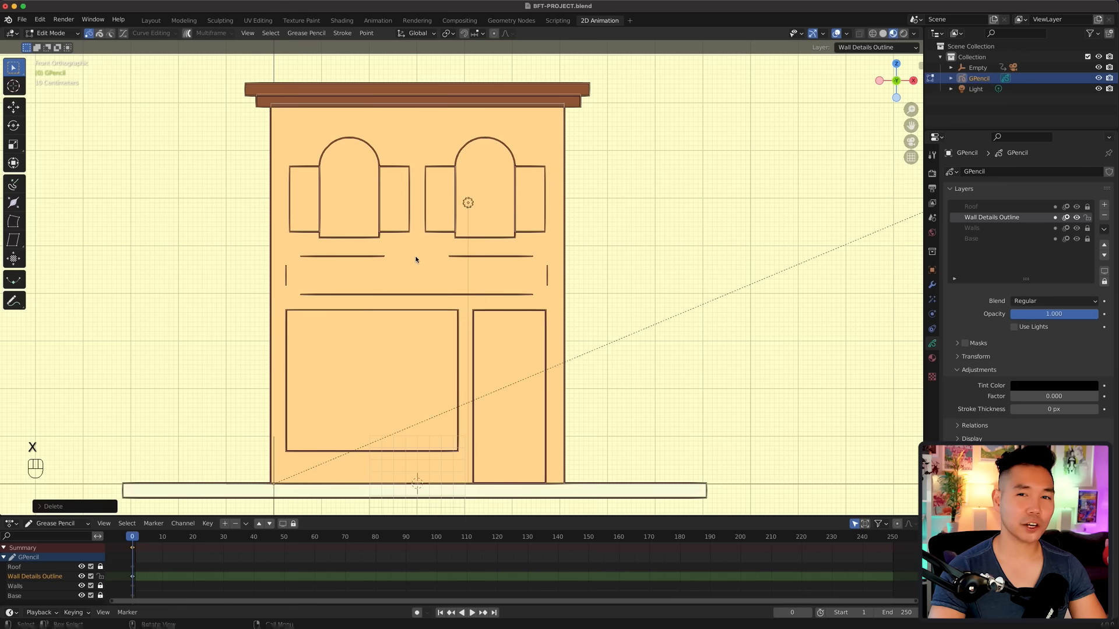
# Step: Return to Draw Mode and activate the Arc tool
pyautogui.hotkey('shift', 'space')
pyautogui.press('Tab')
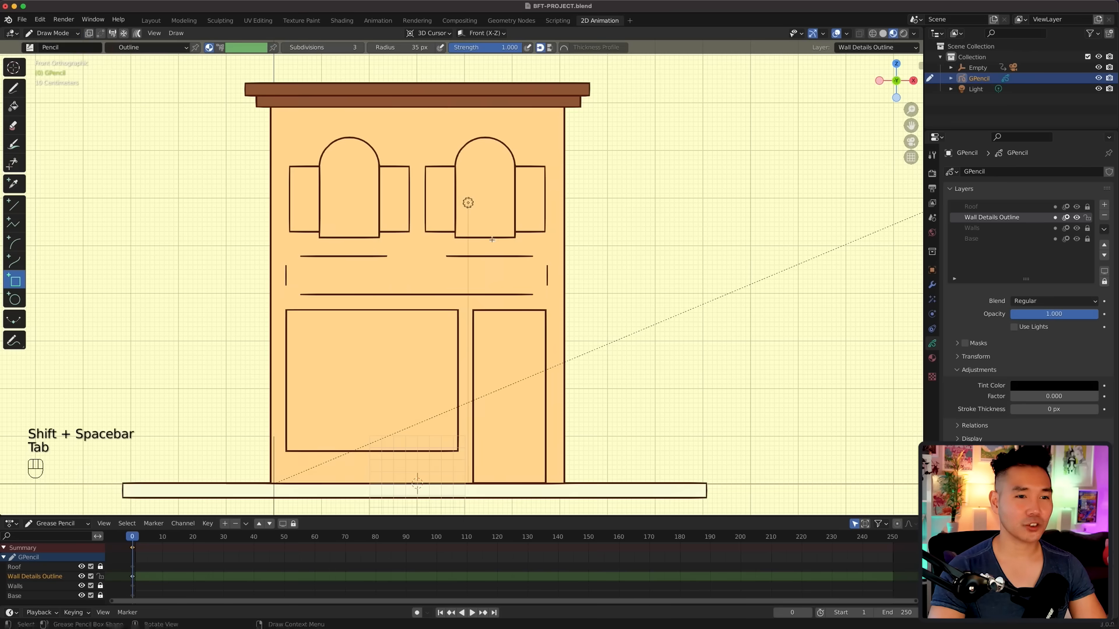
pyautogui.hotkey('shift', 'space')
pyautogui.click(450, 236)
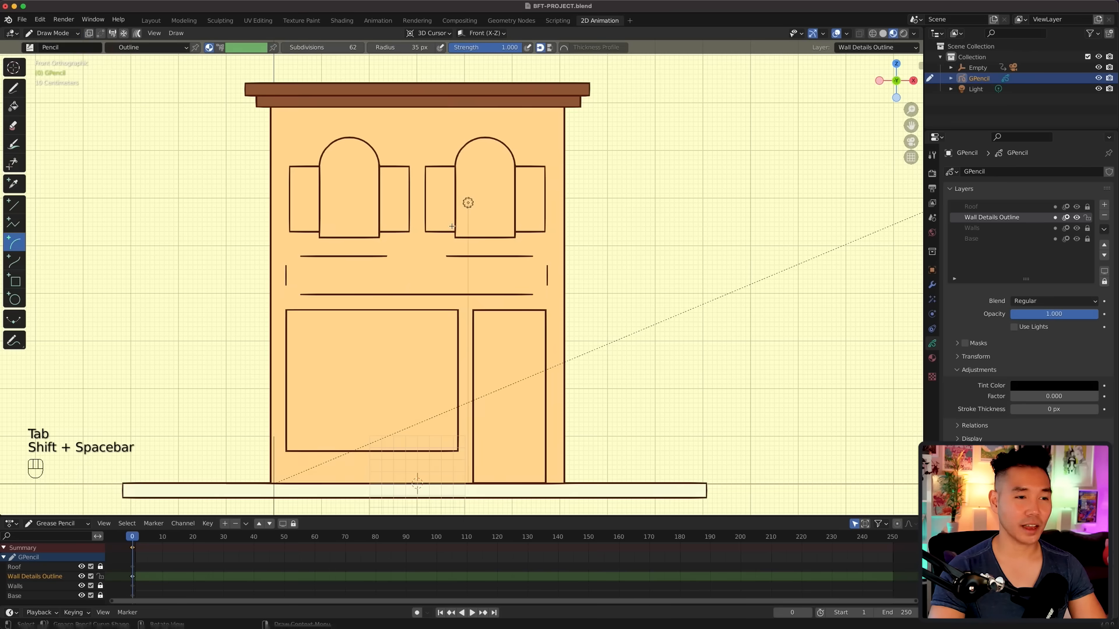
pyautogui.moveTo(300, 257); pyautogui.dragTo(285, 266)
pyautogui.press('Escape')
pyautogui.moveTo(286, 266); pyautogui.dragTo(300, 257)
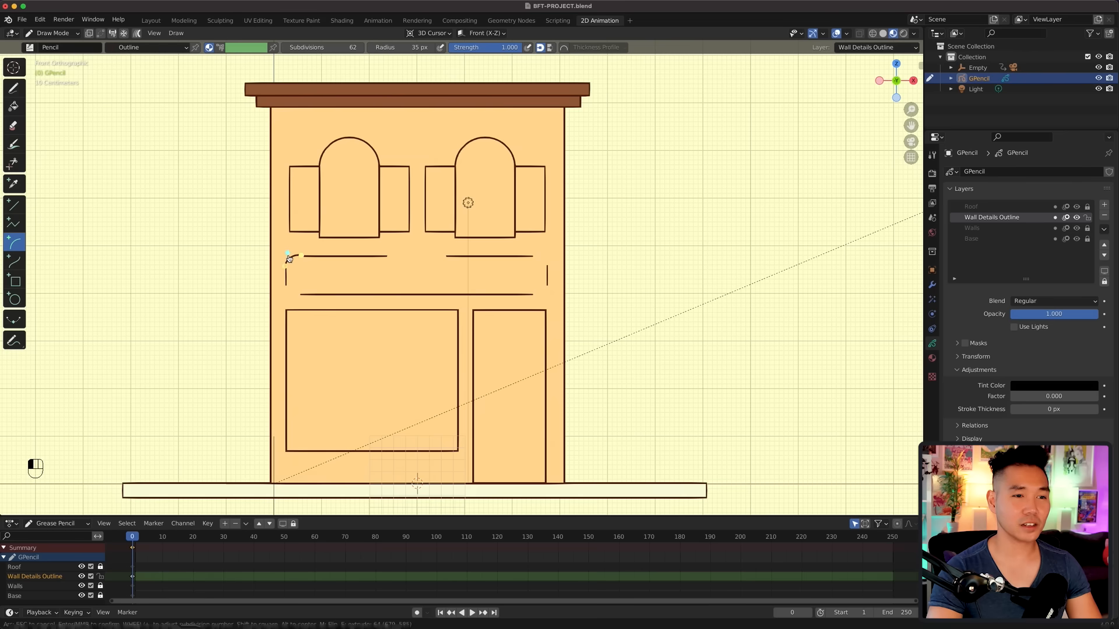
pyautogui.press('Escape')
# Step: Draw a concave arc across the sign's upper-left corner and place a rotated duplicate at the lower-left corner
pyautogui.moveTo(300, 256); pyautogui.dragTo(286, 266)
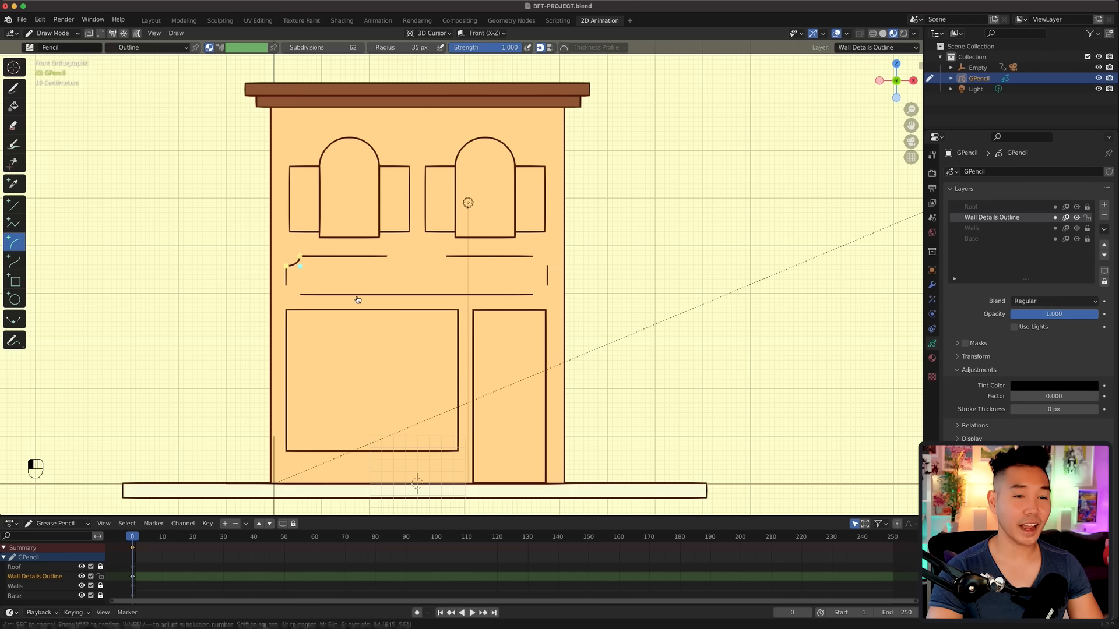
pyautogui.press('Return')
pyautogui.press('Tab')
pyautogui.hotkey('shift', 'd')
pyautogui.press('r')
pyautogui.click(359, 278)
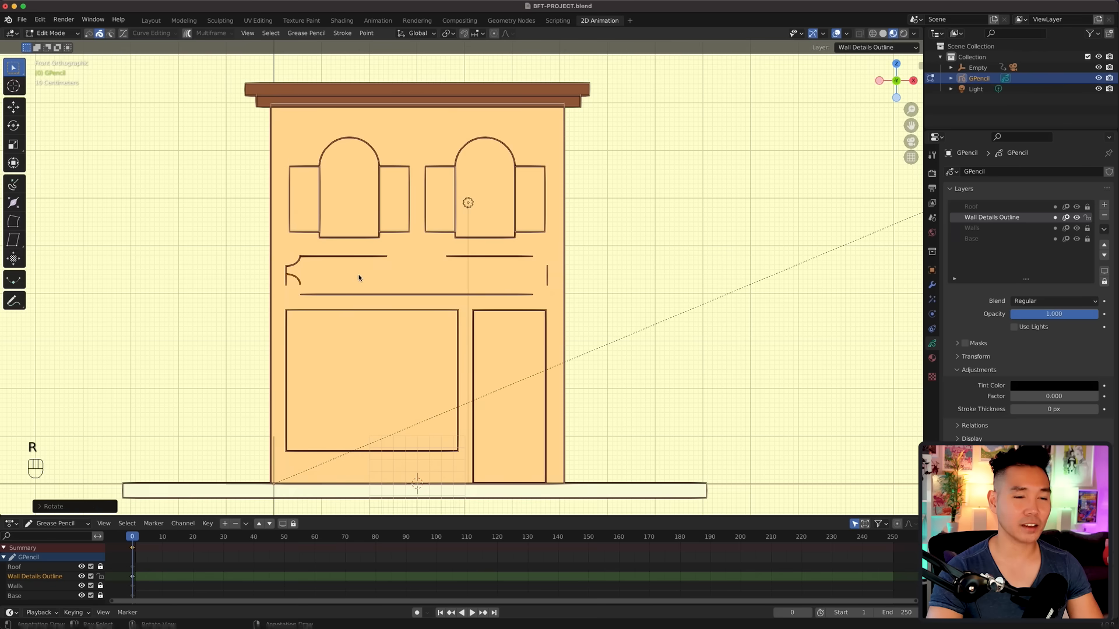
pyautogui.press('g')
pyautogui.press('z')
pyautogui.click(361, 278)
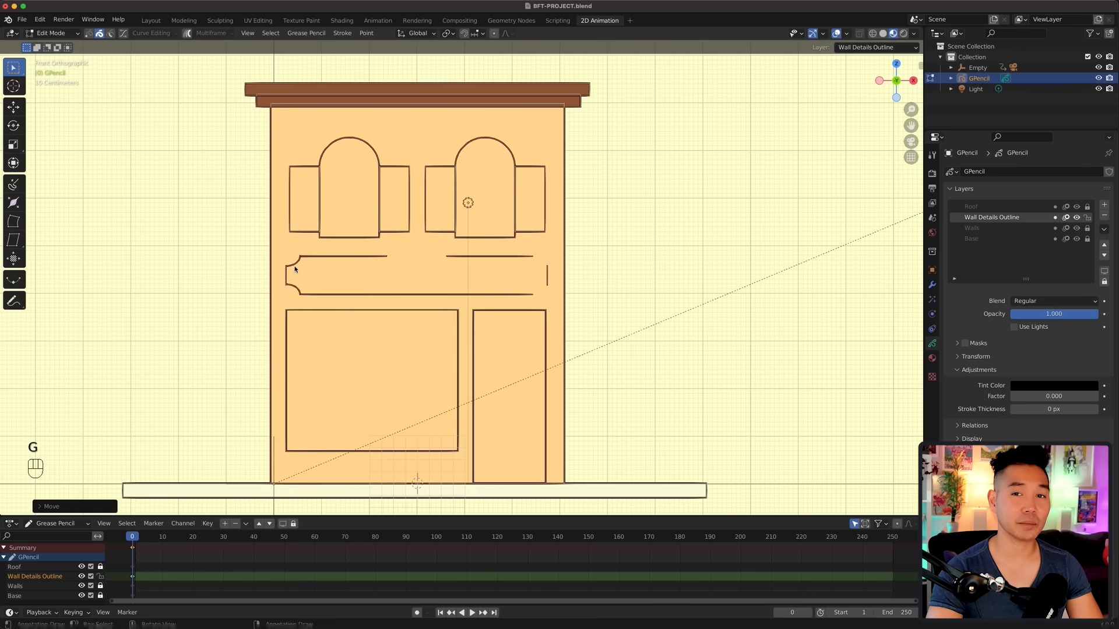
# Step: Duplicate both left corner arcs, rotate the copies to mirror them, and move them along X to the sign's right corners
pyautogui.keyDown('shift'); pyautogui.click(347, 274); pyautogui.keyUp('shift')
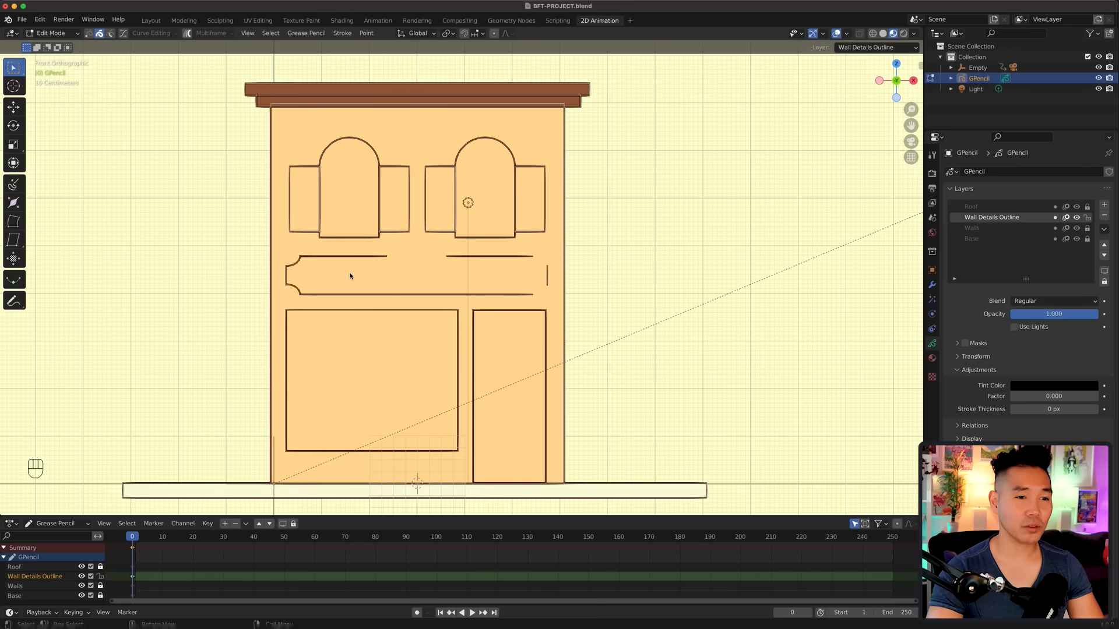
pyautogui.hotkey('shift', 'd')
pyautogui.press('r')
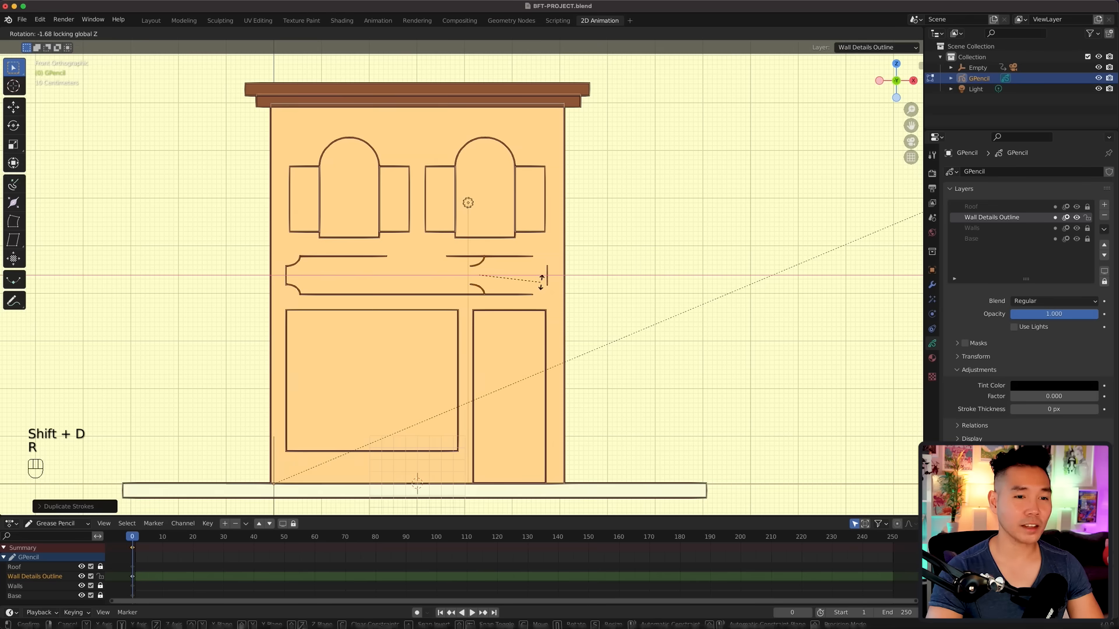
pyautogui.click(542, 284)
pyautogui.press('g')
pyautogui.press('x')
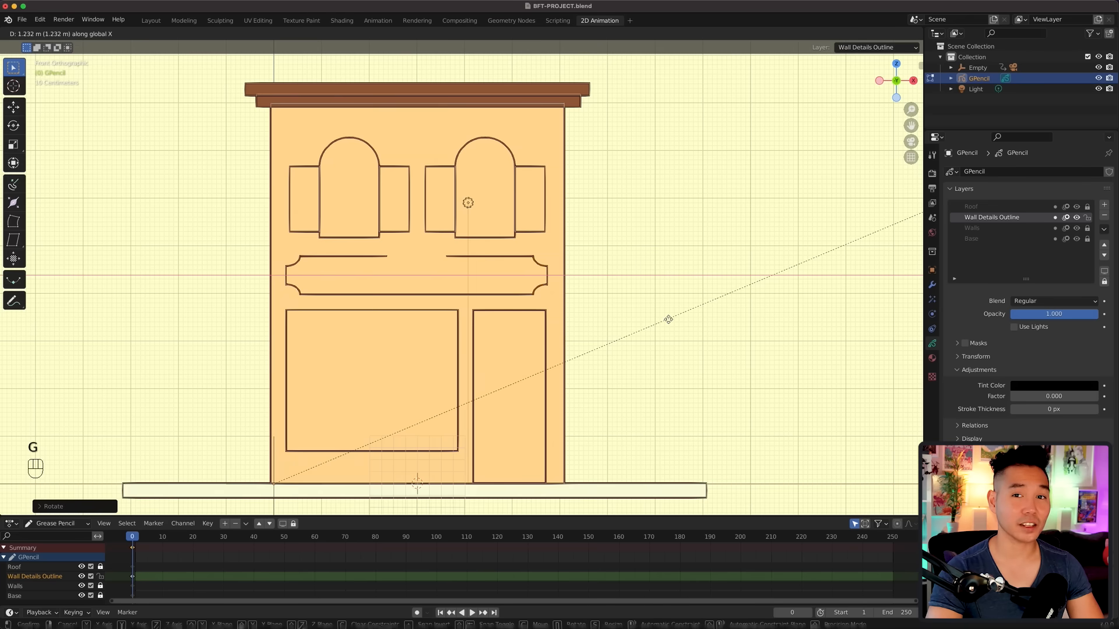
pyautogui.click(668, 320)
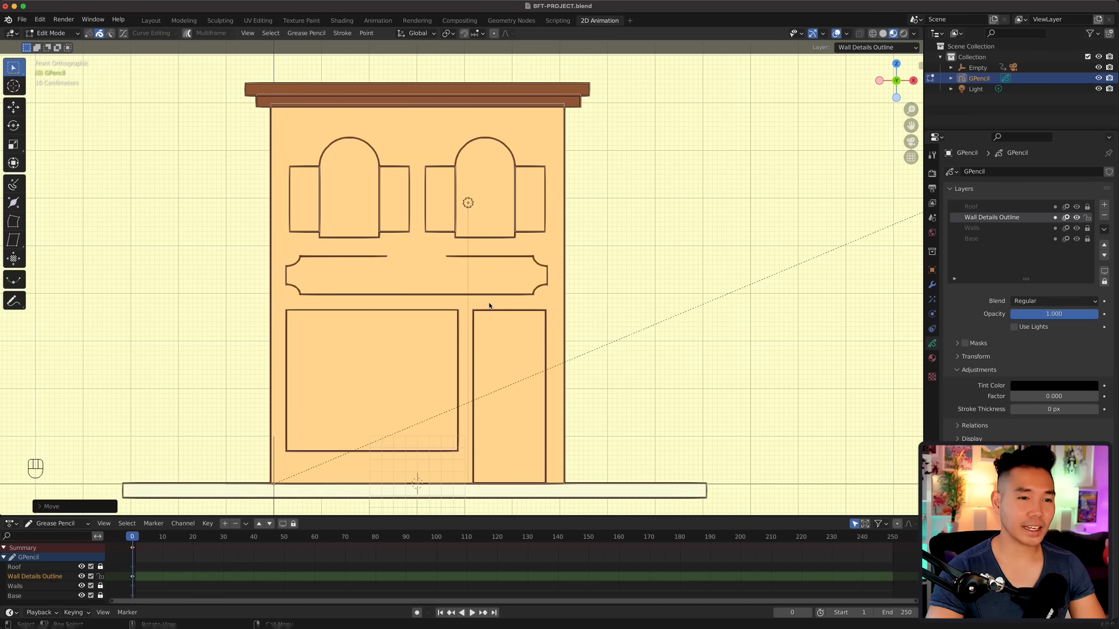
# Step: Draw a circle as wide as the gap in the sign's upper edge
pyautogui.press('Tab')
pyautogui.hotkey('shift', 'space')
pyautogui.click(436, 276)
pyautogui.keyDown('shift'); pyautogui.moveTo(386, 256); pyautogui.dragTo(446, 256); pyautogui.keyUp('shift')
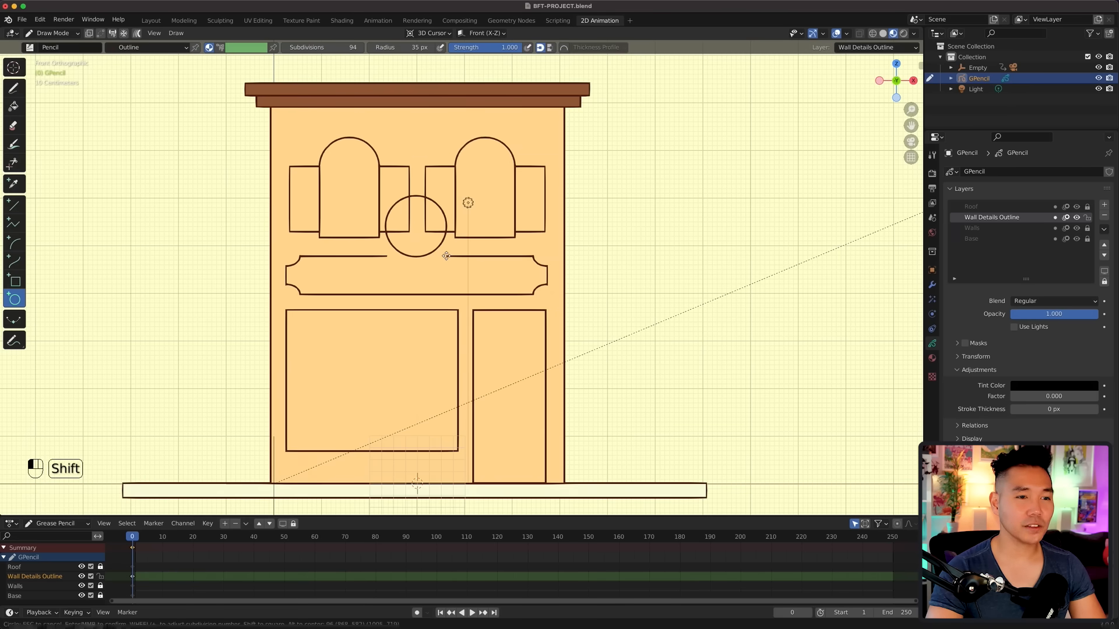
# Step: Lower the circle along Z to center it on the sign's upper edge and delete its lower half
pyautogui.press('Tab')
pyautogui.press('2')
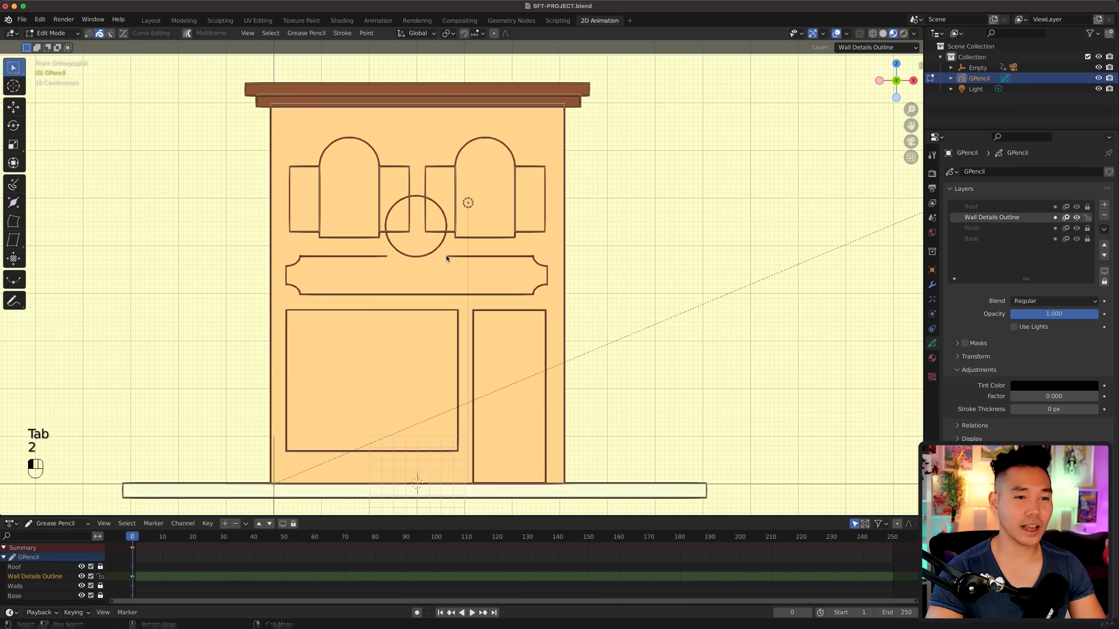
pyautogui.press('g')
pyautogui.middleClick(443, 251)
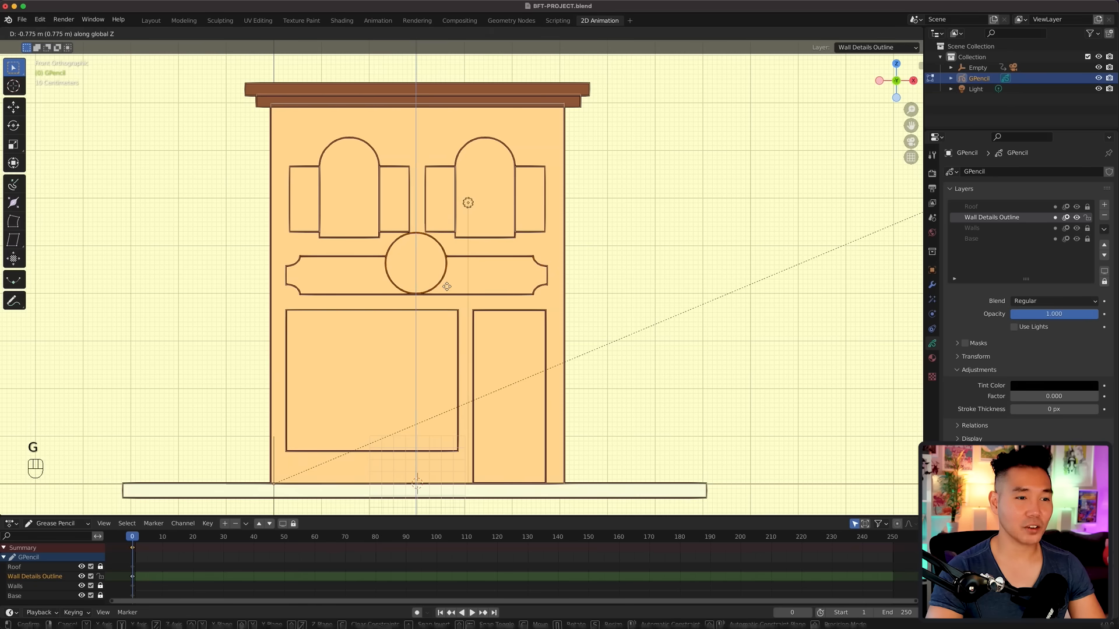
pyautogui.click(448, 278)
pyautogui.moveTo(412, 292); pyautogui.dragTo(364, 258)
pyautogui.press('x')
pyautogui.click(520, 280)
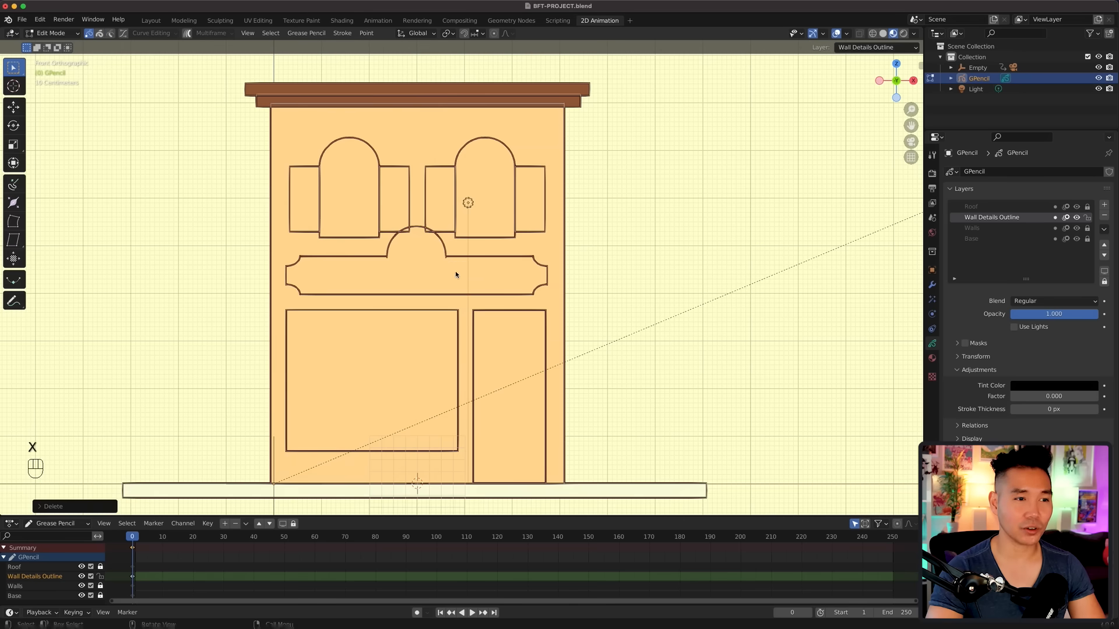
# Step: Undo the last edits to the sign's arch and shift the sign's upper edge and the windows slightly upward
pyautogui.click(445, 261)
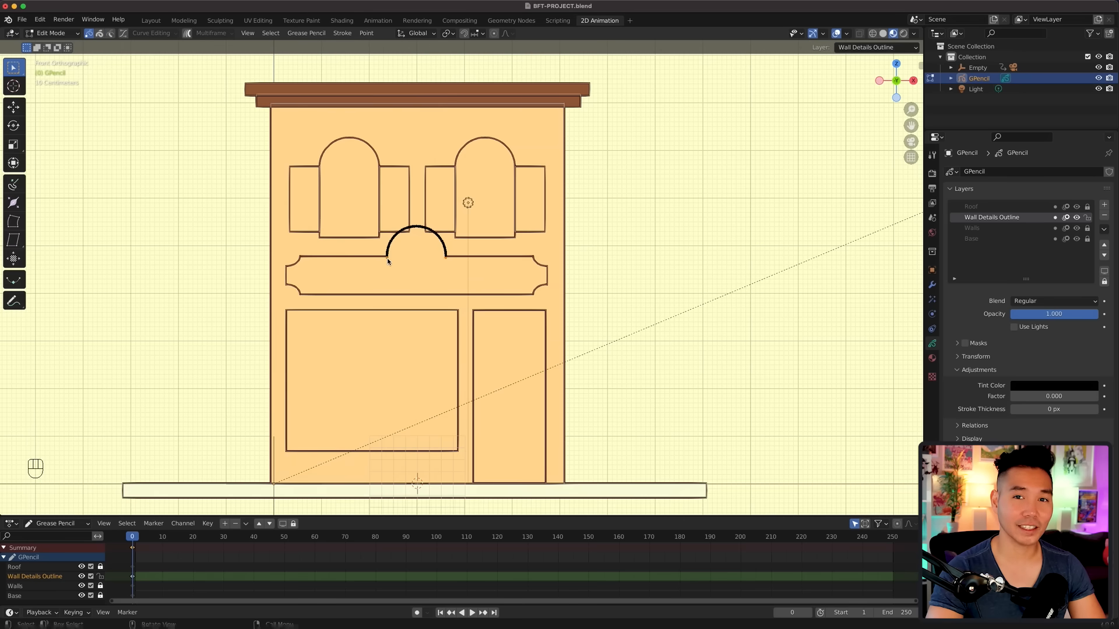
pyautogui.click(447, 282)
pyautogui.press('super+z')
pyautogui.press('super+z')
pyautogui.press('super+z')
pyautogui.press('super+z')
pyautogui.press('super+z')
pyautogui.press('super+z')
pyautogui.press('g')
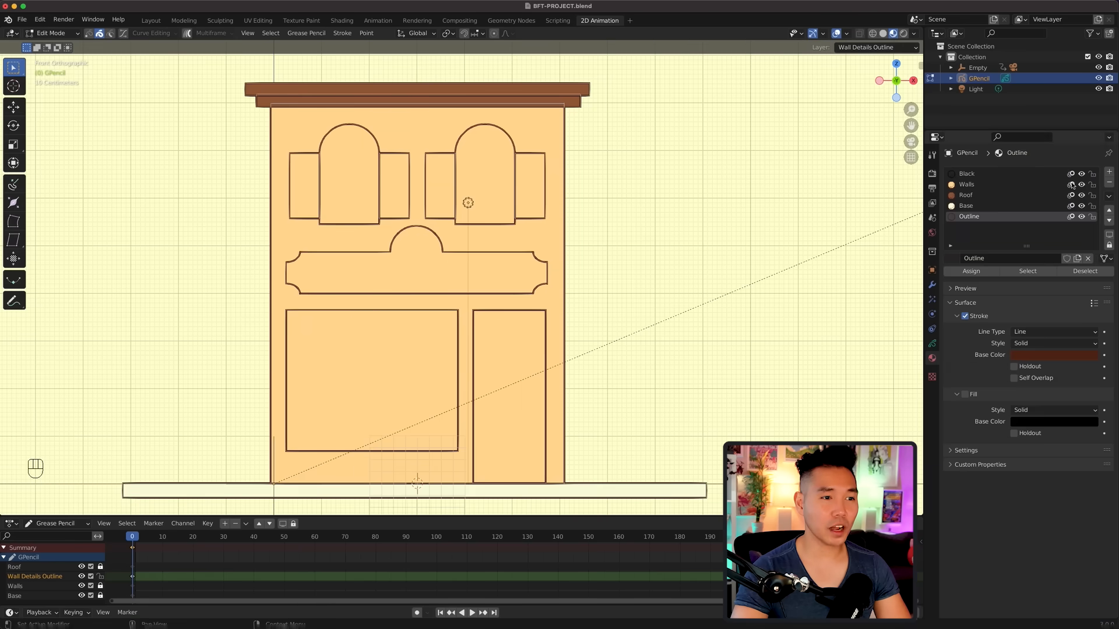
# Step: Add a new material slot and create a material named Pale Blue
pyautogui.click(1109, 172)
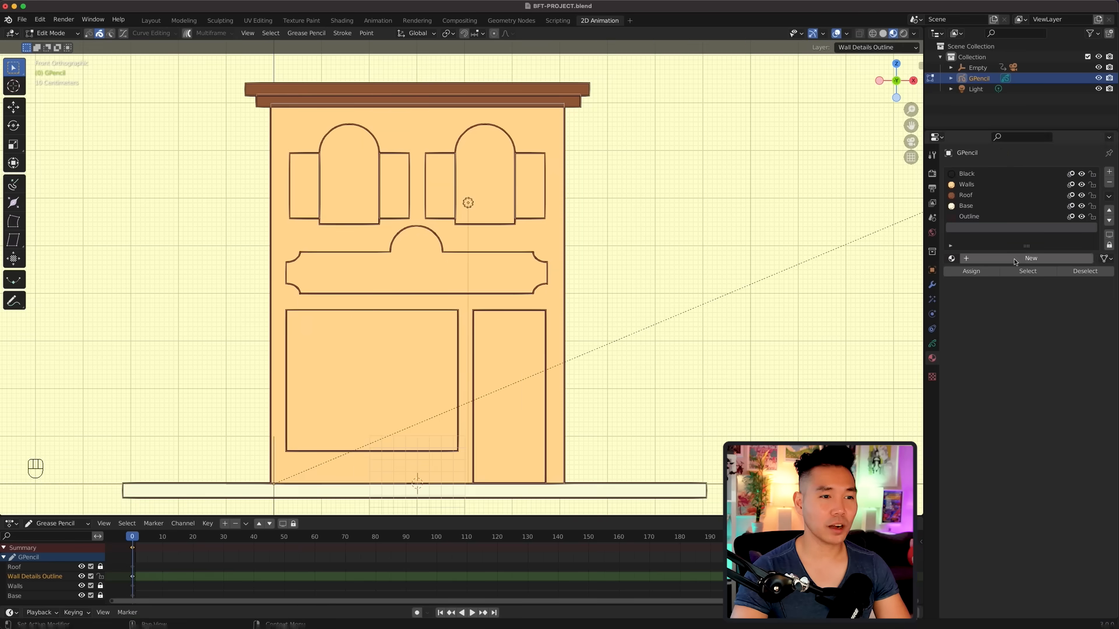
pyautogui.click(1017, 259)
pyautogui.click(1021, 260)
pyautogui.press('BackSpace')
pyautogui.press('BackSpace')
pyautogui.write('Pale Blue')
pyautogui.press('Return')
# Step: Disable the Pale Blue material's stroke and give it a bright pale blue fill
pyautogui.click(965, 289)
pyautogui.click(964, 421)
pyautogui.click(965, 500)
pyautogui.click(1078, 528)
pyautogui.moveTo(1087, 447); pyautogui.dragTo(1089, 377)
pyautogui.click(1029, 417)
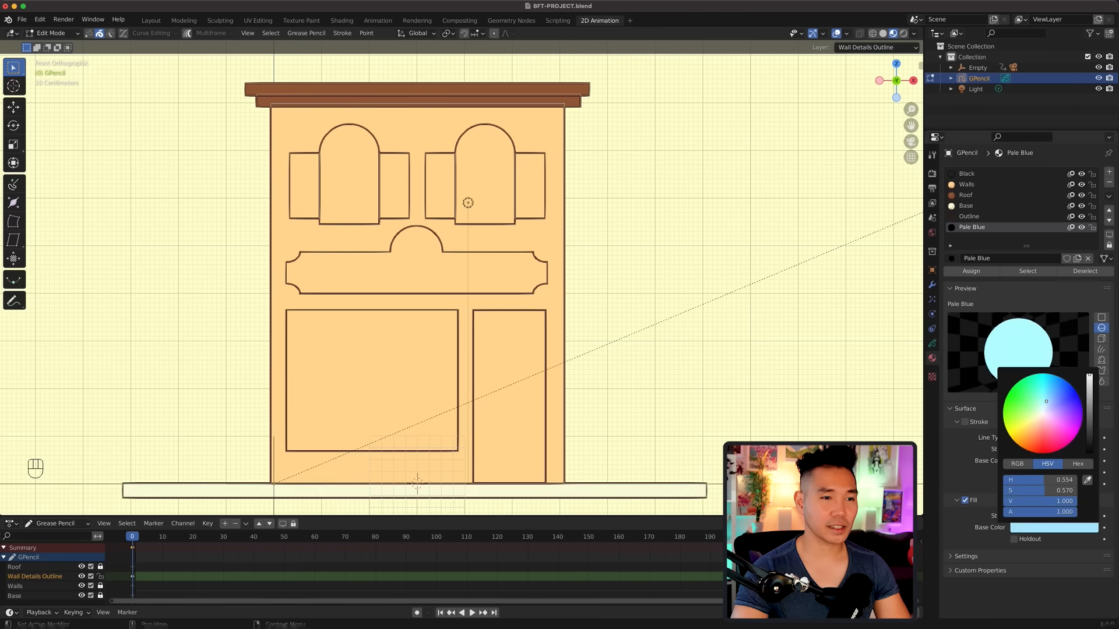
# Step: Create a material named Dark Beige with stroke disabled and a dark beige fill
pyautogui.click(1109, 172)
pyautogui.click(1017, 258)
pyautogui.doubleClick(992, 258)
pyautogui.write('Dark Beige')
pyautogui.press('Return')
pyautogui.click(965, 422)
pyautogui.click(965, 499)
pyautogui.click(1078, 528)
pyautogui.click(1055, 398)
# Step: Create a material named Light Brown with stroke disabled and a light brown fill
pyautogui.click(1109, 171)
pyautogui.doubleClick(996, 258)
pyautogui.write('Light Brown')
pyautogui.press('Return')
pyautogui.click(965, 421)
pyautogui.click(965, 500)
pyautogui.click(1055, 528)
pyautogui.click(1043, 402)
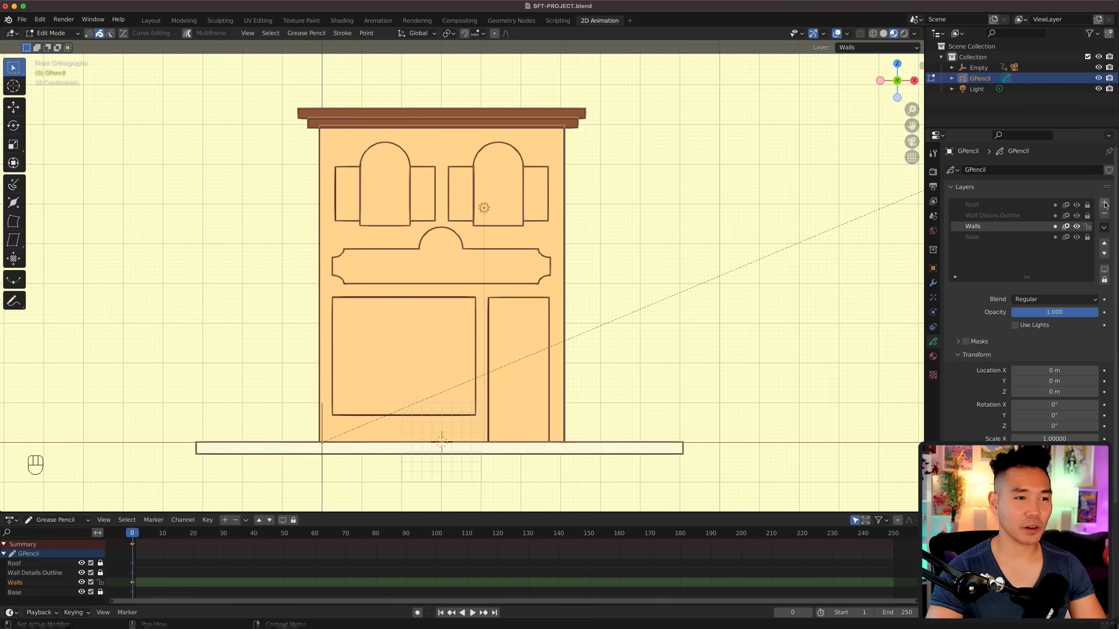
# Step: Add a layer named Wall Details Fill above the Walls layer and activate the Fill tool in Draw Mode
pyautogui.click(977, 228)
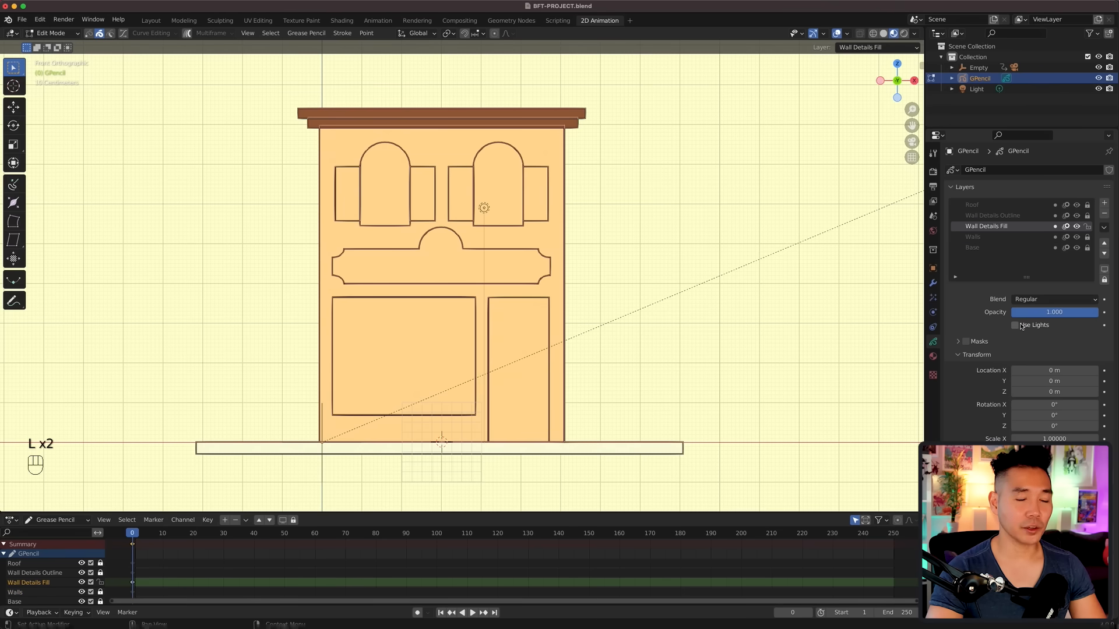
pyautogui.hotkey('ctrl', 'Tab')
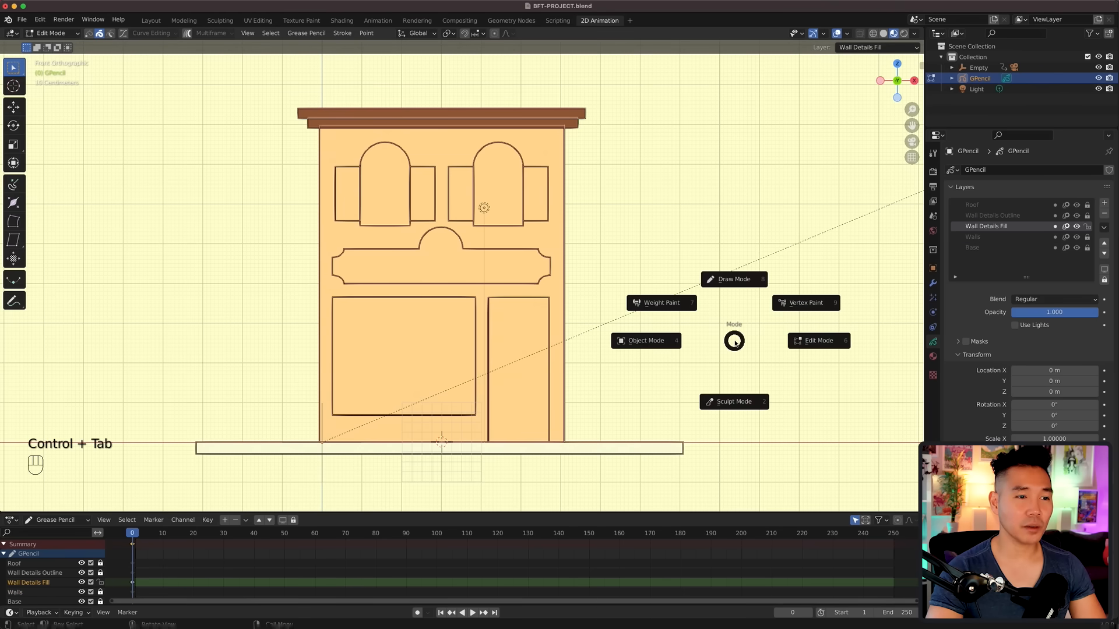
pyautogui.click(732, 278)
pyautogui.hotkey('shift', 'space')
pyautogui.click(500, 145)
# Step: Fill both arched windows and the large ground-floor window with the Pale Blue material
pyautogui.rightClick(583, 252)
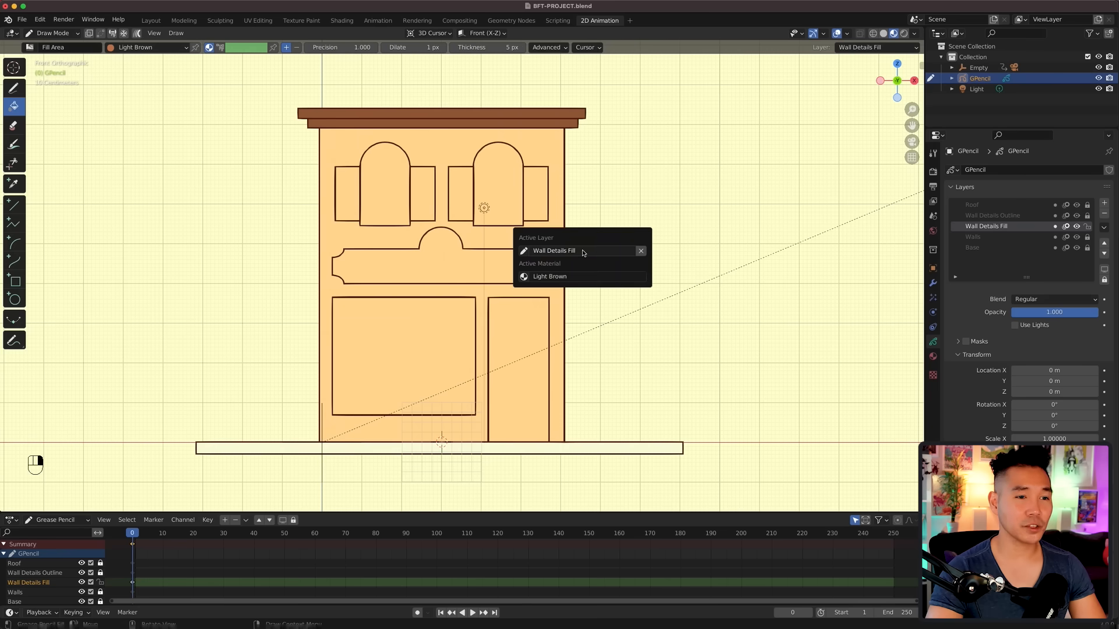
pyautogui.click(542, 276)
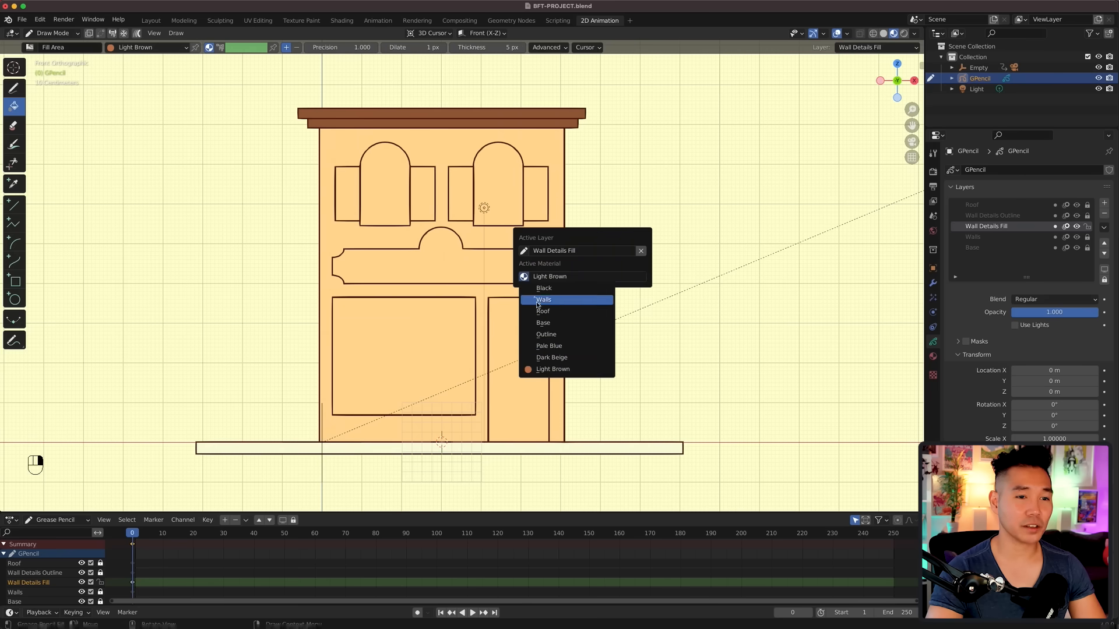
pyautogui.click(551, 347)
pyautogui.click(390, 187)
pyautogui.click(492, 186)
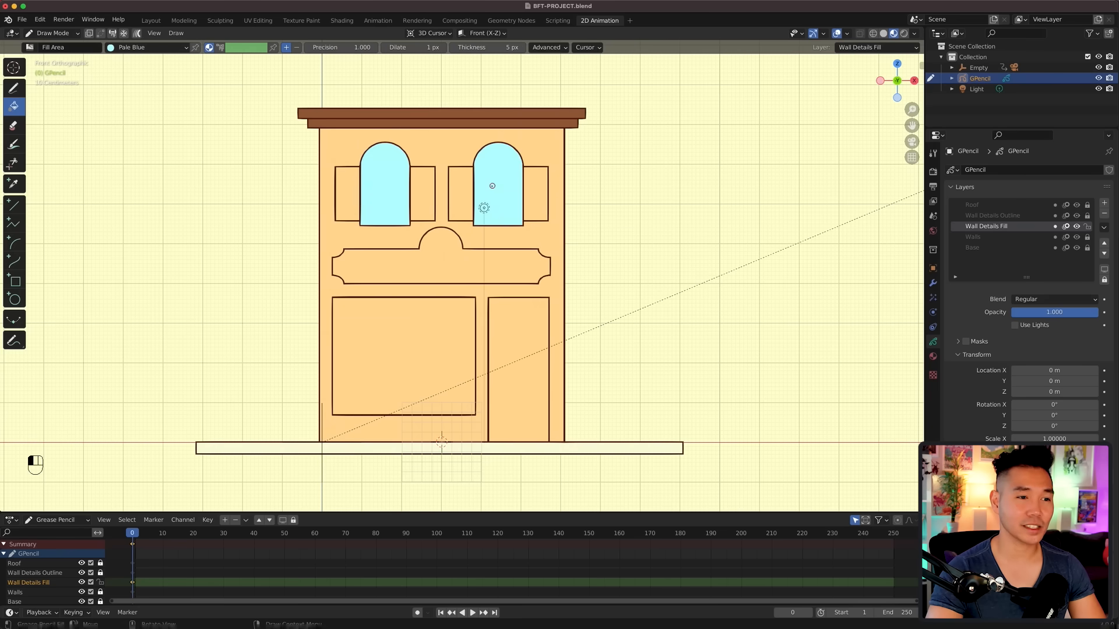
pyautogui.click(448, 316)
# Step: Fill the four shutters and the door with the Light Brown material
pyautogui.rightClick(457, 315)
pyautogui.click(457, 317)
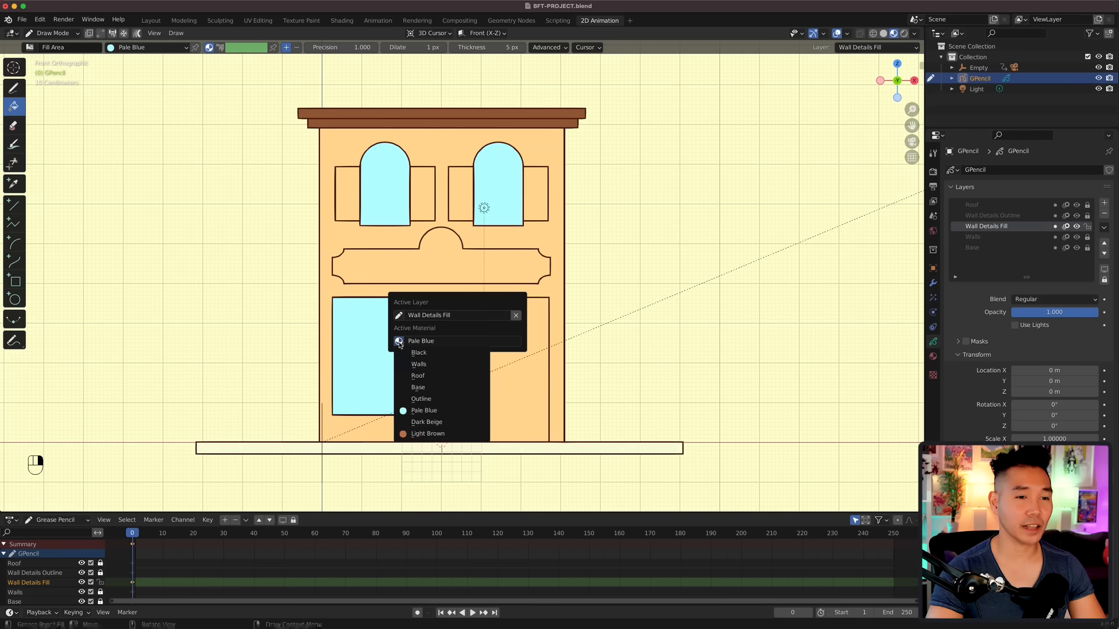
pyautogui.click(443, 432)
pyautogui.click(423, 193)
pyautogui.click(352, 198)
pyautogui.click(461, 195)
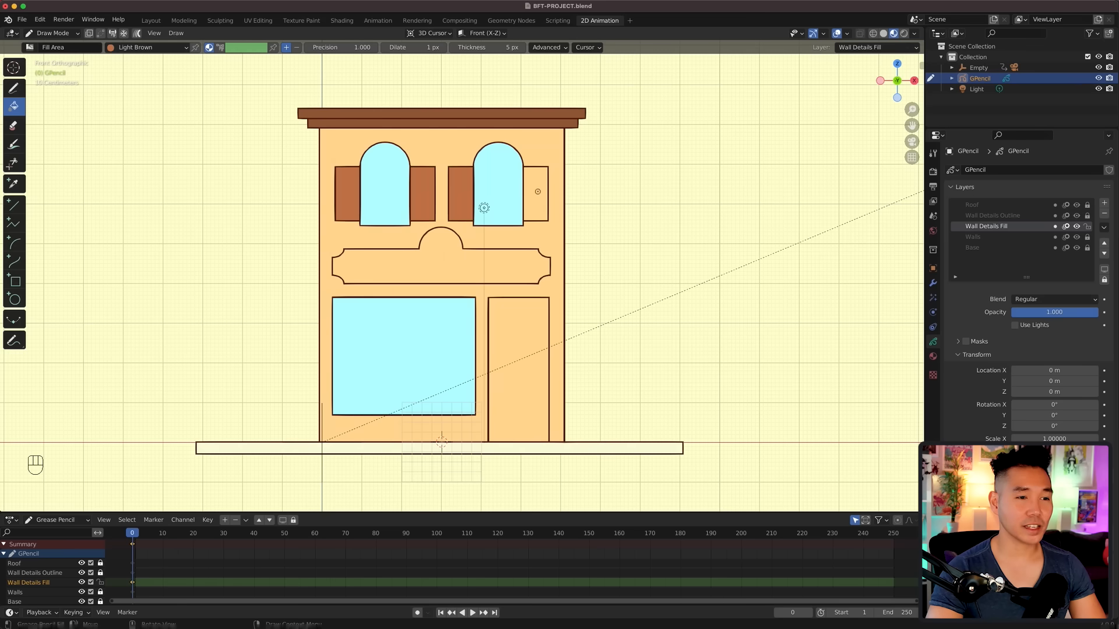
pyautogui.click(536, 195)
pyautogui.click(537, 338)
# Step: Fill the decorative sign above the ground-floor window with the Dark Beige material
pyautogui.rightClick(534, 333)
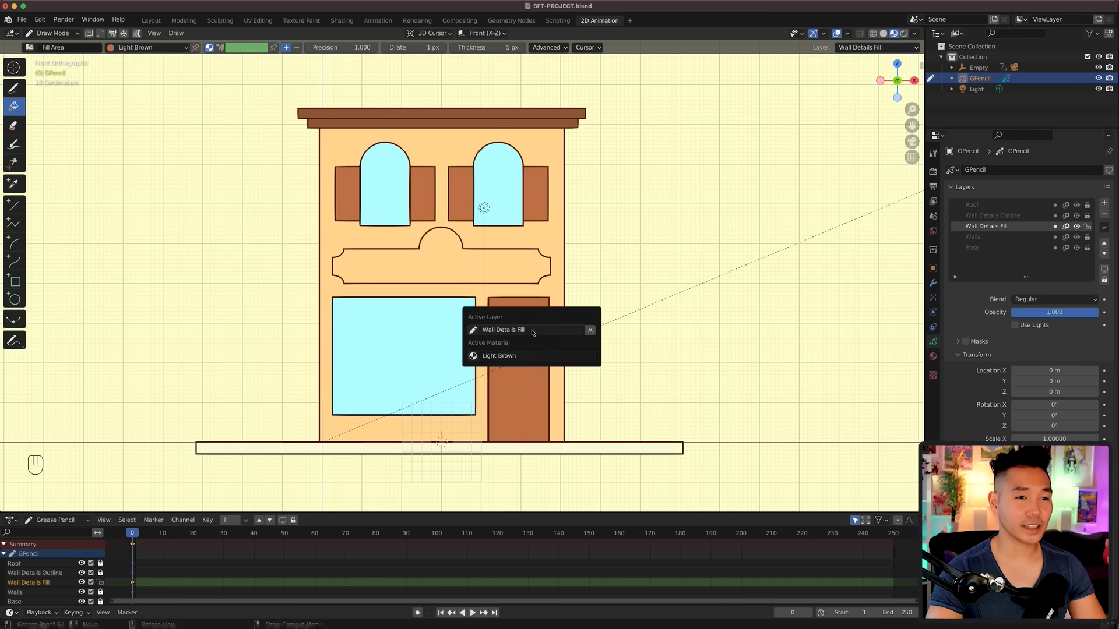
pyautogui.click(471, 356)
pyautogui.click(507, 433)
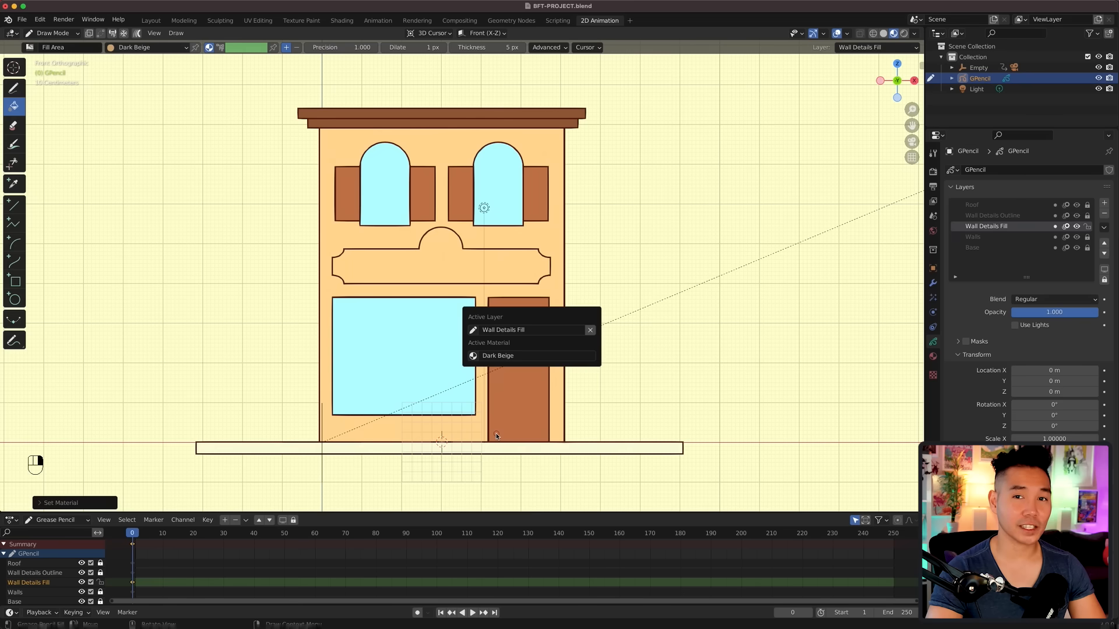
pyautogui.click(466, 263)
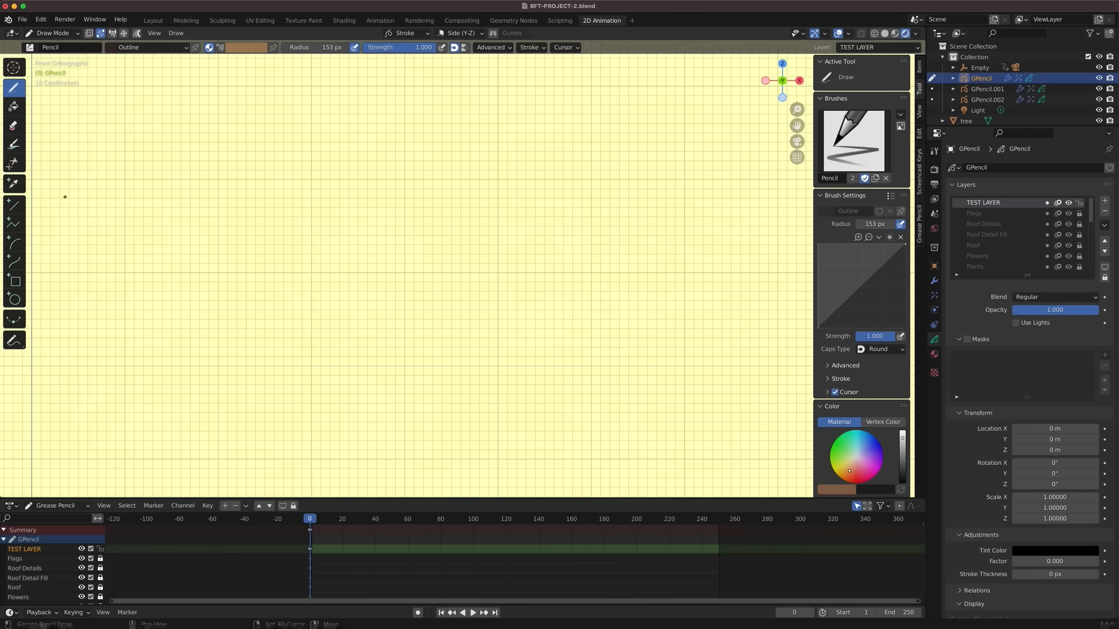
# Step: Switch to BFT-PROJECT-2.blend and draw a thick wavy test line on TEST LAYER in two successive strokes
pyautogui.moveTo(63, 194)
pyautogui.mouseDown()
pyautogui.moveTo(165, 182)
pyautogui.moveTo(251, 256)
pyautogui.moveTo(369, 220)
pyautogui.mouseUp()
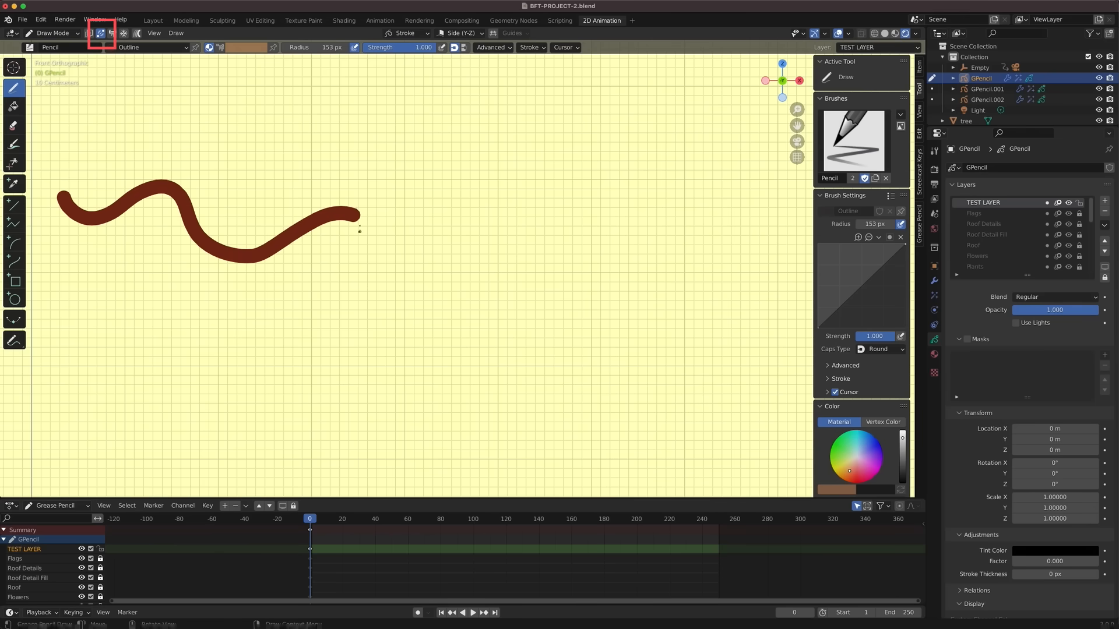
pyautogui.moveTo(356, 215)
pyautogui.mouseDown()
pyautogui.moveTo(398, 331)
pyautogui.moveTo(539, 276)
pyautogui.moveTo(619, 350)
pyautogui.moveTo(782, 385)
pyautogui.moveTo(772, 387)
pyautogui.mouseUp()
pyautogui.press('Tab')
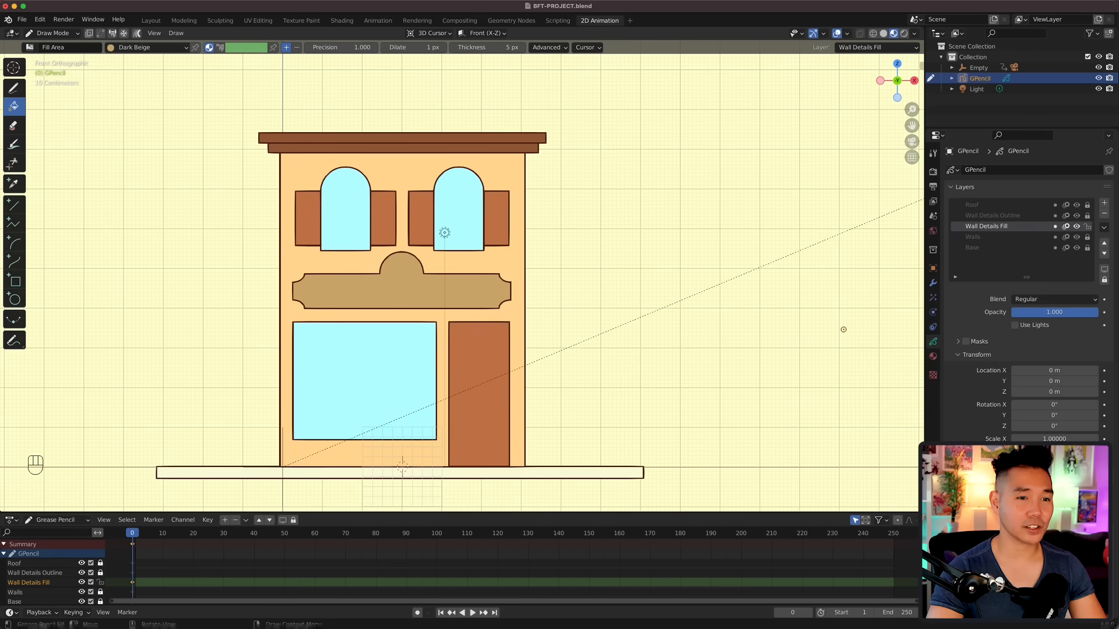
# Step: In BFT-PROJECT.blend, unlock the Wall Details Outline layer and duplicate both arched windows with their shutters along X, beside the house
pyautogui.click(1088, 215)
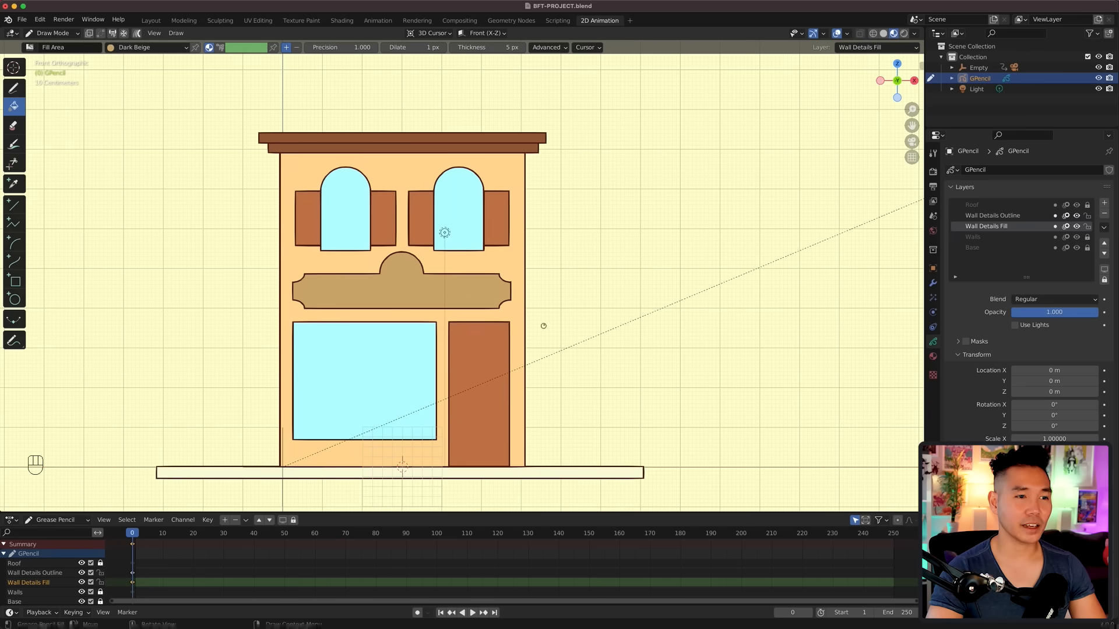
pyautogui.press('Tab')
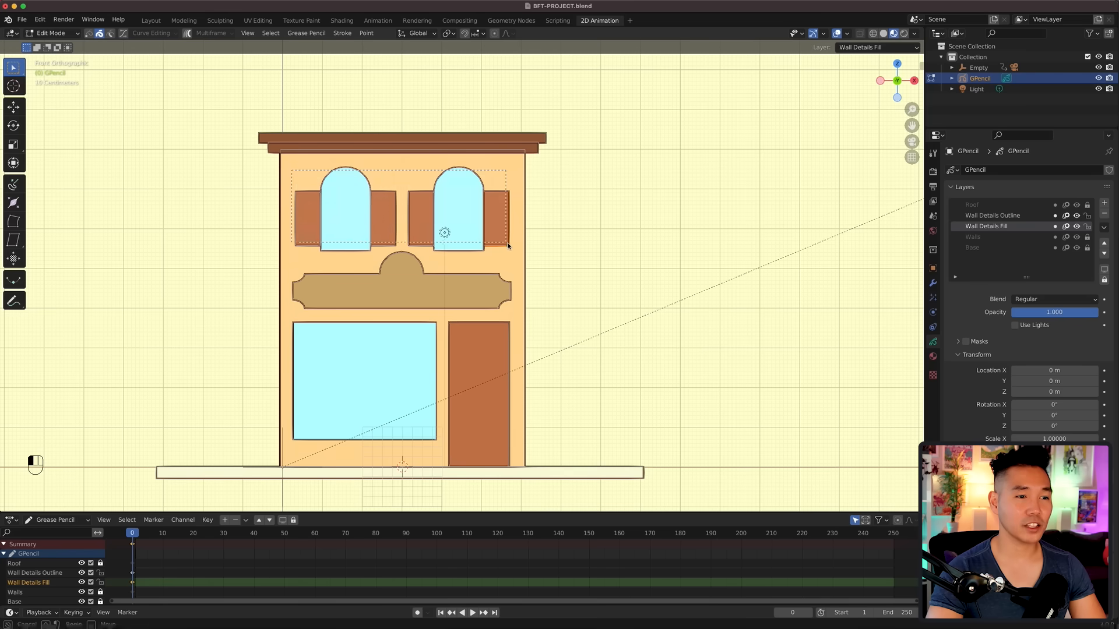
pyautogui.moveTo(508, 245); pyautogui.dragTo(511, 247)
pyautogui.hotkey('shift', 'd')
pyautogui.press('x')
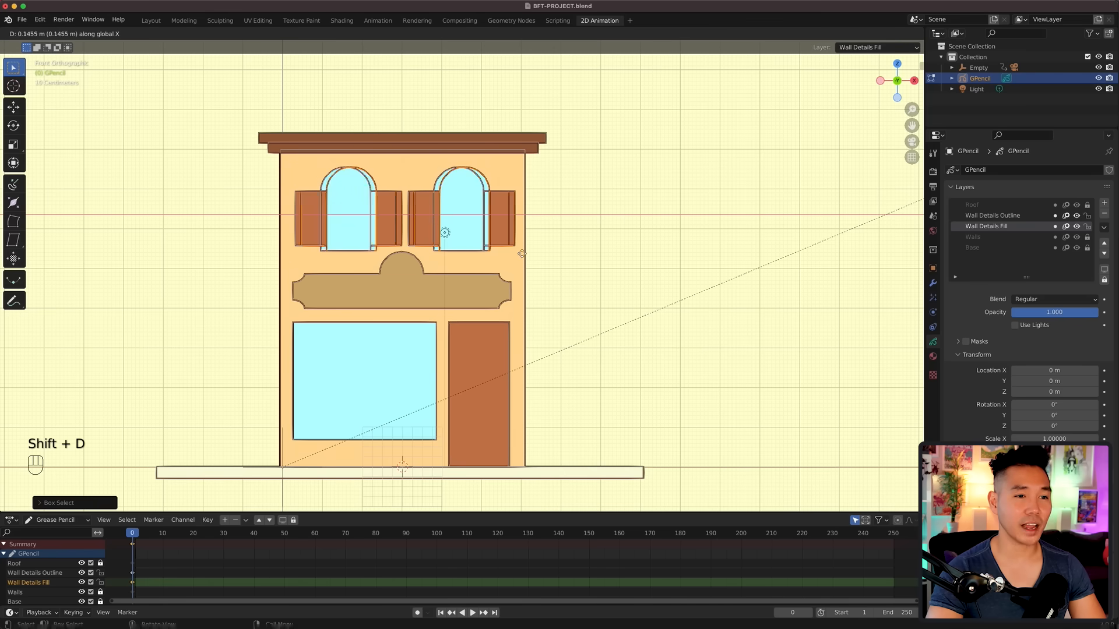
pyautogui.click(705, 251)
# Step: Rotate the duplicated arched windows and shutters 90° about Z and move them onto the upper part of the side wall
pyautogui.moveTo(705, 252); pyautogui.dragTo(677, 285, button='middle')
pyautogui.press('r')
pyautogui.press('z')
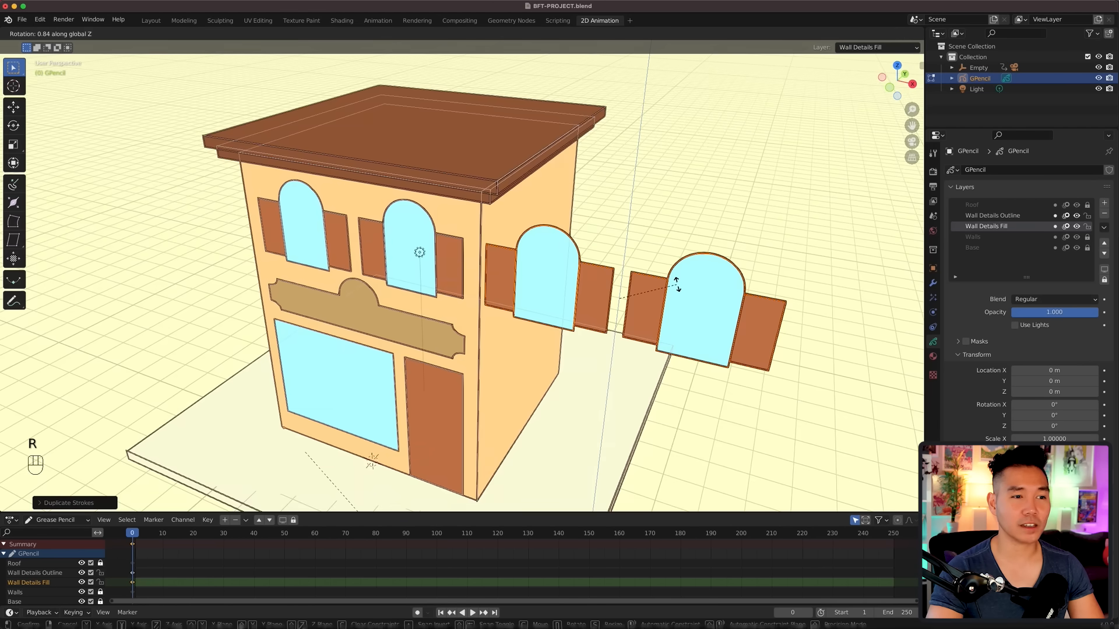
pyautogui.write('90')
pyautogui.press('Return')
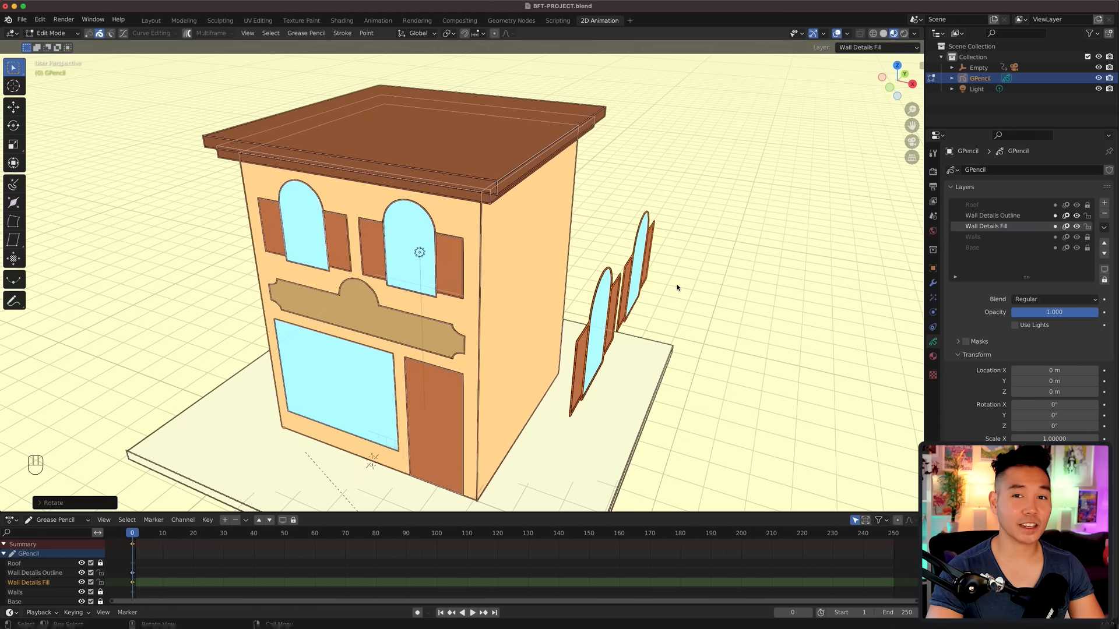
pyautogui.press('KP_3')
pyautogui.press('g')
pyautogui.press('KP_1')
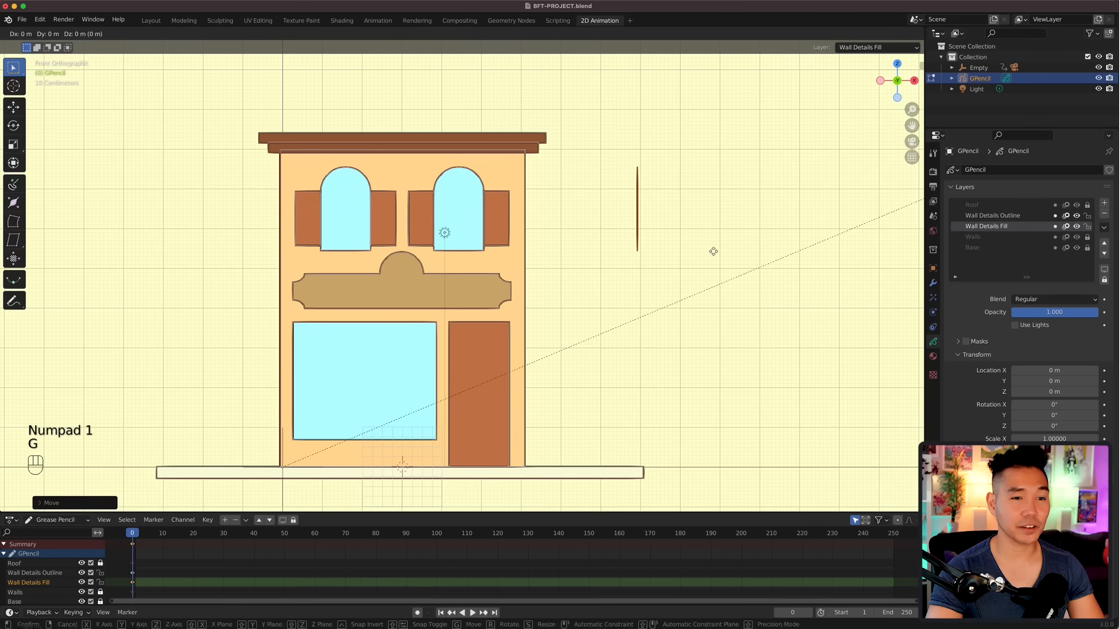
pyautogui.click(602, 247)
# Step: Duplicate the large ground-floor window along X and rotate the copy 90° about Z
pyautogui.click(352, 366)
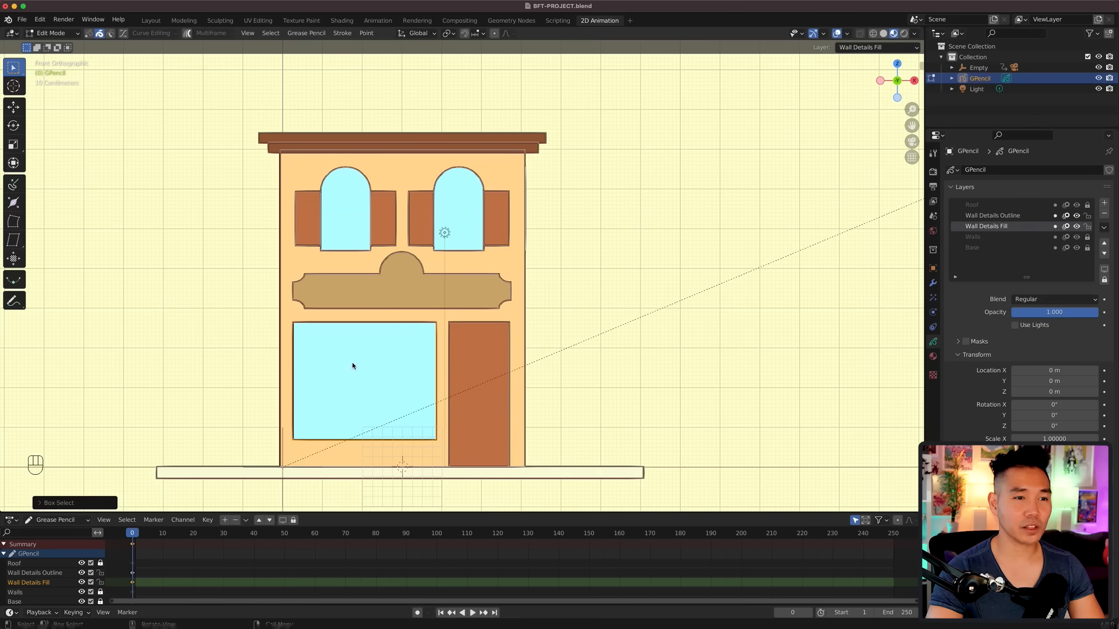
pyautogui.hotkey('shift', 'd')
pyautogui.press('x')
pyautogui.click(591, 373)
pyautogui.write('rz90')
pyautogui.press('Return')
# Step: Enlarge the duplicated ground-floor window and position it flush on the side wall below the arched windows
pyautogui.press('KP_3')
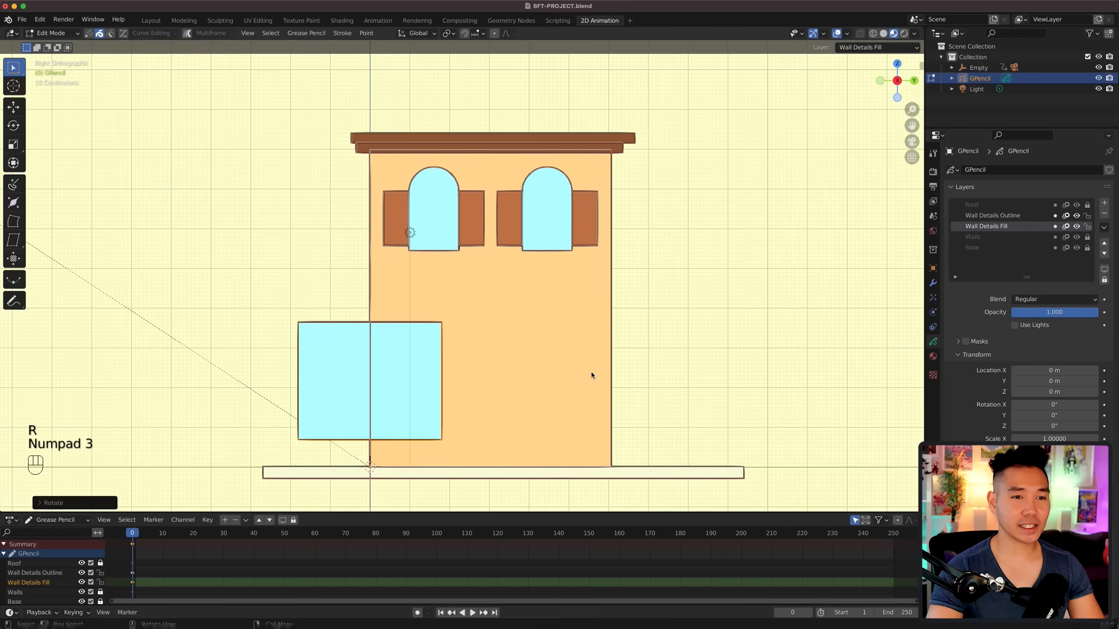
pyautogui.press('g')
pyautogui.click(577, 389)
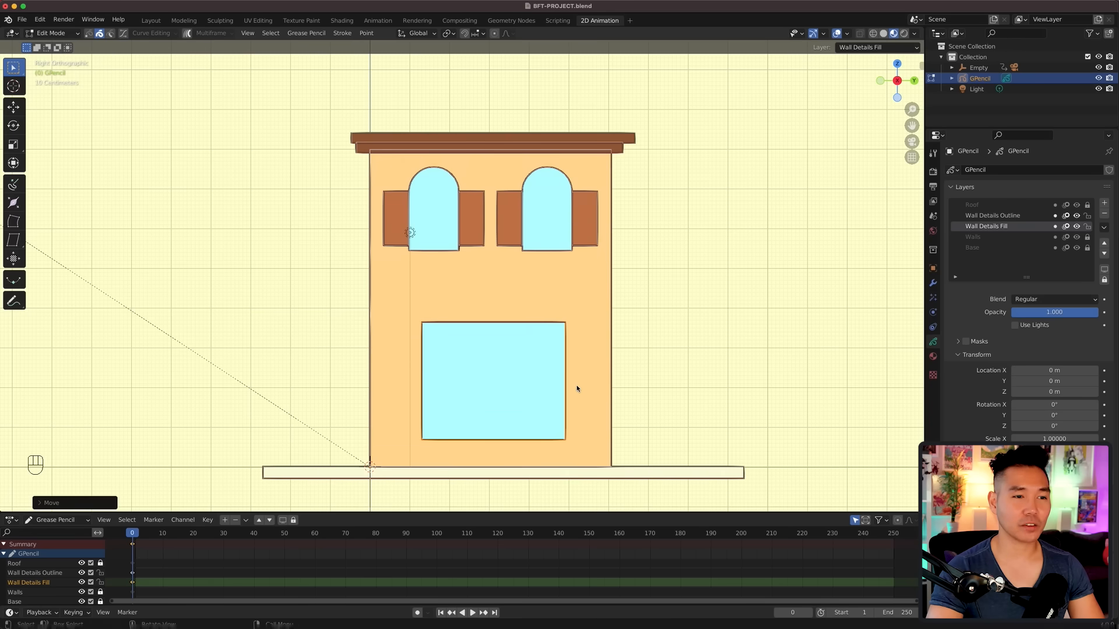
pyautogui.press('s')
pyautogui.click(624, 388)
pyautogui.press('g')
pyautogui.click(613, 383)
pyautogui.moveTo(613, 383)
pyautogui.mouseDown(button='middle')
pyautogui.moveTo(479, 315)
pyautogui.moveTo(491, 316)
pyautogui.mouseUp(button='middle')
pyautogui.press('KP_1')
pyautogui.press('g')
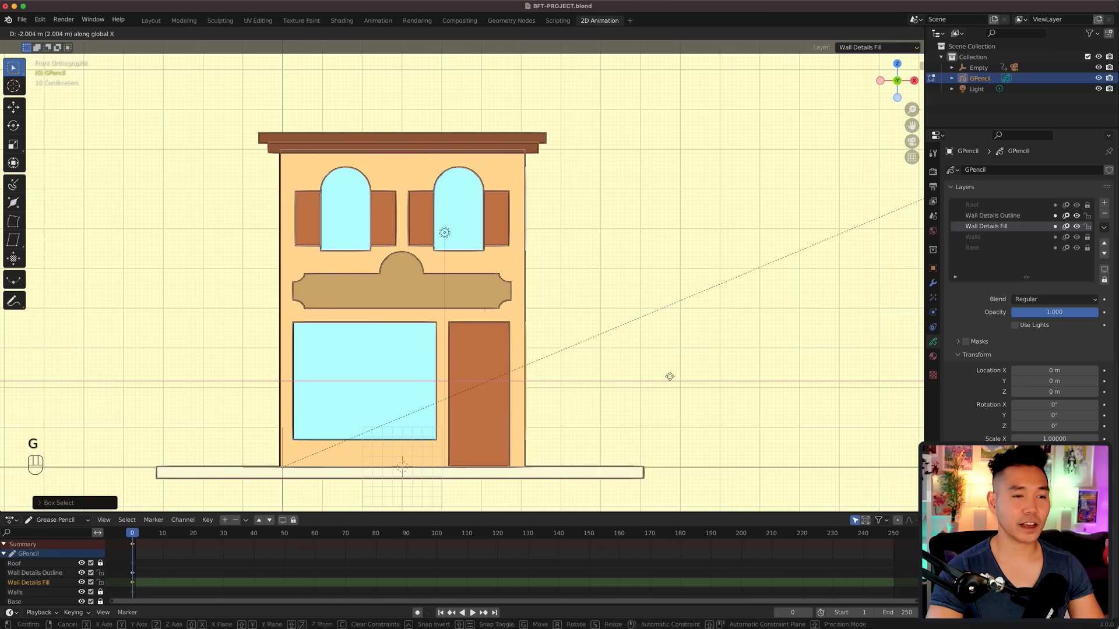
pyautogui.click(671, 378)
# Step: Create a material named White with stroke disabled and a pure white fill
pyautogui.moveTo(718, 385); pyautogui.dragTo(722, 385, button='middle')
pyautogui.click(932, 356)
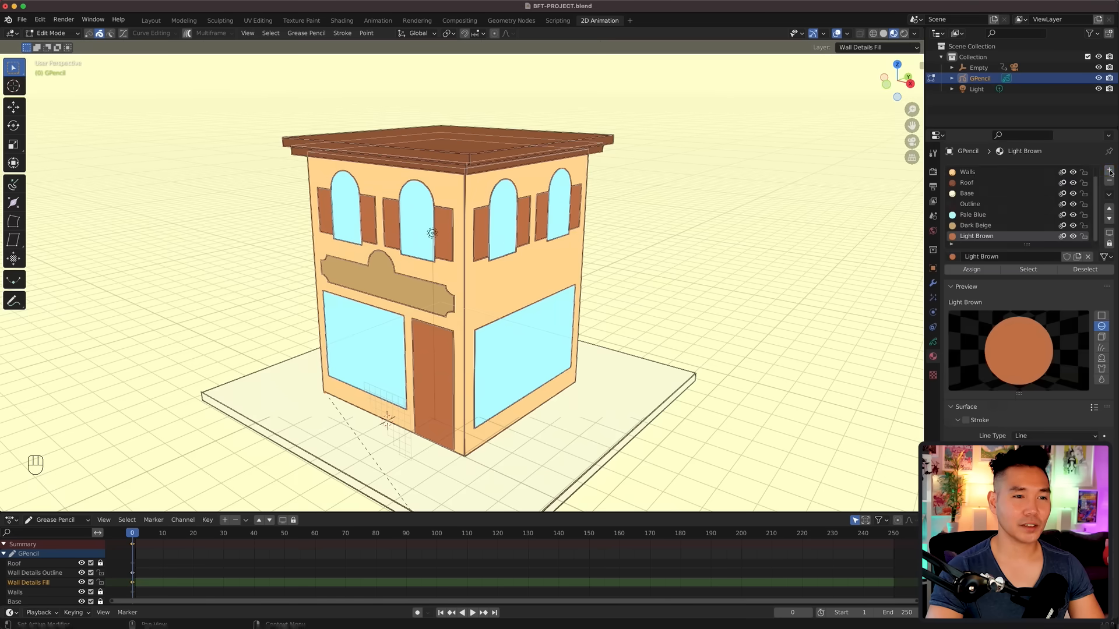
pyautogui.click(1109, 171)
pyautogui.click(1008, 257)
pyautogui.doubleClick(1008, 255)
pyautogui.write('White')
pyautogui.press('Return')
pyautogui.click(965, 420)
pyautogui.click(966, 498)
pyautogui.click(1042, 525)
pyautogui.moveTo(1089, 449); pyautogui.dragTo(1089, 371)
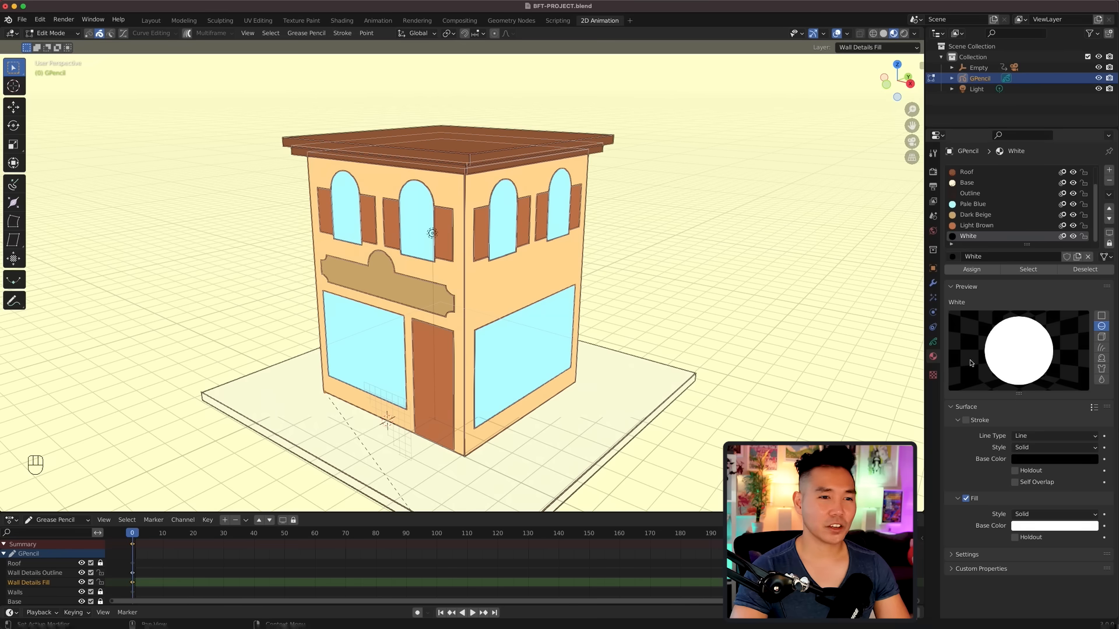
# Step: Add a layer named Window Glare directly above the Wall Details Fill layer, with Use Lights disabled
pyautogui.click(933, 343)
pyautogui.click(1103, 204)
pyautogui.doubleClick(979, 226)
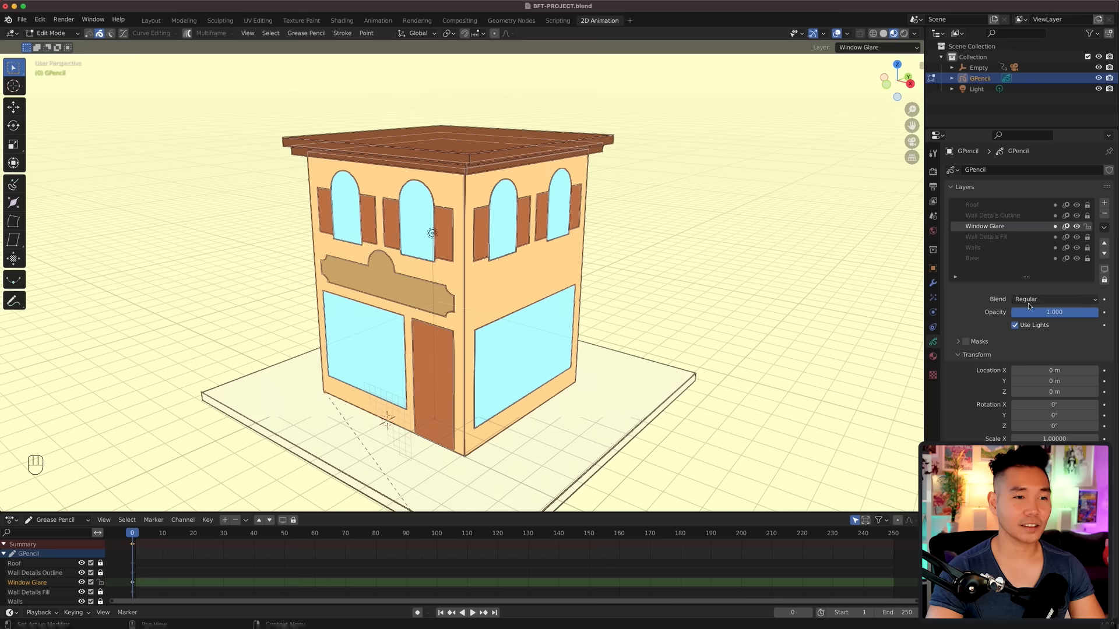
# Step: In Draw Mode, draw a tall narrow white box across the front ground-floor window from the front view
pyautogui.hotkey('ctrl', 'Tab')
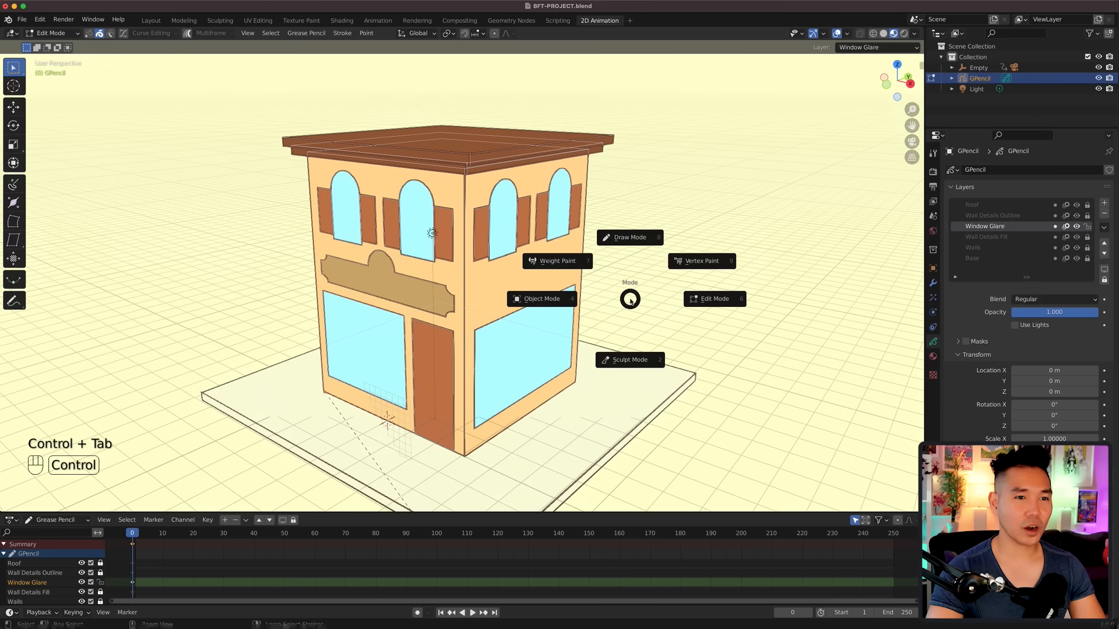
pyautogui.press('KP_1')
pyautogui.hotkey('shift', 'space')
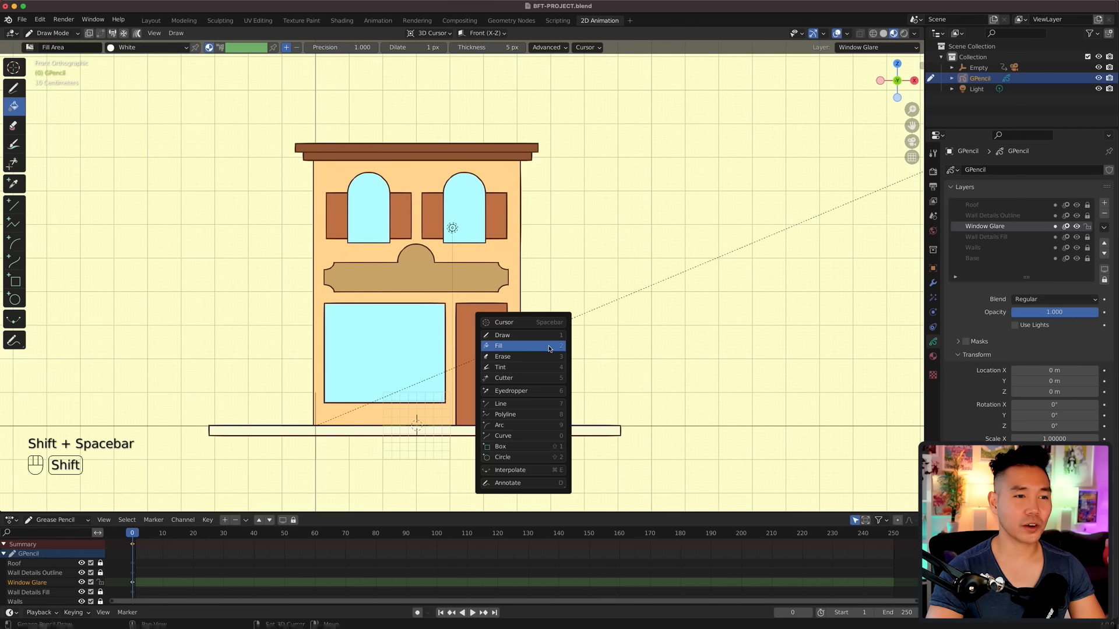
pyautogui.click(528, 448)
pyautogui.scroll(3, 408, 370)
pyautogui.keyDown('shift'); pyautogui.moveTo(408, 370); pyautogui.dragTo(544, 273, button='middle'); pyautogui.keyUp('shift')
pyautogui.moveTo(457, 207)
pyautogui.mouseDown()
pyautogui.moveTo(495, 402)
pyautogui.moveTo(483, 411)
pyautogui.mouseUp()
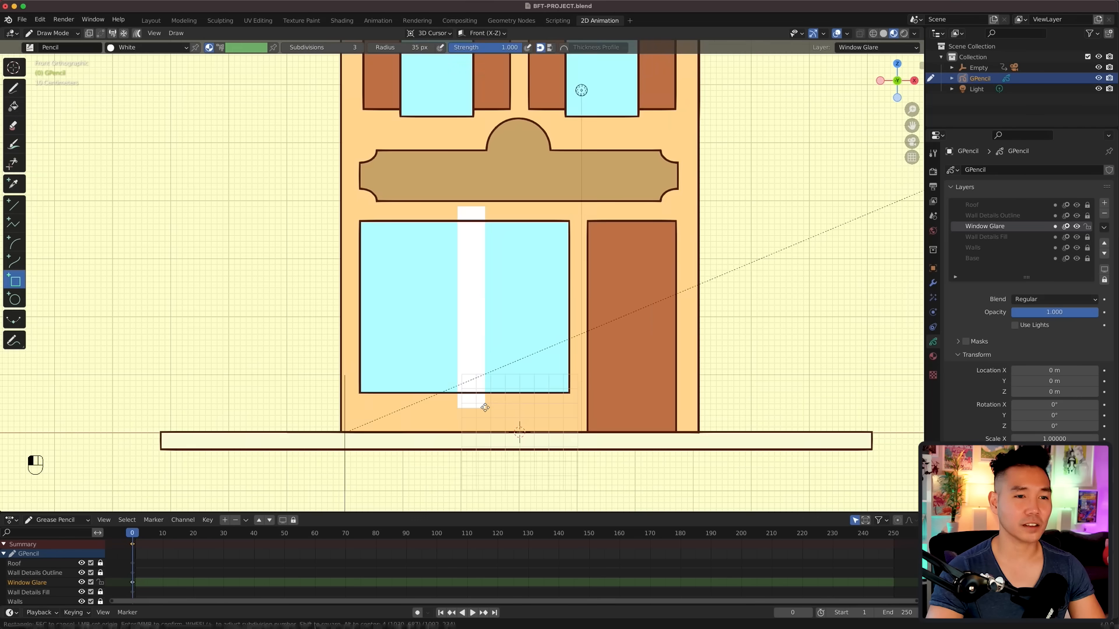
# Step: Rotate the white stripe into a diagonal glare and adjust its position over the front ground-floor window
pyautogui.press('Tab')
pyautogui.press('r')
pyautogui.click(612, 350)
pyautogui.press('g')
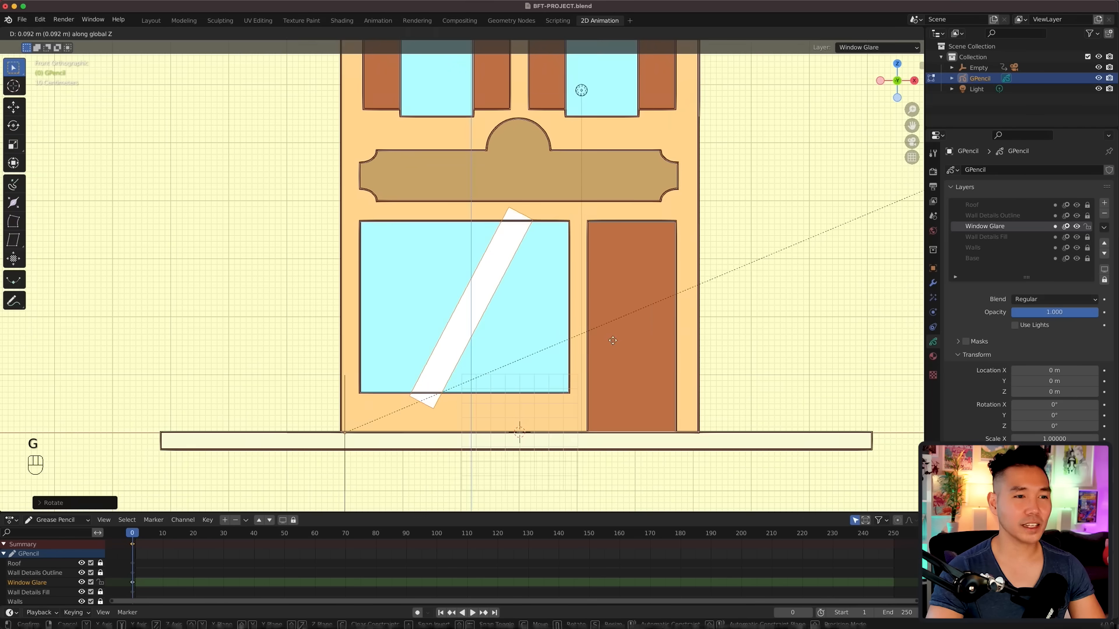
pyautogui.click(612, 343)
# Step: Adjust the glare stripe's position against the front window in the camera view
pyautogui.press('KP_0')
pyautogui.press('g')
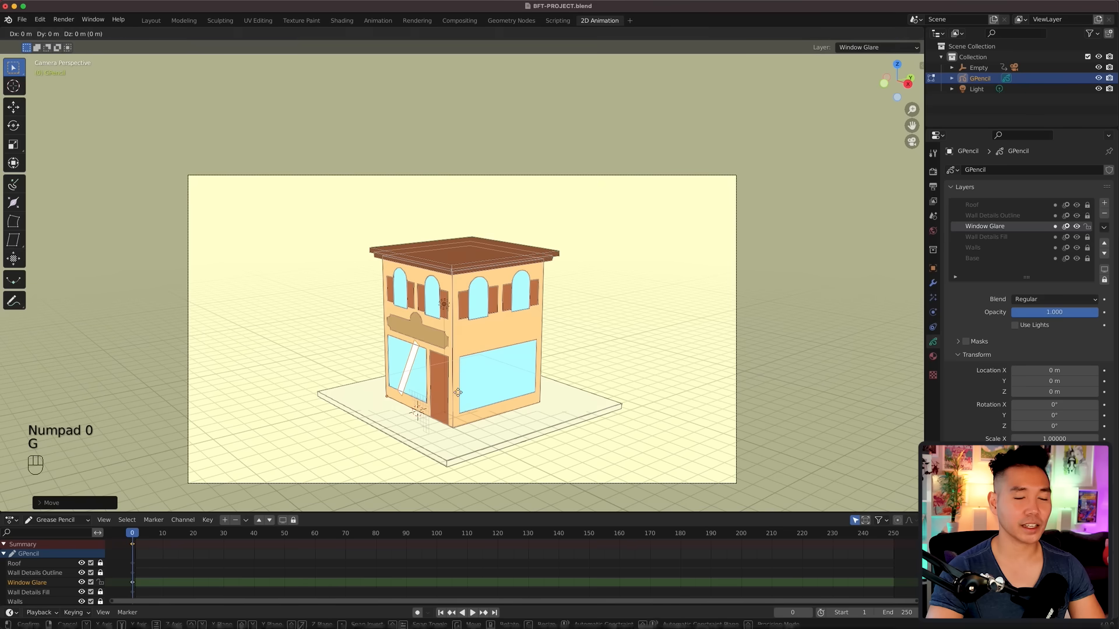
pyautogui.click(472, 385)
pyautogui.press('g')
pyautogui.click(476, 397)
pyautogui.press('g')
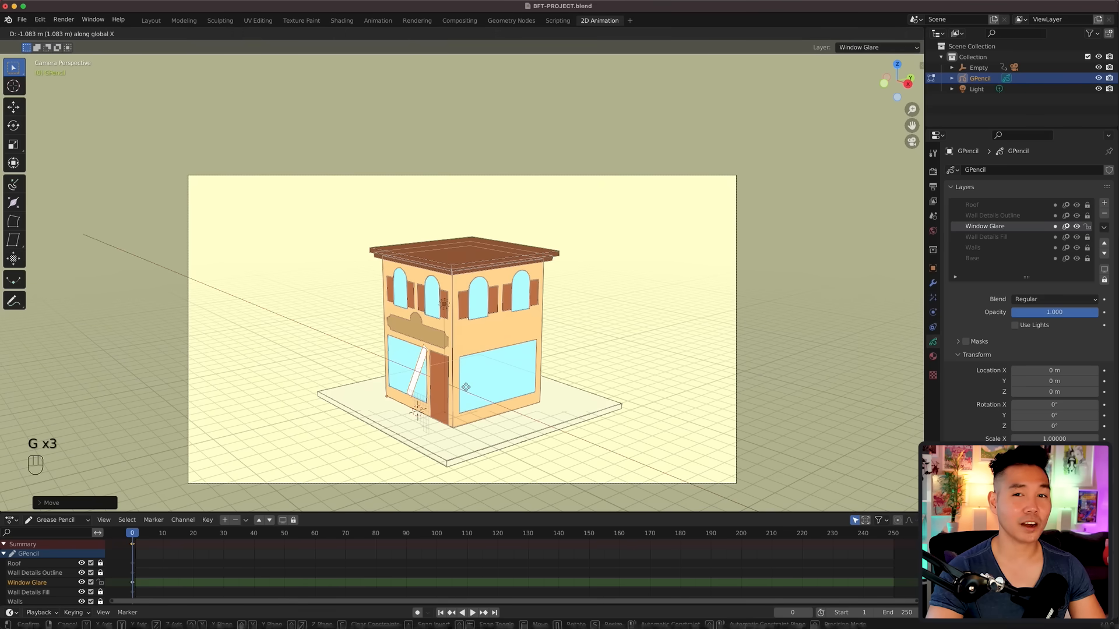
pyautogui.click(466, 389)
# Step: Save the project, return to Draw Mode and preview the camera animation around the house
pyautogui.press('KP_0')
pyautogui.press('super+s')
pyautogui.press('Tab')
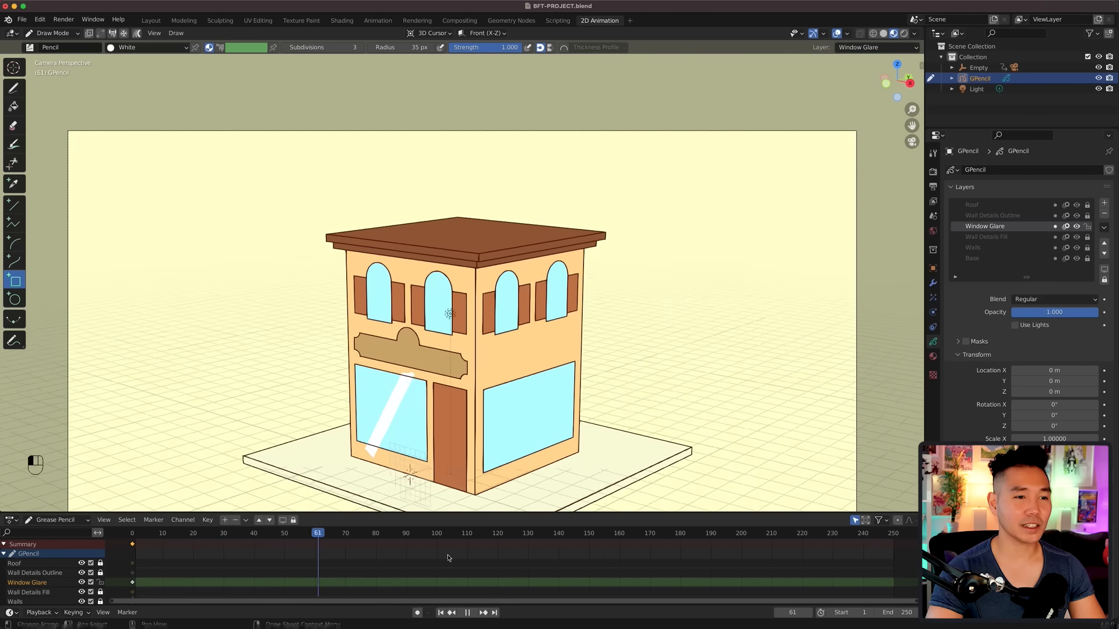
pyautogui.click(128, 555)
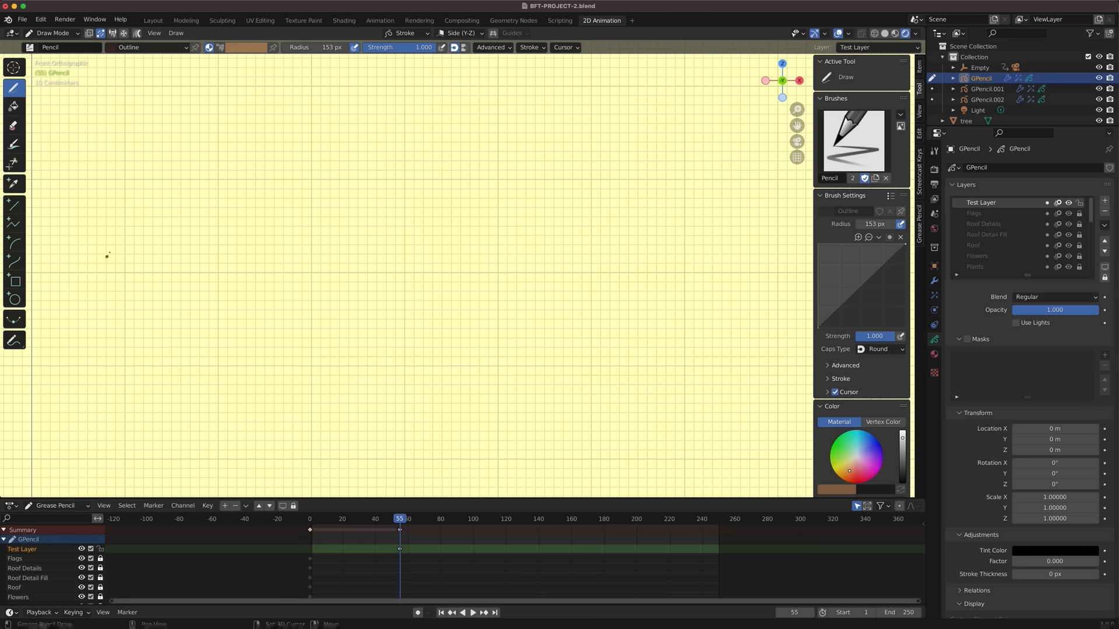
# Step: Switch to BFT-PROJECT-2.blend, draw wavy test strokes on Test Layer at frame 55 and move their keyframe earlier
pyautogui.moveTo(106, 258)
pyautogui.mouseDown()
pyautogui.moveTo(304, 214)
pyautogui.moveTo(381, 319)
pyautogui.moveTo(462, 342)
pyautogui.moveTo(579, 274)
pyautogui.moveTo(615, 399)
pyautogui.moveTo(756, 349)
pyautogui.mouseUp()
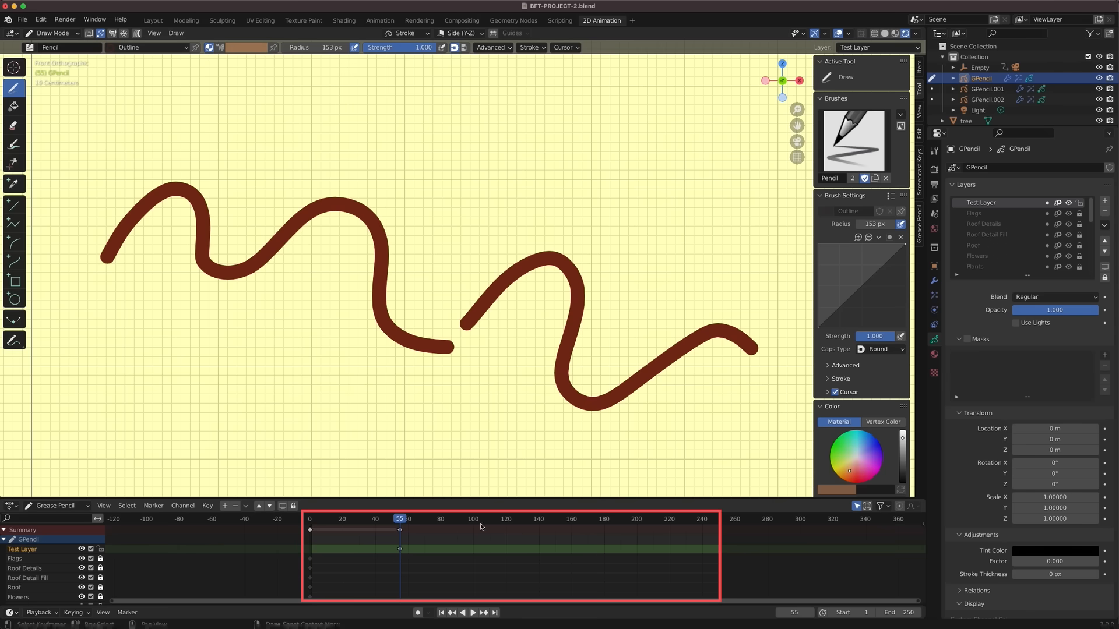
pyautogui.moveTo(401, 553); pyautogui.dragTo(339, 556)
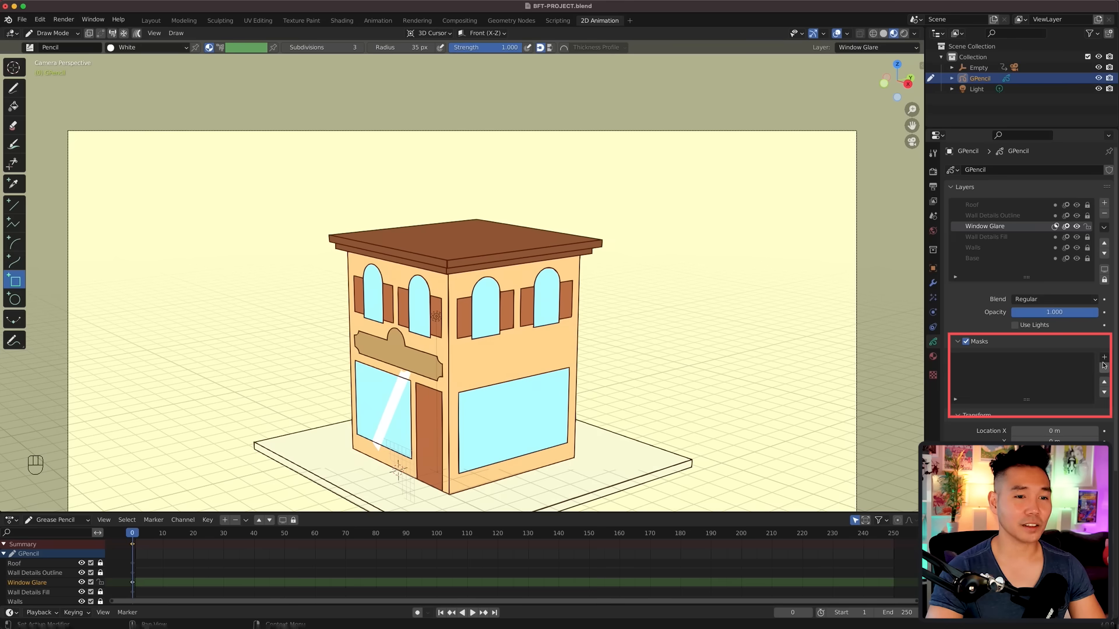
# Step: Back in BFT-PROJECT.blend, mask the Window Glare layer with the Wall Details Fill layer and scrub the animation to check it
pyautogui.click(1103, 358)
pyautogui.click(1043, 392)
pyautogui.moveTo(213, 529)
pyautogui.mouseDown()
pyautogui.moveTo(544, 534)
pyautogui.moveTo(225, 533)
pyautogui.mouseUp()
# Step: Duplicate the glare stripe in Edit Mode and move the copy towards the side wall's large window
pyautogui.press('Tab')
pyautogui.press('2')
pyautogui.hotkey('shift', 'd')
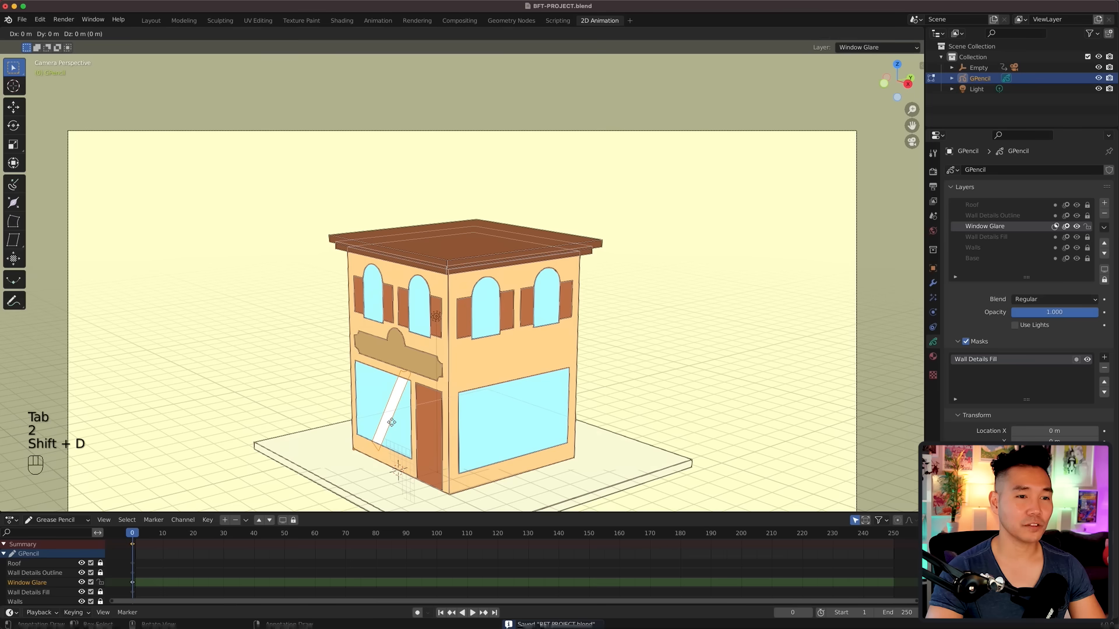
pyautogui.click(391, 421)
pyautogui.press('g')
pyautogui.click(801, 422)
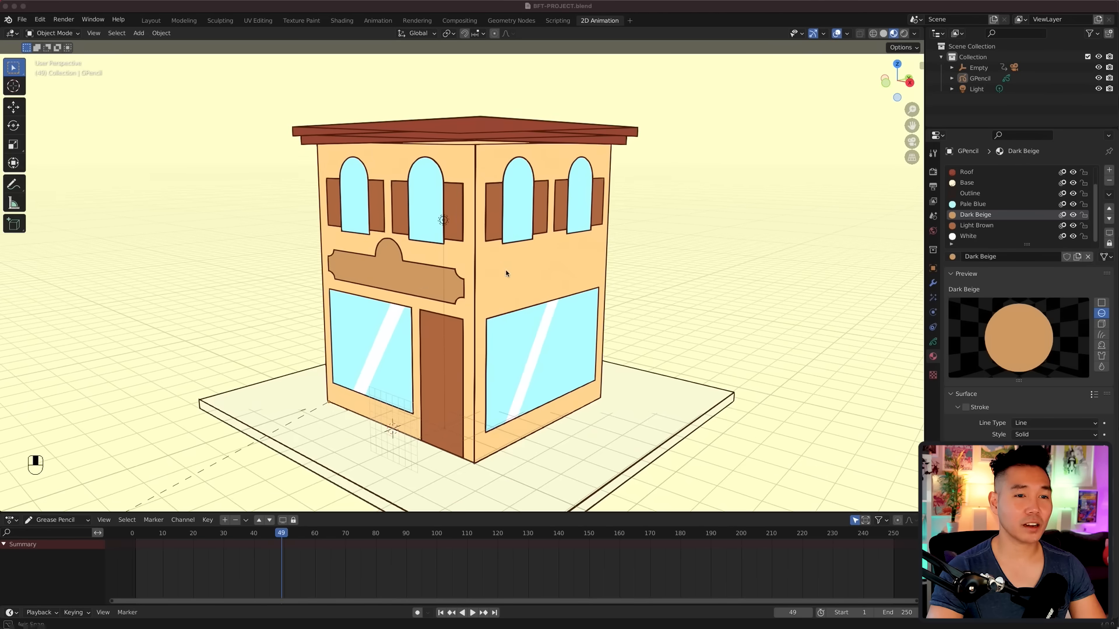
# Step: Add a layer named Awning between the Roof and Wall Details Outline layers
pyautogui.moveTo(507, 270); pyautogui.dragTo(503, 278, button='middle')
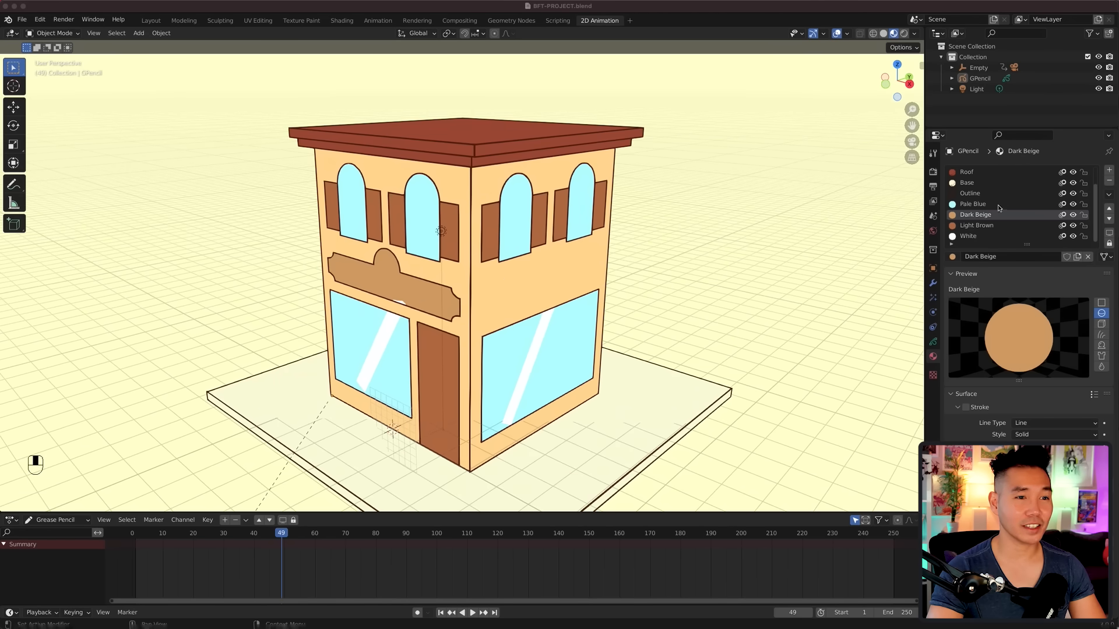
pyautogui.click(932, 342)
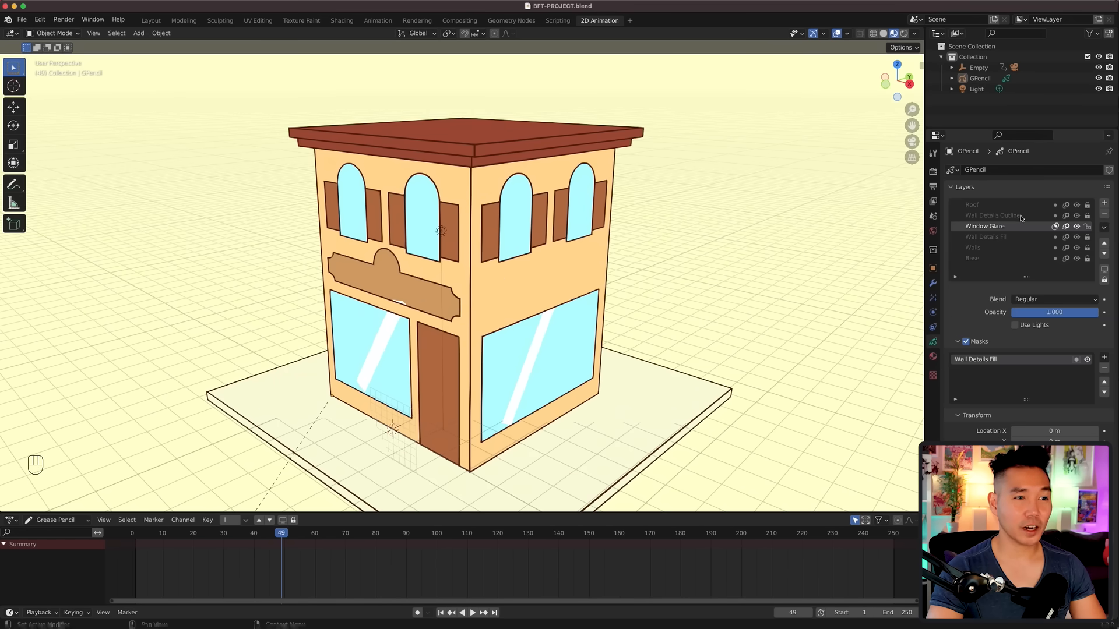
pyautogui.click(1104, 203)
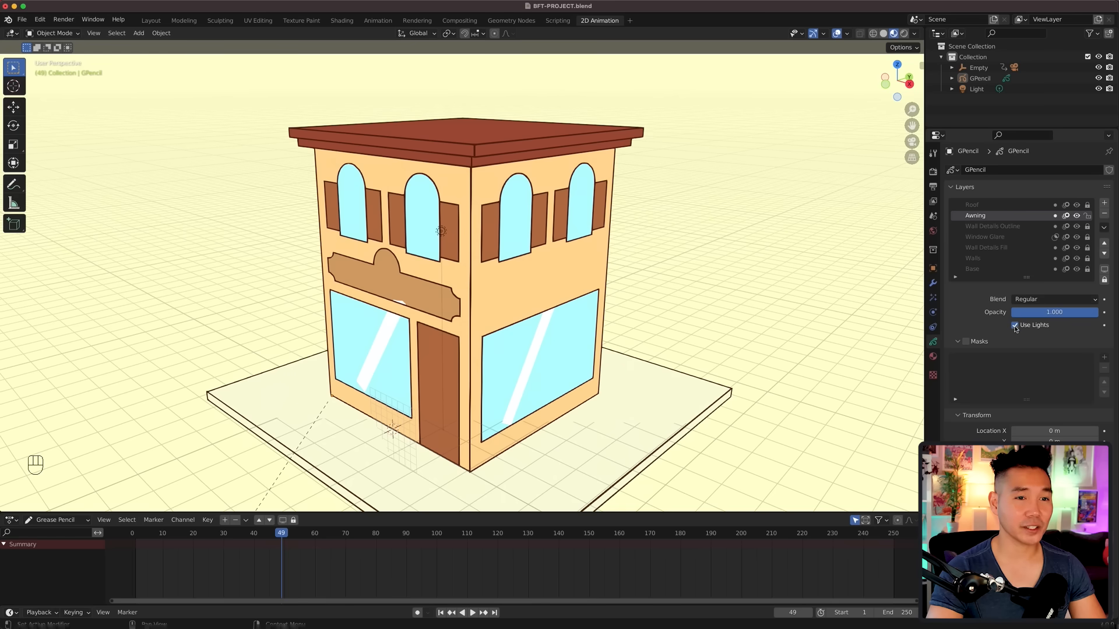
# Step: Add a new Grease Pencil material to the GPencil object and name it Red
pyautogui.click(933, 358)
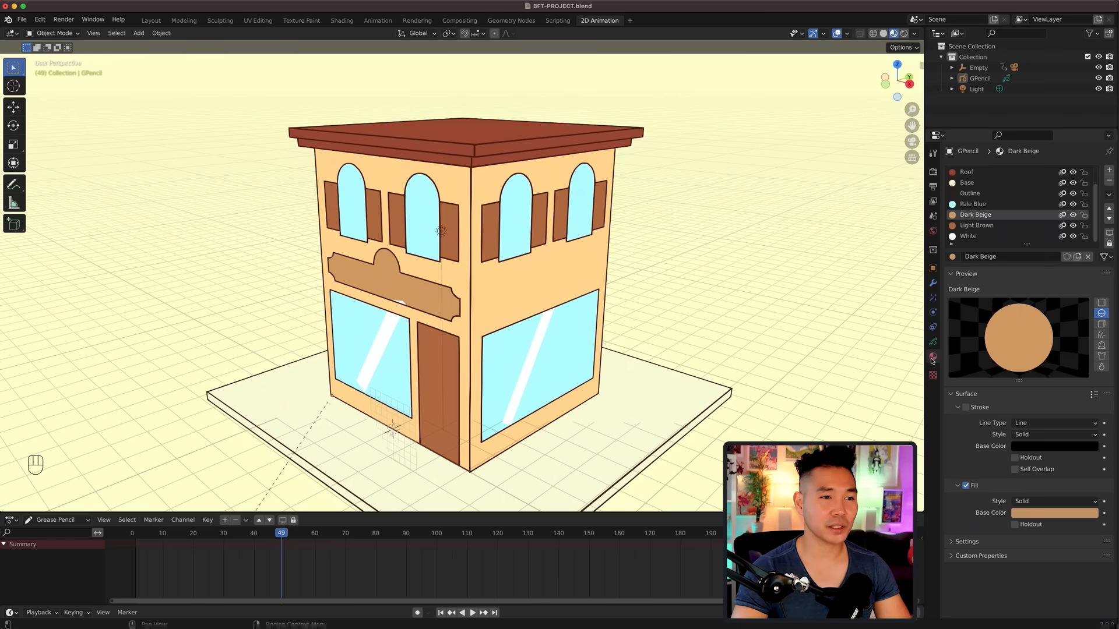
pyautogui.click(1109, 170)
pyautogui.click(1032, 257)
pyautogui.doubleClick(1024, 257)
pyautogui.write('Red')
pyautogui.press('Return')
# Step: Copy the Outline material's stroke colour to the Red material's stroke and give Red a bright red fill
pyautogui.click(971, 183)
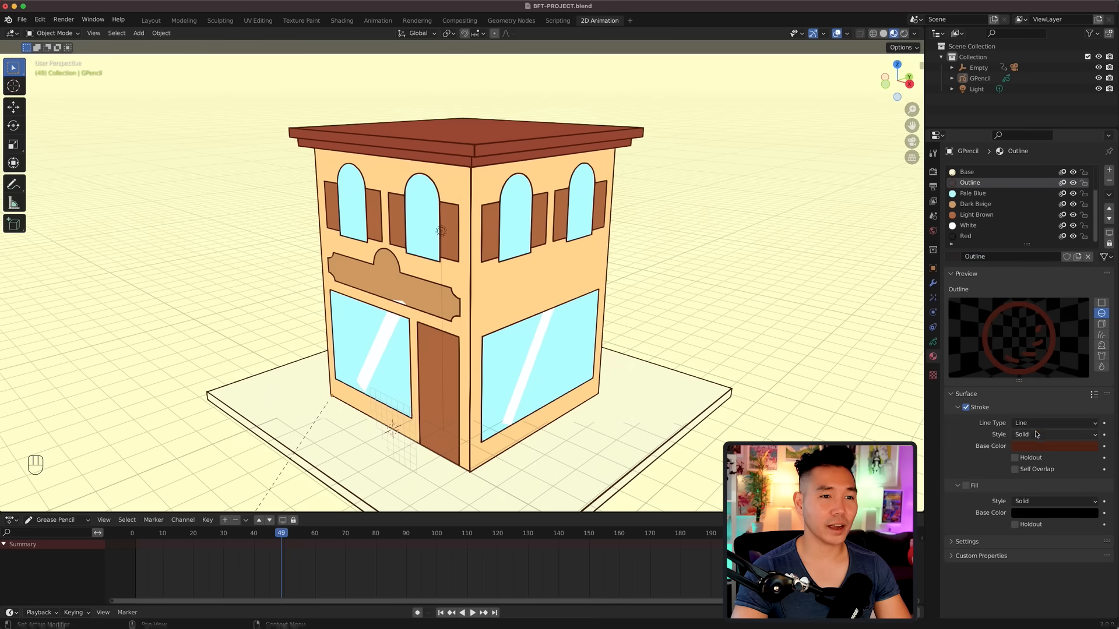
pyautogui.press('super+c')
pyautogui.click(966, 236)
pyautogui.press('super+v')
pyautogui.click(1055, 513)
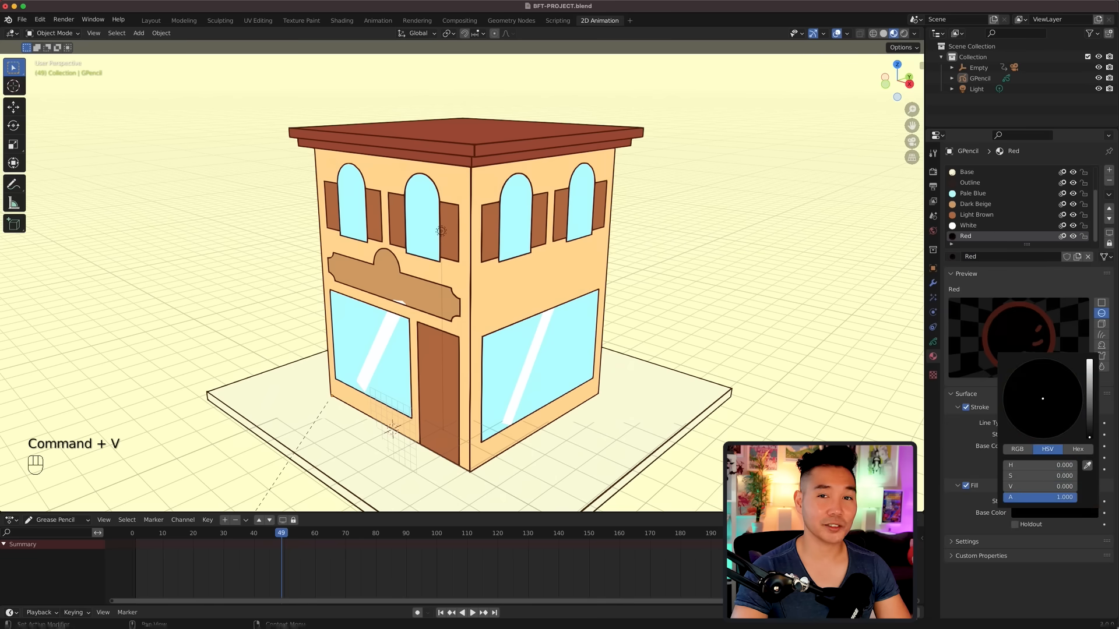
pyautogui.moveTo(1089, 437); pyautogui.dragTo(1089, 370)
pyautogui.click(1043, 432)
# Step: Add a material named White-S with the same outline stroke colour and a white fill
pyautogui.click(1108, 170)
pyautogui.click(1012, 258)
pyautogui.doubleClick(1012, 257)
pyautogui.write('White-S')
pyautogui.press('Return')
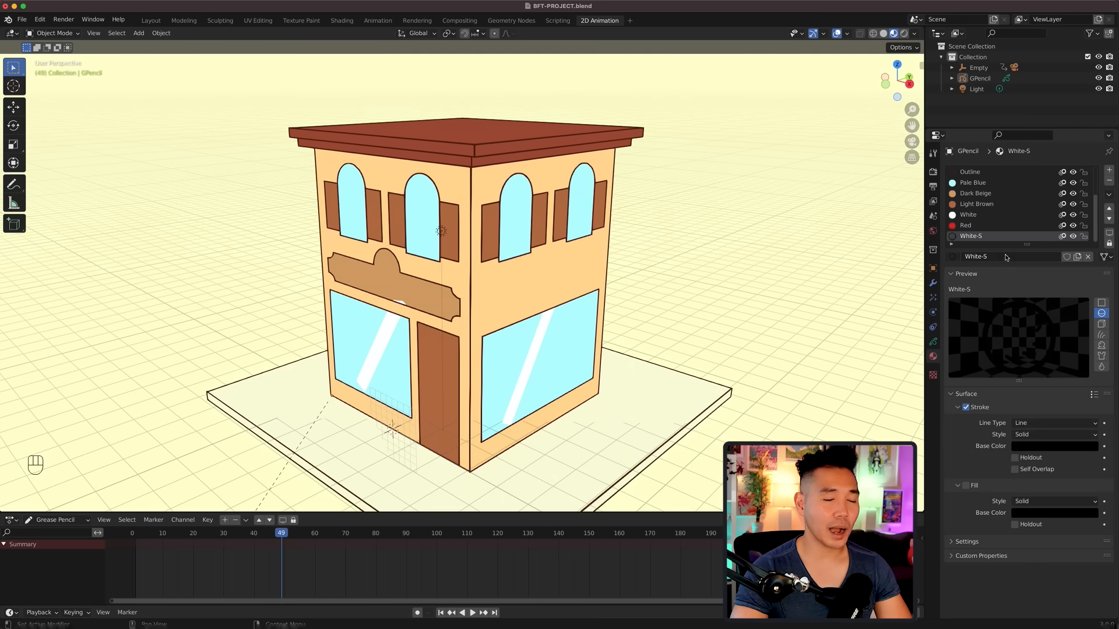
pyautogui.press('super+v')
pyautogui.click(1054, 513)
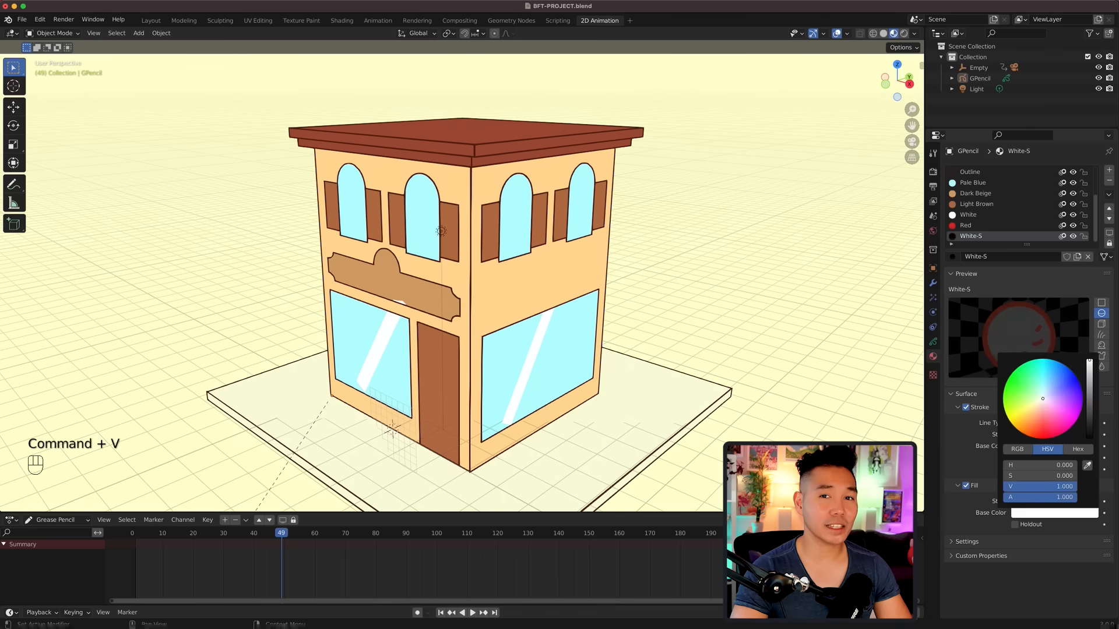
# Step: Unlock the Wall Details Outline layer and, in Edit Mode, snap the 3D cursor to the selected points on the sign's lower edge
pyautogui.click(932, 343)
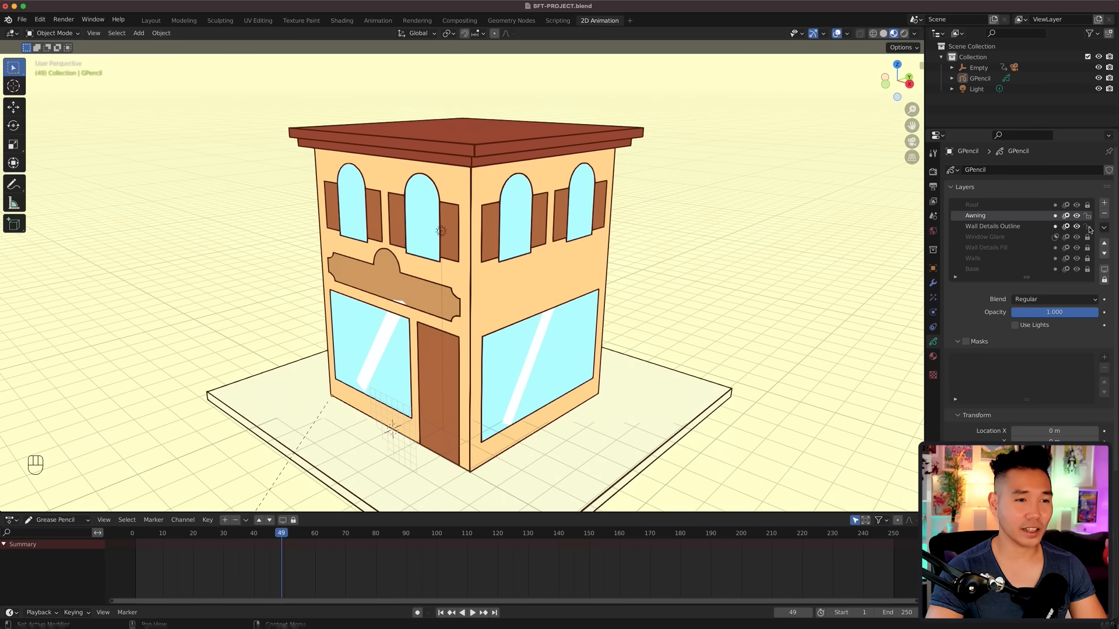
pyautogui.press('Tab')
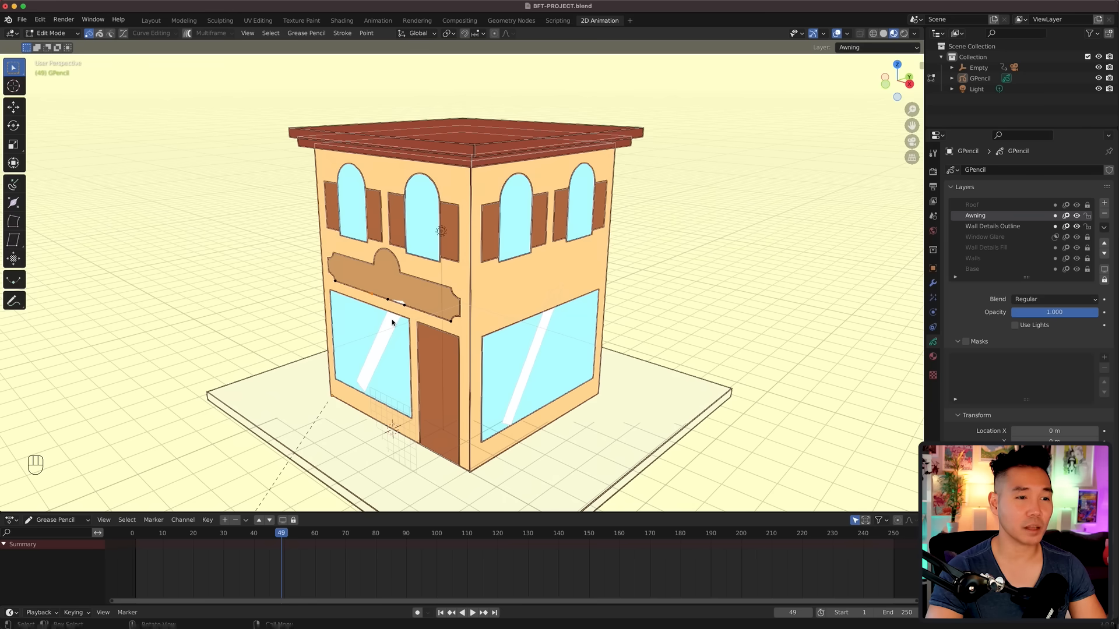
pyautogui.hotkey('shift', 's')
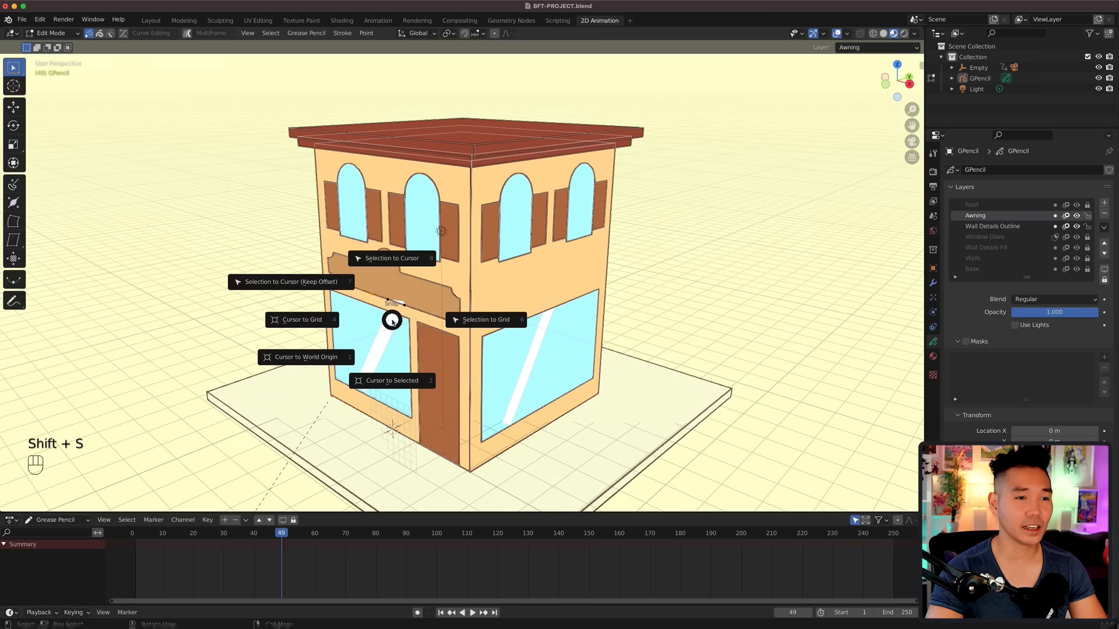
pyautogui.click(395, 381)
# Step: Switch to Draw Mode and set the drawing plane to Cursor
pyautogui.hotkey('ctrl', 'Tab')
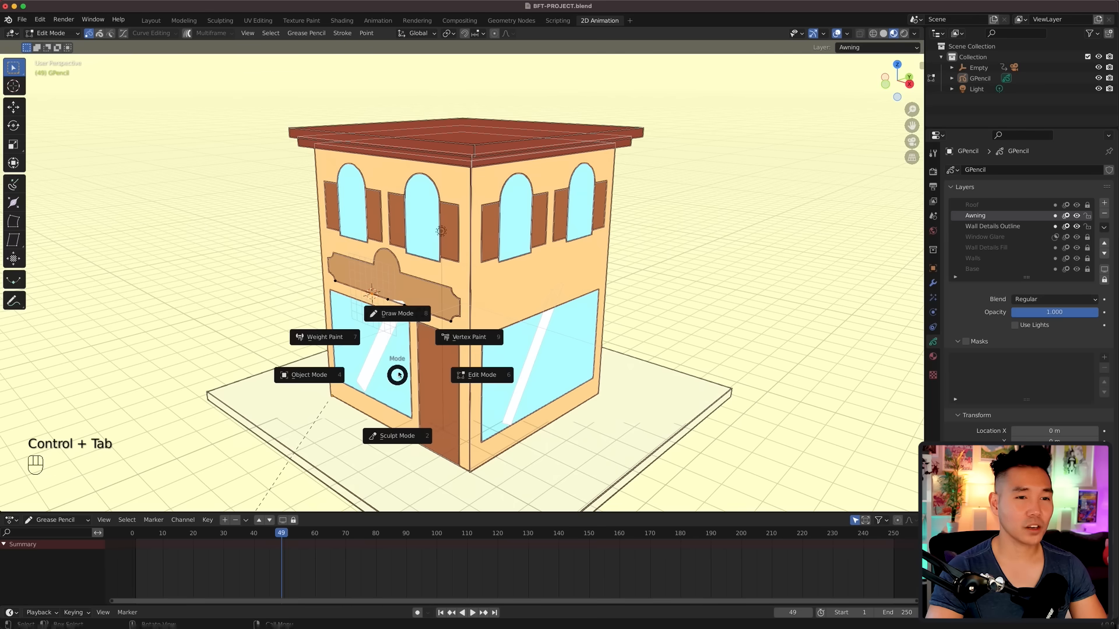
pyautogui.click(397, 319)
pyautogui.click(482, 33)
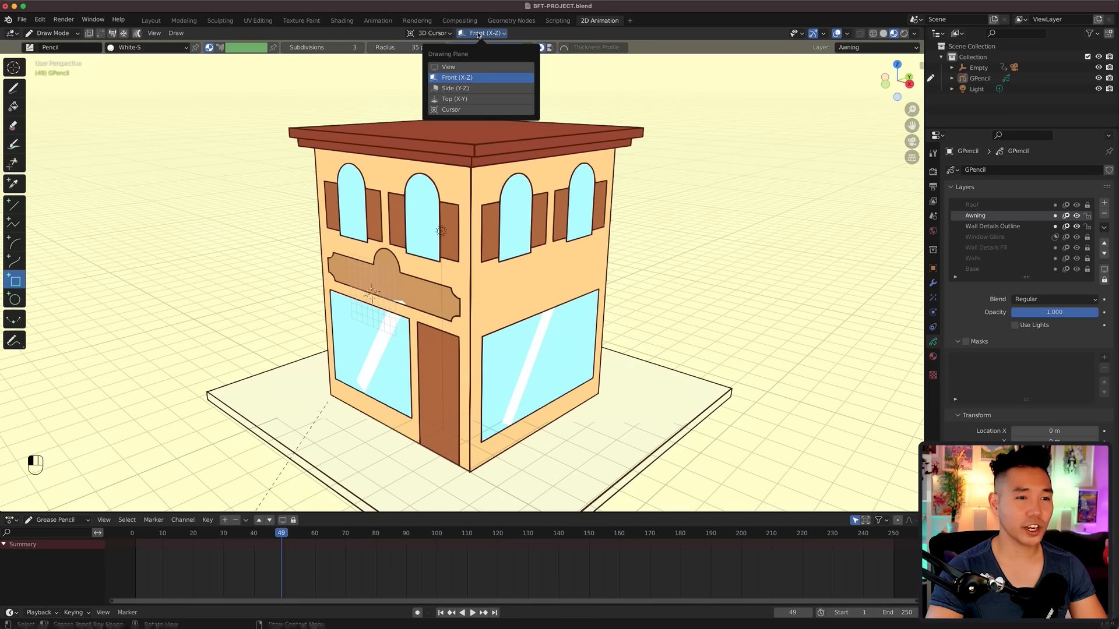
pyautogui.click(453, 110)
# Step: Show the 3D cursor's transform settings and open its X rotation for editing
pyautogui.press('n')
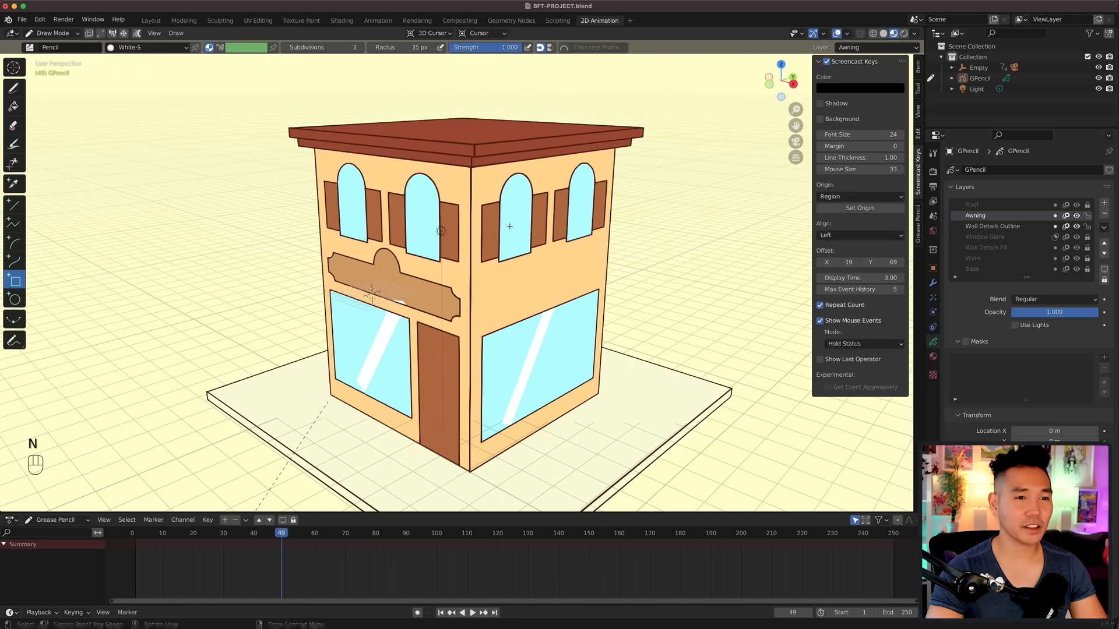
pyautogui.click(919, 111)
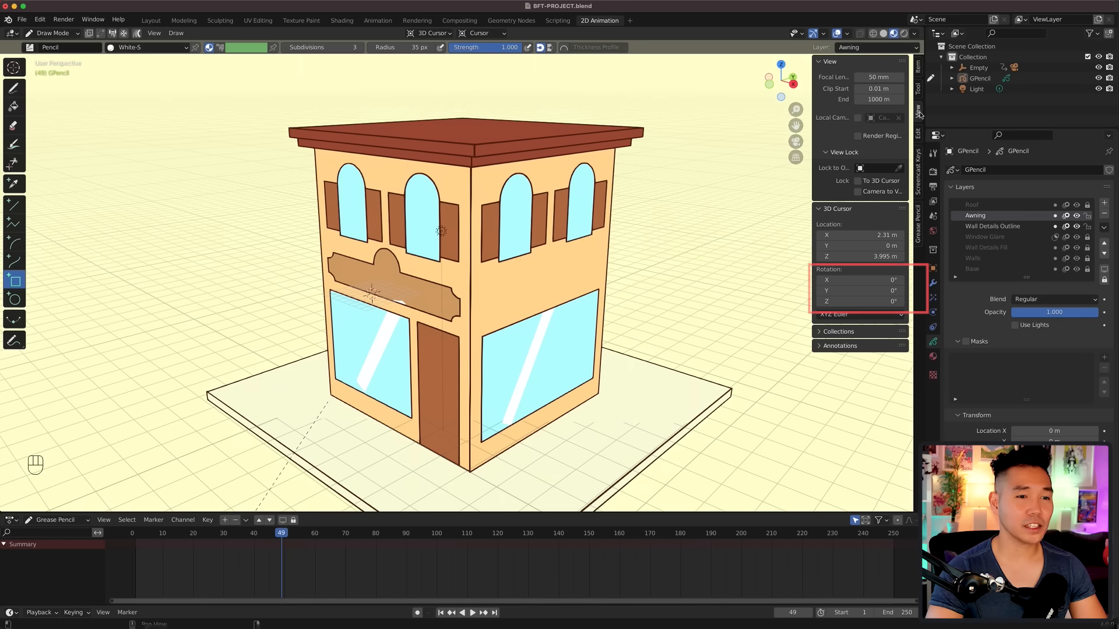
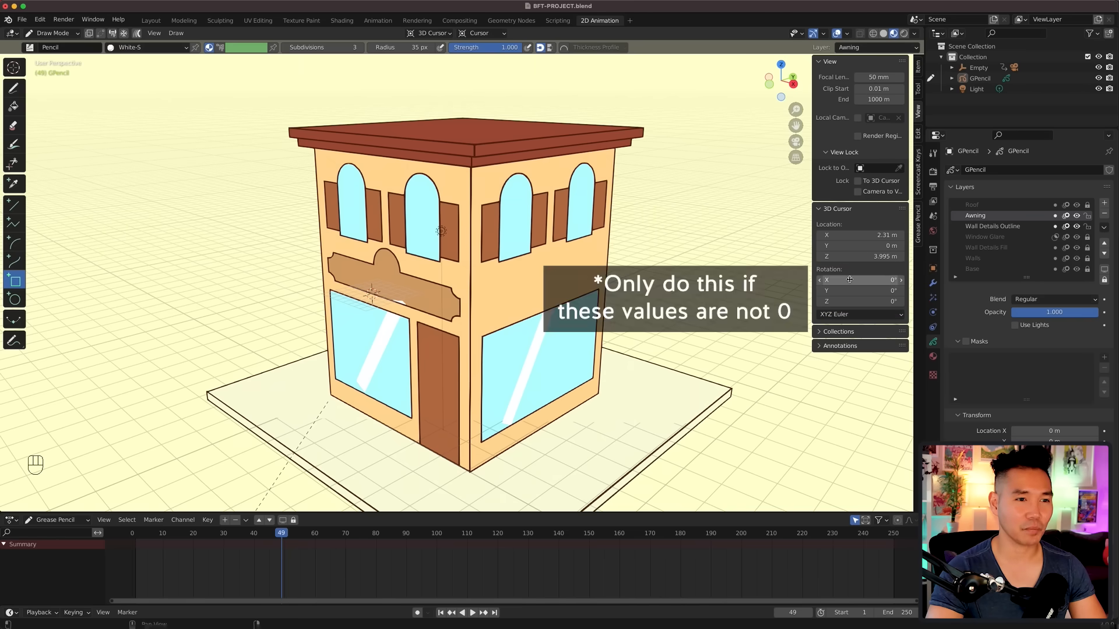
pyautogui.press('Return')
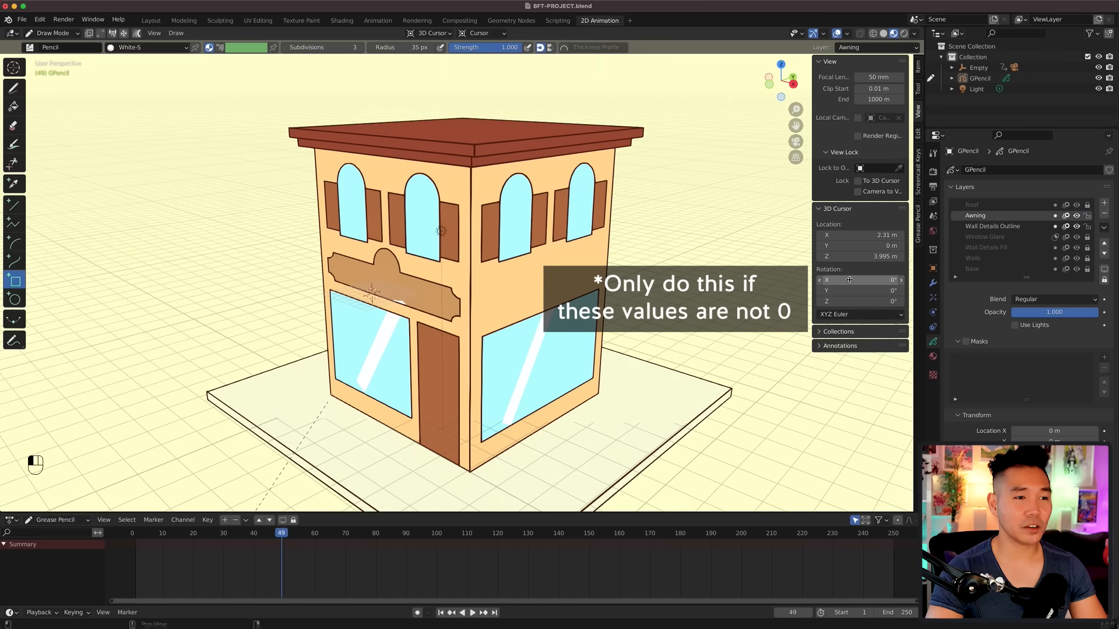
# Step: Set the 3D cursor's X rotation to 30° and view the building from directly above
pyautogui.moveTo(849, 281); pyautogui.dragTo(848, 280)
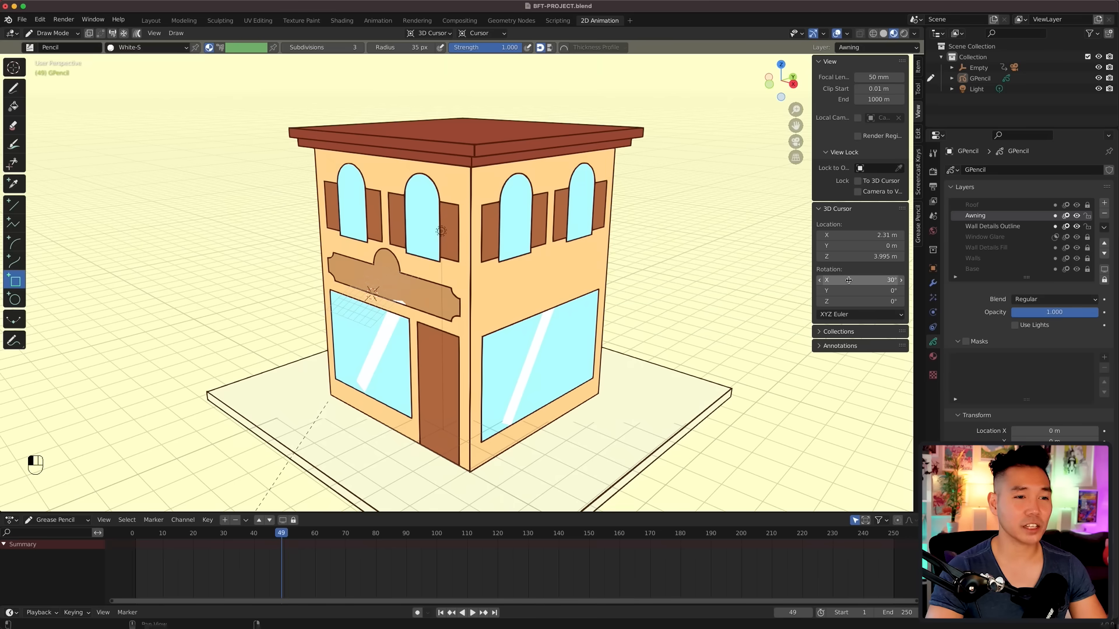
pyautogui.press('KP_7')
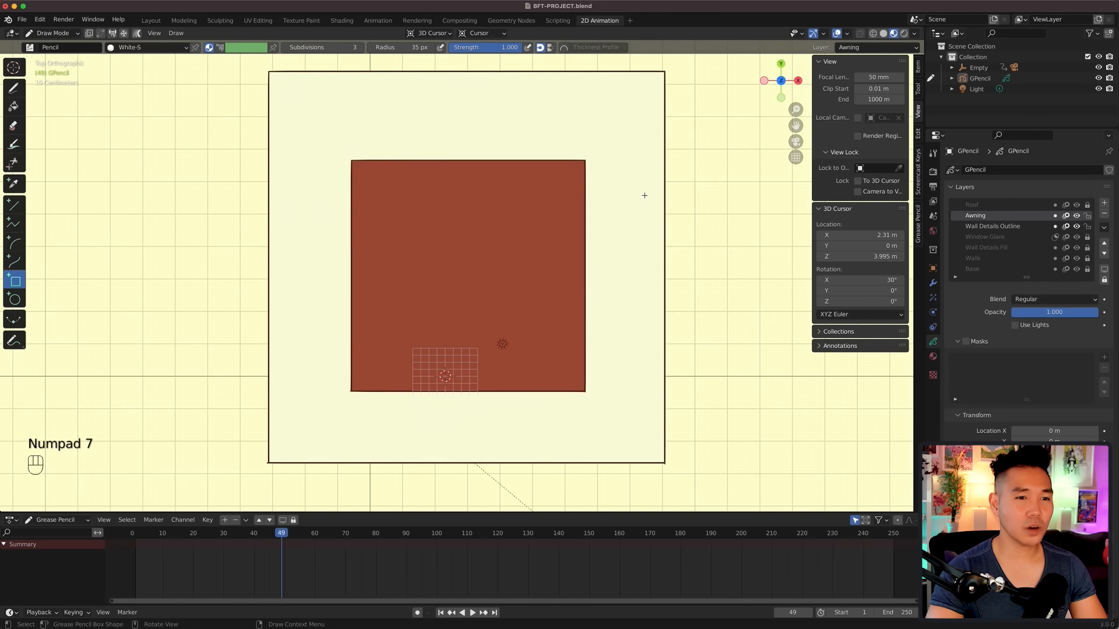
pyautogui.keyDown('shift'); pyautogui.moveTo(643, 195); pyautogui.dragTo(618, 134, button='middle'); pyautogui.keyUp('shift')
pyautogui.scroll(2, 519, 386)
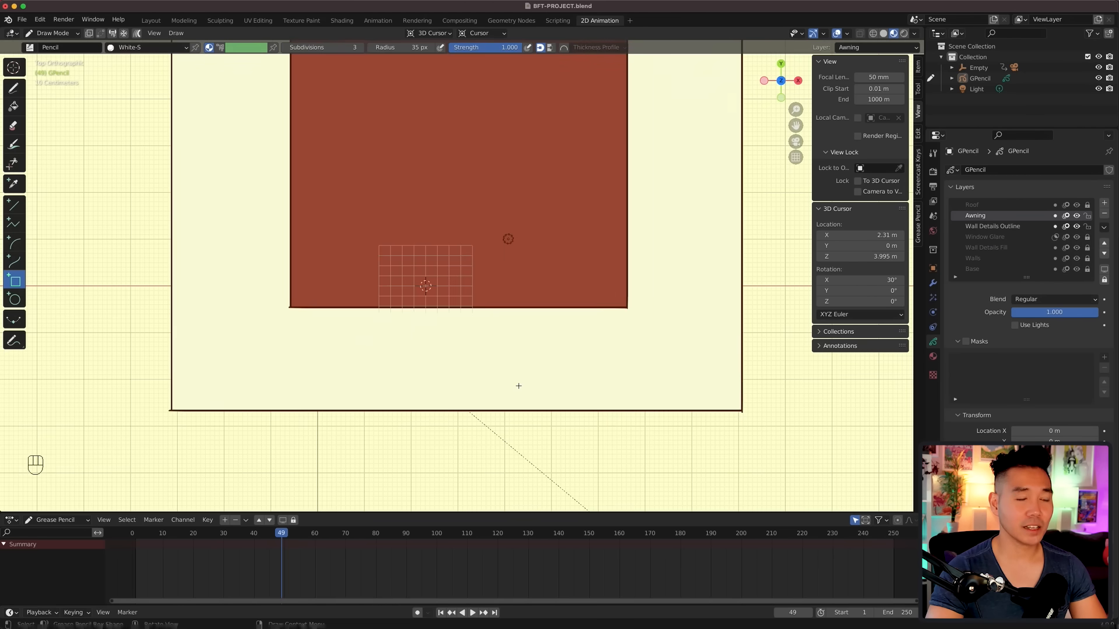
# Step: Get the Box tool ready on the Awning layer with Red as the active material
pyautogui.hotkey('shift', 'space')
pyautogui.click(377, 327)
pyautogui.rightClick(377, 327)
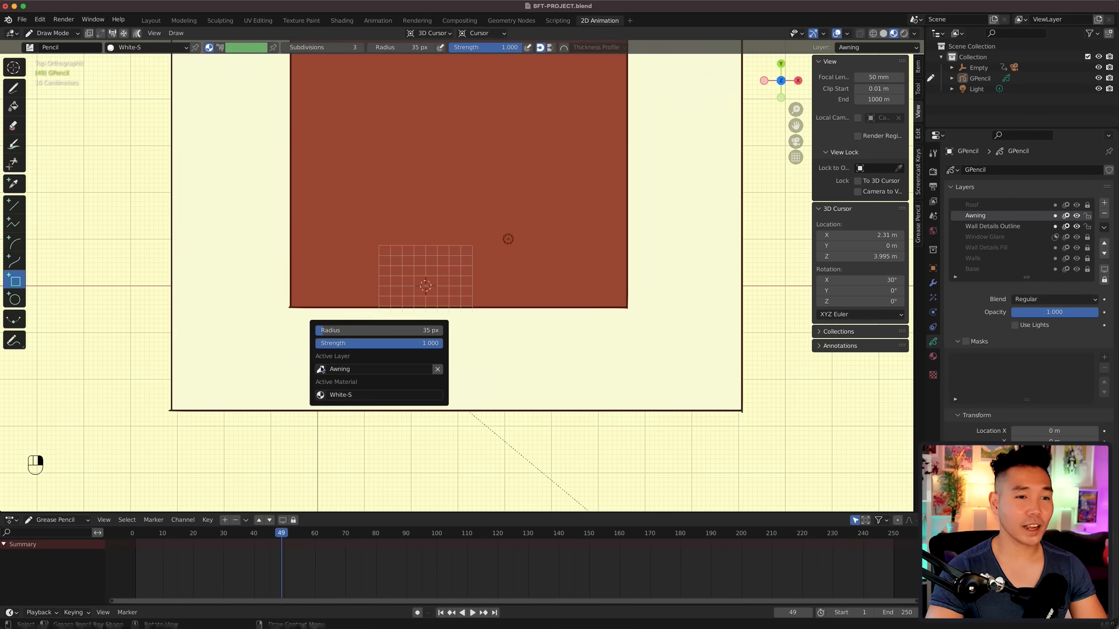
pyautogui.click(321, 369)
pyautogui.click(331, 393)
pyautogui.click(331, 396)
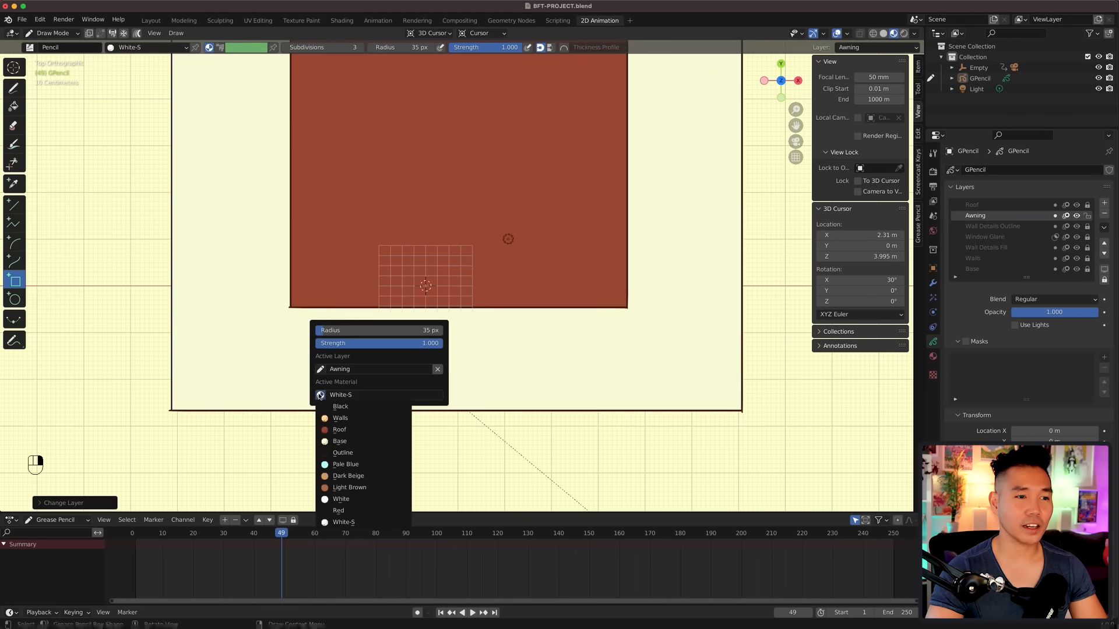
pyautogui.click(342, 511)
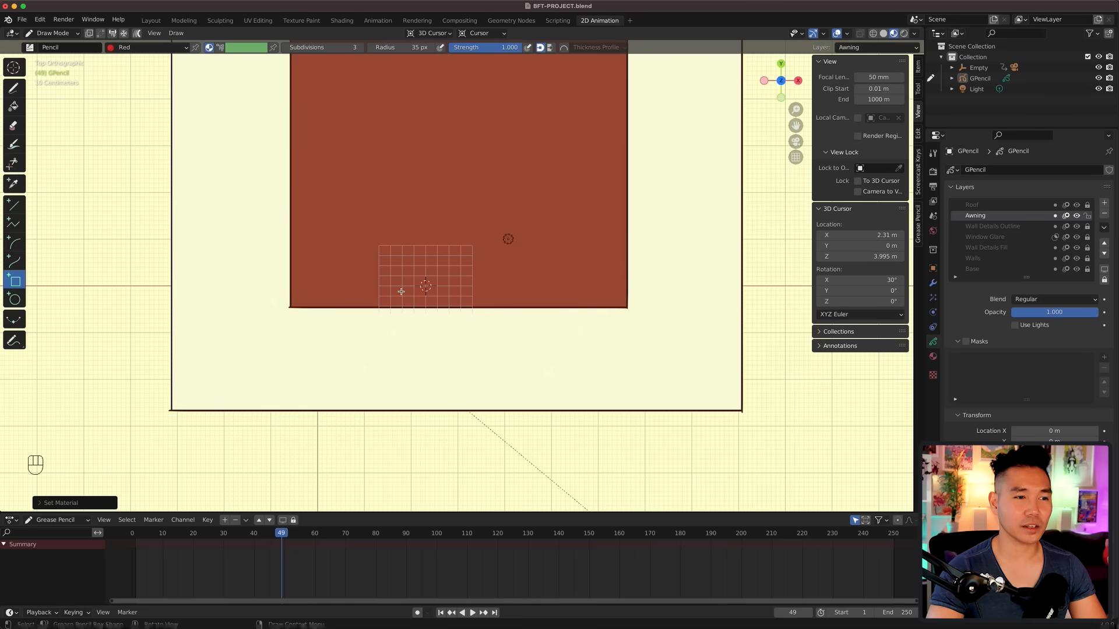
# Step: Hide the Roof layer and draw a narrow red rectangle projecting from the front wall as the first awning stripe
pyautogui.click(1076, 205)
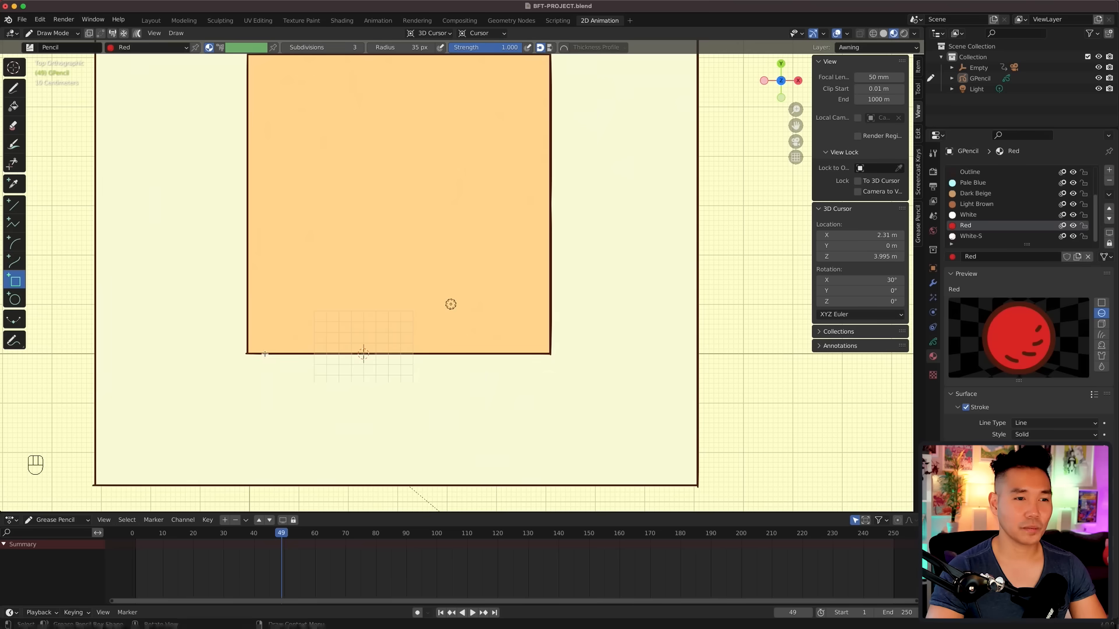
pyautogui.moveTo(264, 353); pyautogui.dragTo(286, 406)
pyautogui.press('Return')
pyautogui.press('Tab')
pyautogui.press('KP_0')
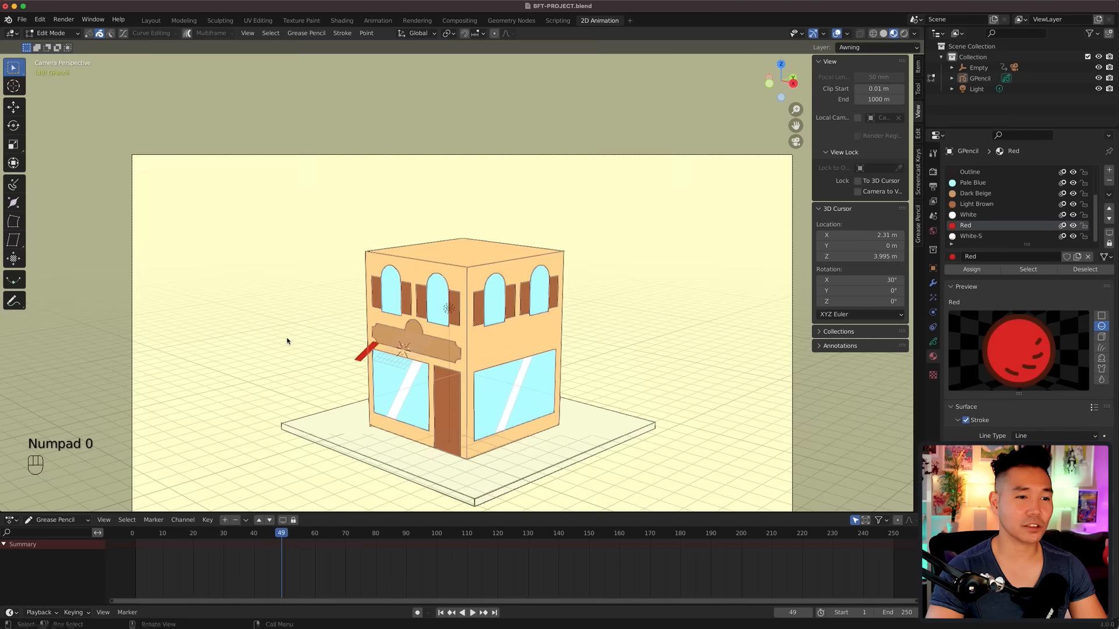
pyautogui.press('KP_7')
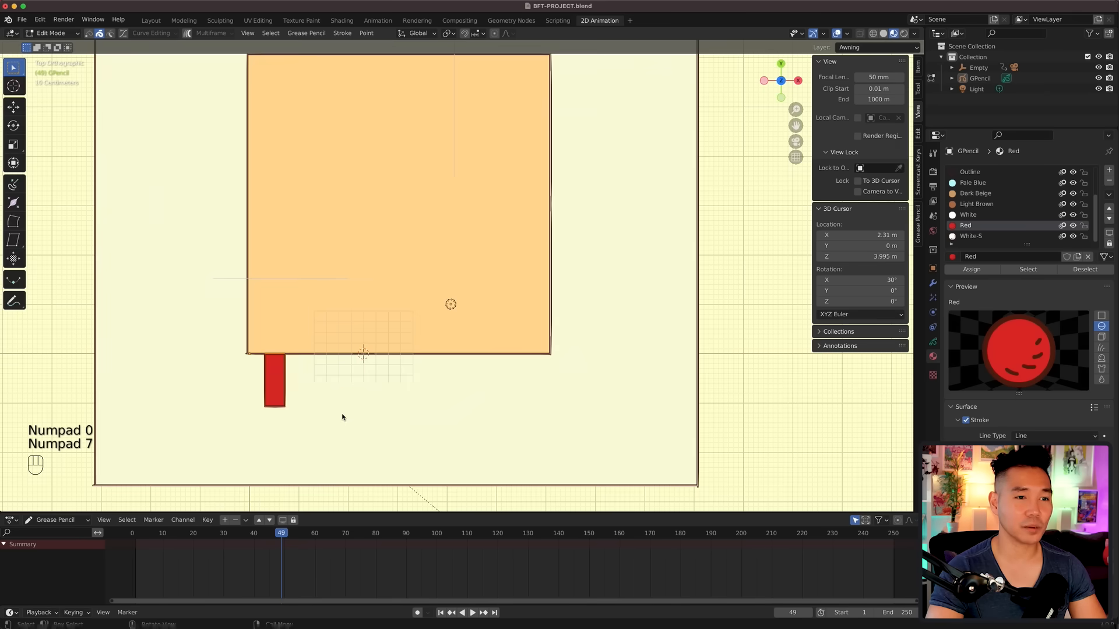
# Step: Duplicate the red stripe along X so it sits beside the original, and assign the White-S material to the copy
pyautogui.scroll(3, 338, 415)
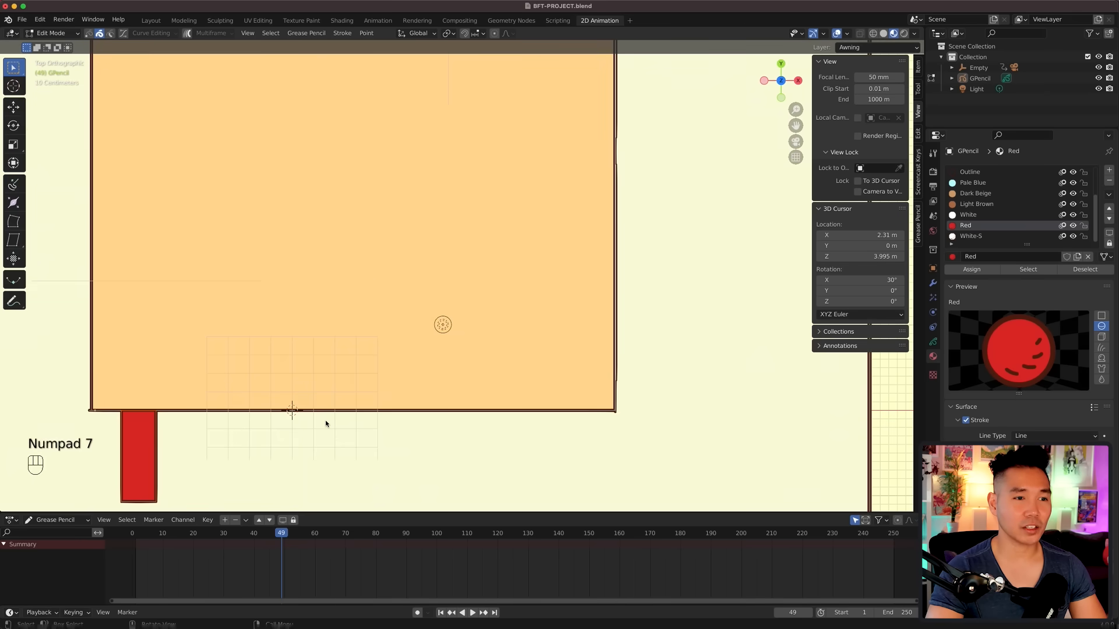
pyautogui.hotkey('shift', 'd')
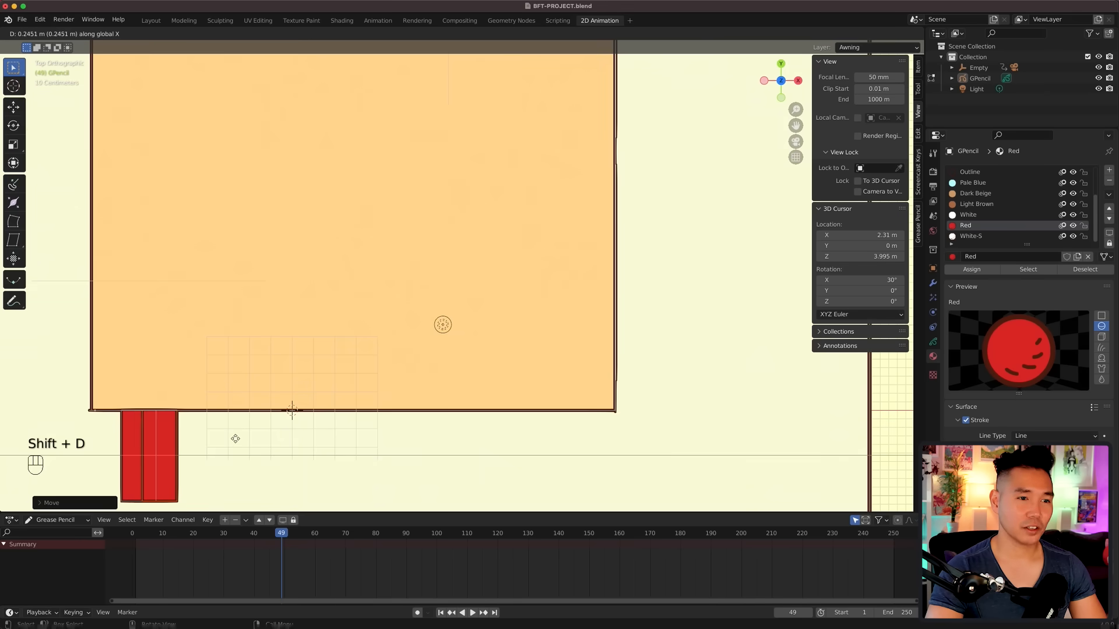
pyautogui.rightClick(245, 439)
pyautogui.click(970, 236)
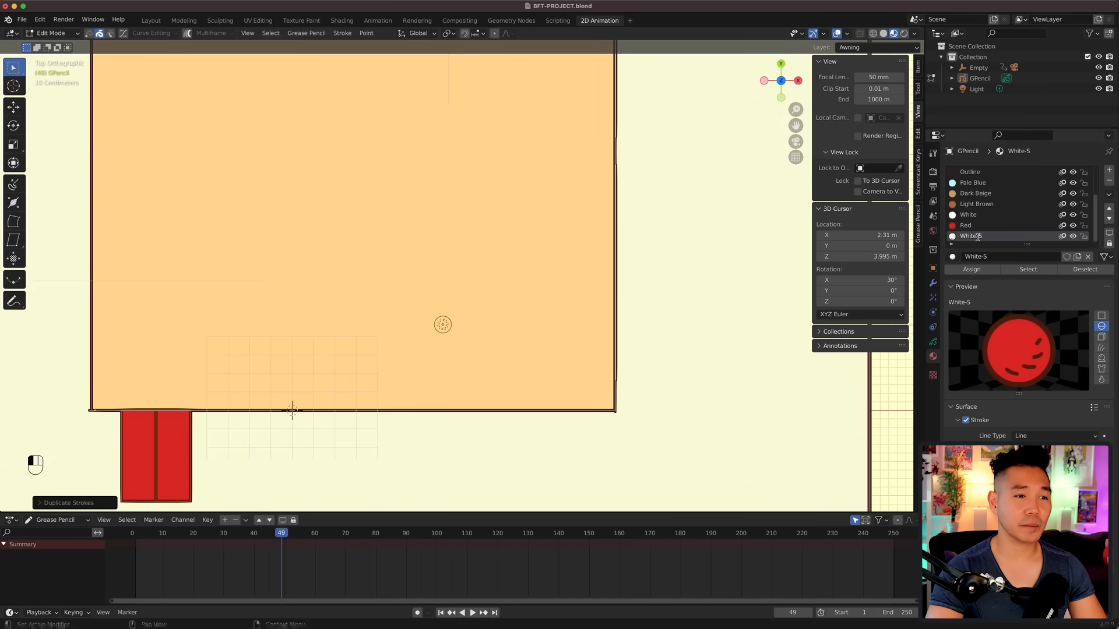
pyautogui.click(970, 269)
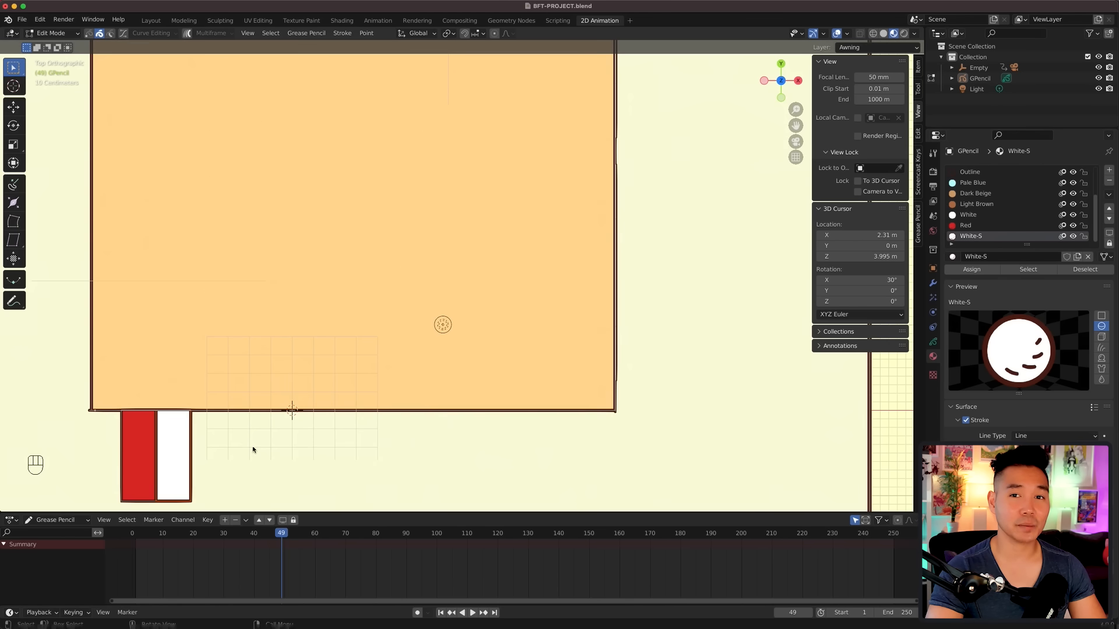
# Step: Duplicate the red and white stripe pair along X, placing the copy directly next to the first pair
pyautogui.click(109, 466)
pyautogui.moveTo(118, 466); pyautogui.dragTo(263, 492)
pyautogui.scroll(-3, 309, 455)
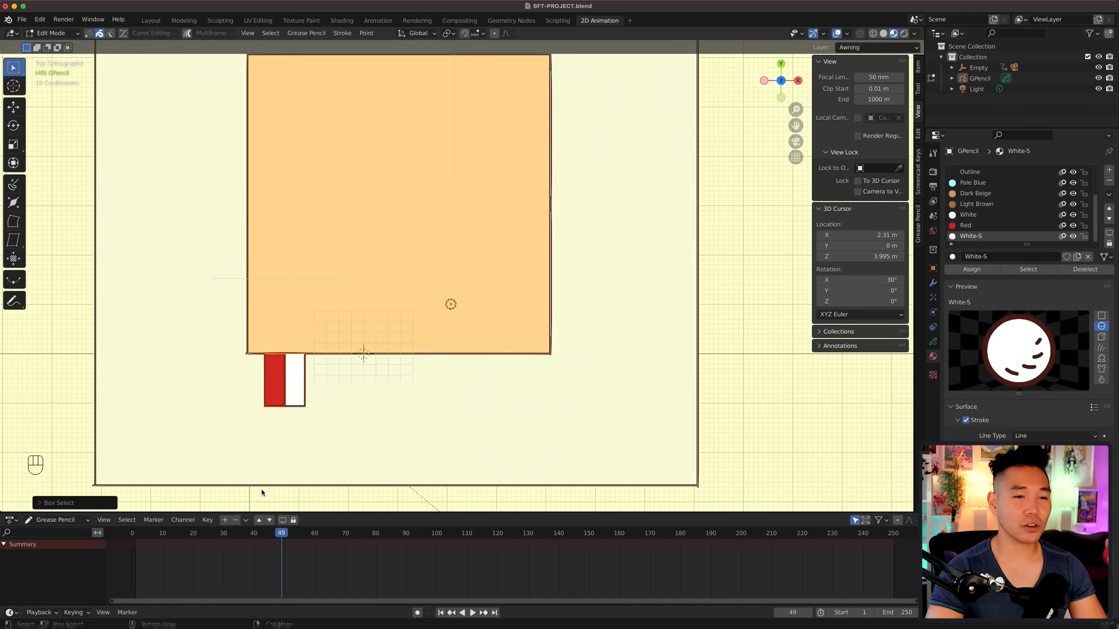
pyautogui.hotkey('shift', 'd')
pyautogui.press('x')
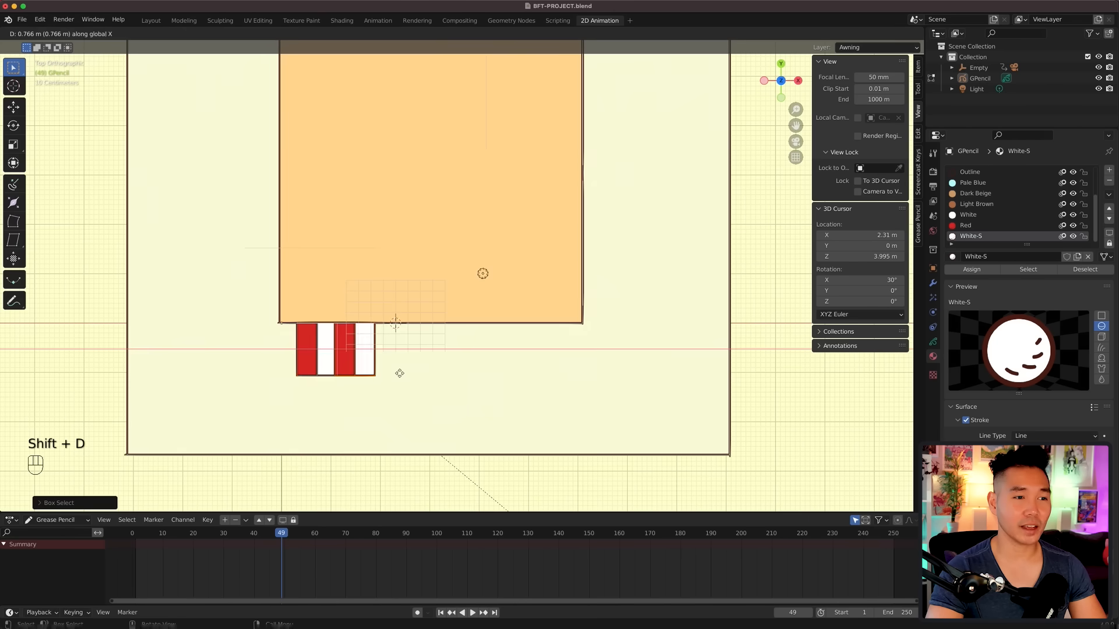
pyautogui.click(398, 375)
pyautogui.scroll(2, 399, 375)
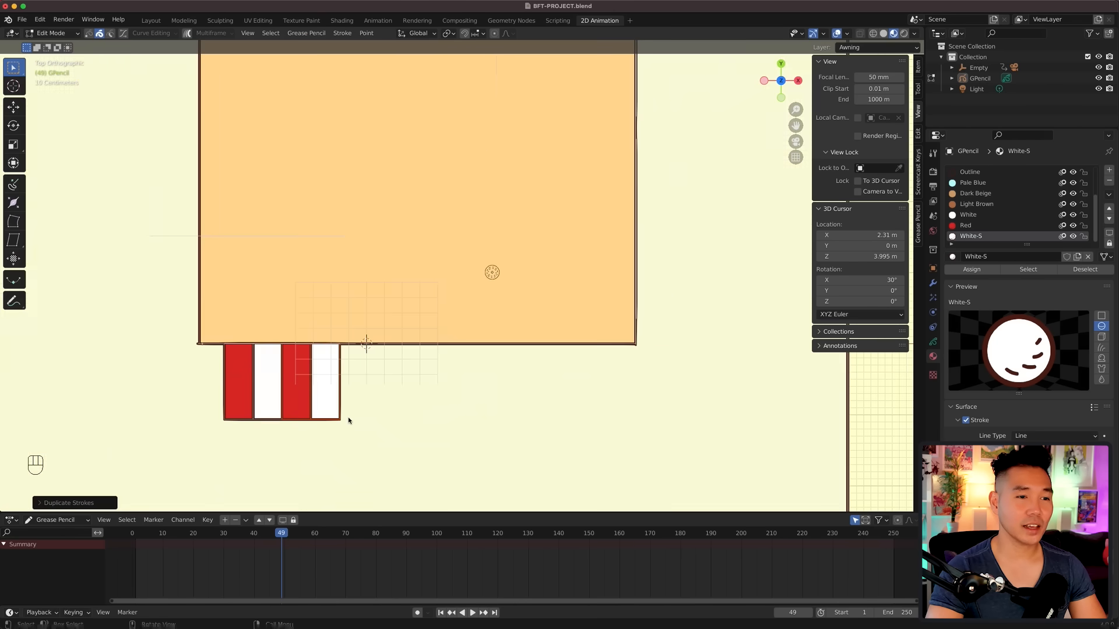
# Step: Repeat the stripe pair duplication until the awning spans the front of the building
pyautogui.hotkey('shift', 'r')
pyautogui.hotkey('shift', 'r')
pyautogui.hotkey('shift', 'r')
pyautogui.hotkey('shift', 'r')
pyautogui.hotkey('shift', 'r')
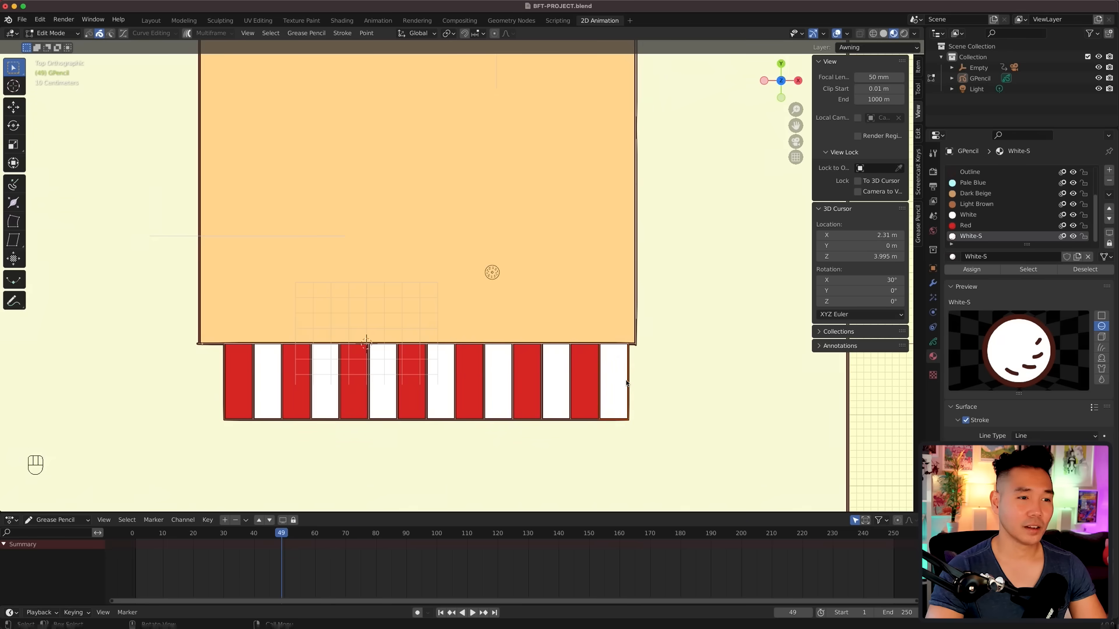
# Step: Delete the last white stripe and scale the awning along X to cover the window and door
pyautogui.press('x')
pyautogui.press('super+5')
pyautogui.press('KP_0')
pyautogui.press('5')
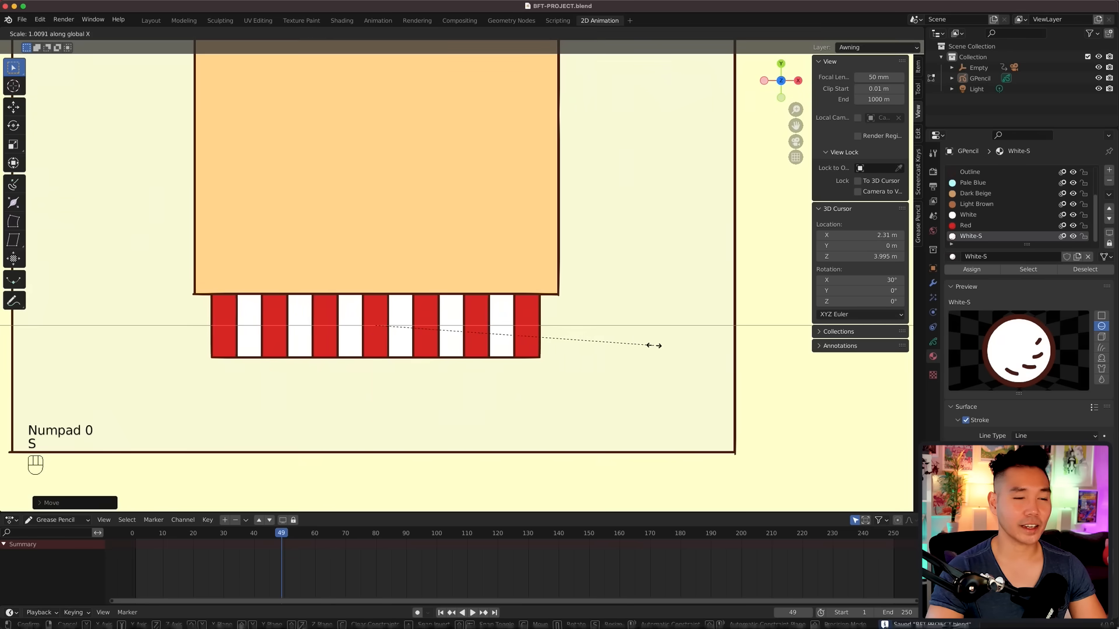
pyautogui.moveTo(654, 344); pyautogui.dragTo(554, 363, button='middle')
# Step: From the front view, snap the 3D cursor to the middle point of the first red stripe's lower edge
pyautogui.press('KP_1')
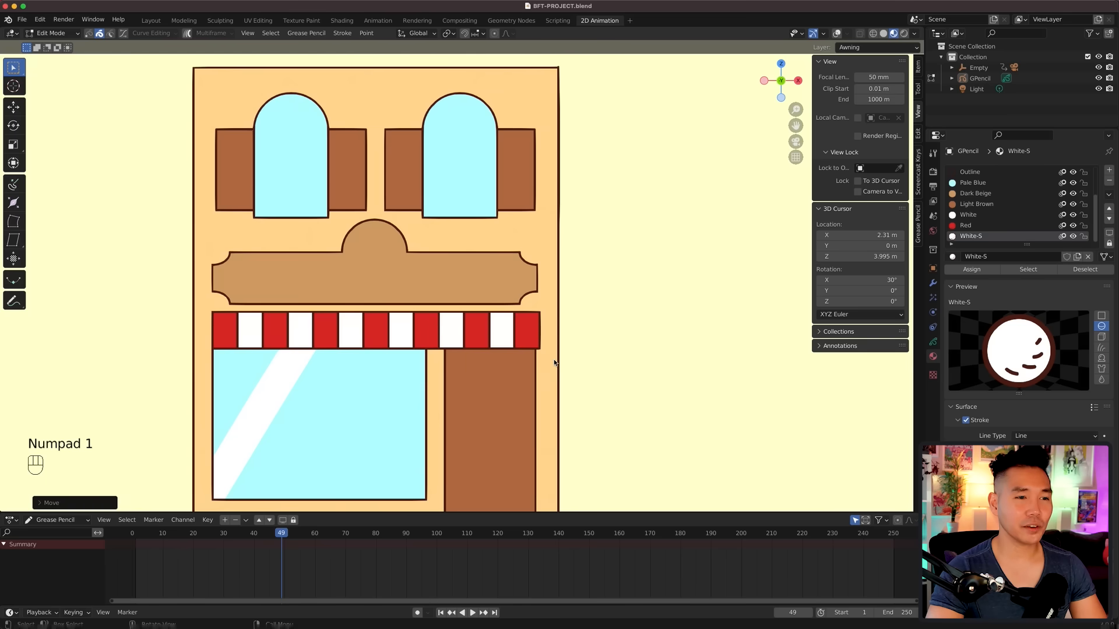
pyautogui.press('Tab')
pyautogui.press('1')
pyautogui.click(226, 348)
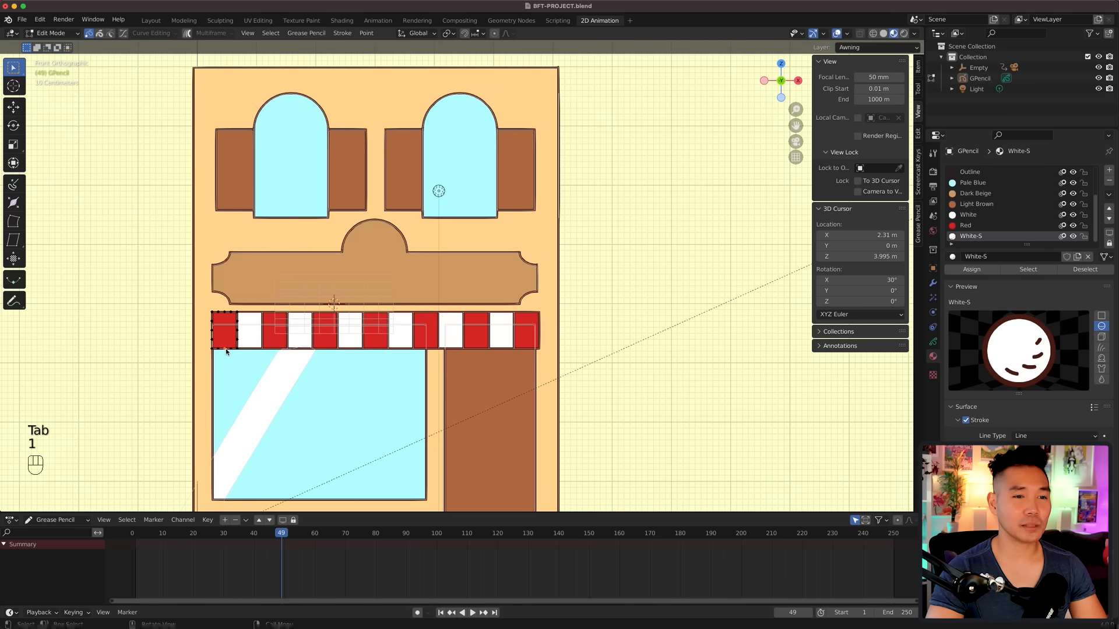
pyautogui.hotkey('shift', 's')
pyautogui.click(225, 410)
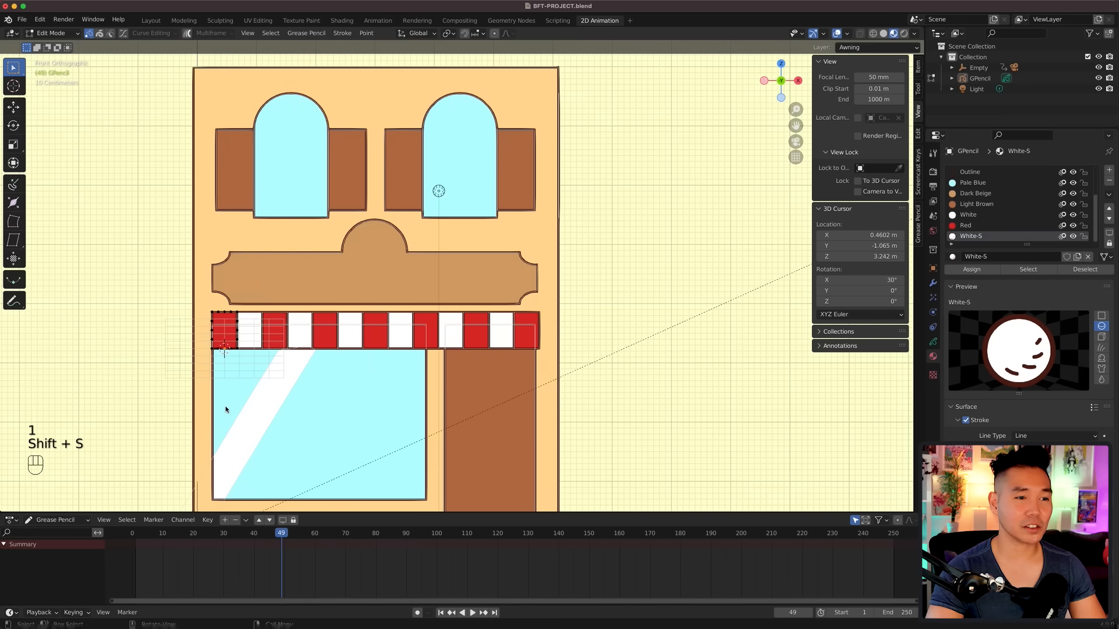
# Step: Return to Draw Mode and set the drawing plane to Front (X-Z)
pyautogui.press('Tab')
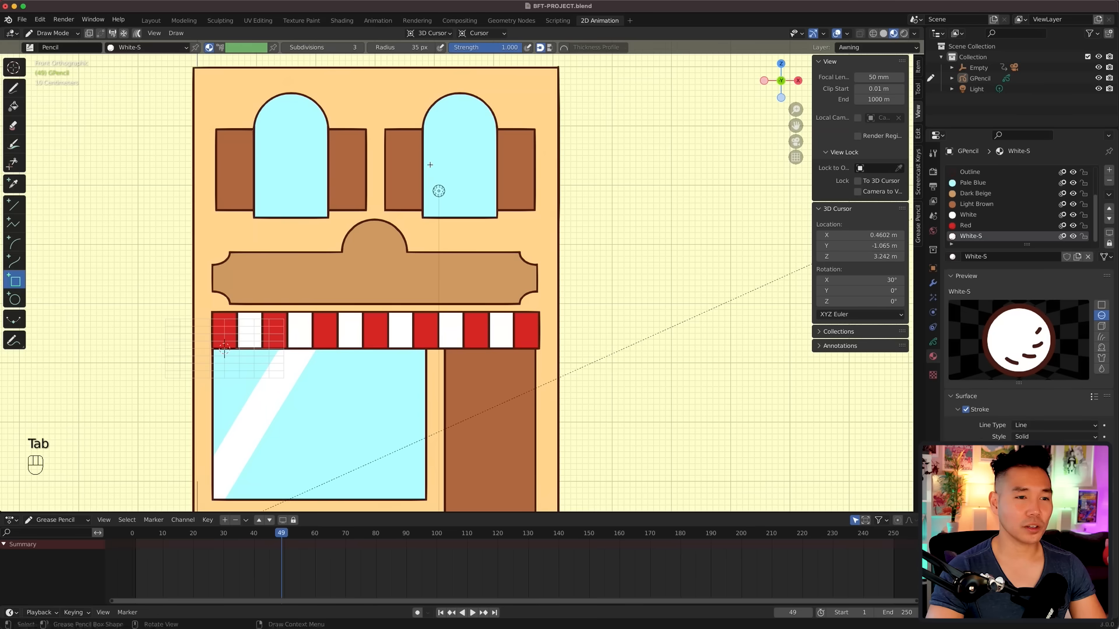
pyautogui.click(472, 33)
pyautogui.click(457, 78)
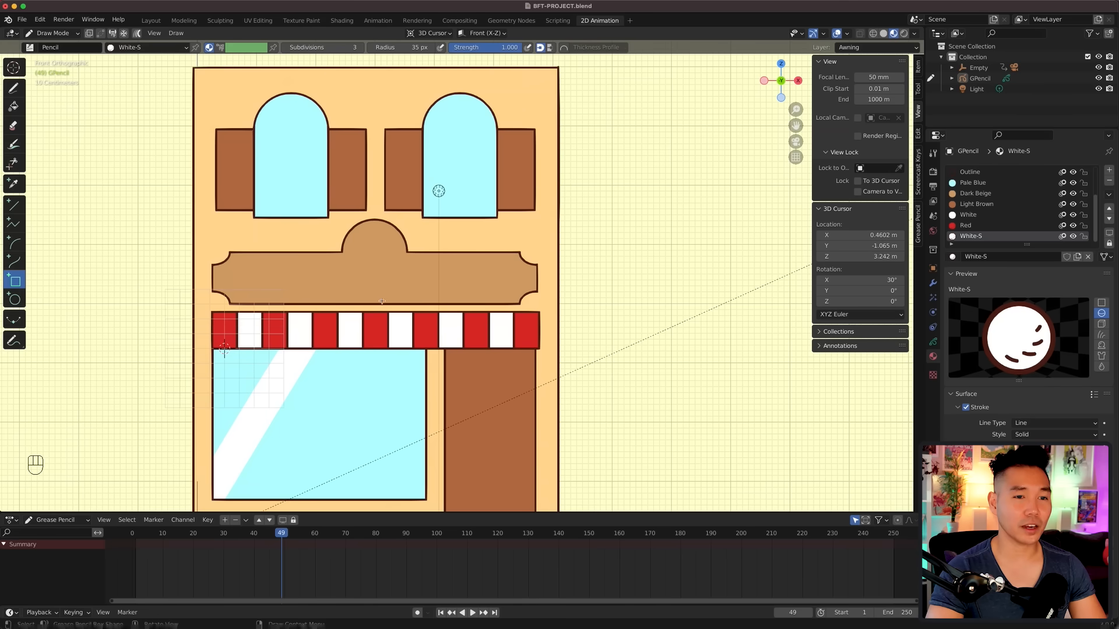
# Step: Draw a circle in the Red material, as wide as one stripe, beneath the first red stripe of the awning
pyautogui.hotkey('shift', 'space')
pyautogui.click(274, 330)
pyautogui.rightClick(232, 366)
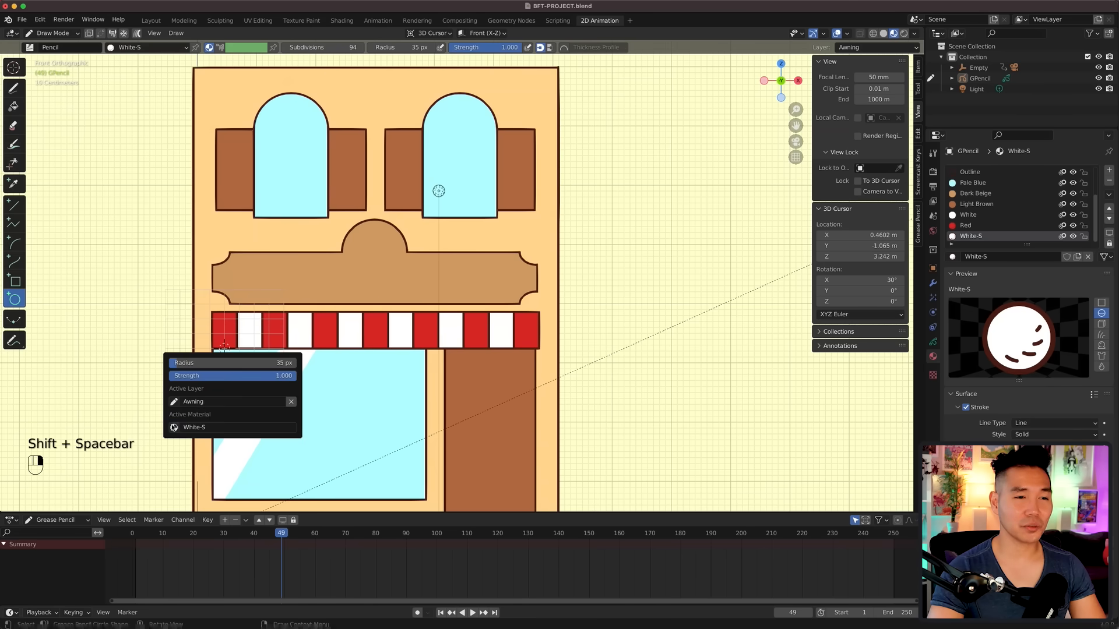
pyautogui.click(215, 427)
pyautogui.click(216, 546)
pyautogui.scroll(4, 330, 416)
pyautogui.keyDown('shift'); pyautogui.moveTo(330, 416); pyautogui.dragTo(551, 267, button='middle'); pyautogui.keyUp('shift')
pyautogui.keyDown('shift'); pyautogui.moveTo(164, 278); pyautogui.dragTo(216, 305); pyautogui.keyUp('shift')
# Step: Move the red circle down clear of the awning and delete the points of its upper half
pyautogui.press('Tab')
pyautogui.press('2')
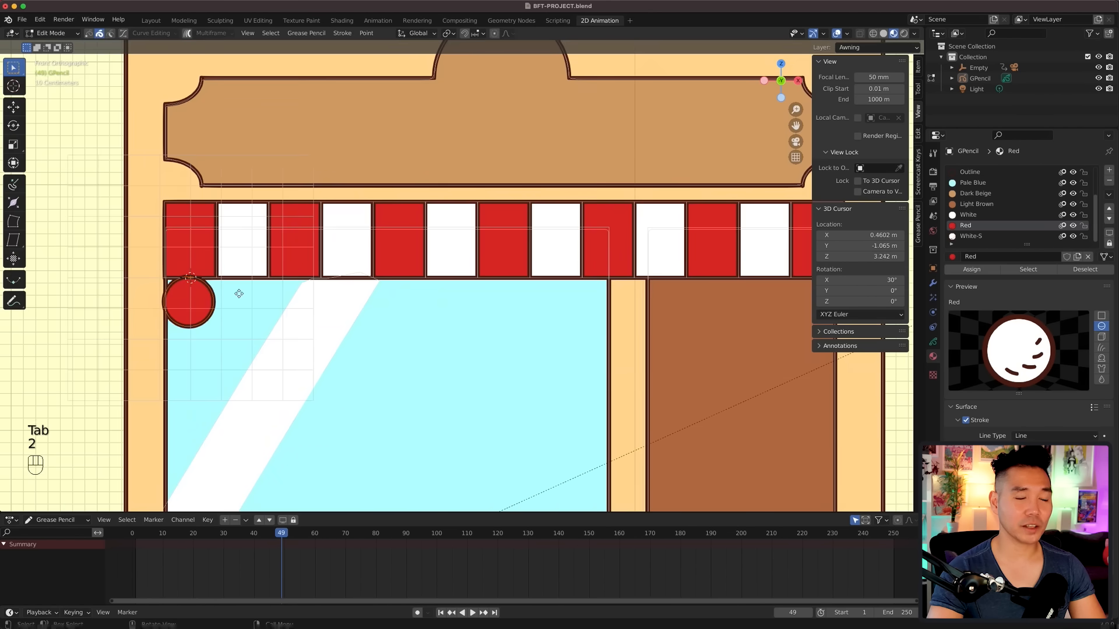
pyautogui.press('g')
pyautogui.click(243, 338)
pyautogui.press('1')
pyautogui.moveTo(125, 308); pyautogui.dragTo(157, 343)
pyautogui.press('x')
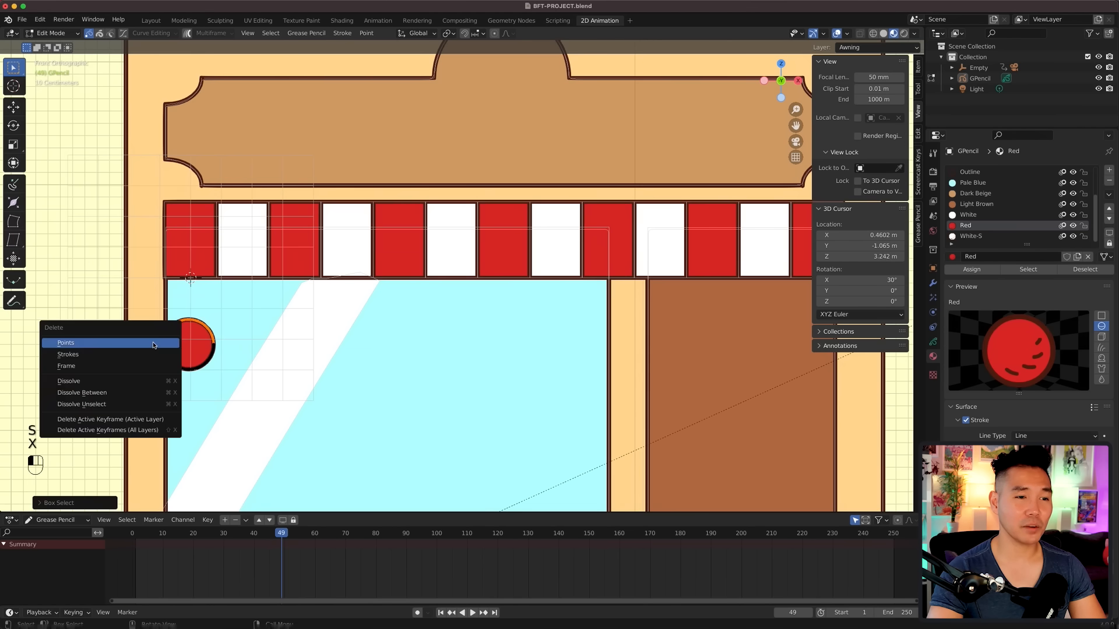
pyautogui.click(154, 344)
# Step: Move the red half circle up along Z against the lower edge of the first red stripe
pyautogui.press('Tab')
pyautogui.press('2')
pyautogui.press('Tab')
pyautogui.press('2')
pyautogui.press('g')
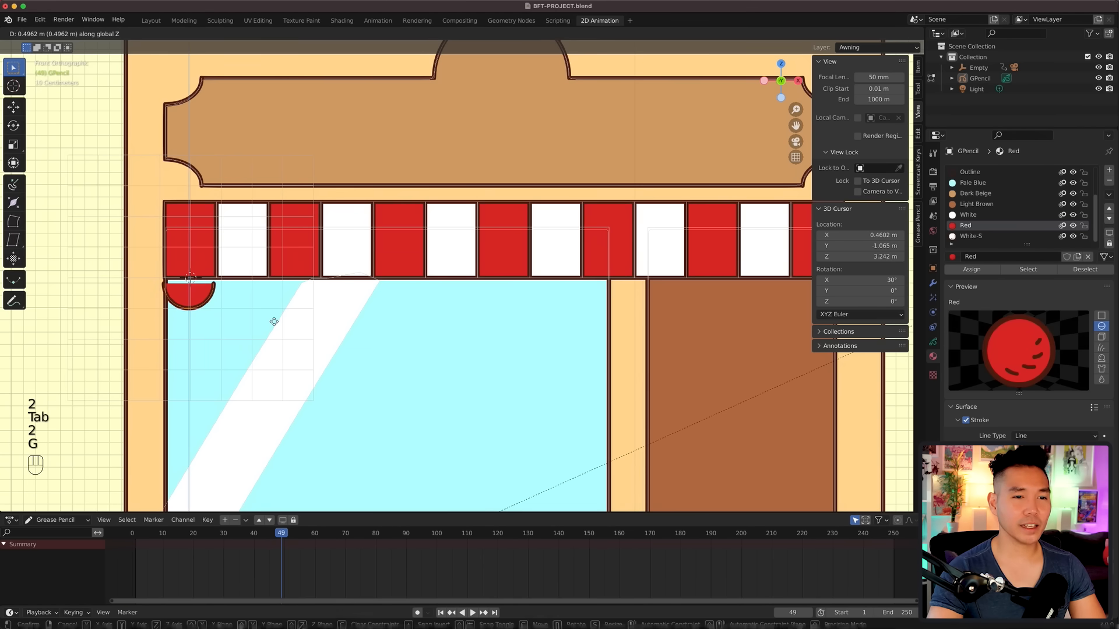
pyautogui.click(272, 320)
# Step: Duplicate the half circle along X beneath the first white stripe and assign it the White-S material
pyautogui.hotkey('shift', 'd')
pyautogui.click(327, 326)
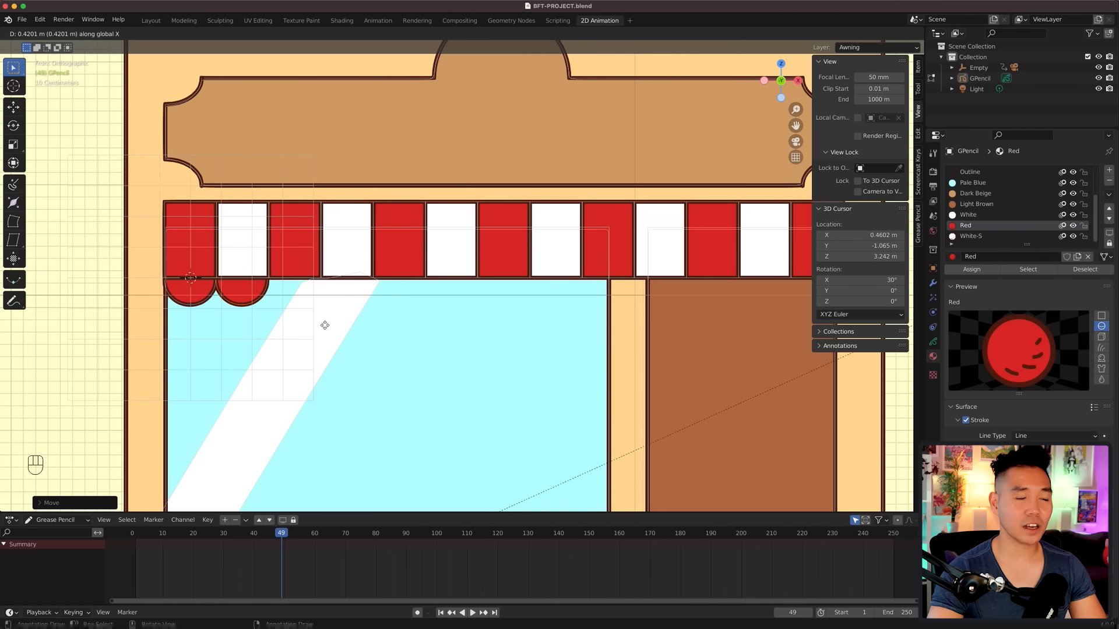
pyautogui.click(970, 236)
pyautogui.click(972, 269)
# Step: Duplicate the red and white half circle pair along X and repeat the duplication across the awning's lower edge
pyautogui.hotkey('shift', 'd')
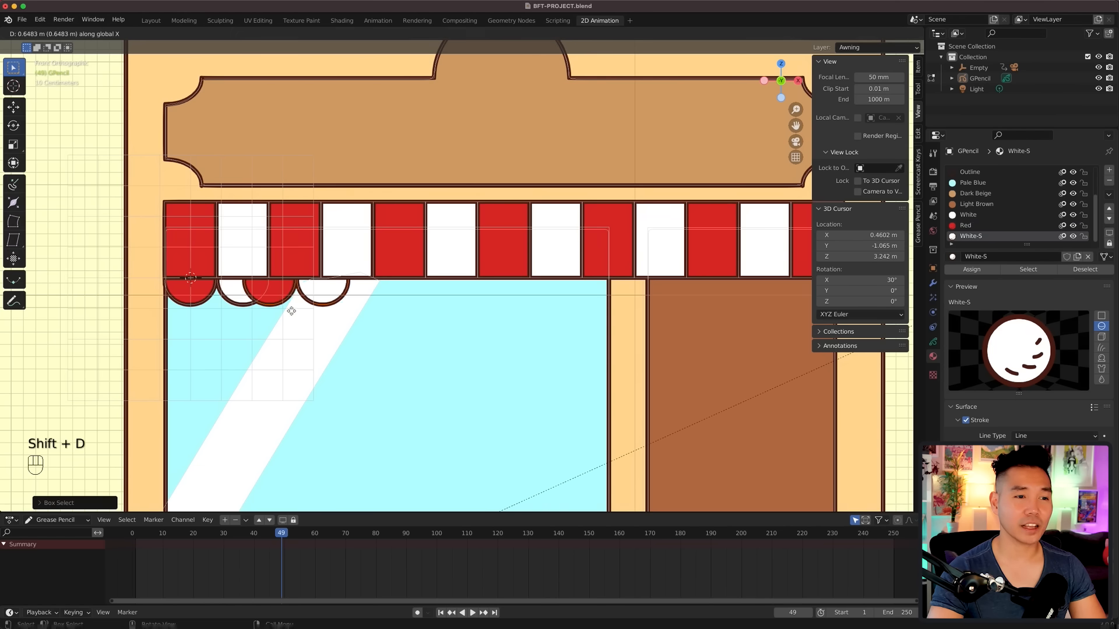
pyautogui.click(305, 312)
pyautogui.hotkey('shift', 'r')
pyautogui.hotkey('shift', 'r')
pyautogui.hotkey('shift', 'r')
pyautogui.hotkey('shift', 'r')
pyautogui.hotkey('shift', 'r')
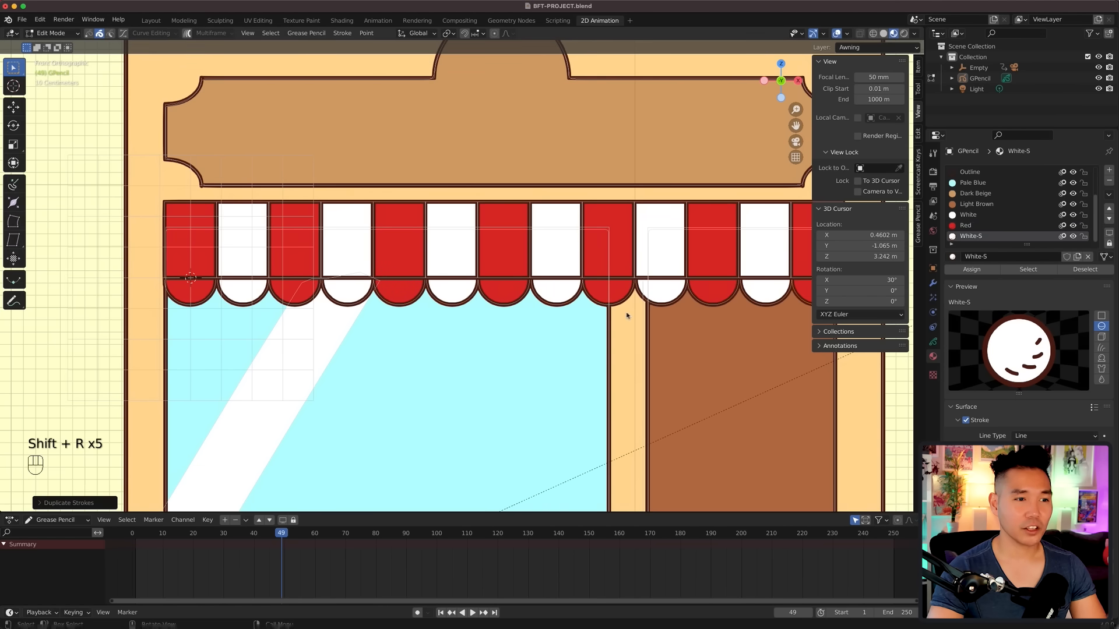
# Step: Delete the extra white half circle that sticks out past the last red stripe
pyautogui.keyDown('shift'); pyautogui.moveTo(624, 314); pyautogui.dragTo(505, 330, button='middle'); pyautogui.keyUp('shift')
pyautogui.moveTo(797, 348); pyautogui.dragTo(751, 305)
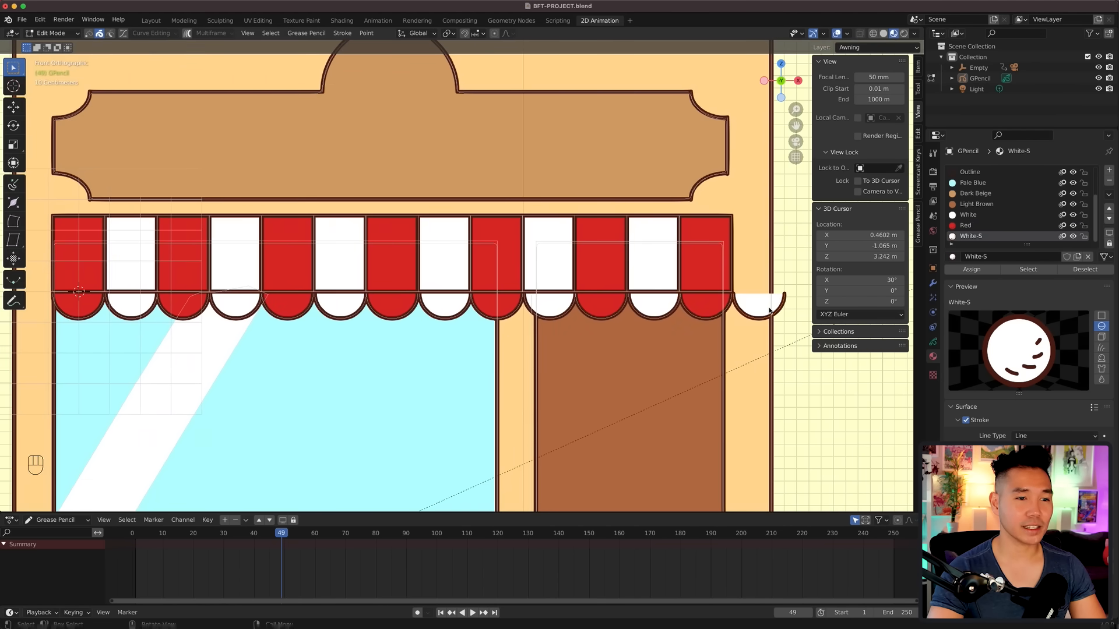
pyautogui.press('x')
pyautogui.click(751, 306)
pyautogui.scroll(-3, 740, 327)
pyautogui.moveTo(688, 362); pyautogui.dragTo(579, 379, button='middle')
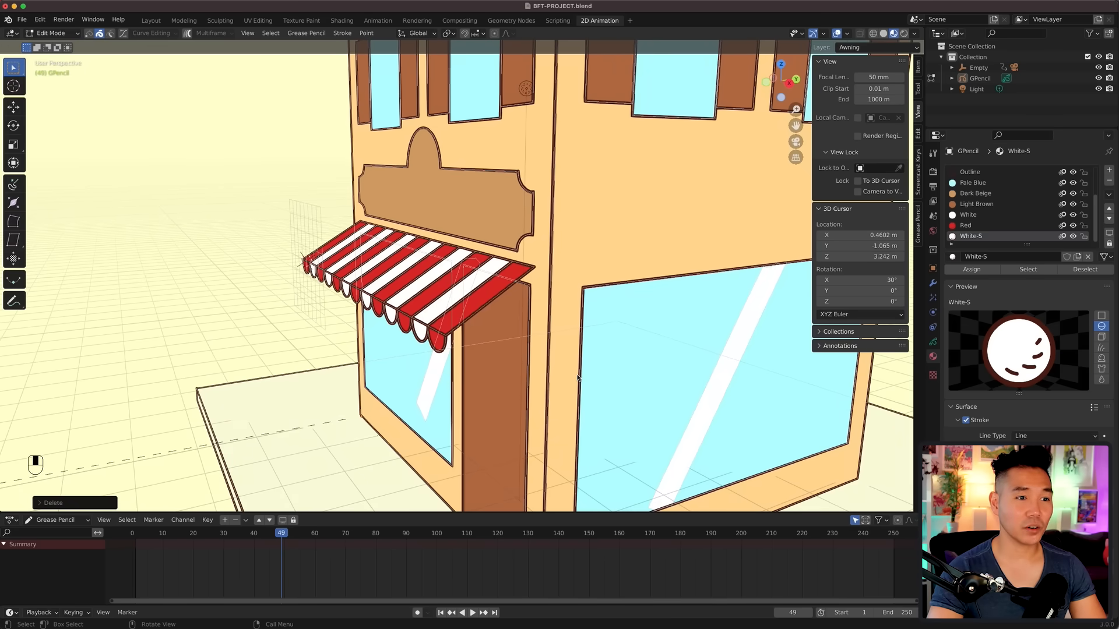
# Step: Snap the 3D cursor to the upper corner point at the awning's end beside the building corner
pyautogui.press('Tab')
pyautogui.press('Tab')
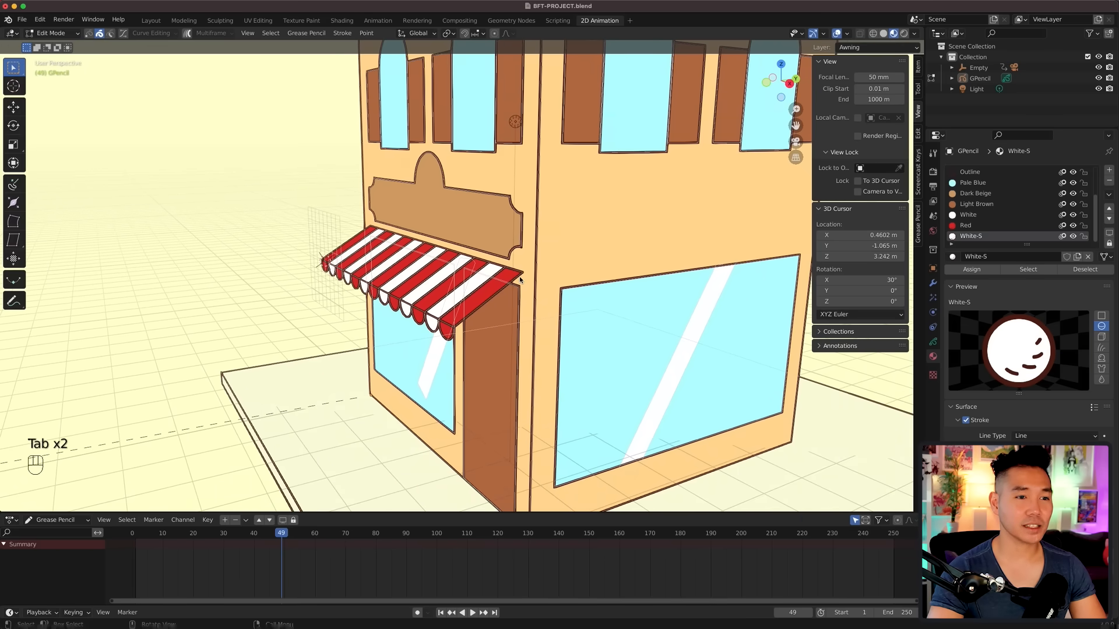
pyautogui.press('1')
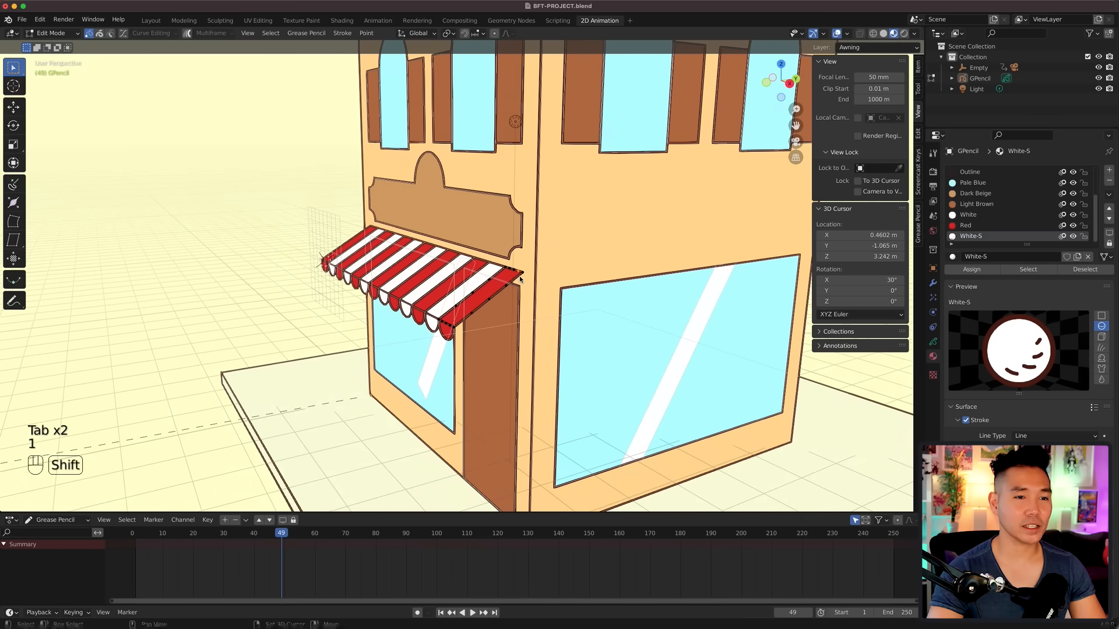
pyautogui.hotkey('shift', 's')
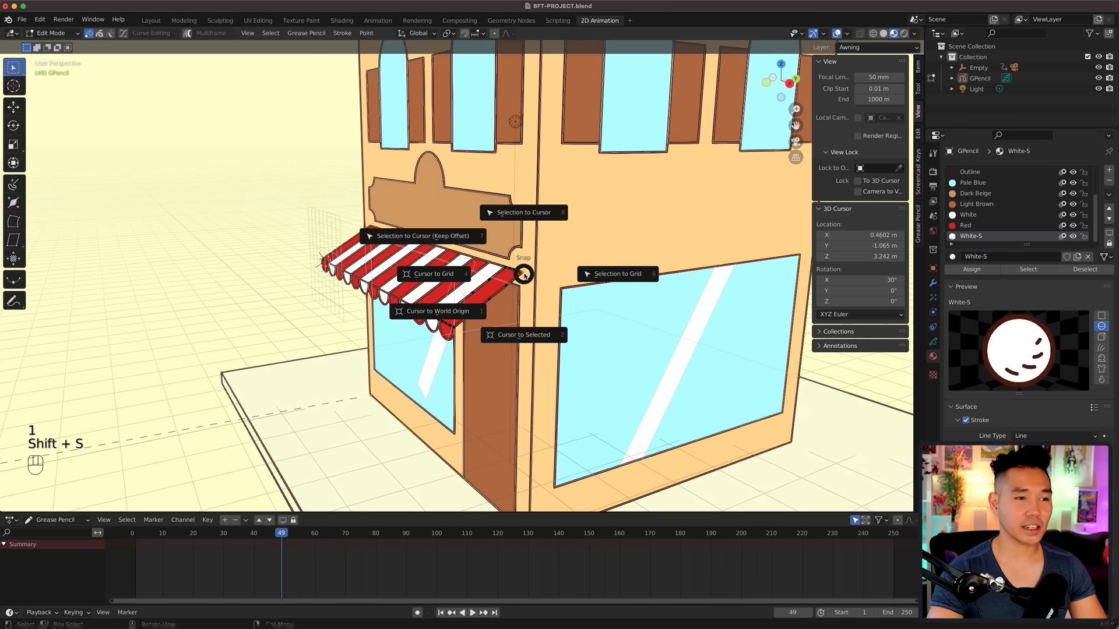
pyautogui.click(523, 331)
# Step: Switch to Draw mode with the drawing plane set to Side (Y-Z) and frame the awning's profile in the side view
pyautogui.press('Tab')
pyautogui.click(483, 33)
pyautogui.click(479, 87)
pyautogui.press('KP_3')
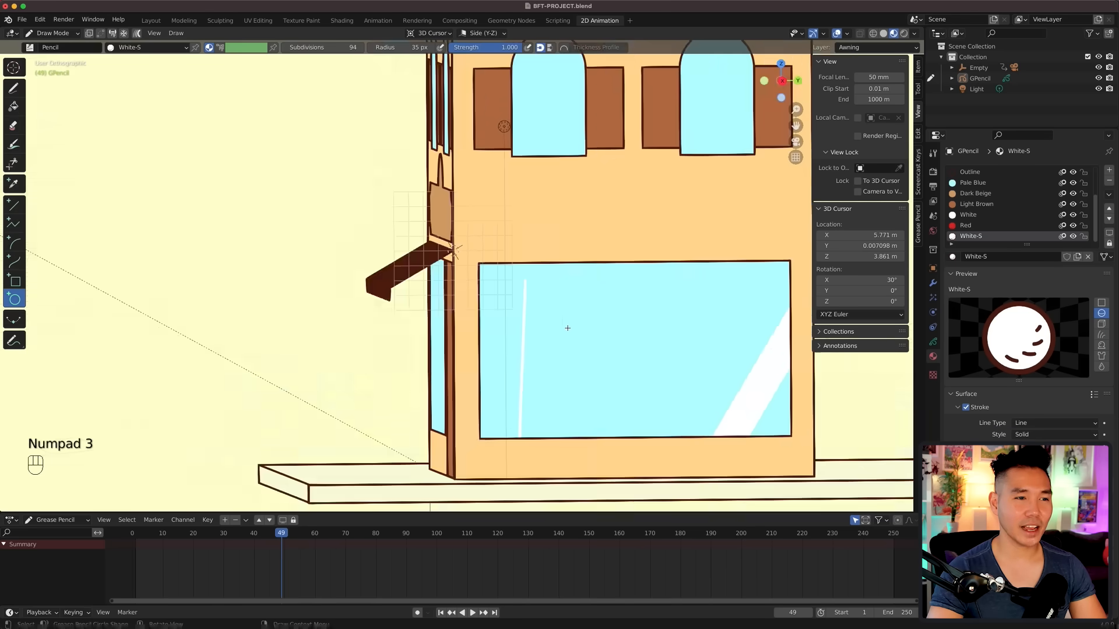
pyautogui.scroll(8, 568, 326)
pyautogui.keyDown('shift'); pyautogui.moveTo(527, 330); pyautogui.dragTo(550, 362, button='middle'); pyautogui.keyUp('shift')
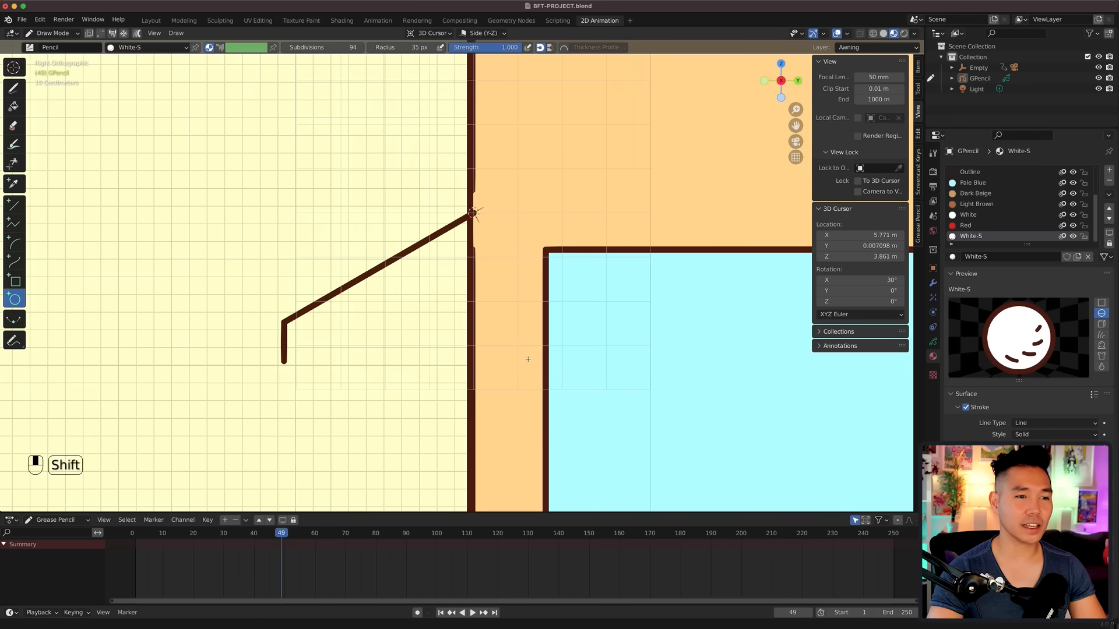
# Step: Draw a straight Red line down the wall from the 3D cursor to the height of the awning's front edge
pyautogui.click(14, 205)
pyautogui.rightClick(383, 329)
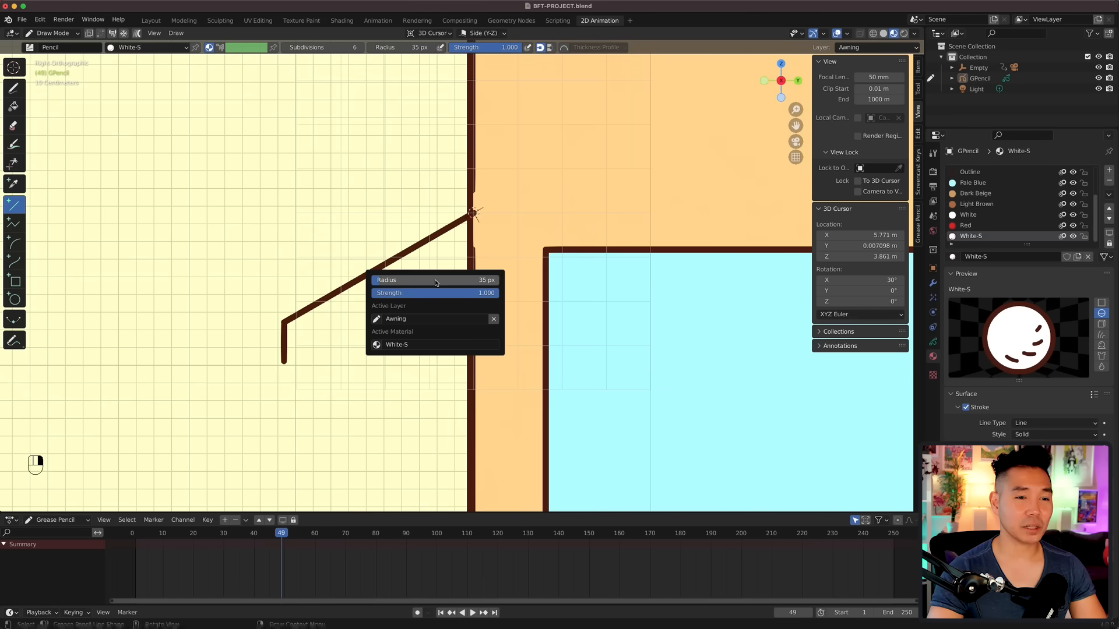
pyautogui.click(376, 345)
pyautogui.click(395, 460)
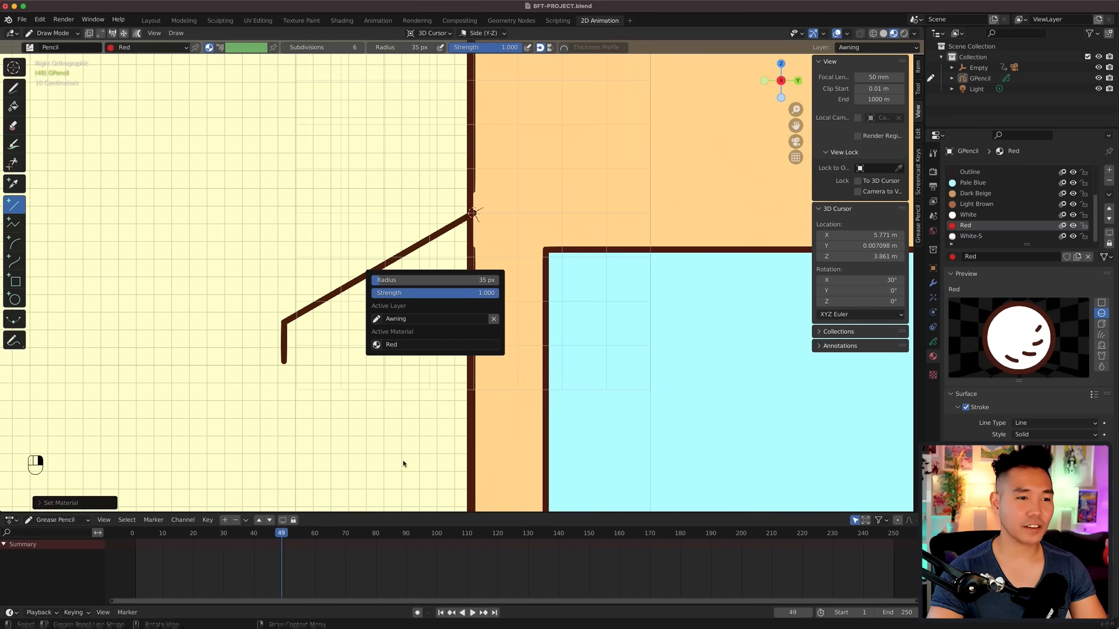
pyautogui.moveTo(472, 214); pyautogui.dragTo(471, 320)
pyautogui.middleClick(470, 321)
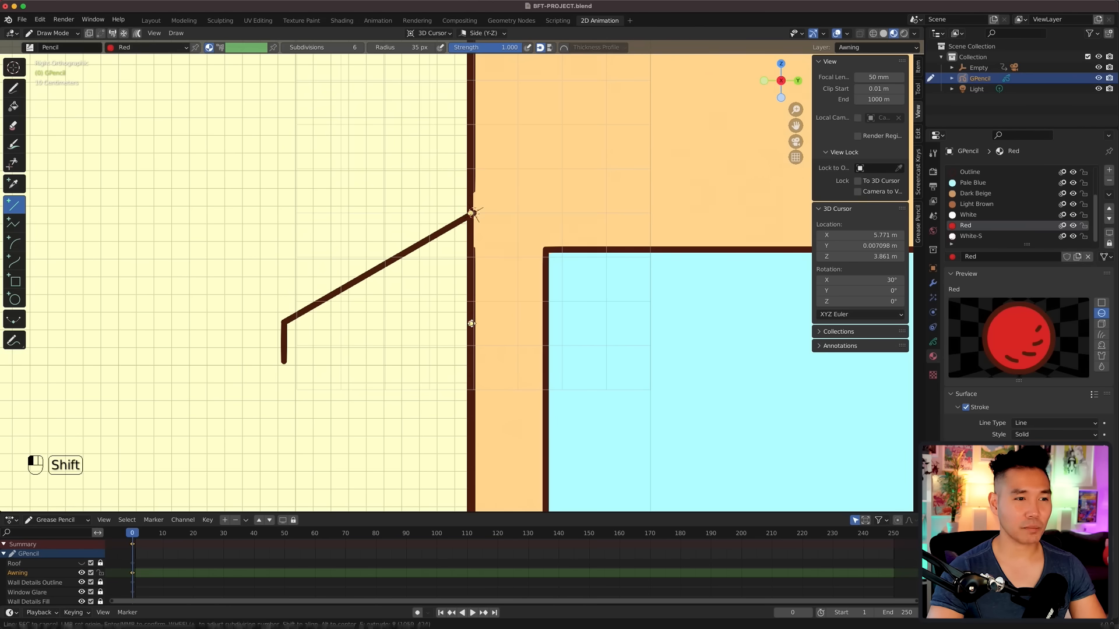
# Step: Extrude the line's lower end point about -1.064 m along Y to the awning's front corner, closing the red side triangle, and save the file
pyautogui.press('Tab')
pyautogui.press('1')
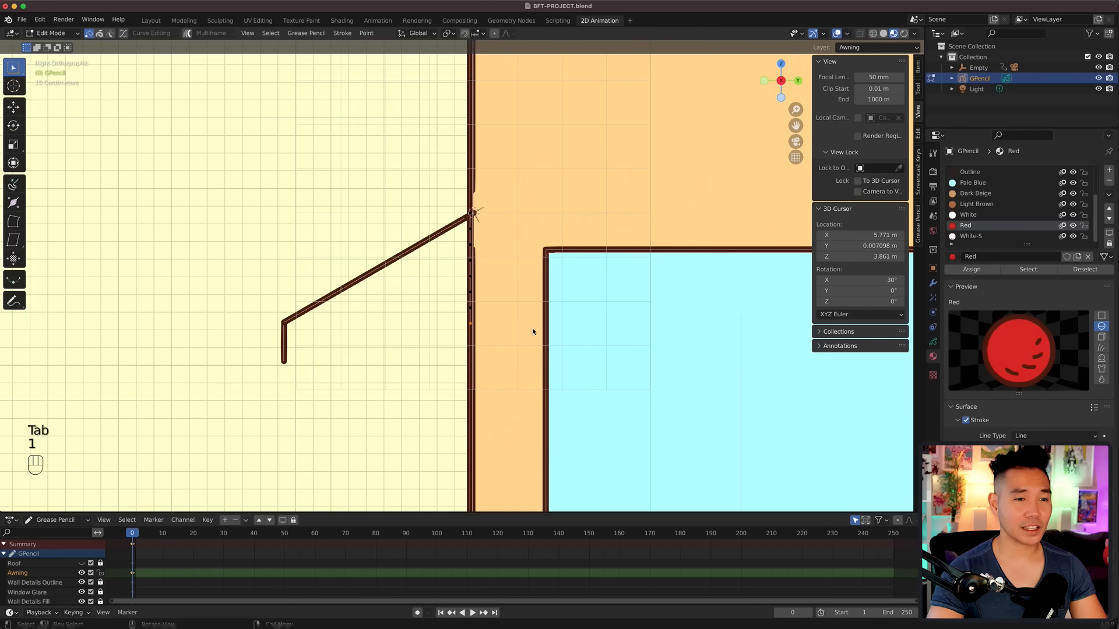
pyautogui.press('g')
pyautogui.press('y')
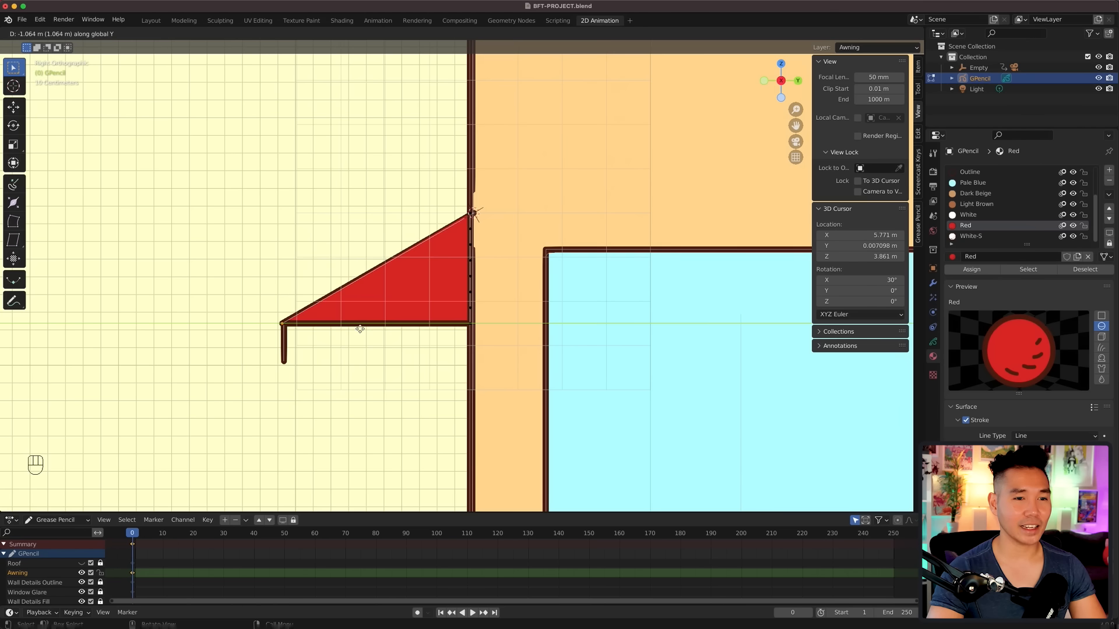
pyautogui.click(365, 329)
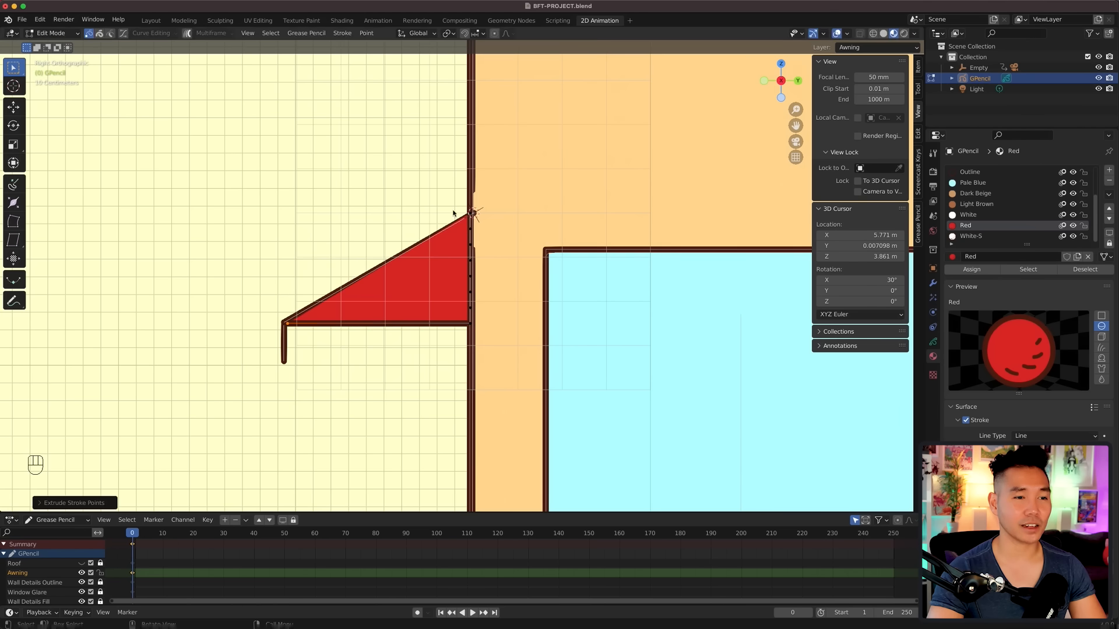
pyautogui.press('super+s')
pyautogui.moveTo(359, 324); pyautogui.dragTo(359, 308, button='middle')
pyautogui.scroll(-5, 359, 309)
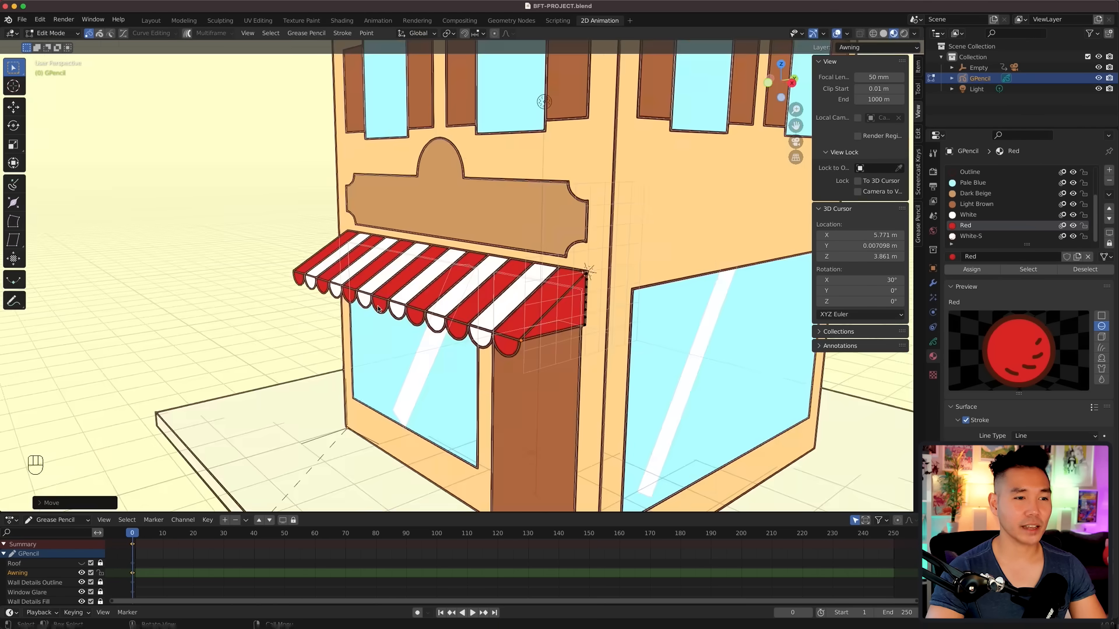
# Step: Duplicate all the awning strokes and move the copy along X in front of the building's side wall
pyautogui.press('KP_0')
pyautogui.press('a')
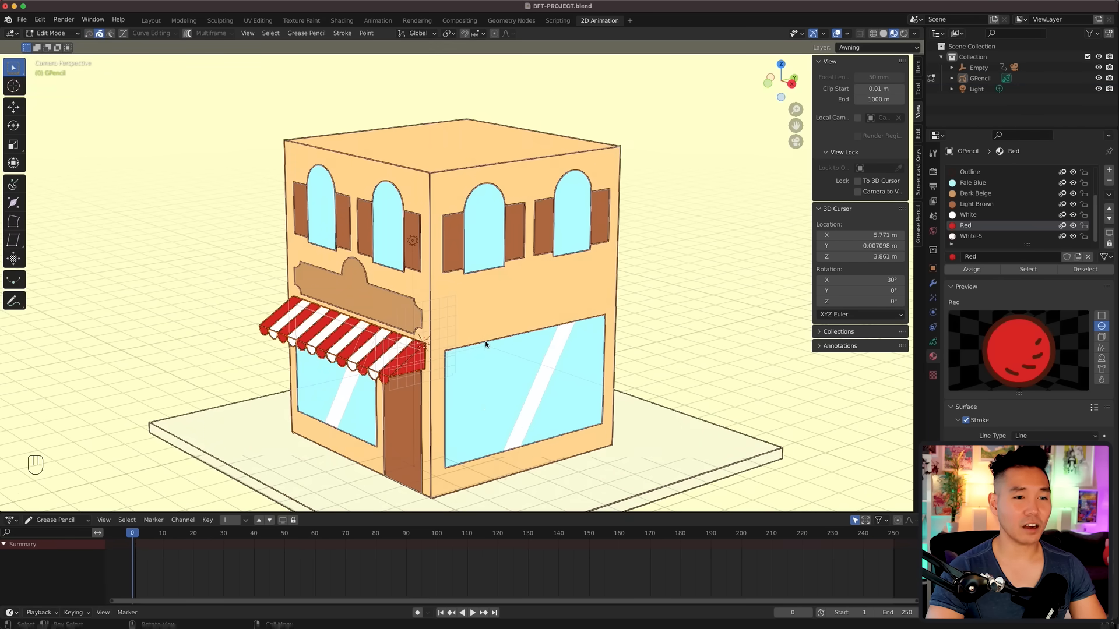
pyautogui.hotkey('shift', 'd')
pyautogui.press('x')
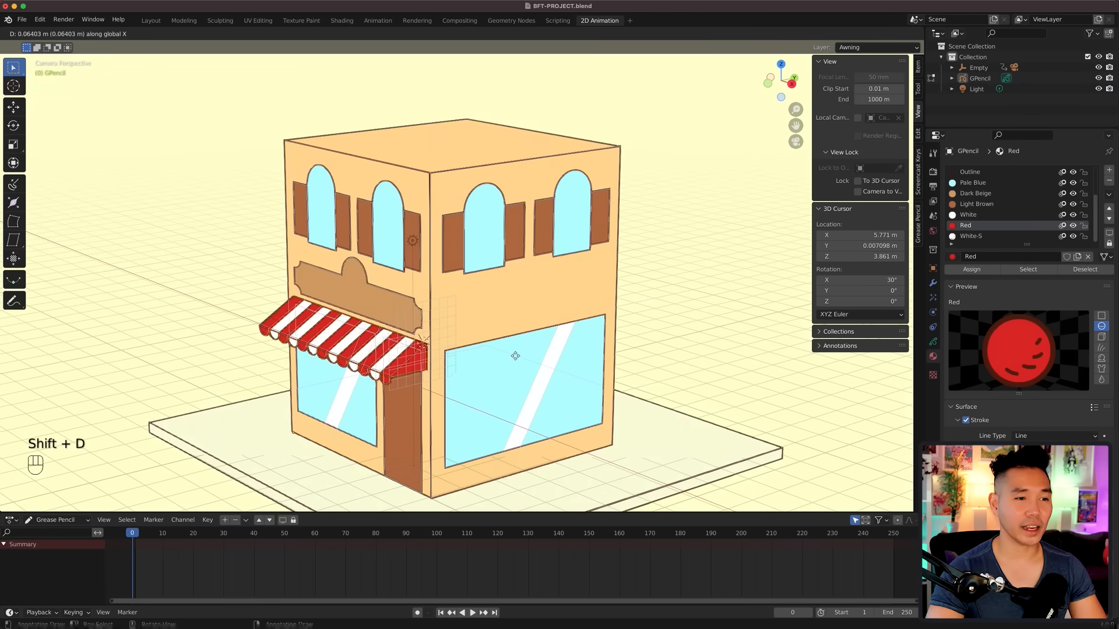
pyautogui.click(639, 412)
# Step: Rotate the duplicated awning 90° around the Z axis
pyautogui.press('r')
pyautogui.press('z')
pyautogui.press('9')
pyautogui.press('0')
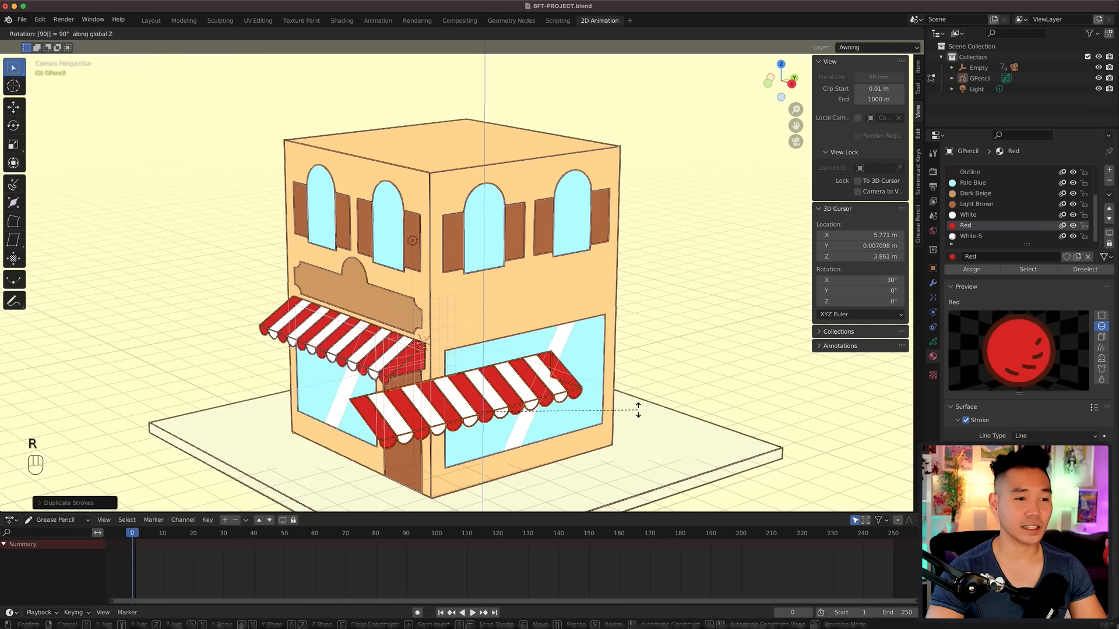
pyautogui.click(638, 412)
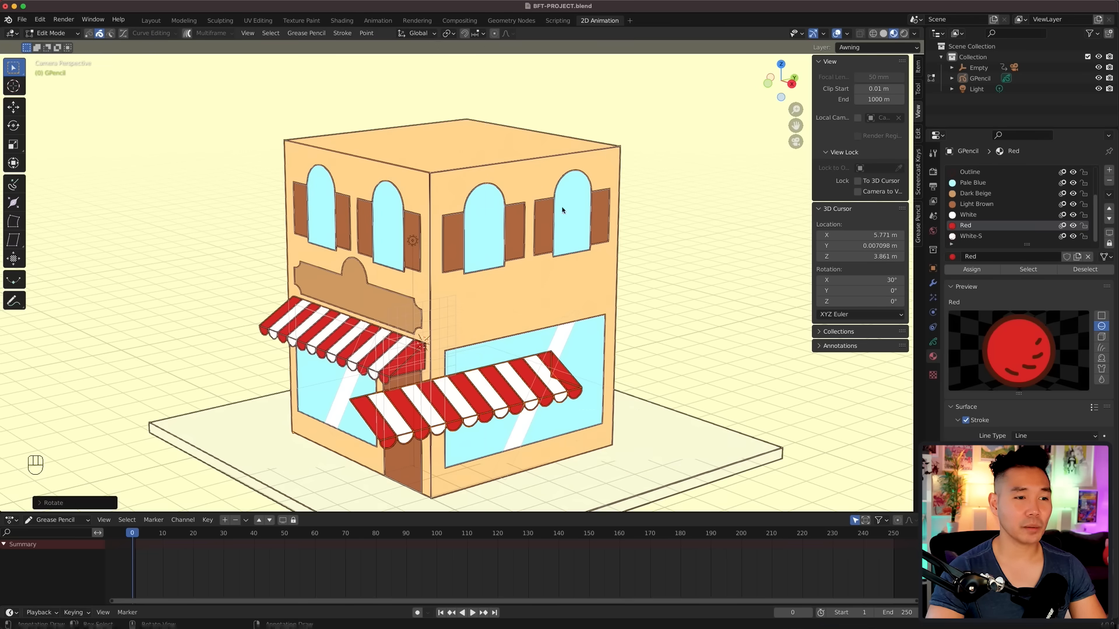
# Step: Mirror the duplicated awning across Y Global so that its closed red end faces the building corner
pyautogui.click(306, 33)
pyautogui.moveTo(307, 55)
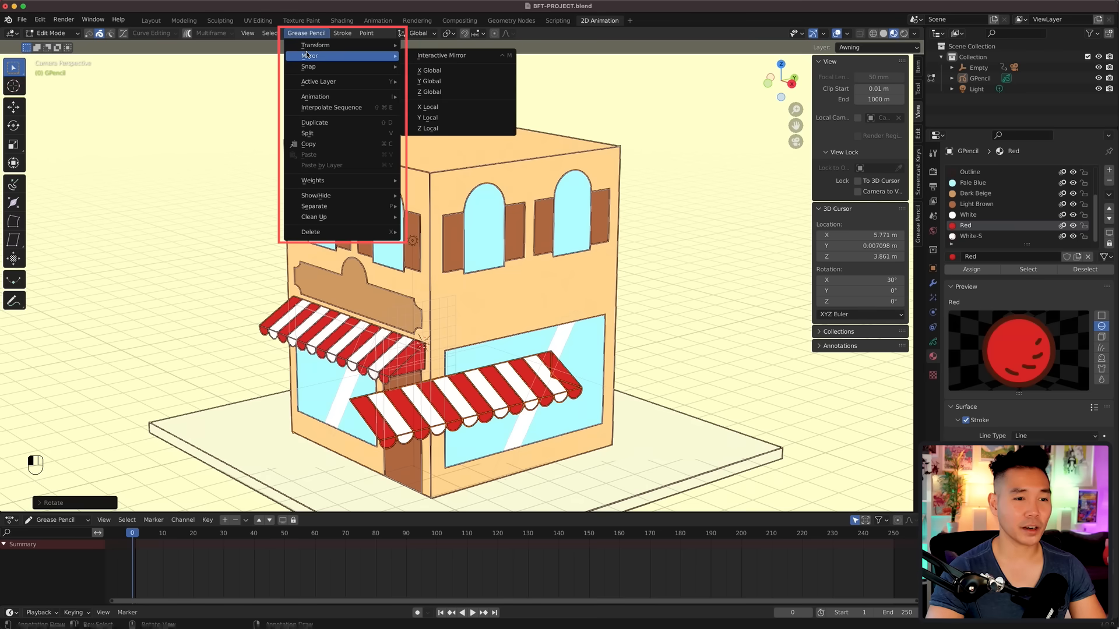
pyautogui.click(456, 83)
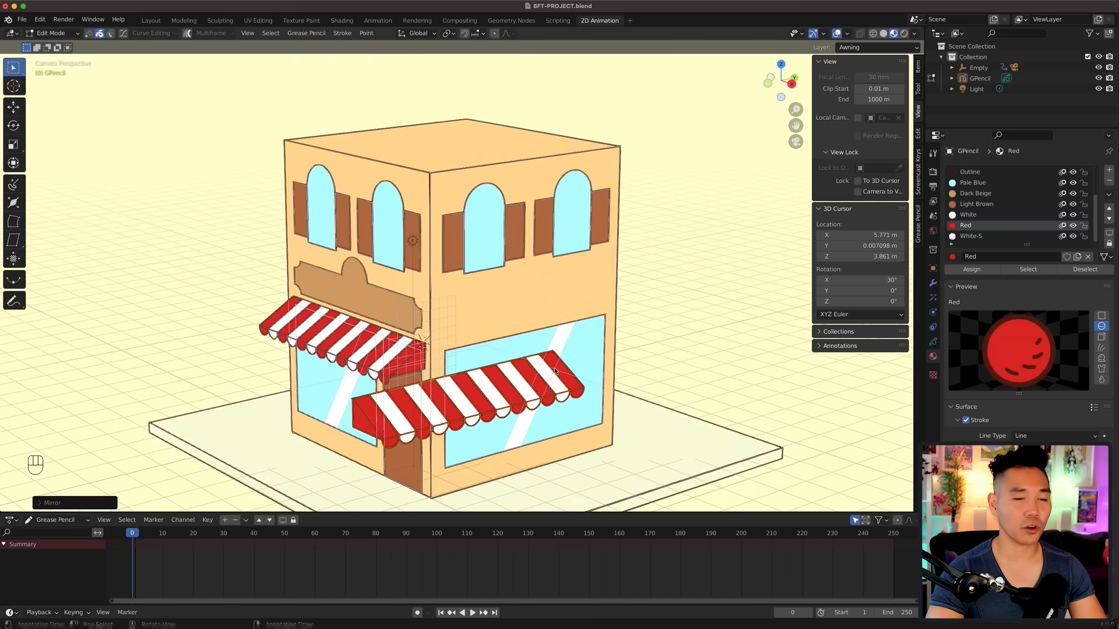
# Step: Move the duplicated awning along Y over the side window and about -2.13 m along X against the side wall
pyautogui.press('KP_3')
pyautogui.press('g')
pyautogui.press('y')
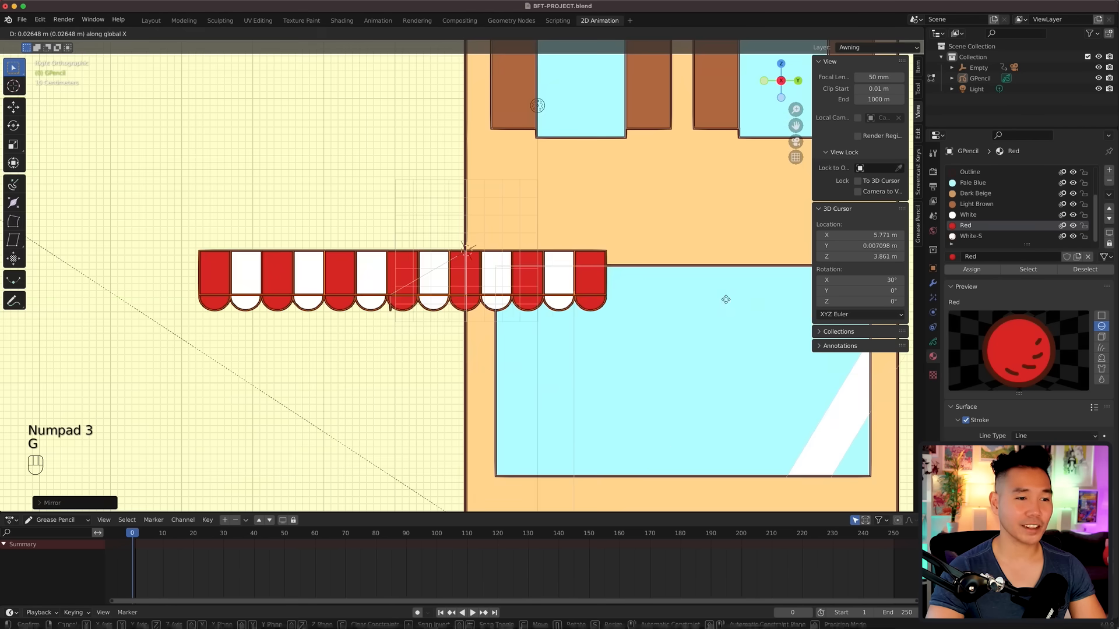
pyautogui.click(702, 348)
pyautogui.keyDown('shift'); pyautogui.moveTo(702, 348); pyautogui.dragTo(764, 307, button='middle'); pyautogui.keyUp('shift')
pyautogui.press('KP_1')
pyautogui.press('g')
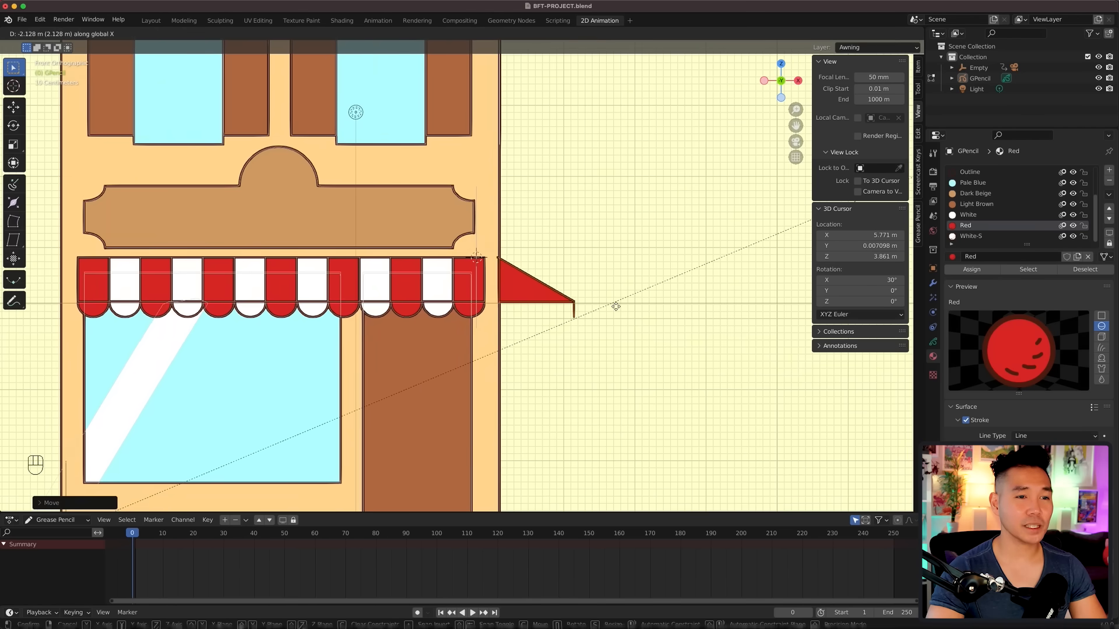
pyautogui.click(616, 309)
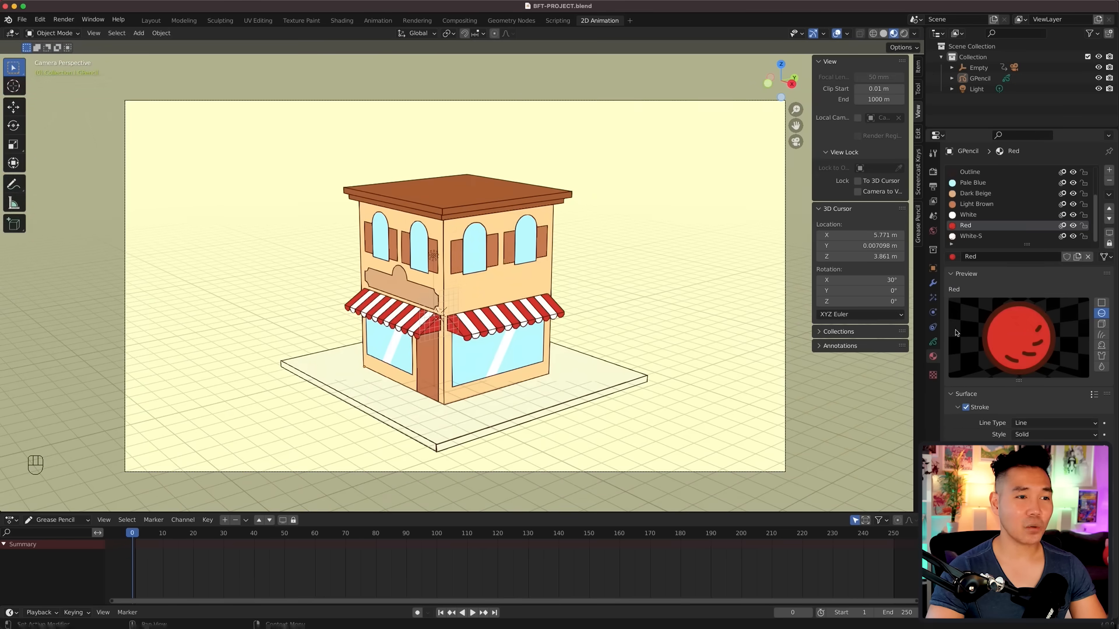
# Step: Add a Grease Pencil layer above the Awning layer and name it Planters
pyautogui.click(934, 344)
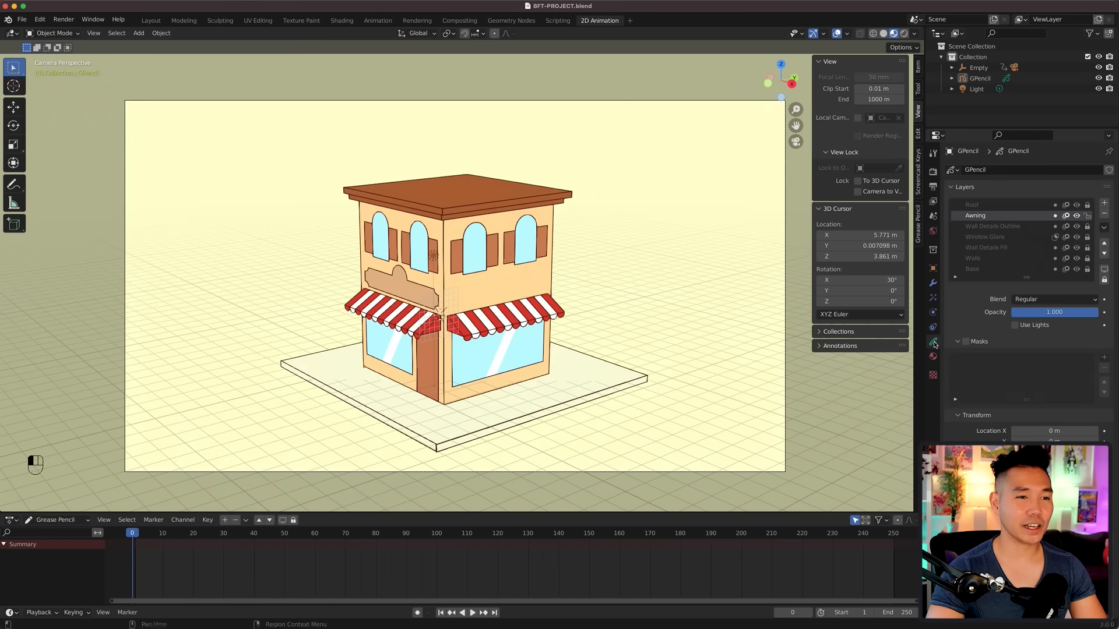
pyautogui.click(1105, 203)
pyautogui.doubleClick(975, 216)
pyautogui.press('BackSpace')
pyautogui.press('BackSpace')
pyautogui.write('Planters')
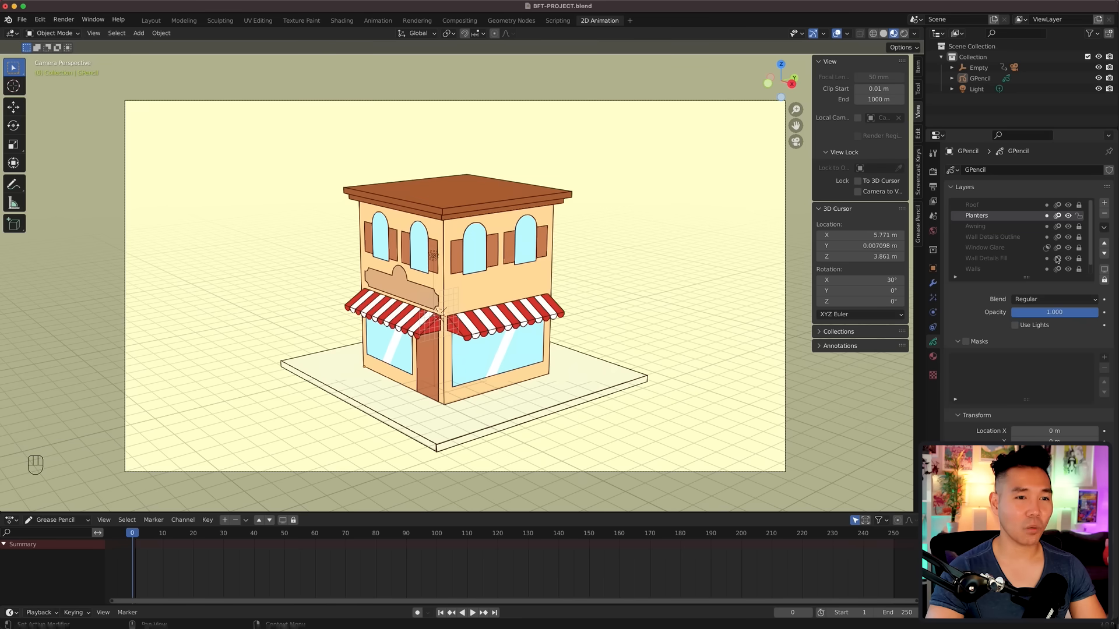
# Step: Unlock the Wall Details Outline layer and snap the 3D cursor to the lower edge of the front arched window nearest the corner
pyautogui.click(1079, 238)
pyautogui.press('Tab')
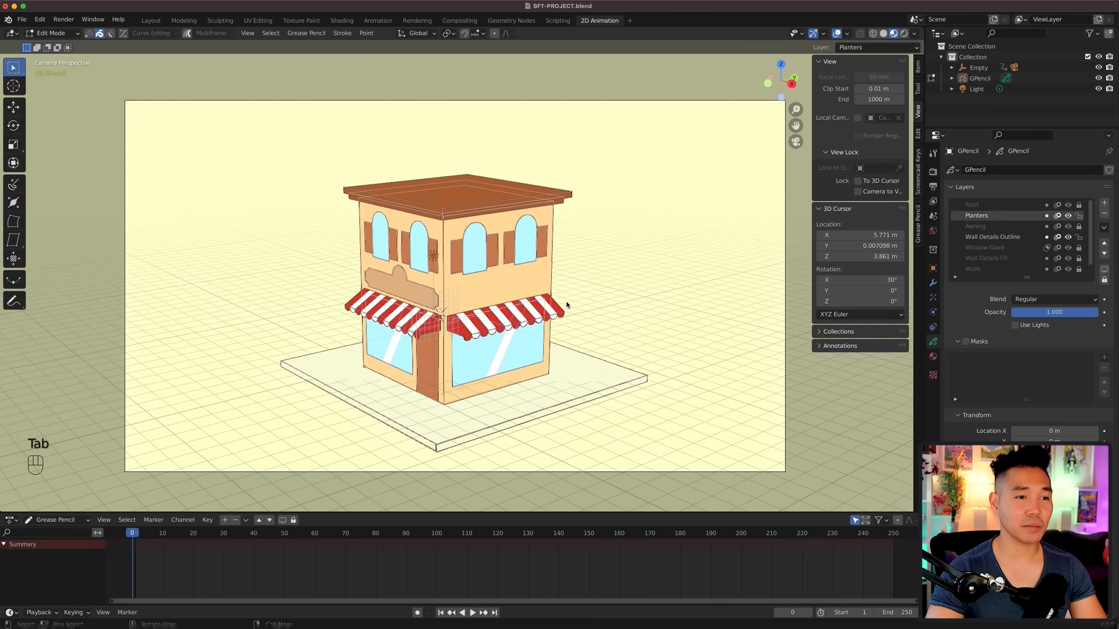
pyautogui.press('1')
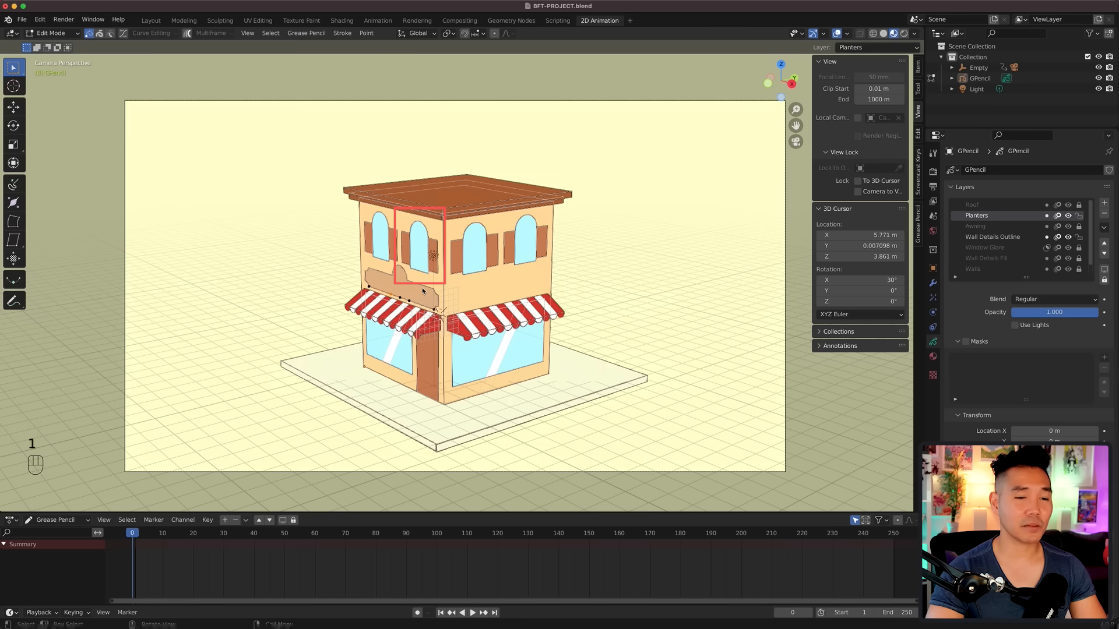
pyautogui.hotkey('shift', 's')
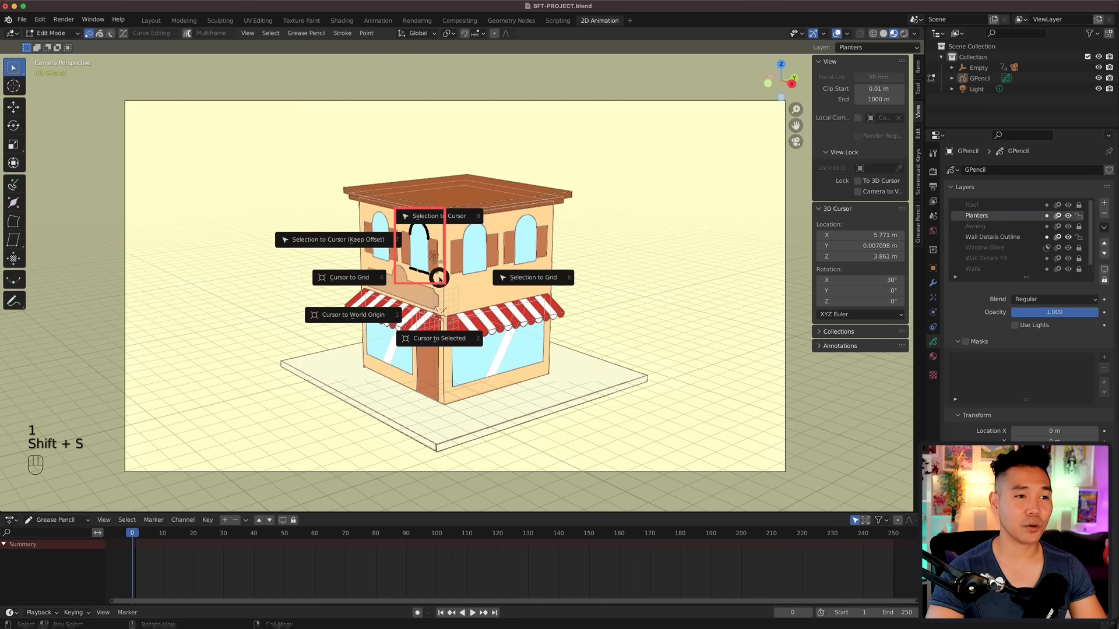
pyautogui.click(446, 334)
# Step: Set the Draw mode drawing plane to Cursor and the 3D cursor's X rotation to 105°
pyautogui.hotkey('ctrl', 'Tab')
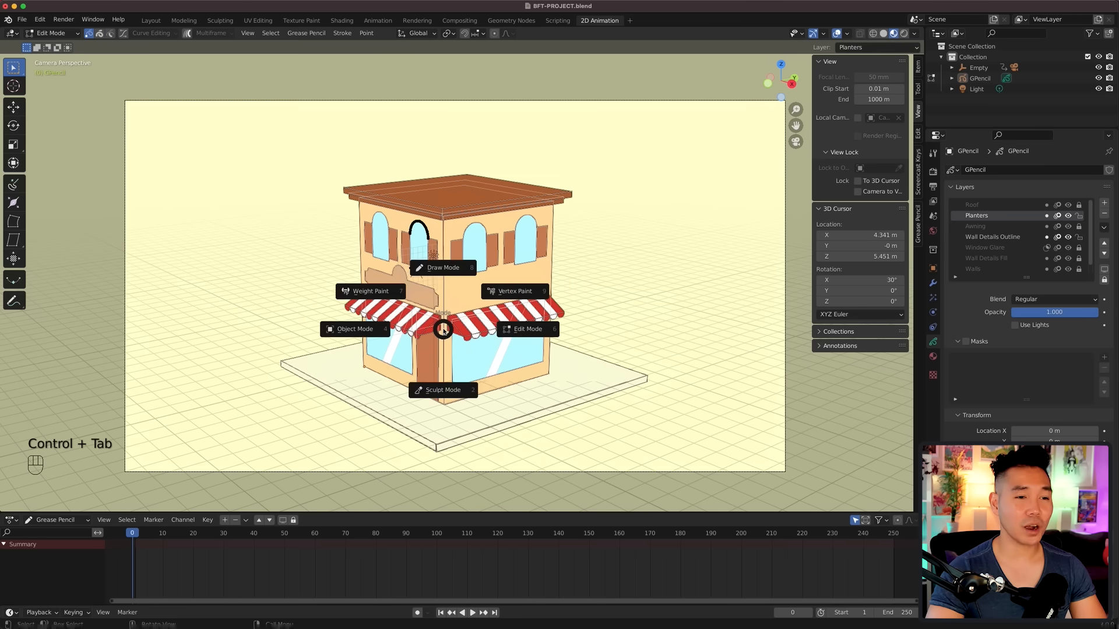
pyautogui.click(444, 296)
pyautogui.click(483, 33)
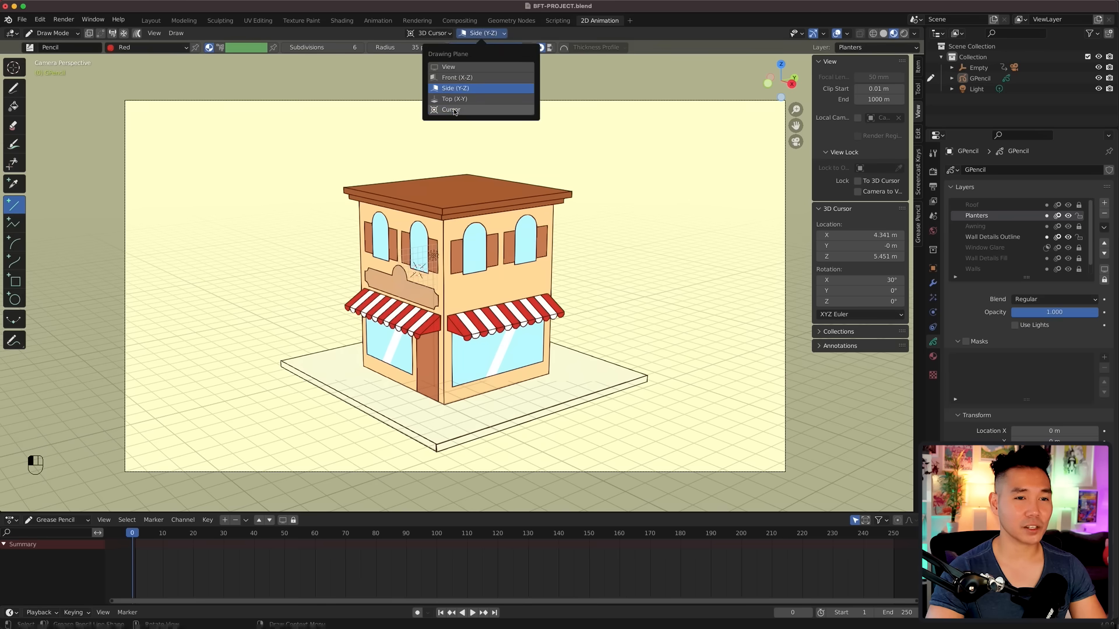
pyautogui.click(478, 108)
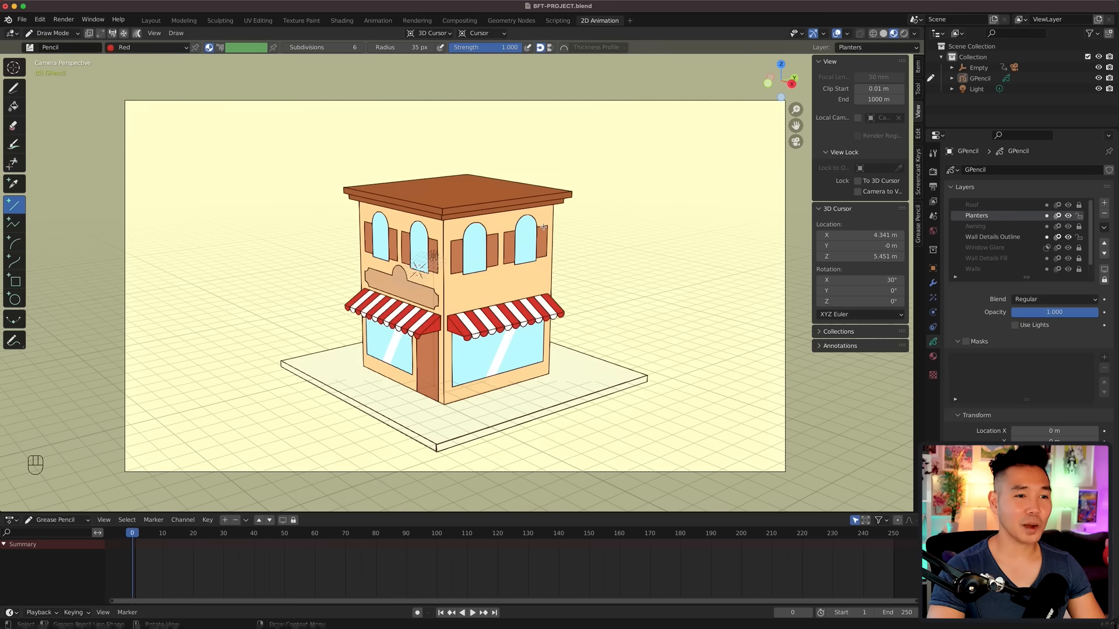
pyautogui.click(880, 277)
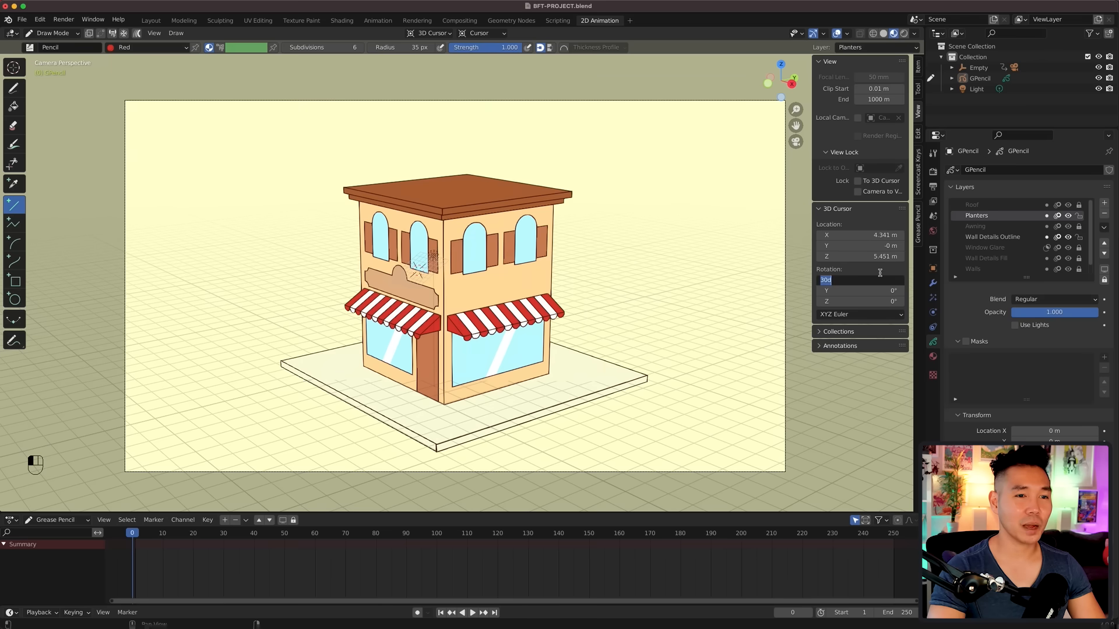
pyautogui.press('Return')
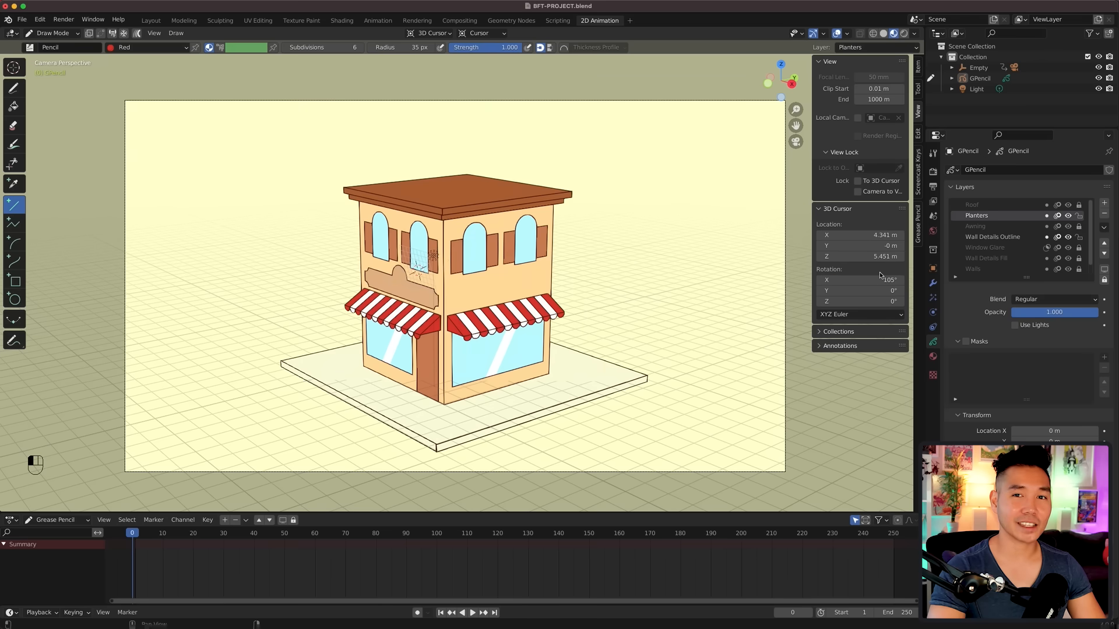
# Step: Draw a rectangle with the Box tool in the Roof material across the lower part of the front arched window nearest the corner
pyautogui.press('KP_1')
pyautogui.scroll(7, 579, 267)
pyautogui.keyDown('shift'); pyautogui.moveTo(579, 256); pyautogui.dragTo(555, 280, button='middle'); pyautogui.keyUp('shift')
pyautogui.scroll(3, 542, 277)
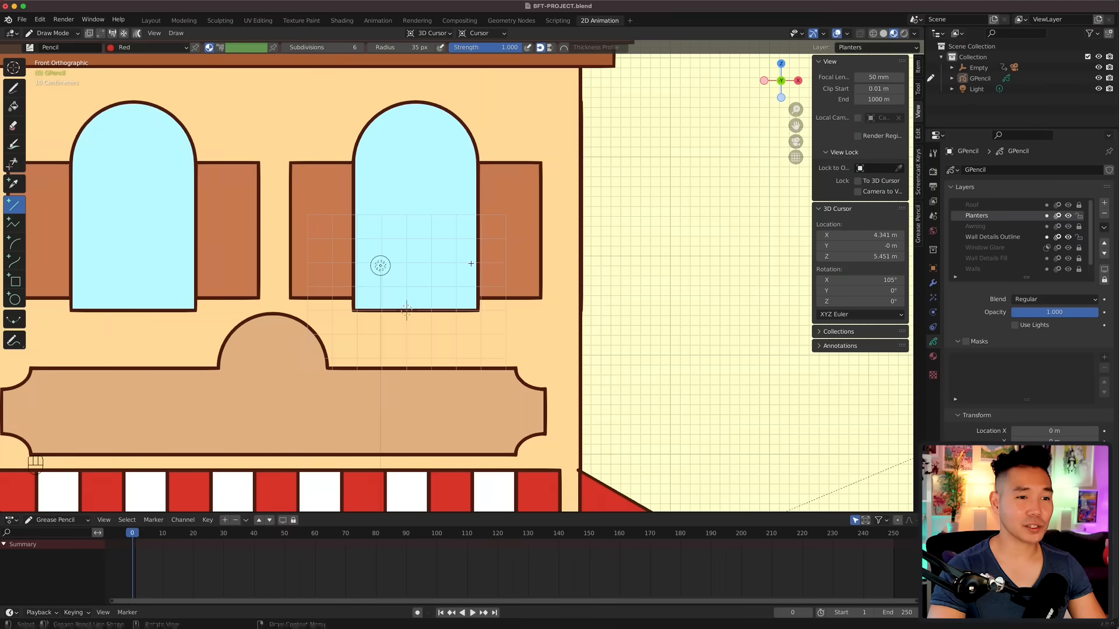
pyautogui.hotkey('shift', 'space')
pyautogui.click(442, 307)
pyautogui.rightClick(441, 308)
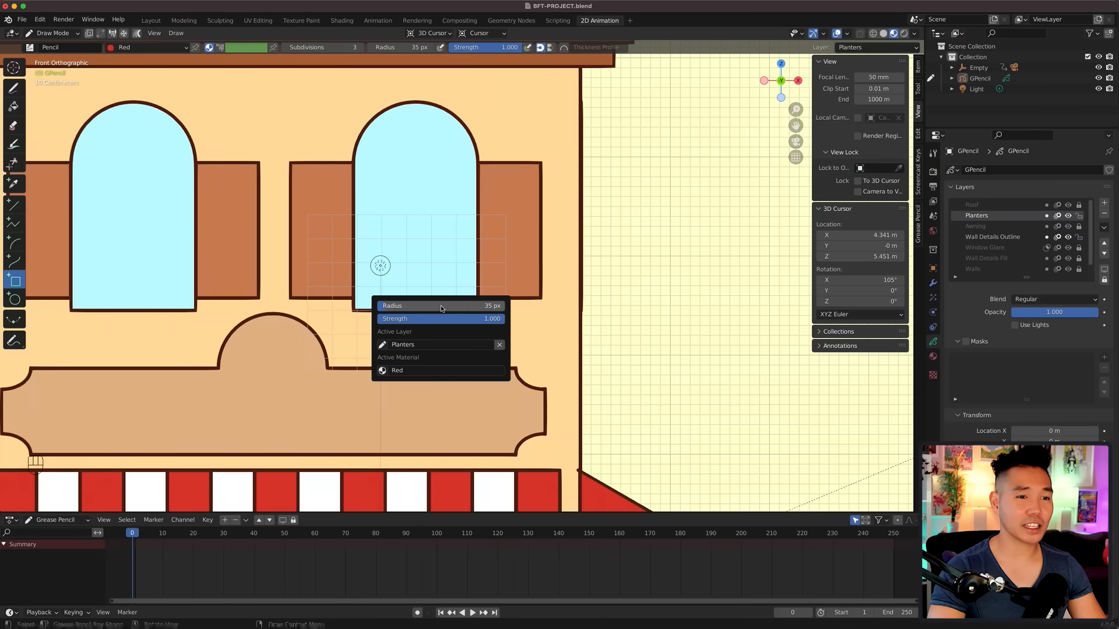
pyautogui.click(402, 370)
pyautogui.click(399, 406)
pyautogui.moveTo(352, 260); pyautogui.dragTo(477, 310)
# Step: Move the planter rectangle about -0.2 m along Y, out from the front wall, and return to Draw mode
pyautogui.press('Tab')
pyautogui.press('KP_0')
pyautogui.press('g')
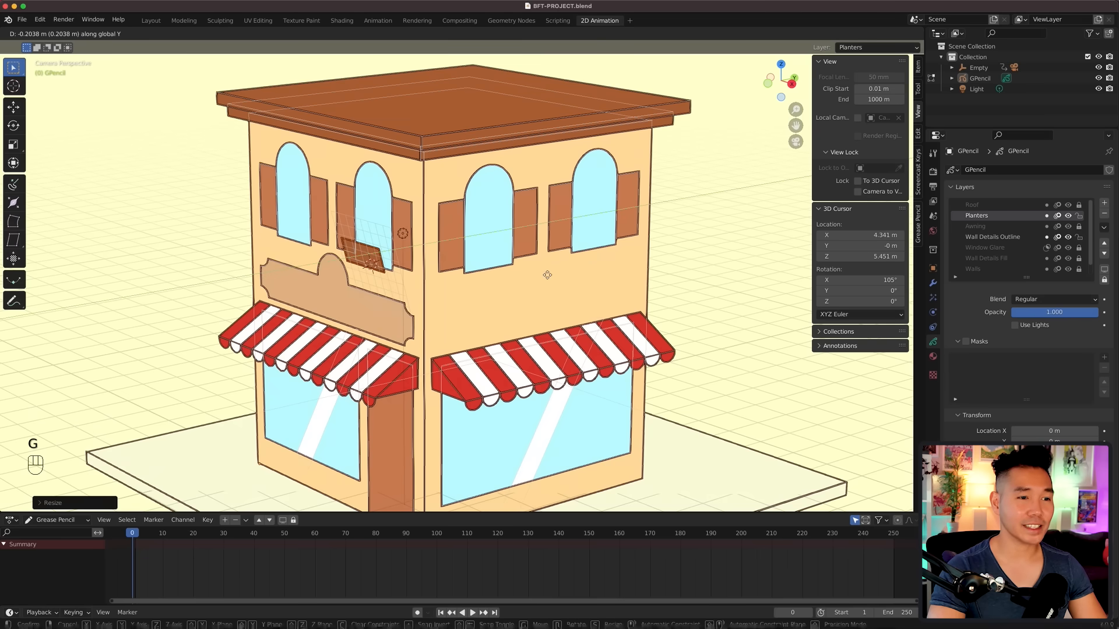
pyautogui.click(547, 275)
pyautogui.press('Tab')
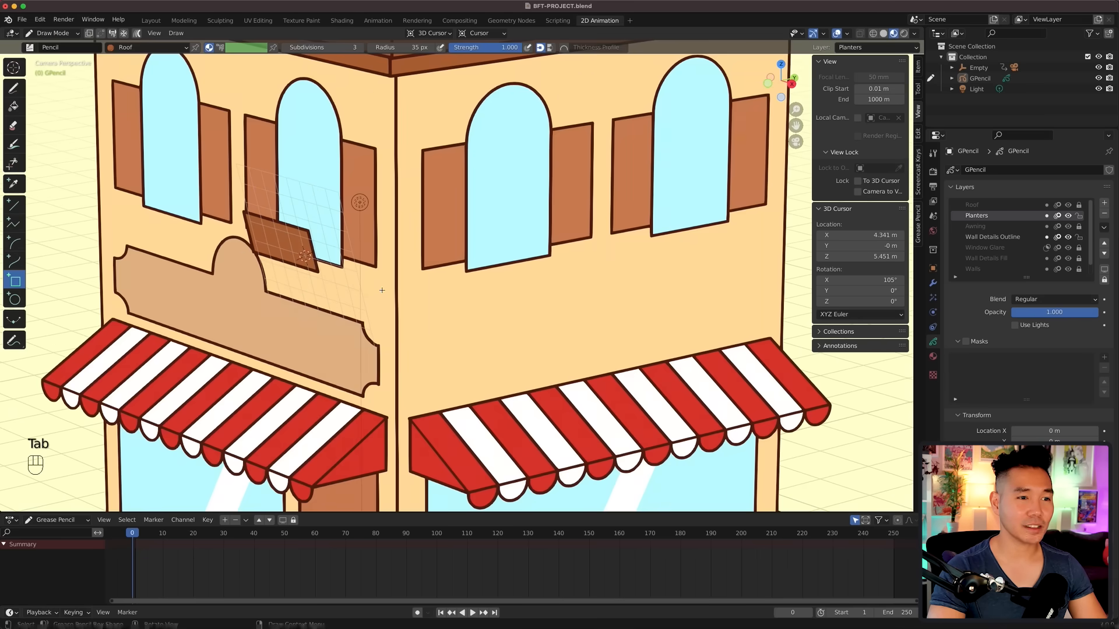
# Step: Snap the 3D cursor to the upper outer corner point of the planter rectangle and set the drawing plane to Side (Y-Z)
pyautogui.press('1')
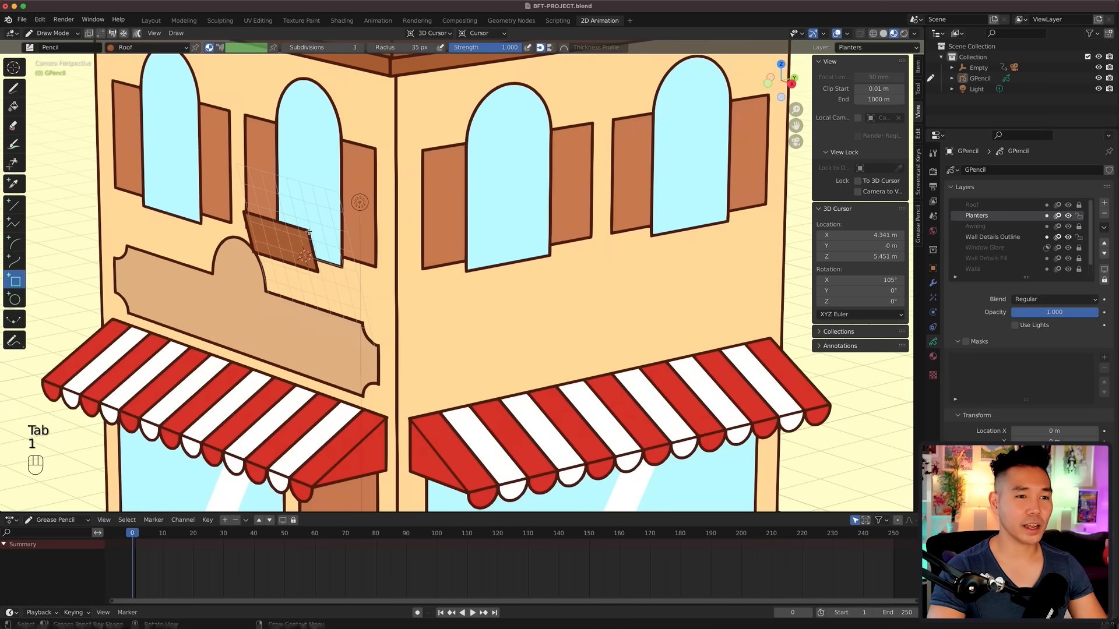
pyautogui.hotkey('shift', 's')
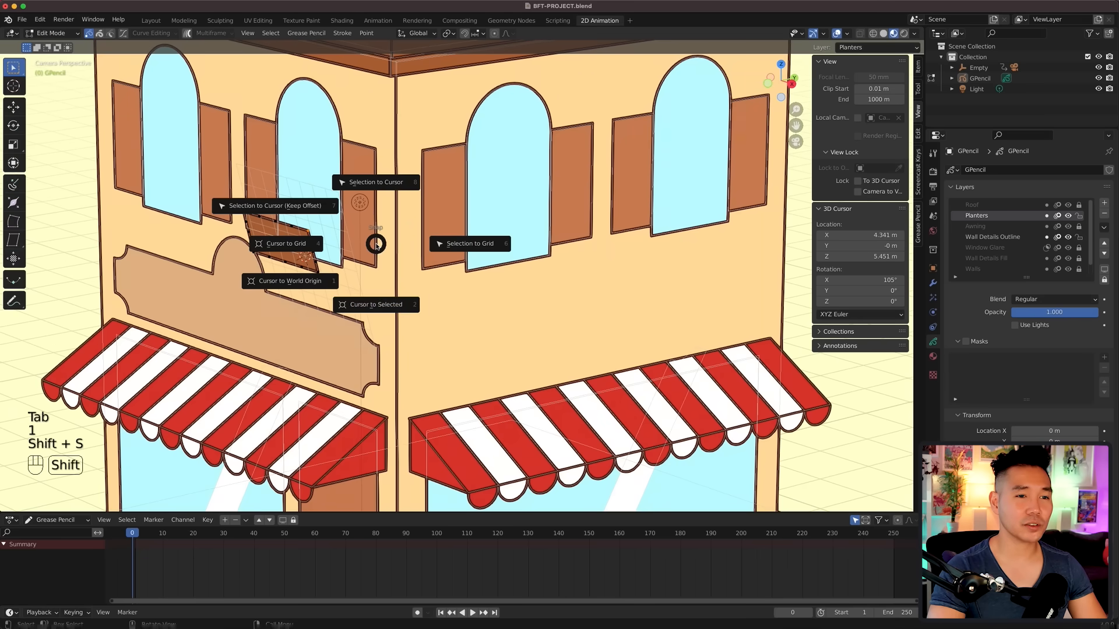
pyautogui.click(401, 312)
pyautogui.press('Tab')
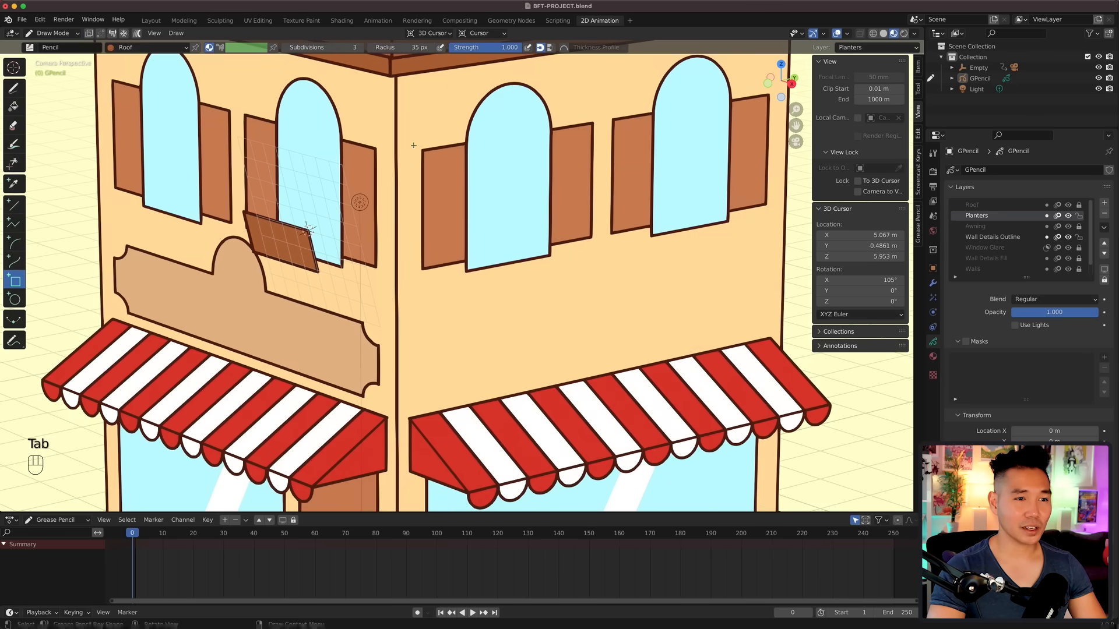
pyautogui.click(479, 33)
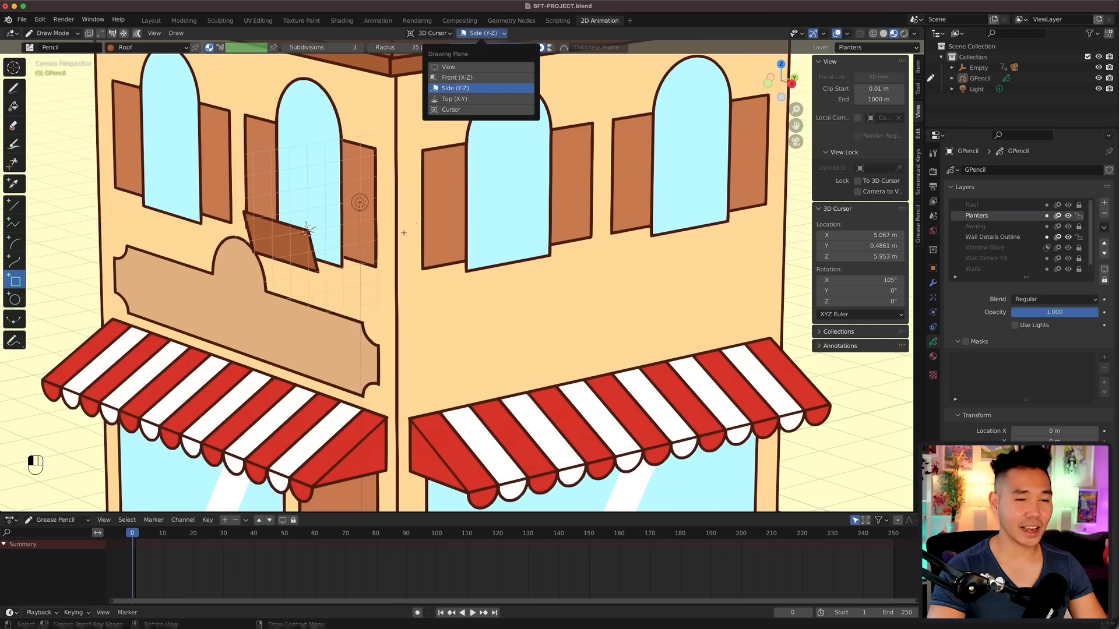
pyautogui.click(466, 82)
# Step: Draw the planter's closed side panel with the Polyline tool in side view, from the slanted front edge back to the wall
pyautogui.press('KP_3')
pyautogui.hotkey('shift', 'space')
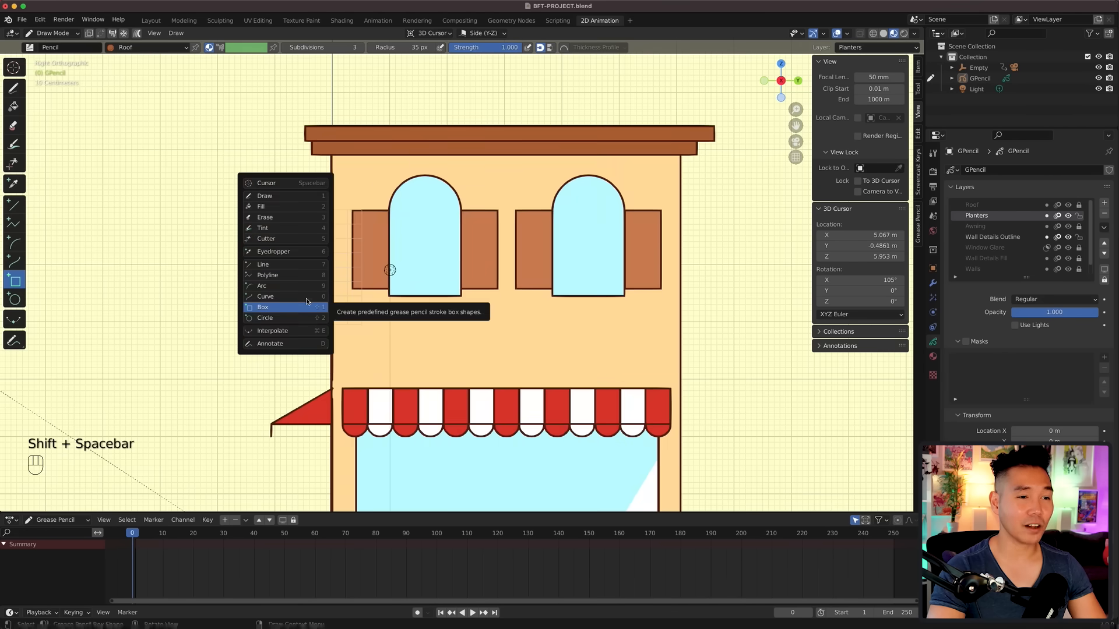
pyautogui.click(310, 305)
pyautogui.scroll(4, 278, 368)
pyautogui.keyDown('shift'); pyautogui.moveTo(210, 359); pyautogui.dragTo(462, 364, button='middle'); pyautogui.keyUp('shift')
pyautogui.scroll(5, 443, 326)
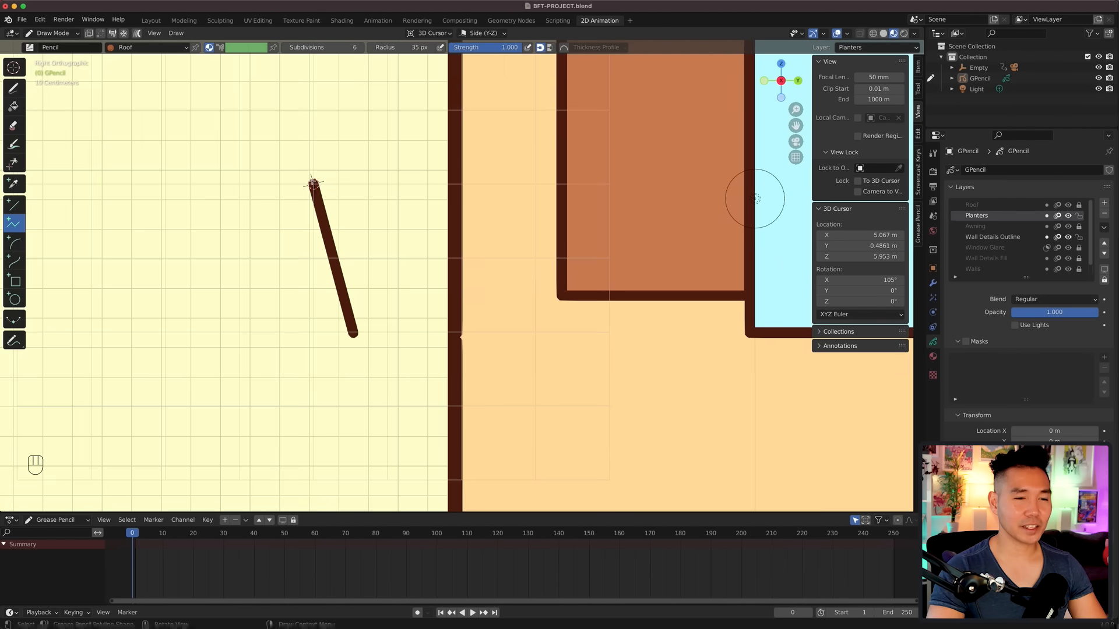
pyautogui.click(314, 184)
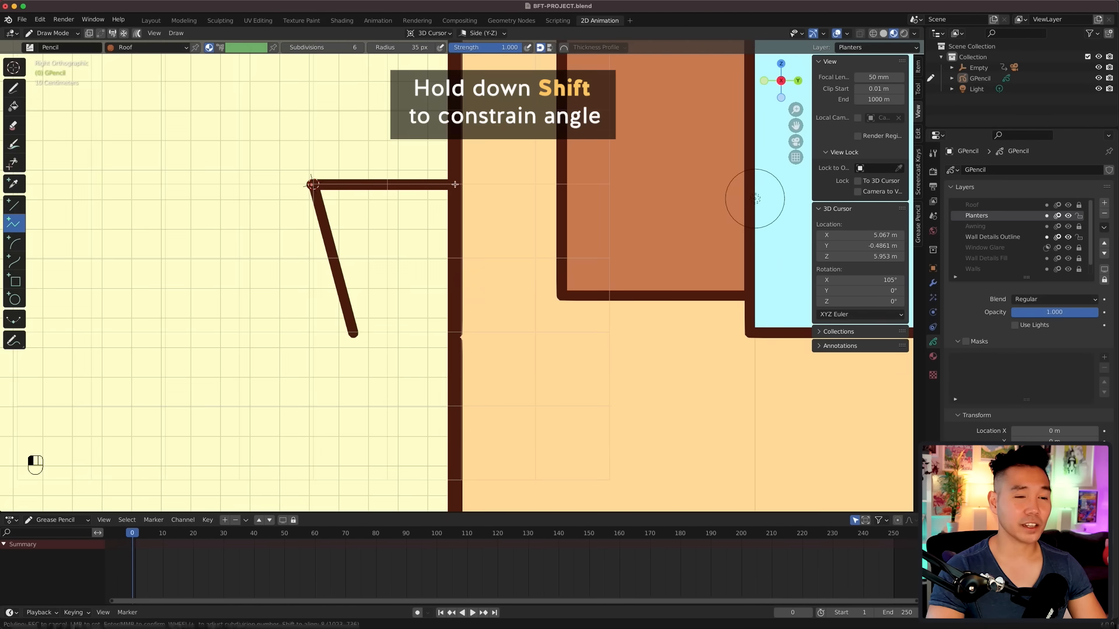
pyautogui.click(455, 184)
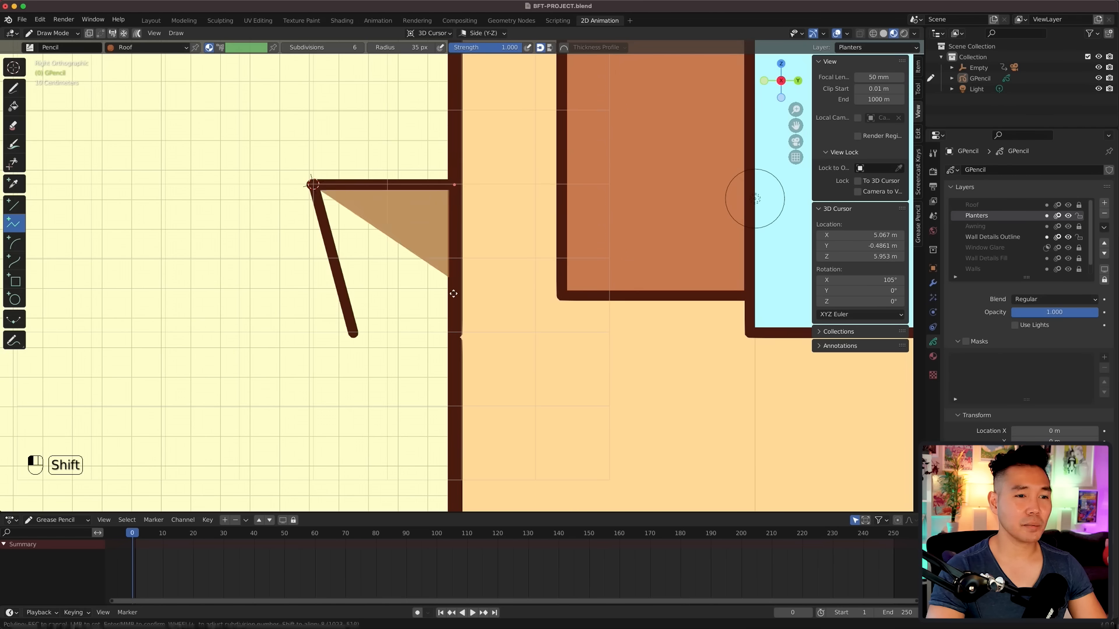
pyautogui.click(455, 334)
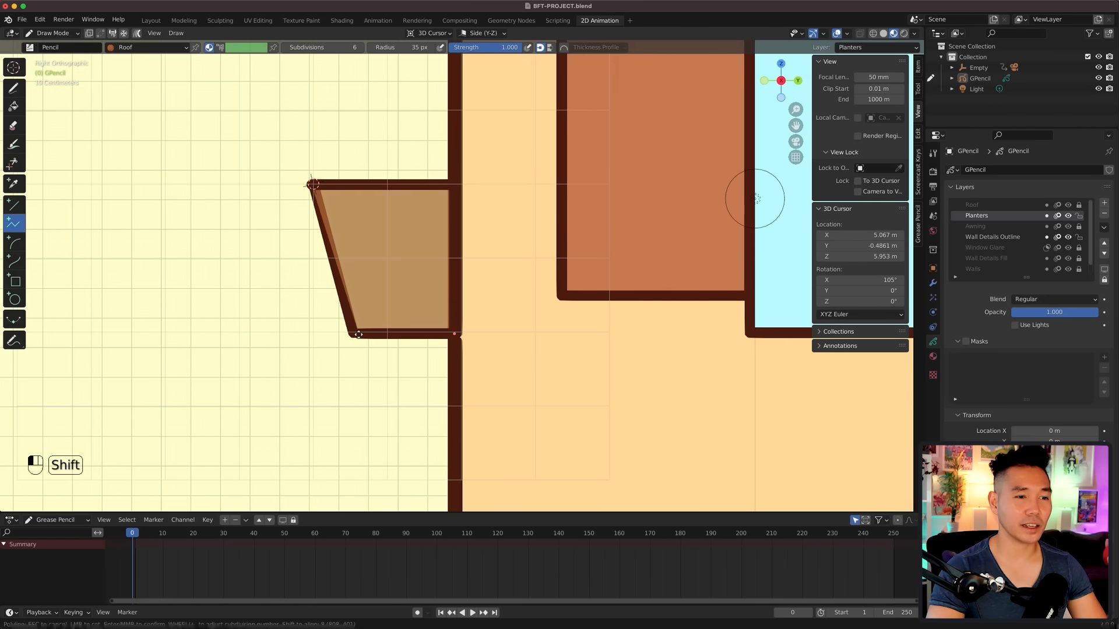
pyautogui.doubleClick(358, 334)
# Step: Adjust the side panel's points in Edit mode so its outer edge lines up with the planter's slanted front
pyautogui.press('Tab')
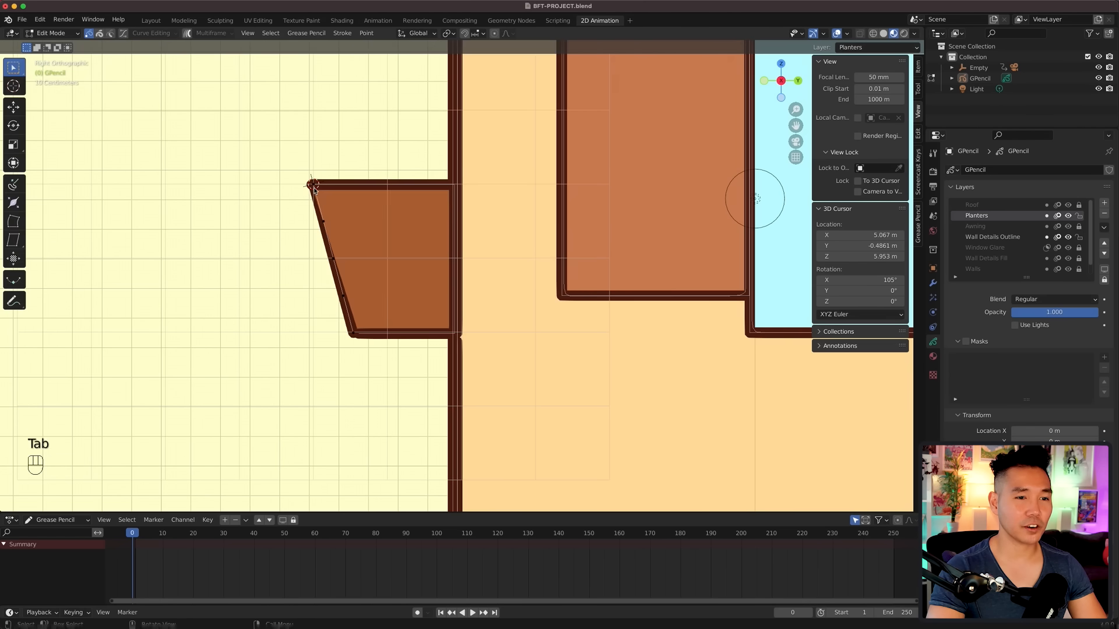
pyautogui.press('g')
pyautogui.click(361, 189)
pyautogui.press('Tab')
# Step: Duplicate the planter's side panel stroke along negative X to the opposite end of the planter
pyautogui.moveTo(360, 189)
pyautogui.mouseDown(button='middle')
pyautogui.moveTo(484, 239)
pyautogui.moveTo(476, 245)
pyautogui.mouseUp(button='middle')
pyautogui.press('Tab')
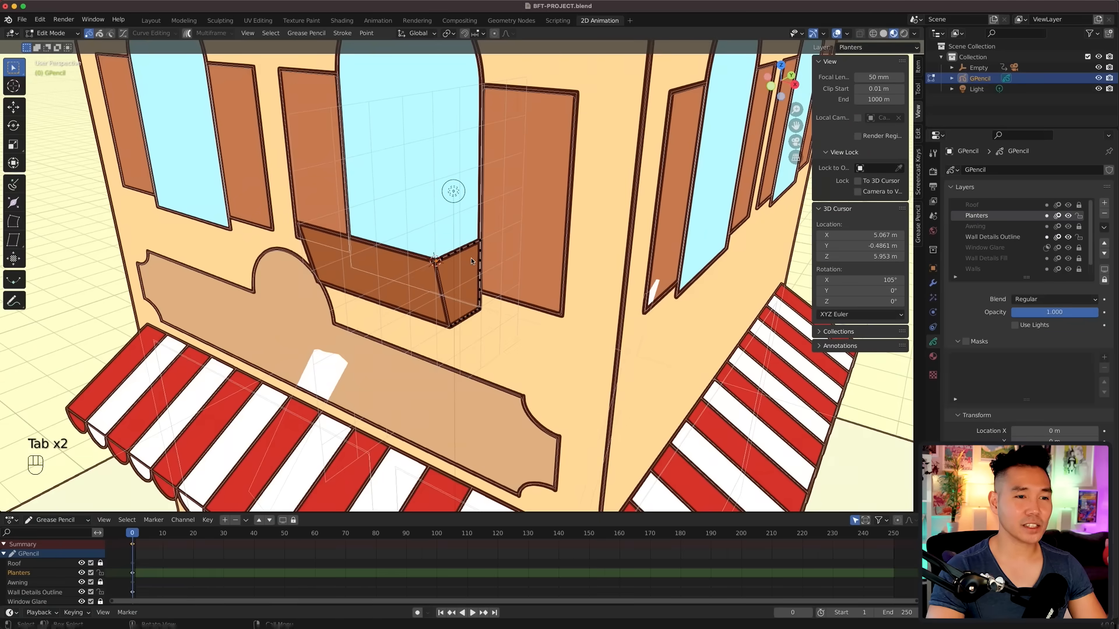
pyautogui.press('2')
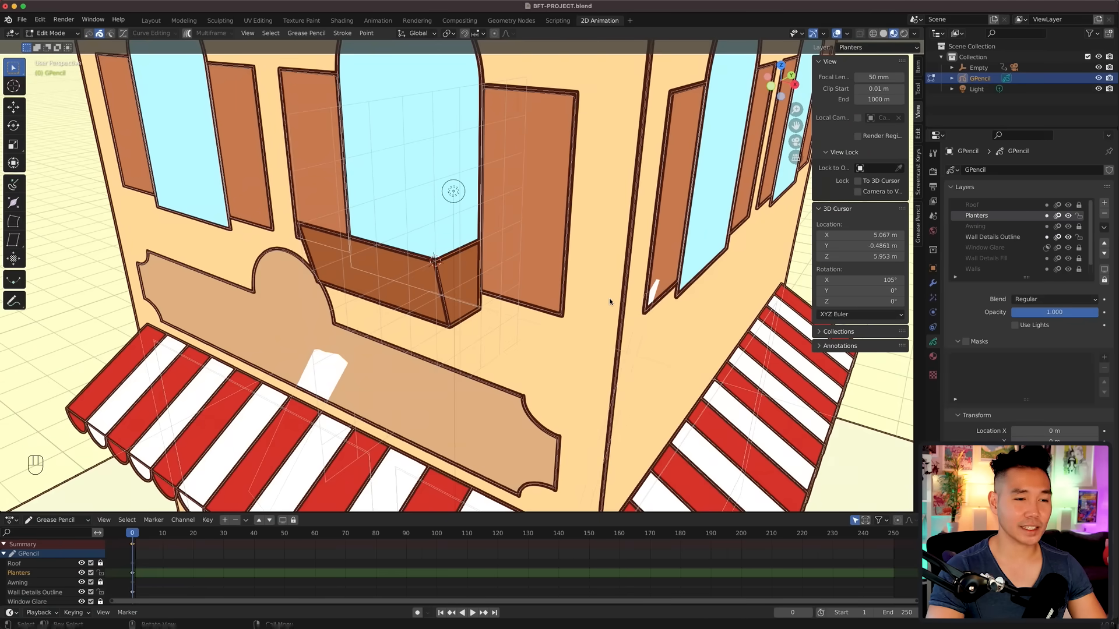
pyautogui.hotkey('shift', 'd')
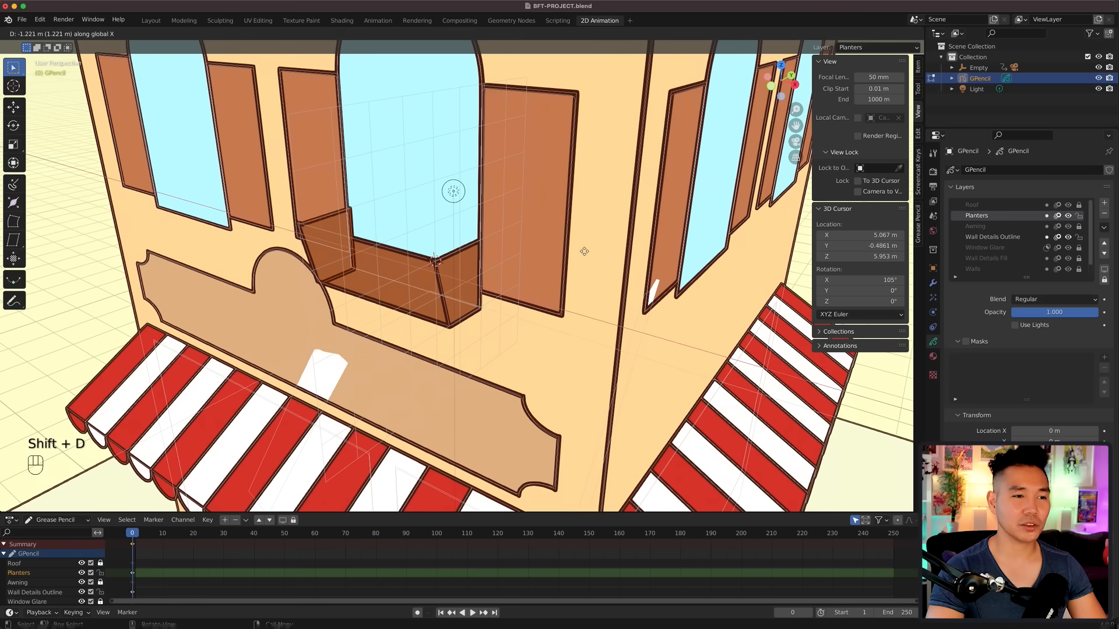
pyautogui.click(494, 227)
pyautogui.press('KP_0')
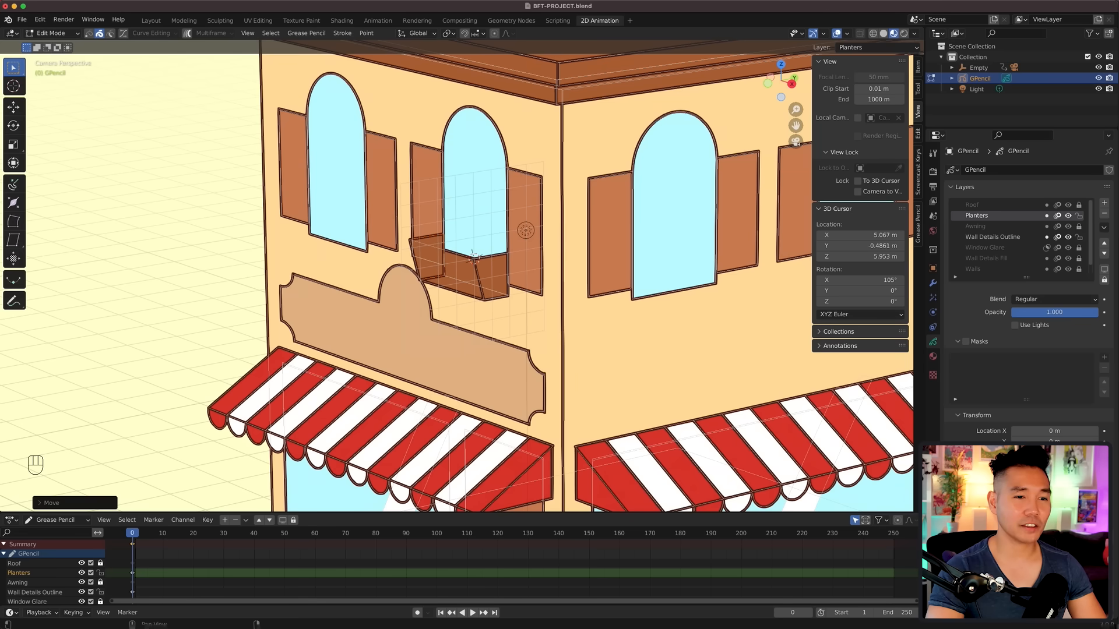
# Step: Send the duplicated side panel to the back of the planter's stroke order
pyautogui.rightClick(434, 243)
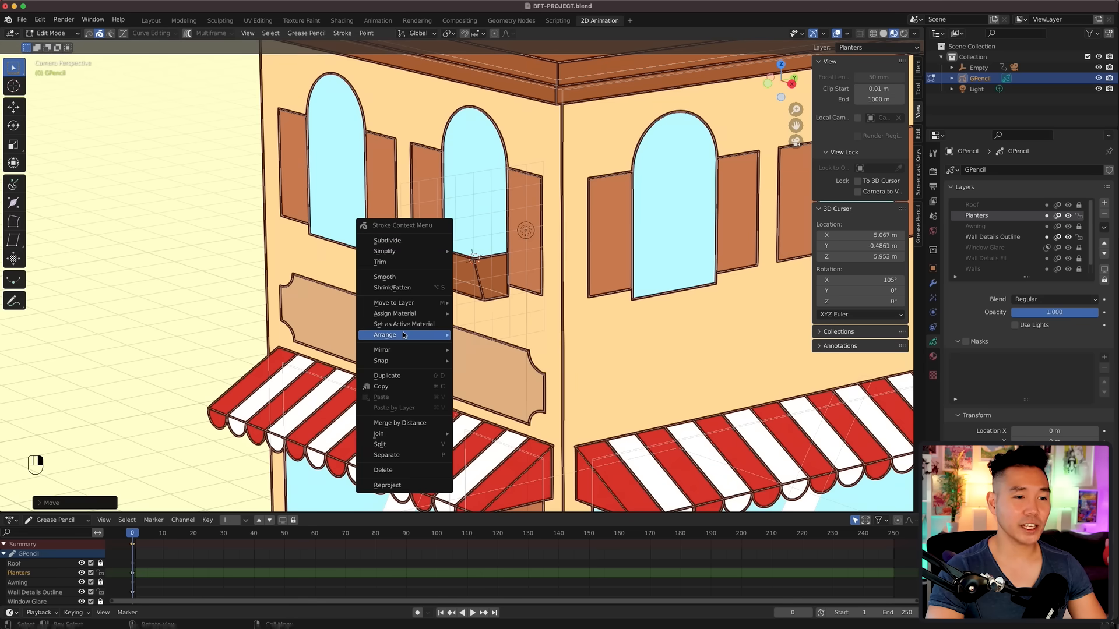
pyautogui.moveTo(405, 334)
pyautogui.click(489, 368)
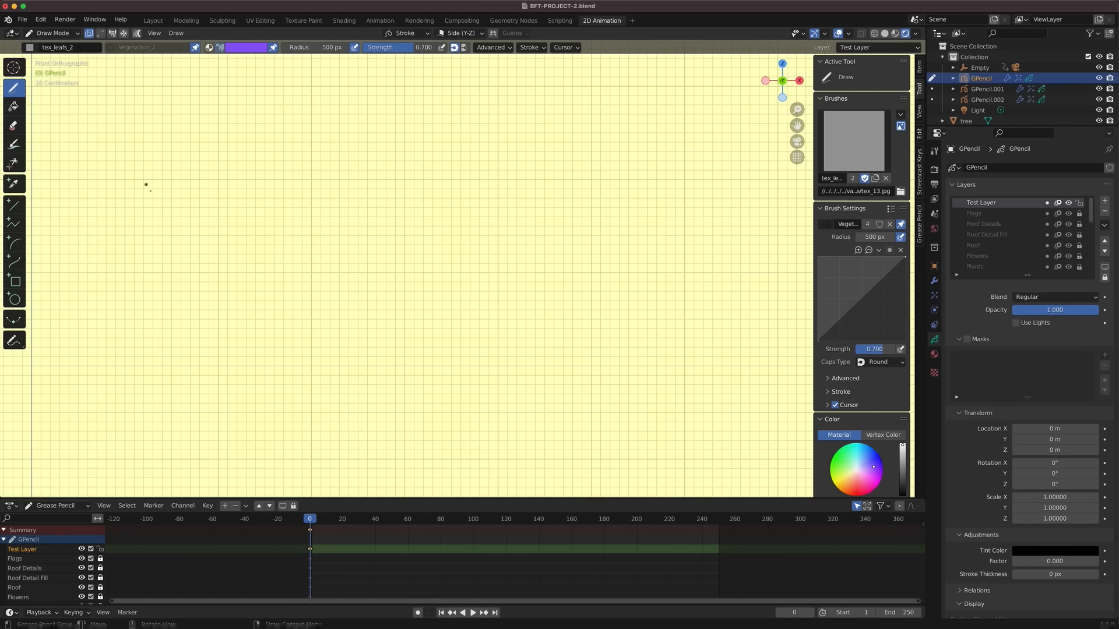
# Step: In BFT-PROJECT-2.blend, paint overlapping wavy strokes in several colours on Test Layer using the tex_leafs_2 brush with strokes drawn on back
pyautogui.moveTo(146, 185)
pyautogui.mouseDown()
pyautogui.moveTo(175, 256)
pyautogui.moveTo(350, 239)
pyautogui.moveTo(499, 312)
pyautogui.moveTo(510, 341)
pyautogui.mouseUp()
pyautogui.rightClick(478, 303)
pyautogui.click(467, 315)
pyautogui.moveTo(222, 203)
pyautogui.mouseDown()
pyautogui.moveTo(360, 261)
pyautogui.moveTo(528, 359)
pyautogui.moveTo(542, 341)
pyautogui.mouseUp()
pyautogui.rightClick(498, 296)
pyautogui.click(514, 269)
pyautogui.moveTo(421, 197)
pyautogui.mouseDown()
pyautogui.moveTo(539, 327)
pyautogui.moveTo(633, 336)
pyautogui.mouseUp()
pyautogui.rightClick(487, 238)
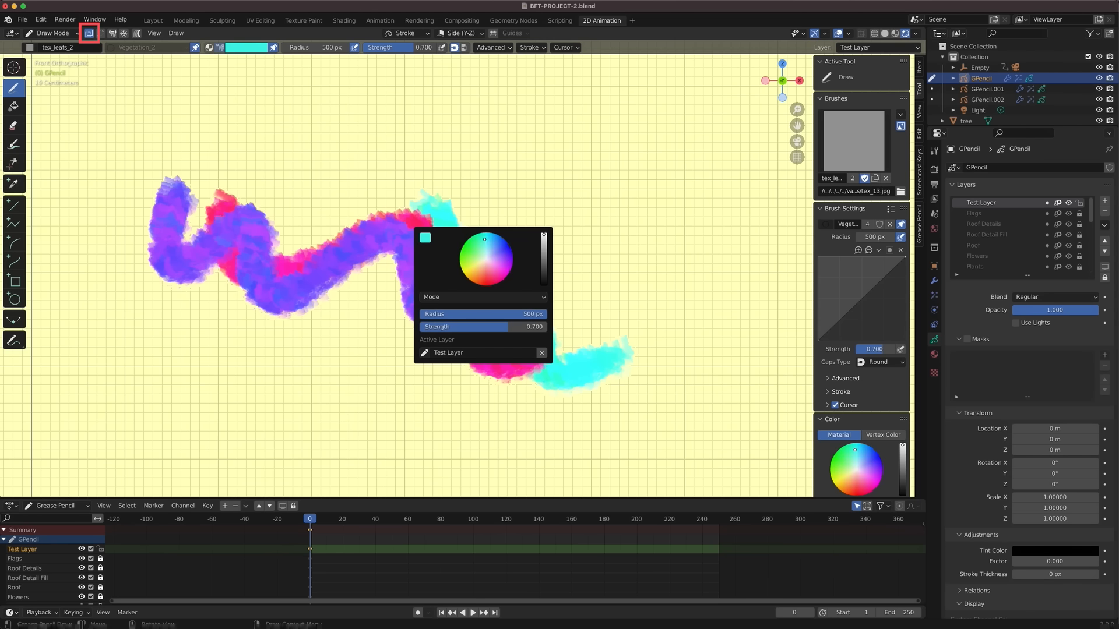
pyautogui.click(472, 278)
pyautogui.moveTo(492, 260)
pyautogui.mouseDown()
pyautogui.moveTo(583, 408)
pyautogui.moveTo(729, 475)
pyautogui.mouseUp()
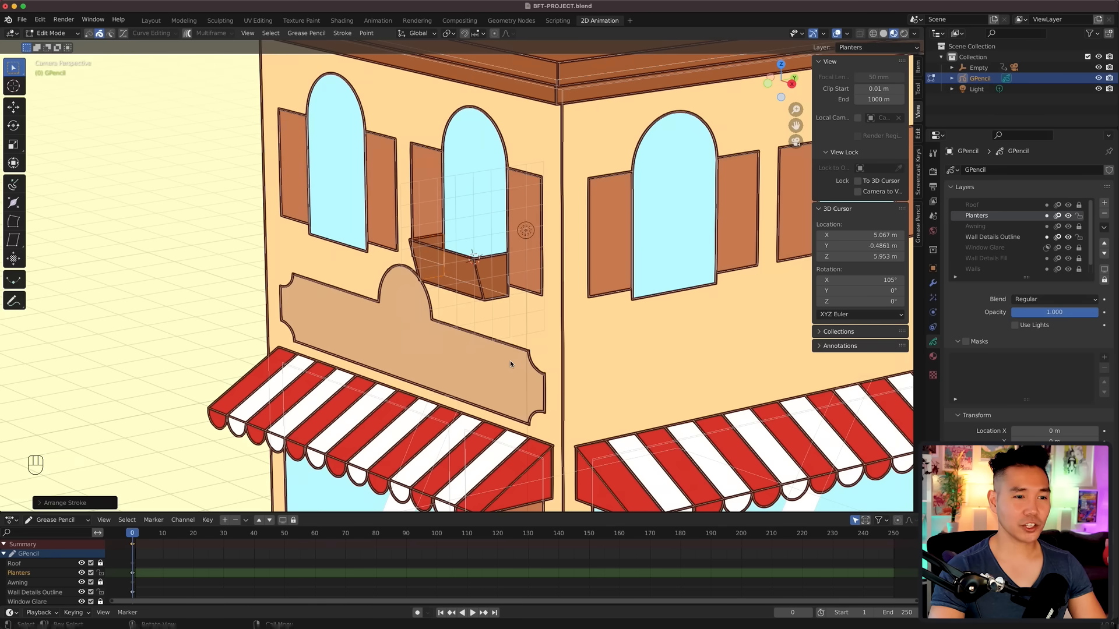
# Step: Lock the Wall Details Outline layer and duplicate the whole planter along X to the other front window
pyautogui.click(1079, 237)
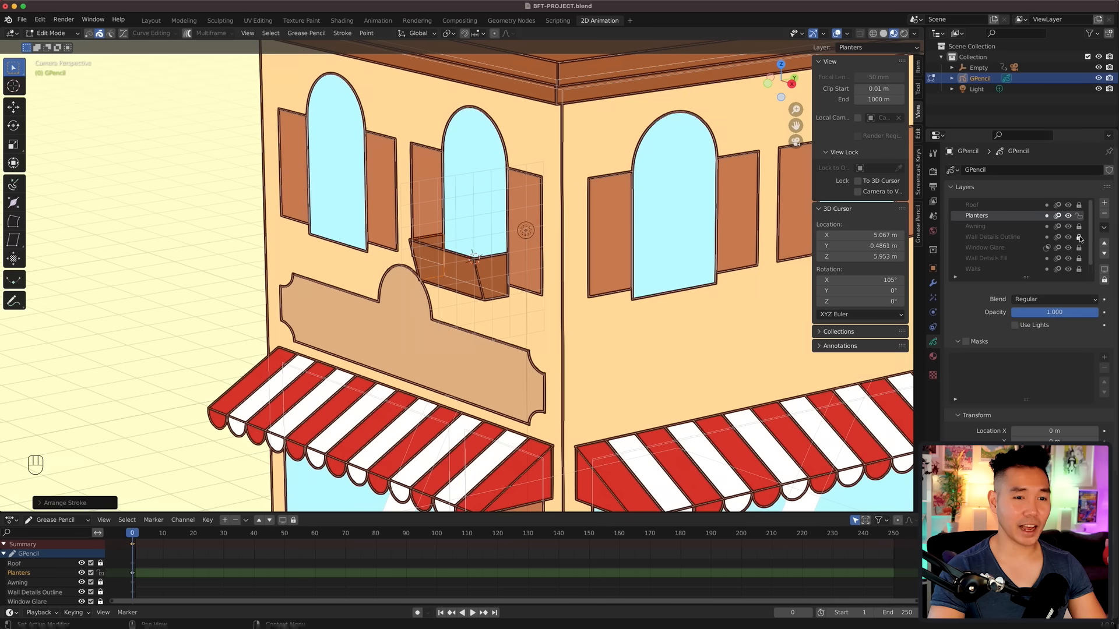
pyautogui.press('a')
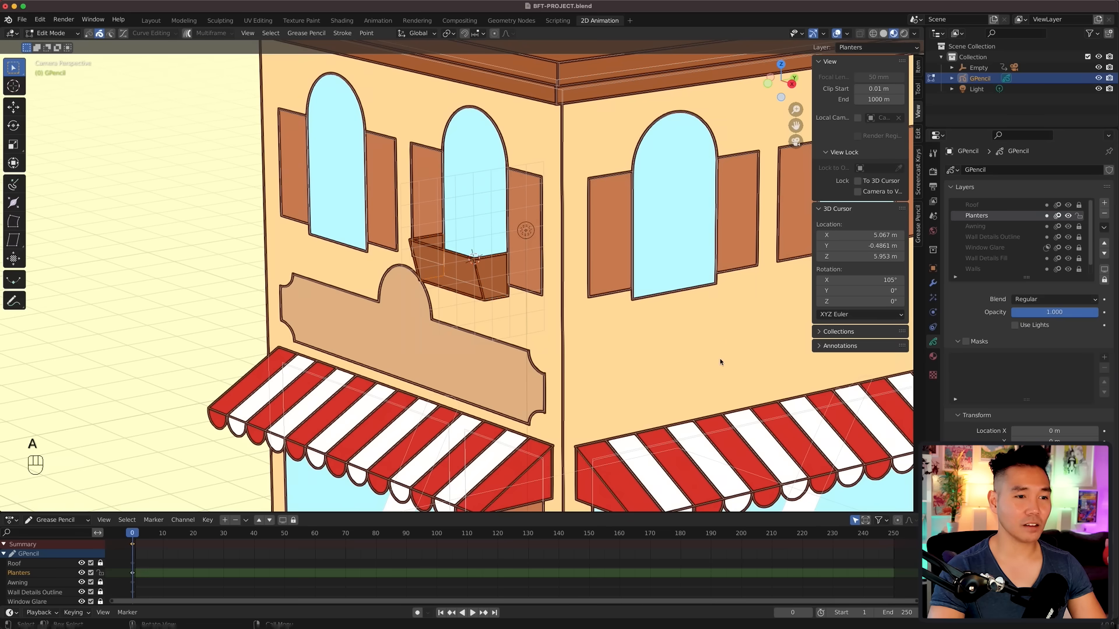
pyautogui.hotkey('shift', 'd')
pyautogui.press('x')
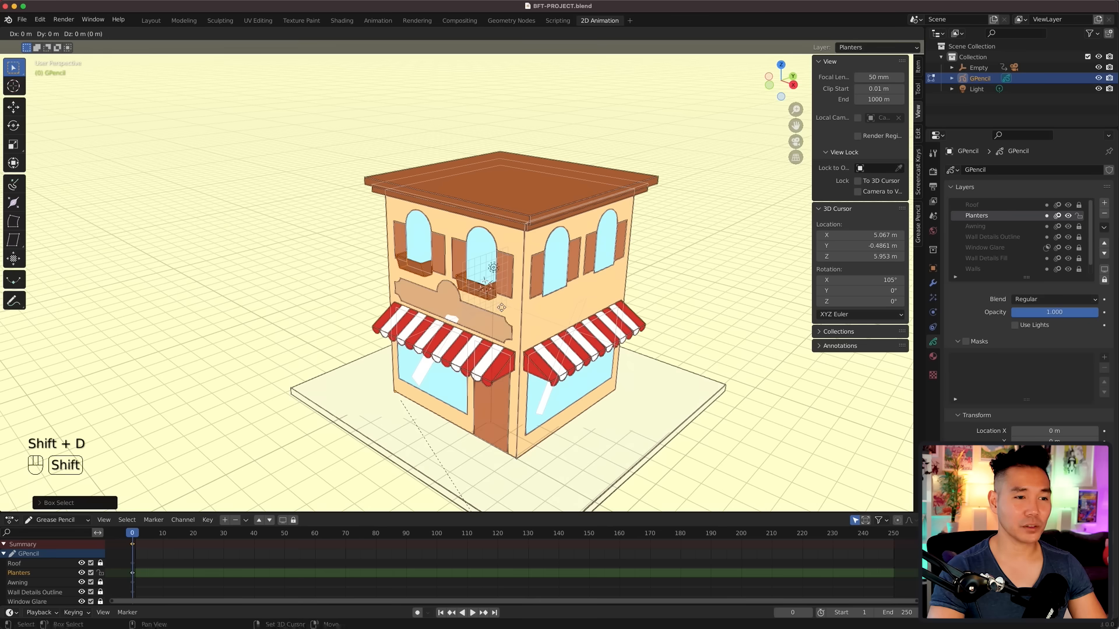
# Step: Duplicate both front planters along X beyond the side wall and rotate the copies 90° about Z
pyautogui.press('x')
pyautogui.click(649, 354)
pyautogui.press('r')
pyautogui.press('z')
pyautogui.press('9')
pyautogui.press('0')
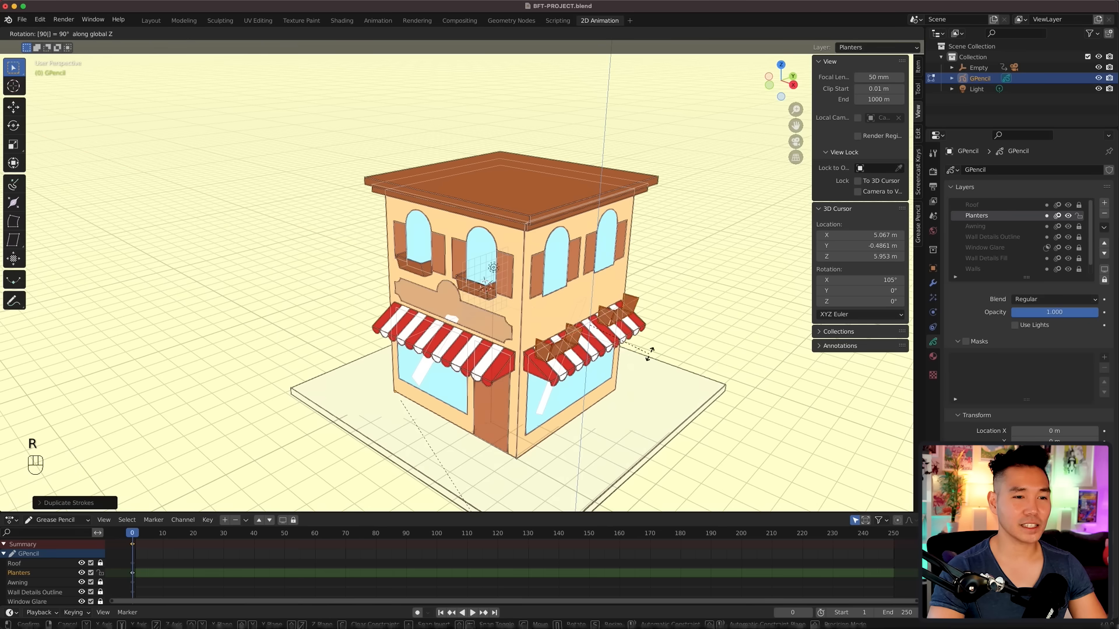
pyautogui.click(648, 355)
# Step: Mirror the rotated planter copies so that they face outward from the side wall
pyautogui.rightClick(648, 356)
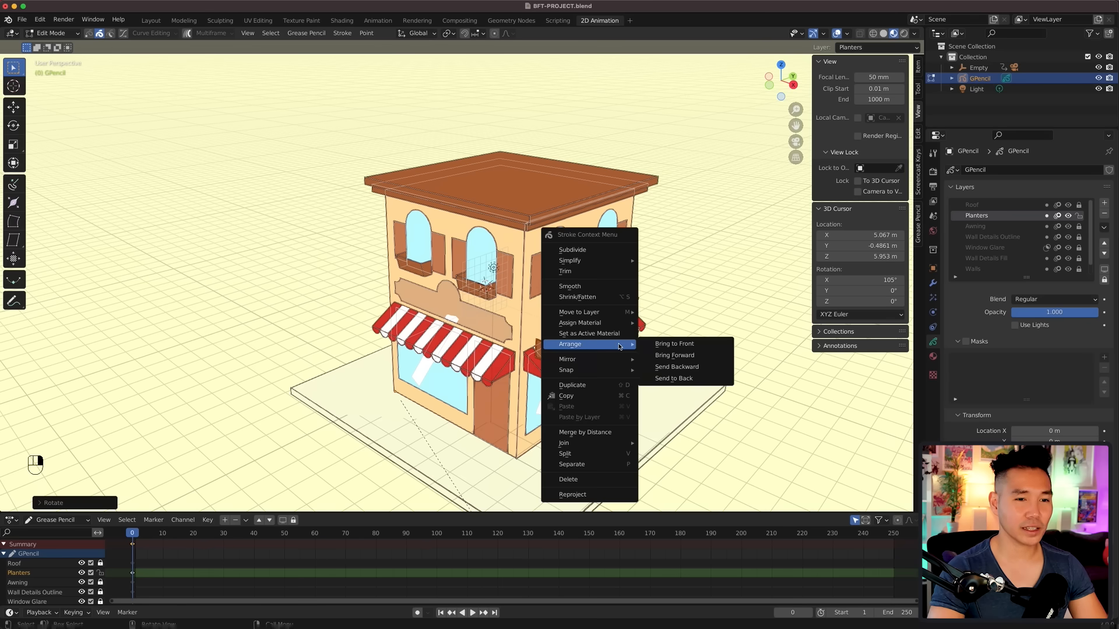
pyautogui.moveTo(623, 359)
pyautogui.click(663, 374)
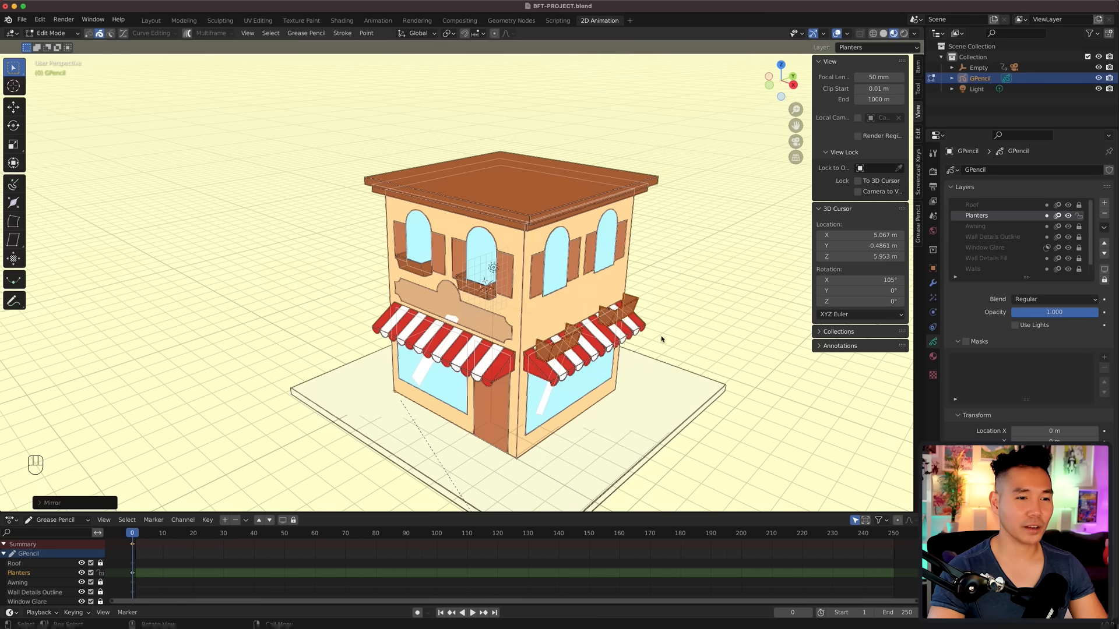
# Step: Move the mirrored planters to the lower edges of the side windows, flush with the wall, and save the file
pyautogui.press('KP_3')
pyautogui.press('g')
pyautogui.click(600, 265)
pyautogui.scroll(3, 600, 265)
pyautogui.press('KP_1')
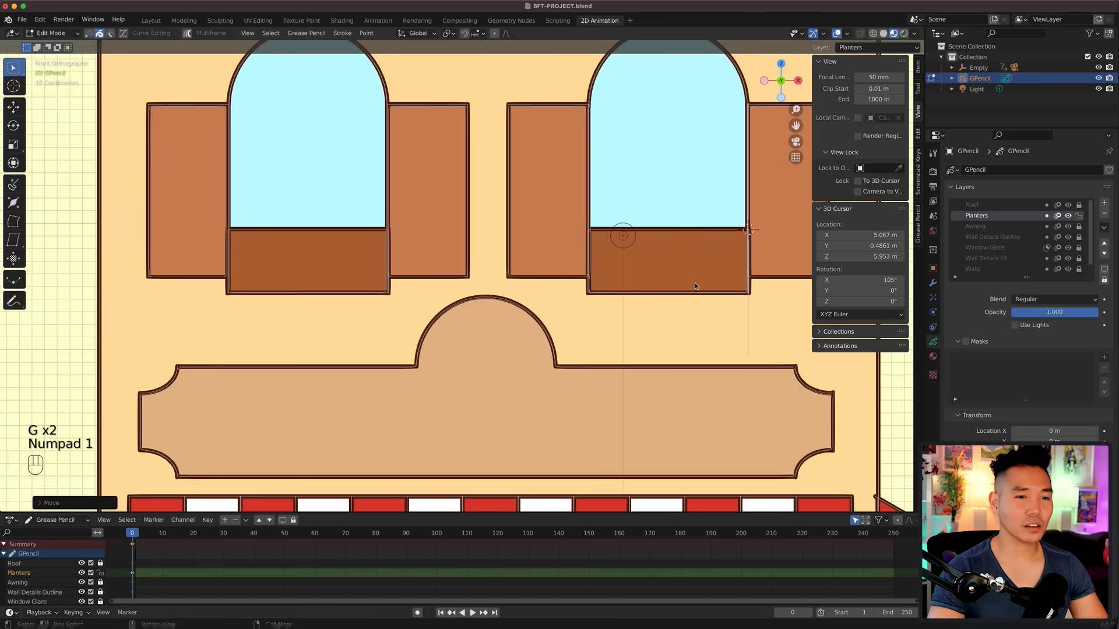
pyautogui.press('g')
pyautogui.click(445, 271)
pyautogui.press('super+s')
pyautogui.press('KP_0')
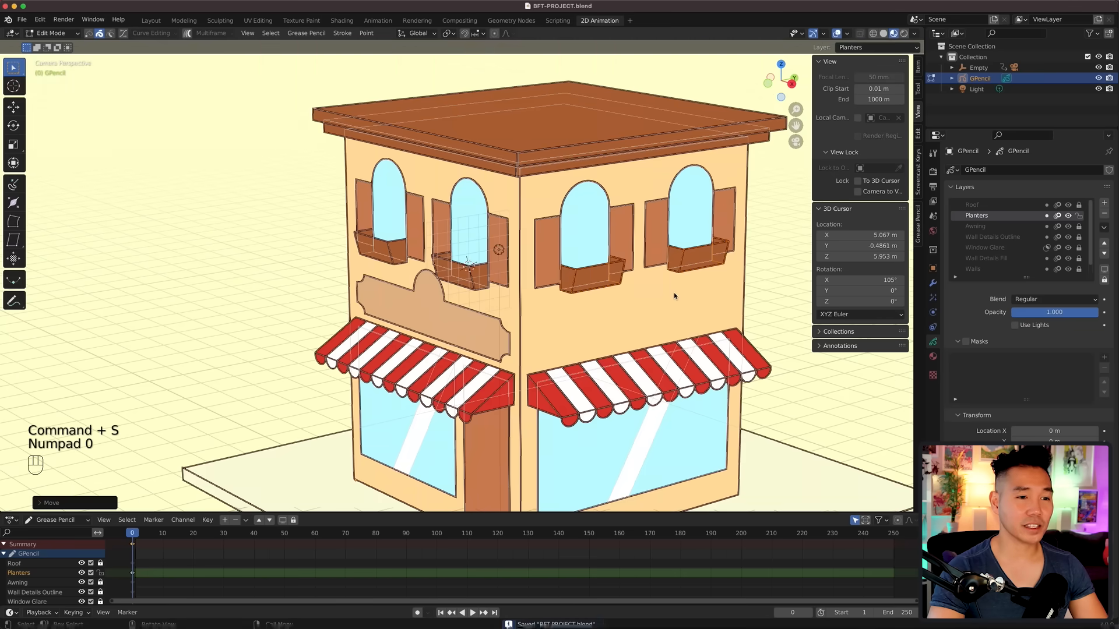
# Step: Duplicate the side-wall planter nearest the corner about 1.18 m down along Z
pyautogui.press('KP_3')
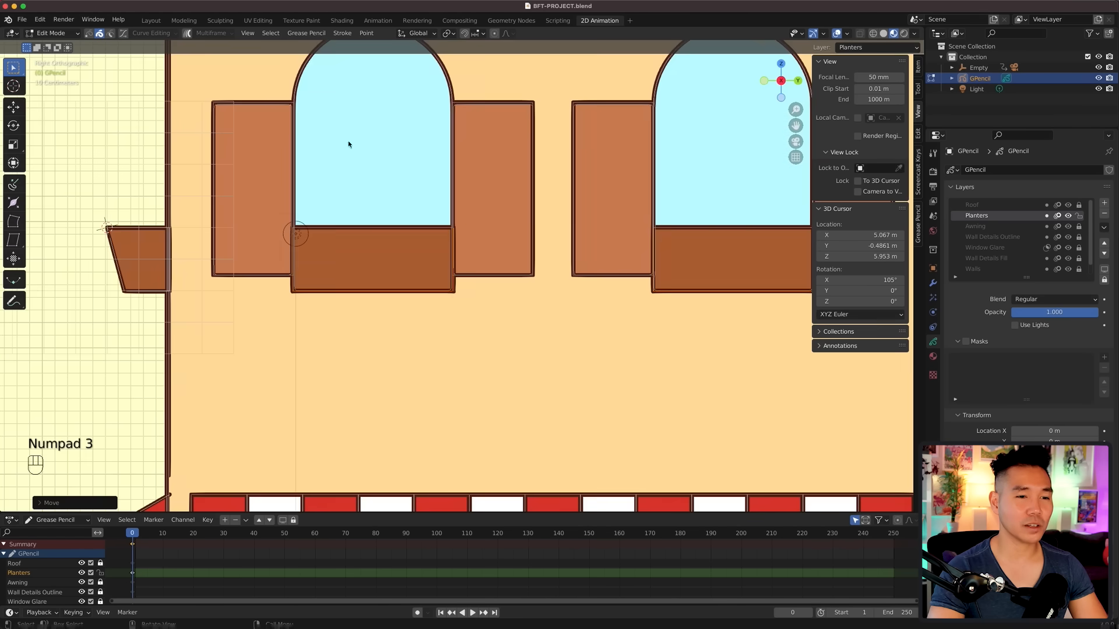
pyautogui.hotkey('shift', 'd')
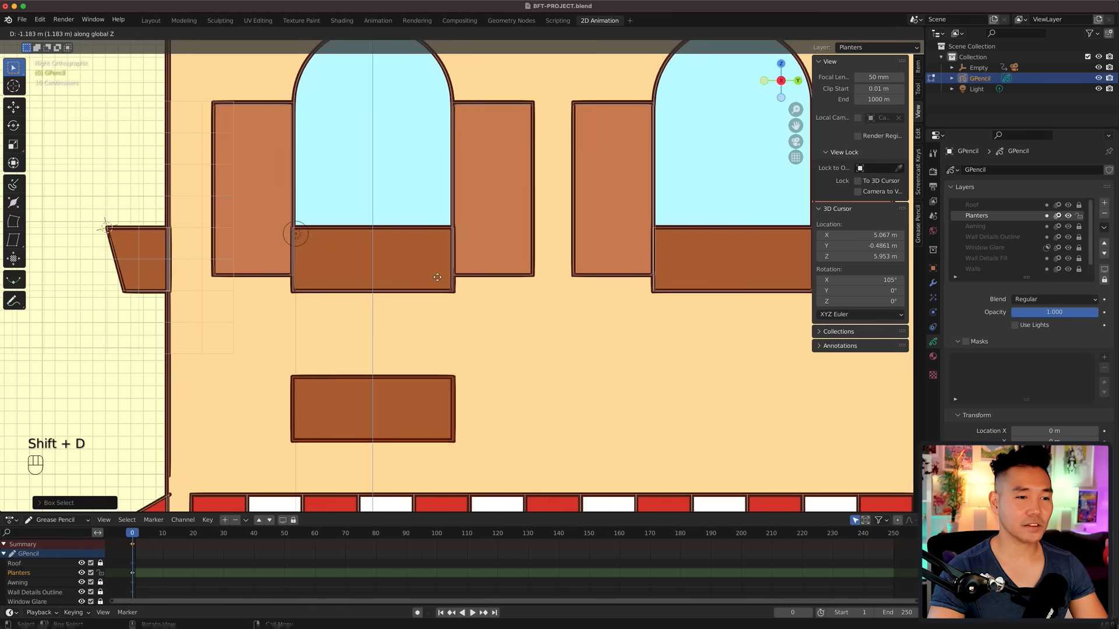
pyautogui.click(437, 277)
# Step: Stretch the lower planter along Y and centre it on the side wall so it spans nearly the awning's width
pyautogui.scroll(-4, 437, 278)
pyautogui.press('s')
pyautogui.click(600, 317)
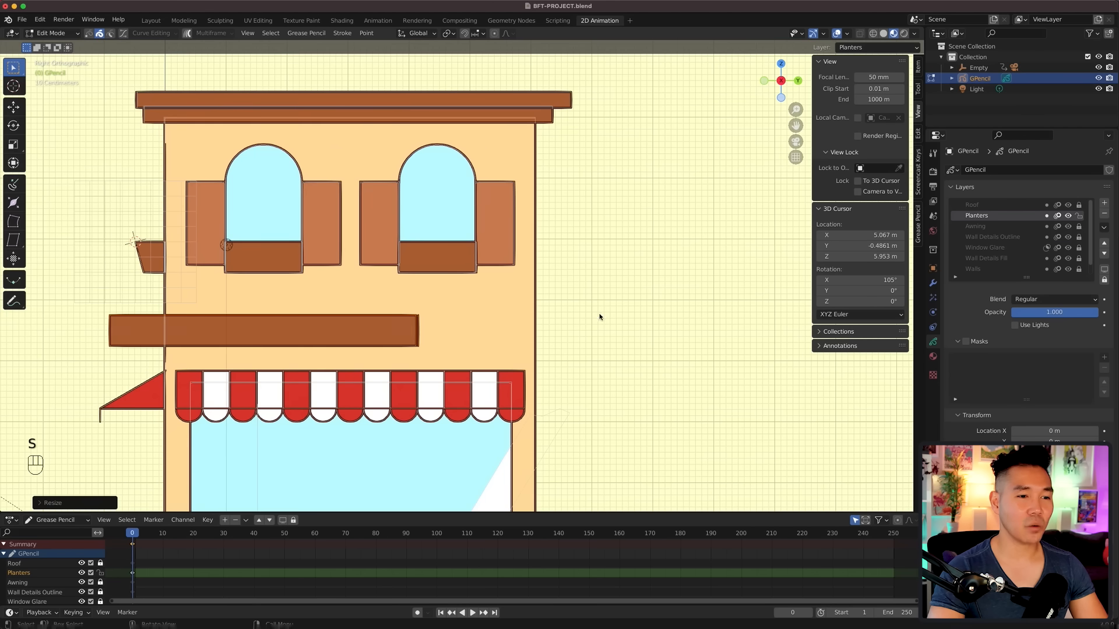
pyautogui.press('g')
pyautogui.click(670, 317)
pyautogui.press('s')
pyautogui.press('y')
pyautogui.click(696, 314)
pyautogui.press('g')
pyautogui.click(687, 315)
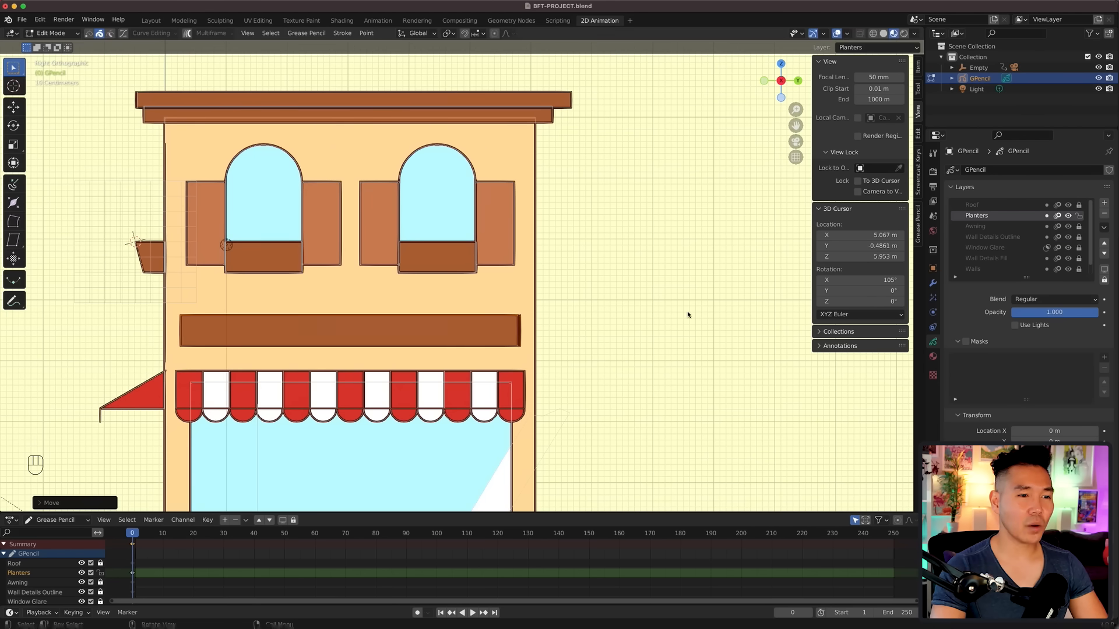
# Step: Raise the long planter about 0.075 m along Z above the side awning
pyautogui.press('g')
pyautogui.press('z')
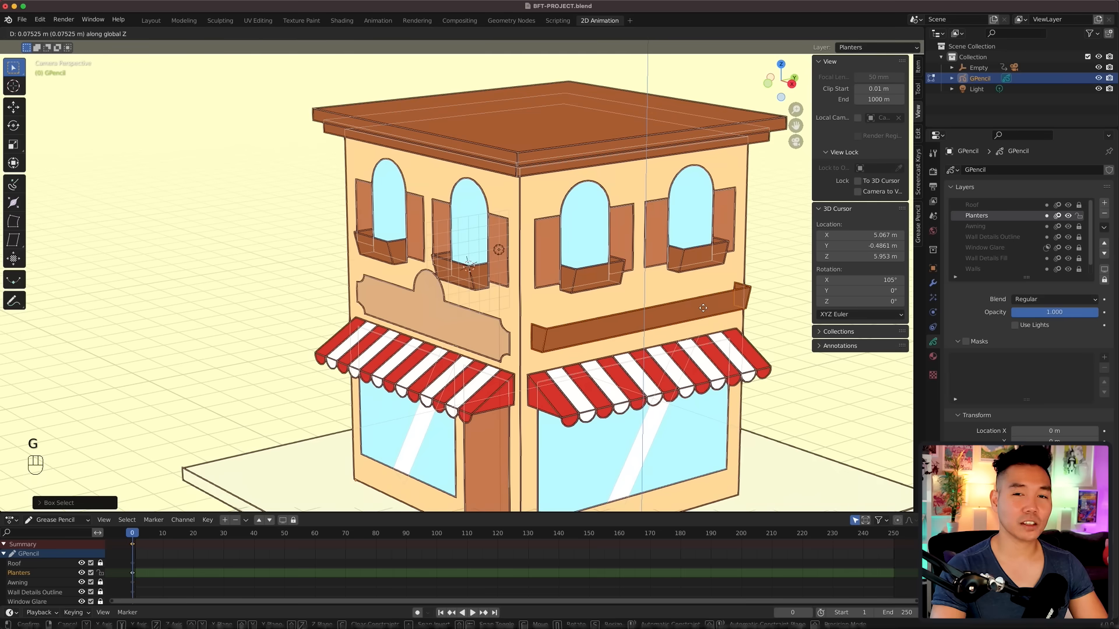
pyautogui.click(703, 308)
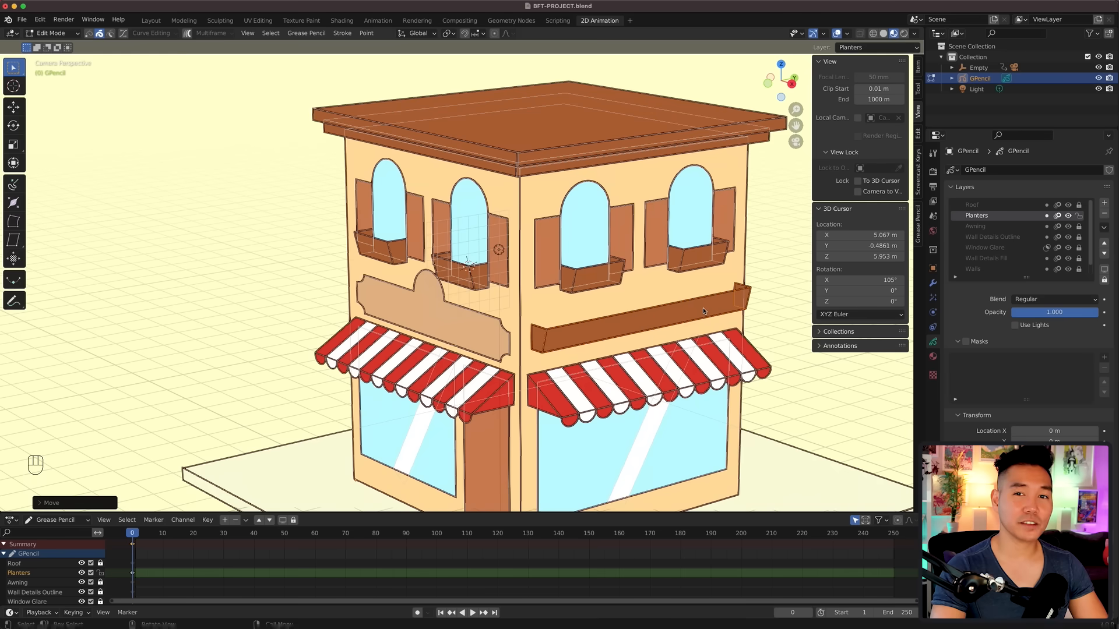
# Step: Duplicate the Walls layer with its strokes
pyautogui.scroll(-1, 996, 239)
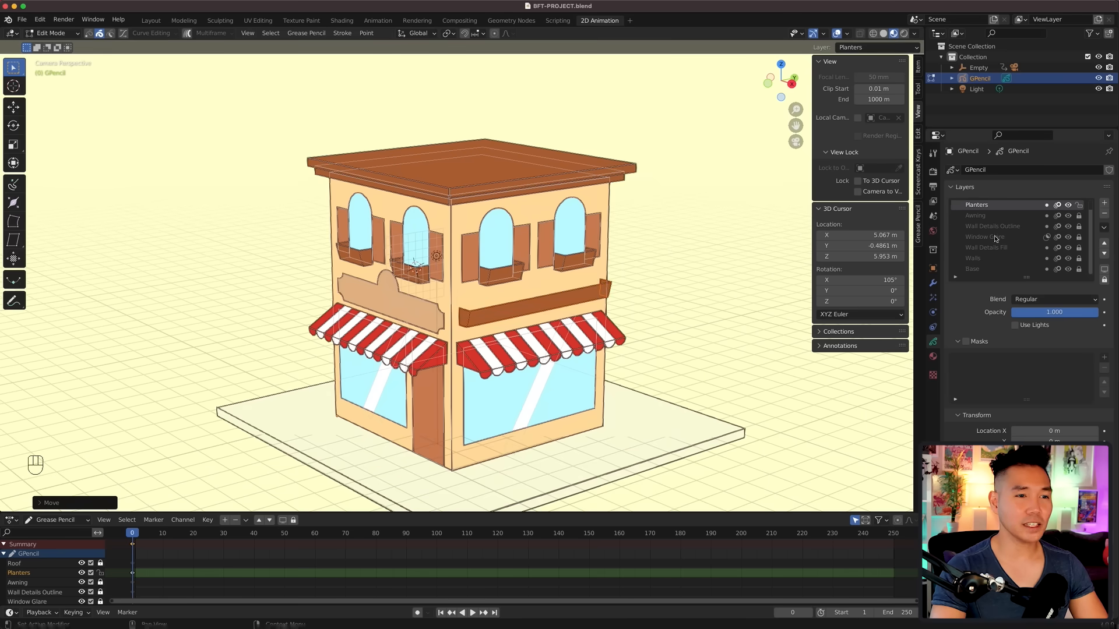
pyautogui.click(993, 258)
pyautogui.click(1104, 228)
pyautogui.click(1043, 239)
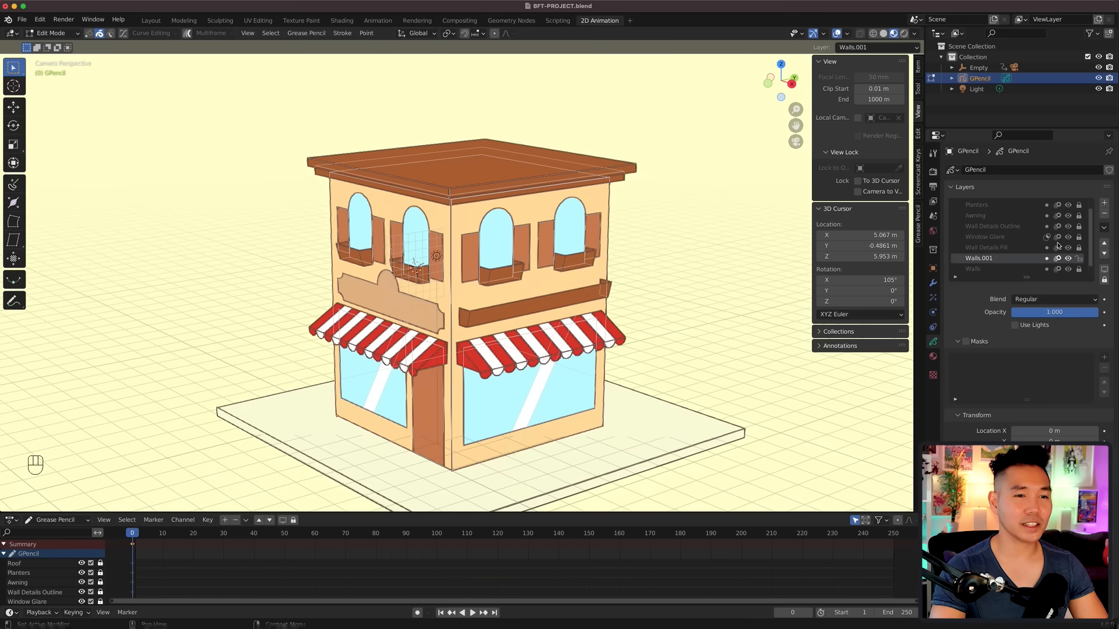
# Step: Move the duplicated Walls.001 layer up between Awning and Planters and rename it Pillar
pyautogui.click(1105, 245)
pyautogui.click(1105, 245)
pyautogui.click(1104, 244)
pyautogui.click(1105, 244)
pyautogui.doubleClick(985, 216)
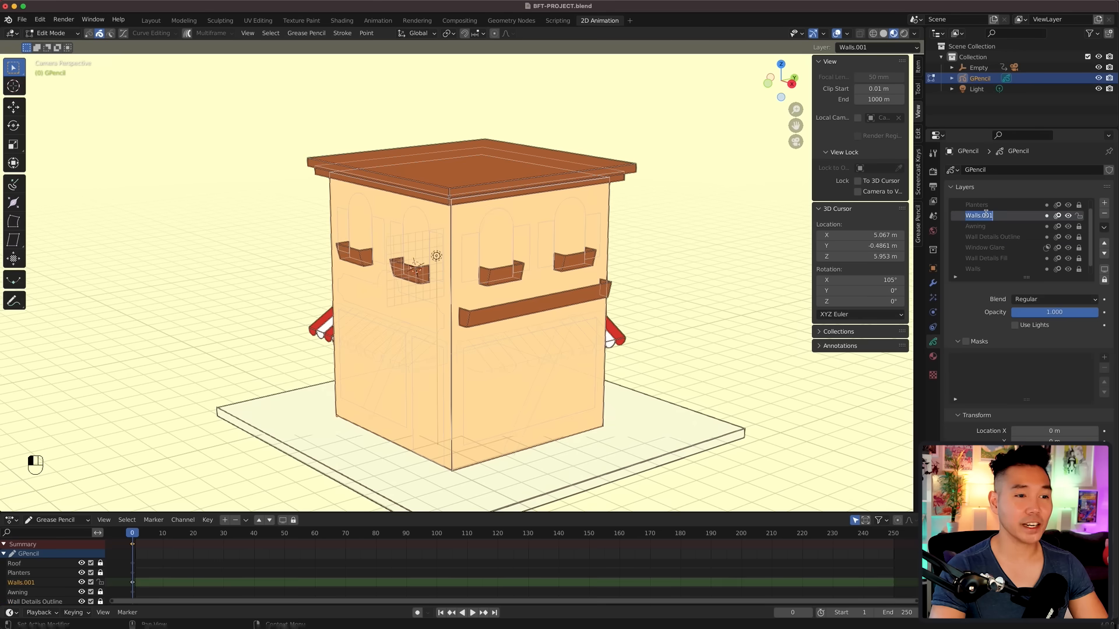
pyautogui.write('Pillar')
pyautogui.press('Return')
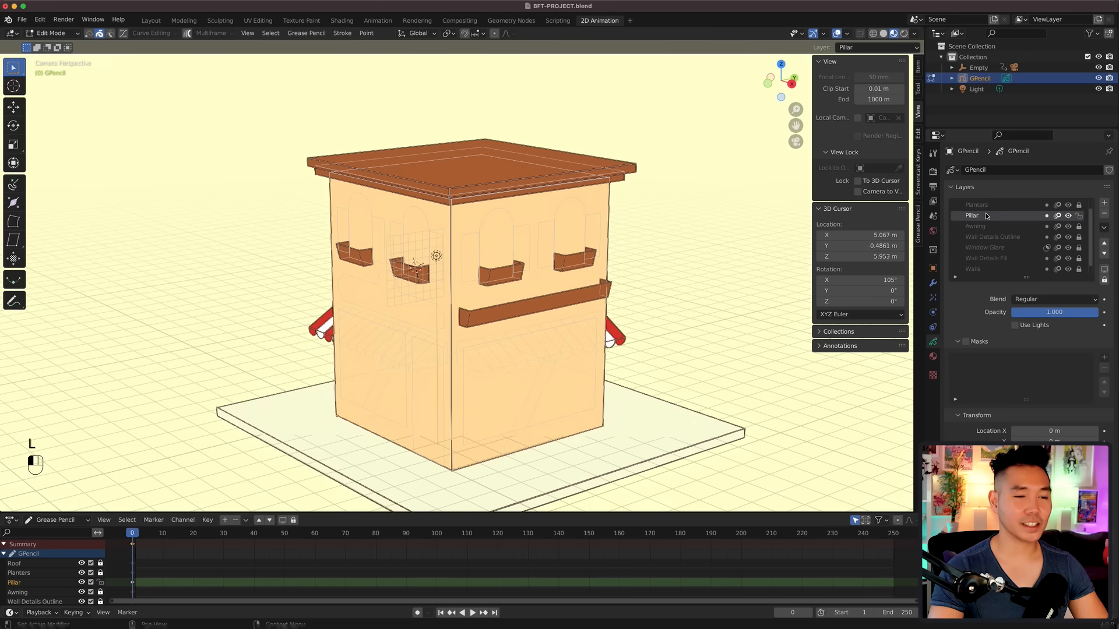
# Step: Scale the Pillar strokes down in X and Y only, keeping their height, to form a thin full-height column
pyautogui.press('s')
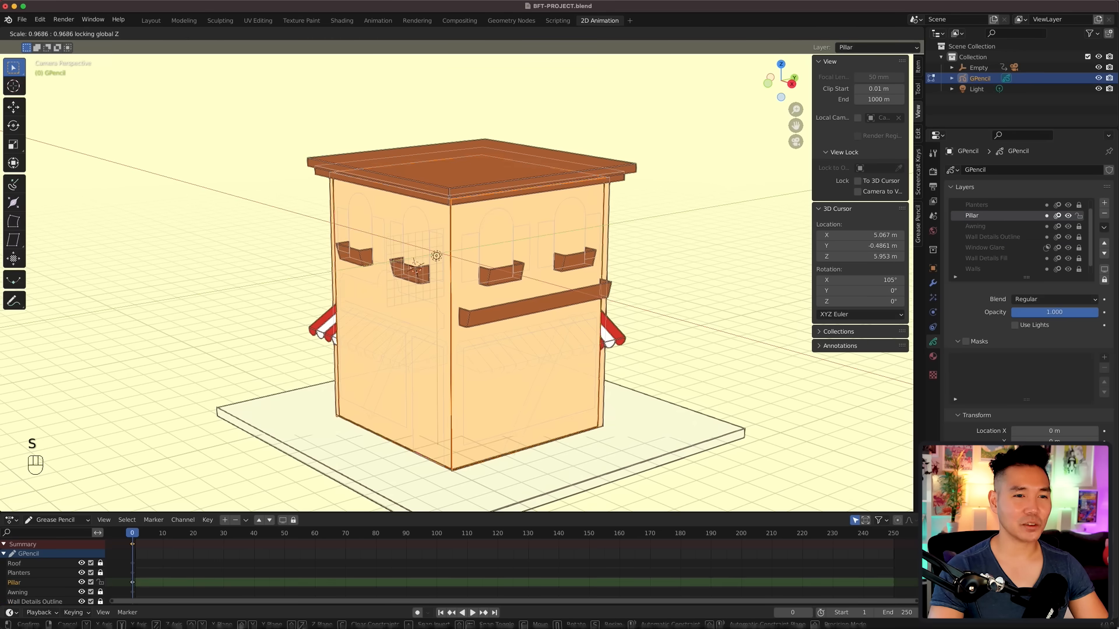
pyautogui.click(688, 302)
pyautogui.press('s')
pyautogui.hotkey('shift', 'z')
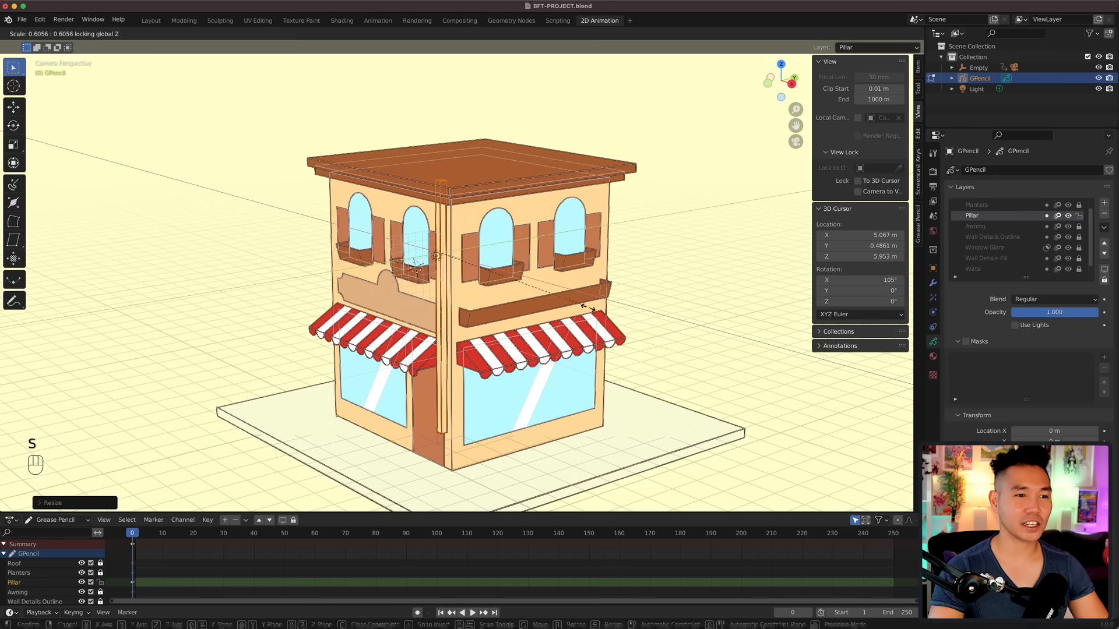
pyautogui.click(553, 304)
pyautogui.scroll(1, 1014, 233)
# Step: Hide the Roof layer and move the pillar in top view onto the building's front corner, about 2.73 m in X and -1.71 m in Y
pyautogui.click(1068, 205)
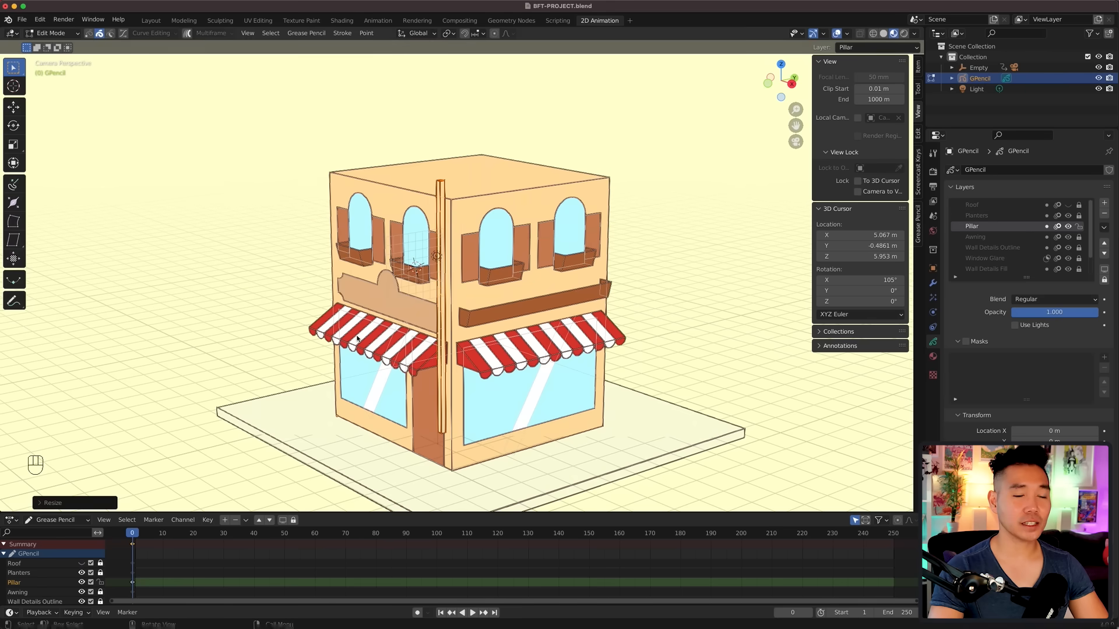
pyautogui.press('KP_7')
pyautogui.press('g')
pyautogui.hotkey('shift', 'z')
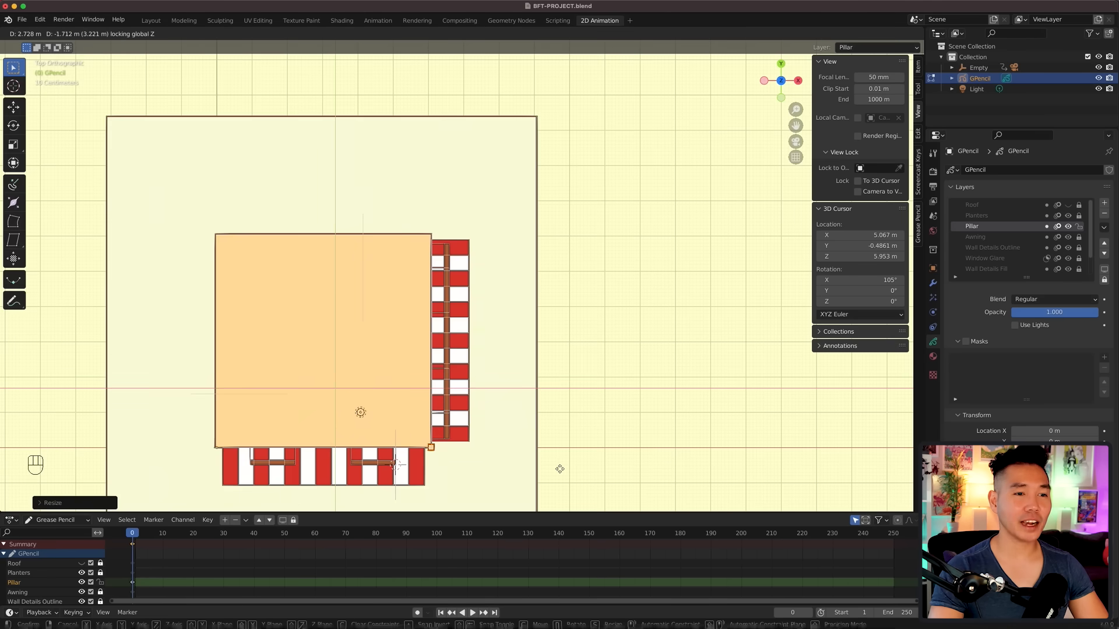
pyautogui.click(560, 469)
pyautogui.press('KP_0')
# Step: Duplicate the Pillar layer, name the copy Pillar Rear, and place it directly above the Walls layer
pyautogui.click(1104, 227)
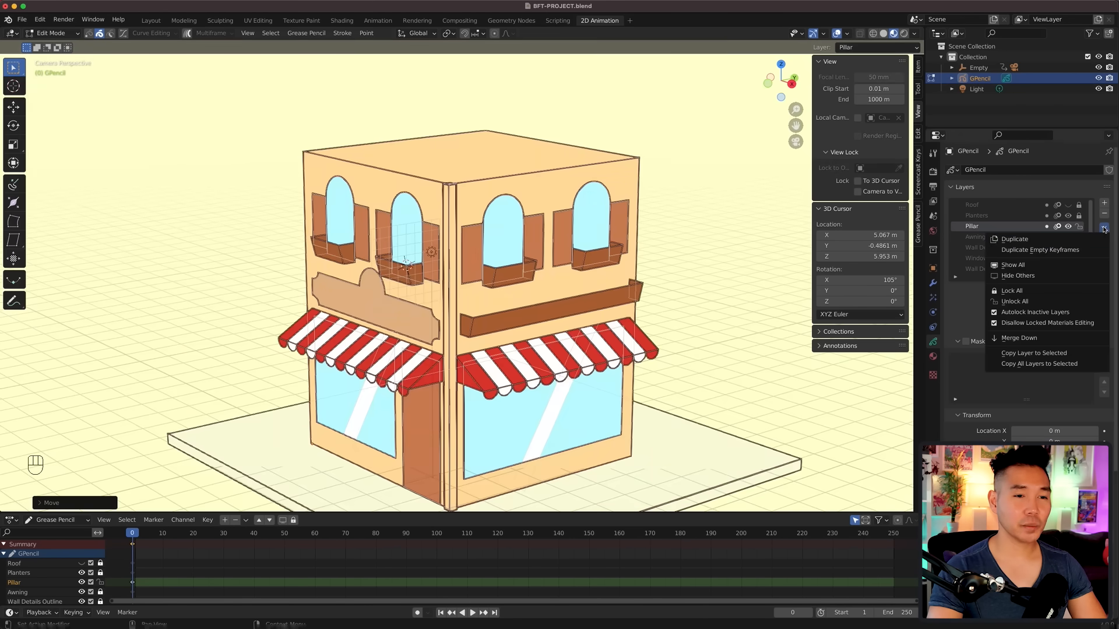
pyautogui.click(1017, 239)
pyautogui.doubleClick(985, 226)
pyautogui.write('Pillar Rear')
pyautogui.press('Return')
pyautogui.click(1104, 255)
pyautogui.click(1104, 254)
pyautogui.click(1105, 254)
pyautogui.click(1104, 254)
pyautogui.click(1104, 255)
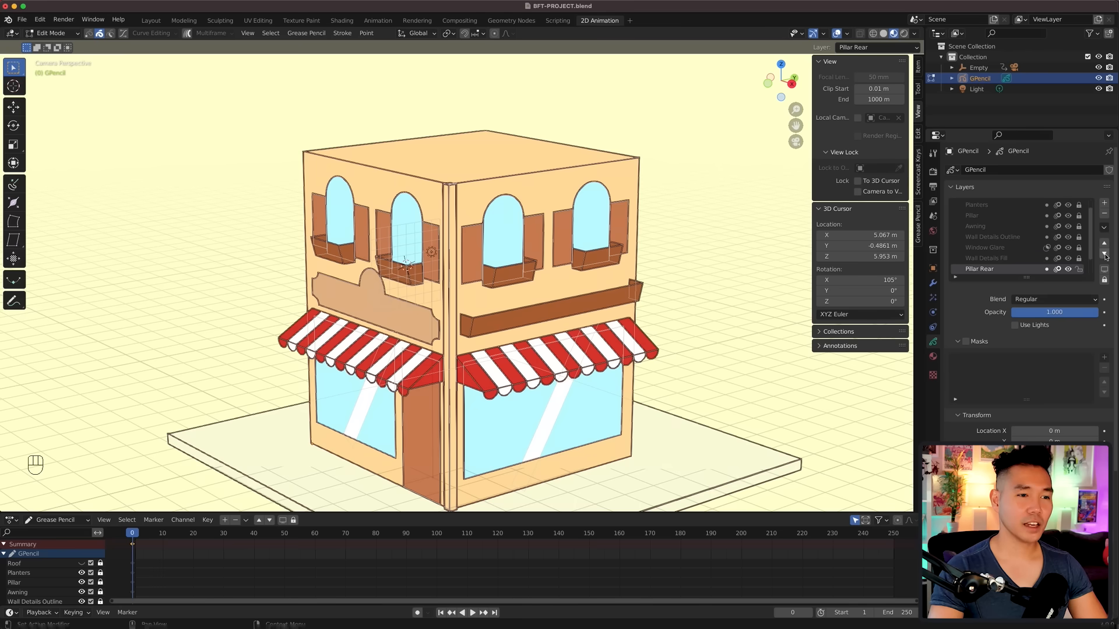
# Step: Duplicate the pillar strokes on the Pillar Rear layer to the building's two neighbouring corners, one along X and one along Y
pyautogui.scroll(-2, 1078, 255)
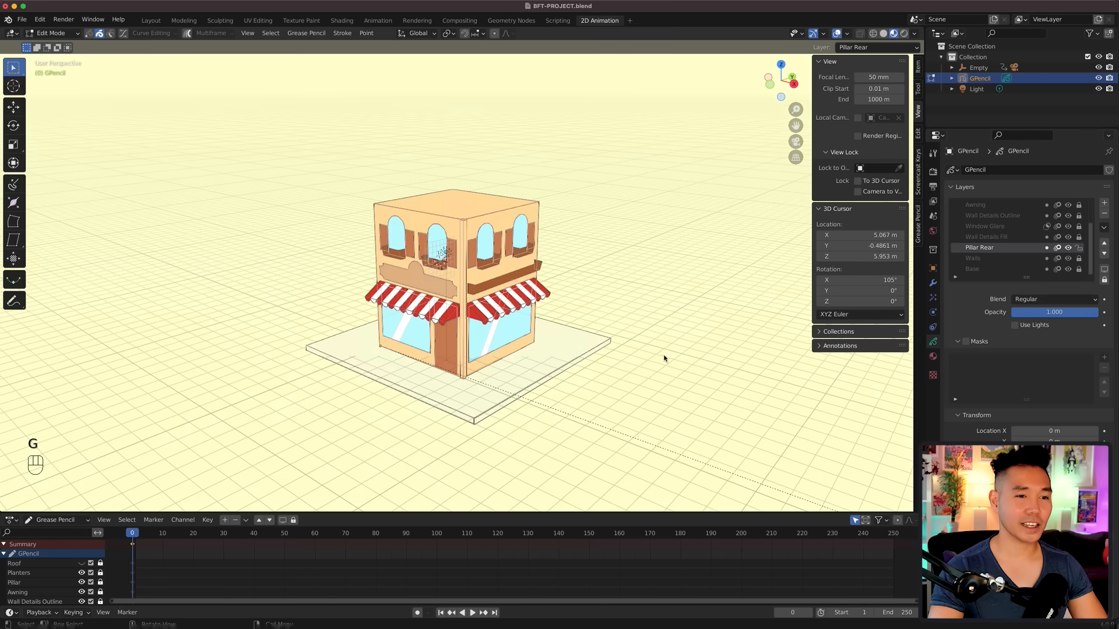
pyautogui.hotkey('shift', 'd')
pyautogui.press('x')
pyautogui.press('KP_7')
pyautogui.press('y')
pyautogui.click(687, 243)
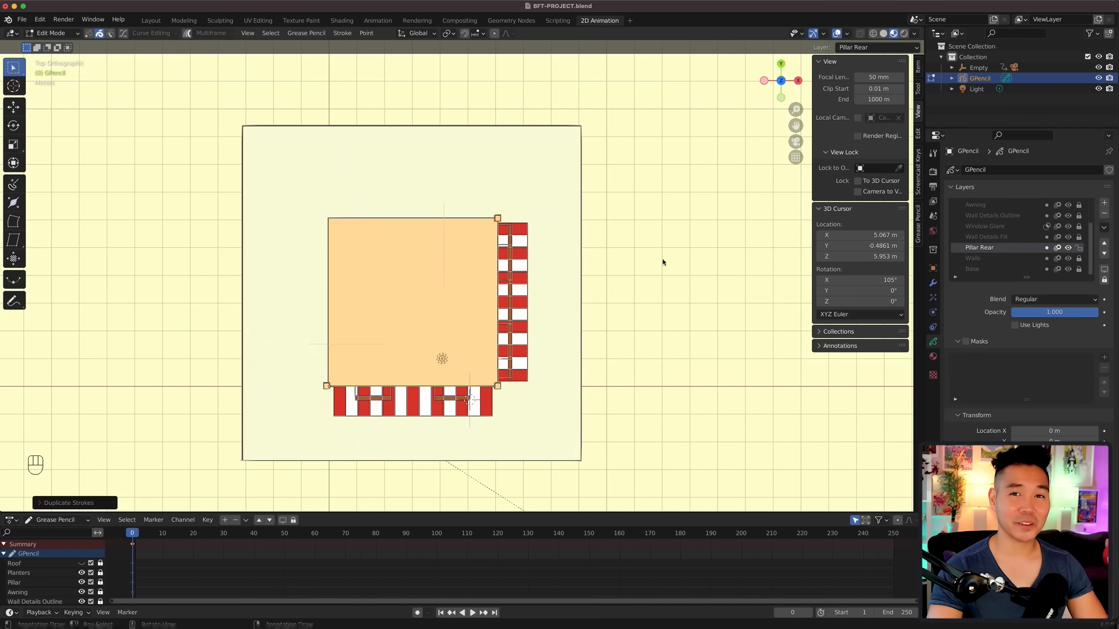
pyautogui.press('KP_0')
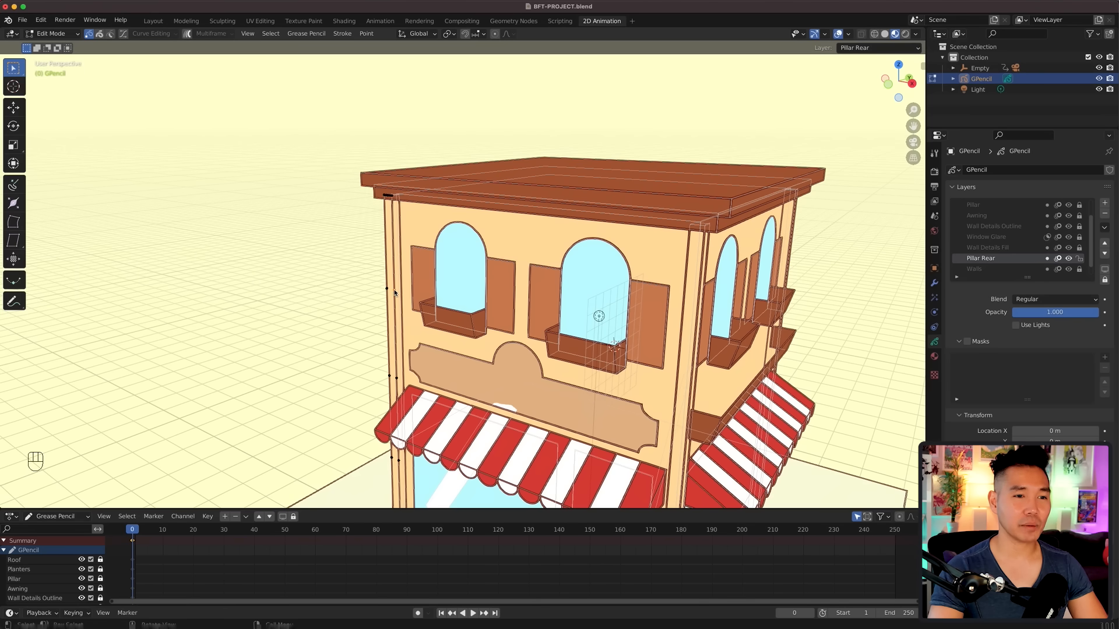
# Step: Snap the 3D cursor to the selected point on the front wall's far-corner pillar and add a layer named Hanging Sign
pyautogui.hotkey('shift', 's')
pyautogui.click(497, 338)
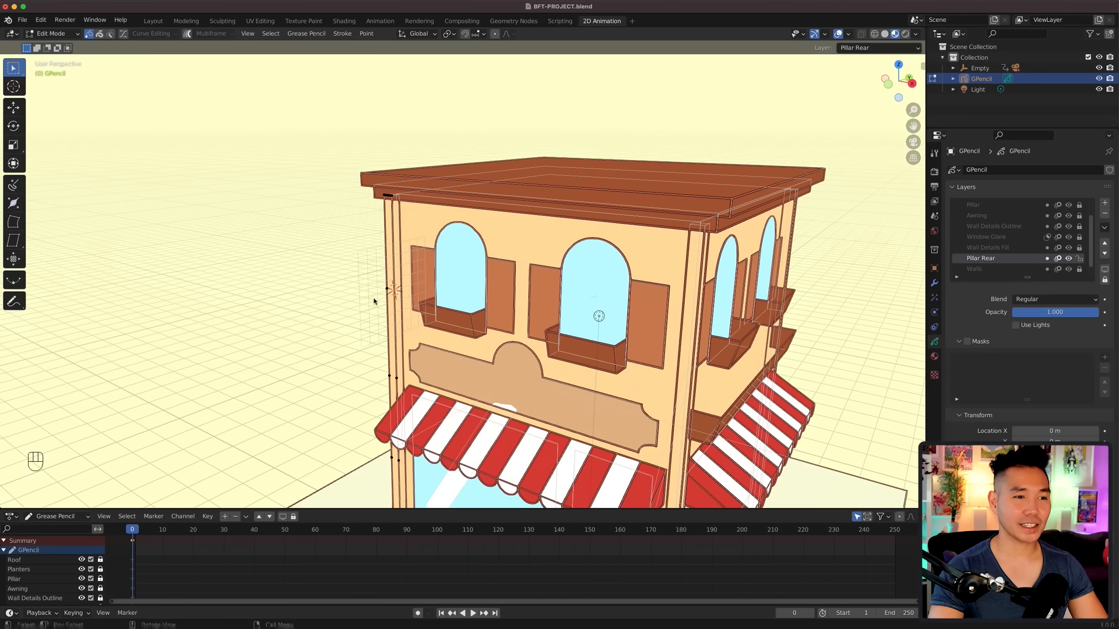
pyautogui.click(1104, 203)
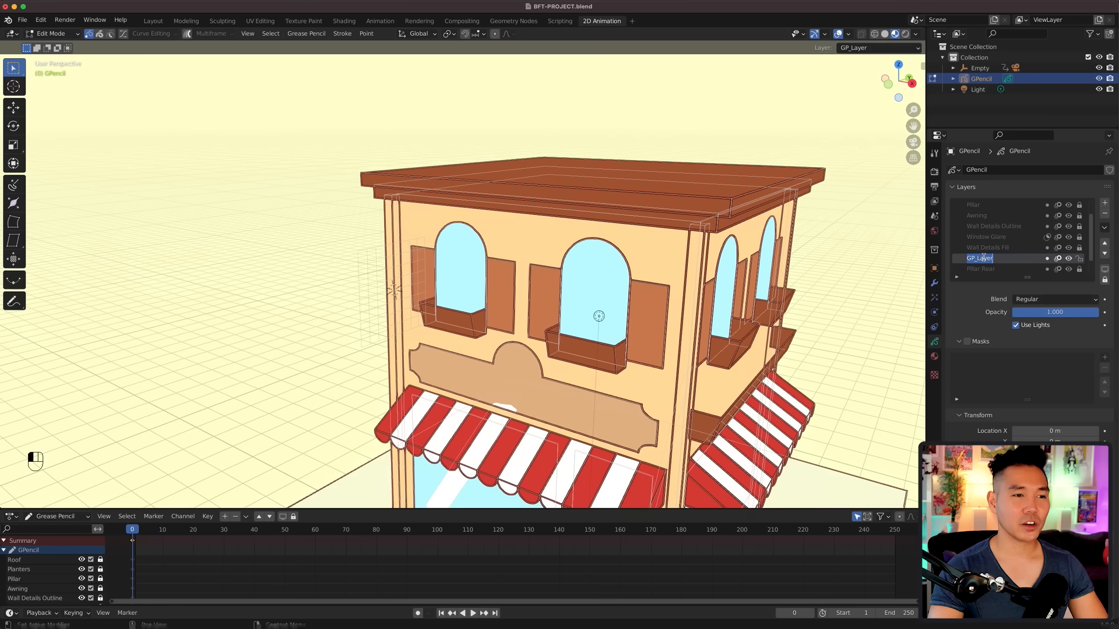
pyautogui.write('Hanging Sign')
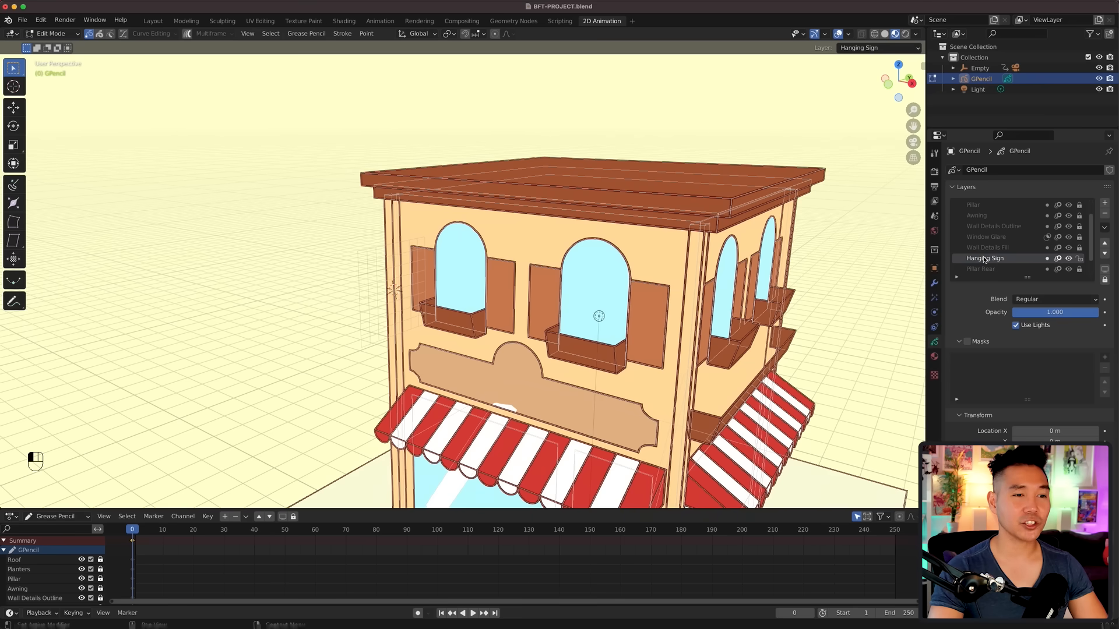
# Step: Add a new material named Gold with the outline's stroke colour and a golden-yellow fill
pyautogui.hotkey('ctrl', 'Tab')
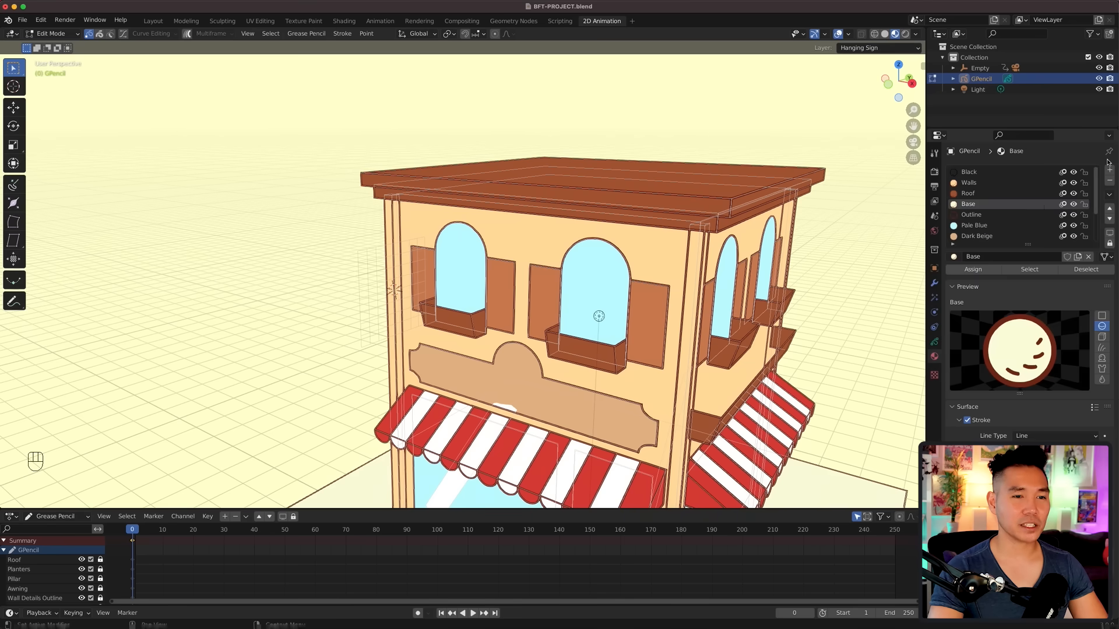
pyautogui.click(1110, 171)
pyautogui.click(1031, 256)
pyautogui.press('super+c')
pyautogui.press('super+v')
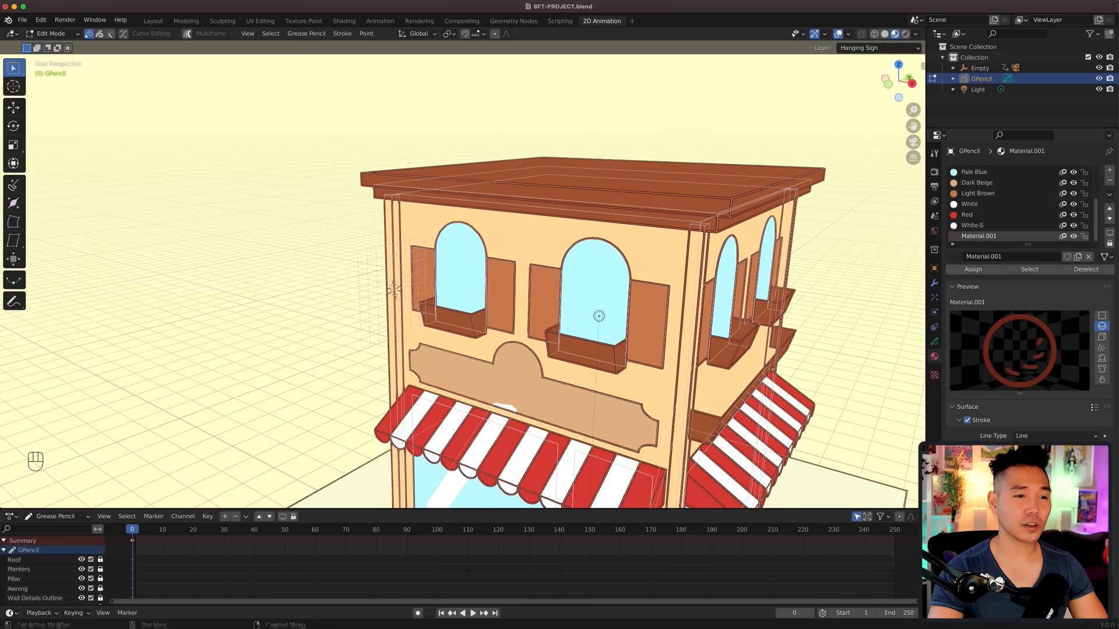
pyautogui.click(967, 502)
pyautogui.click(1056, 530)
pyautogui.moveTo(1094, 438); pyautogui.dragTo(1089, 379)
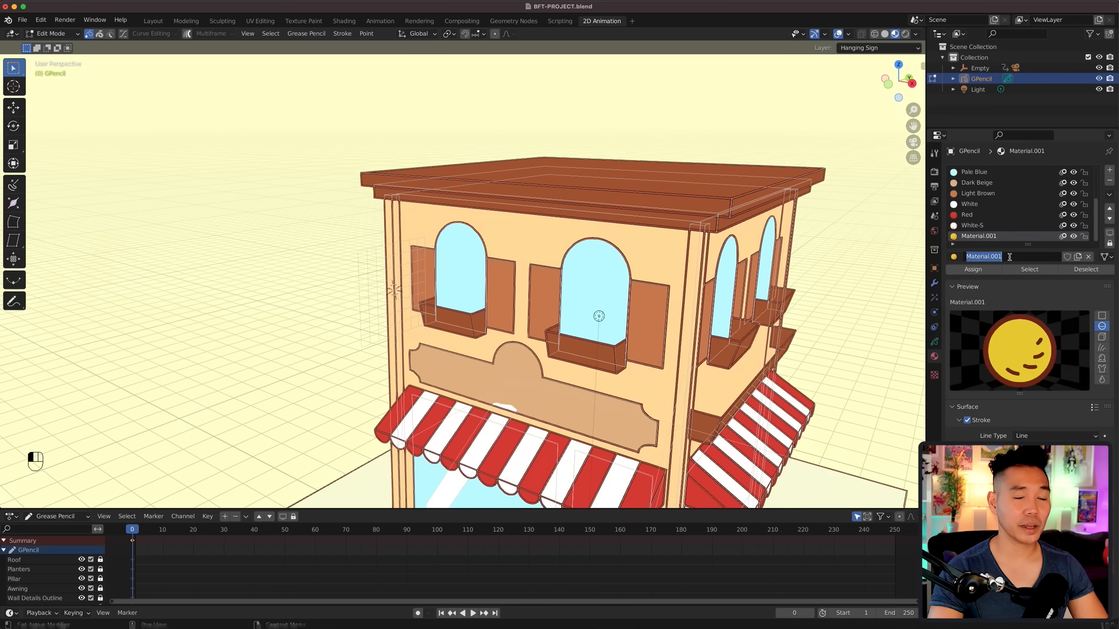
# Step: Draw a thin horizontal Gold bar with the Box tool on the Side (Y-Z) plane, projecting outward from the front pillar above the planter
pyautogui.press('KP_3')
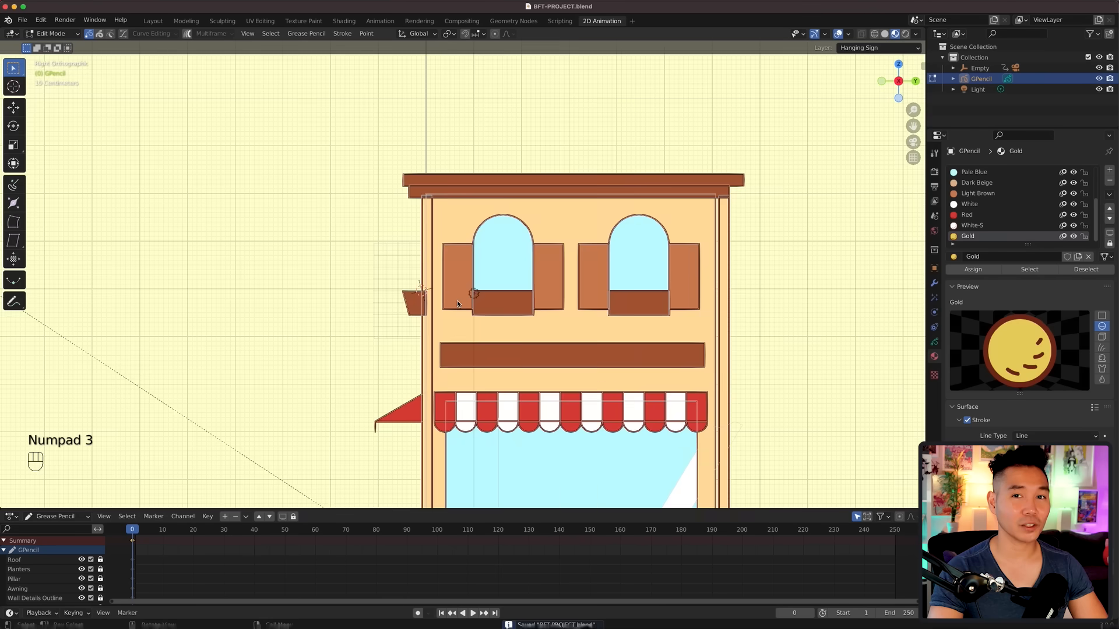
pyautogui.scroll(6, 422, 286)
pyautogui.keyDown('shift'); pyautogui.moveTo(422, 286); pyautogui.dragTo(528, 278, button='middle'); pyautogui.keyUp('shift')
pyautogui.hotkey('ctrl', 'Tab')
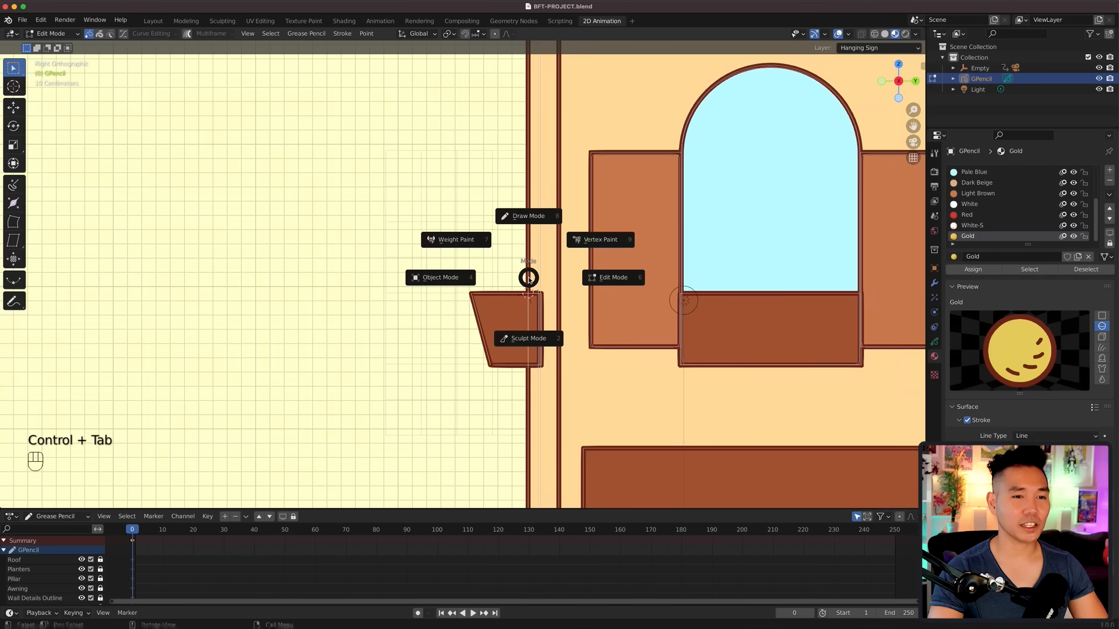
pyautogui.click(539, 224)
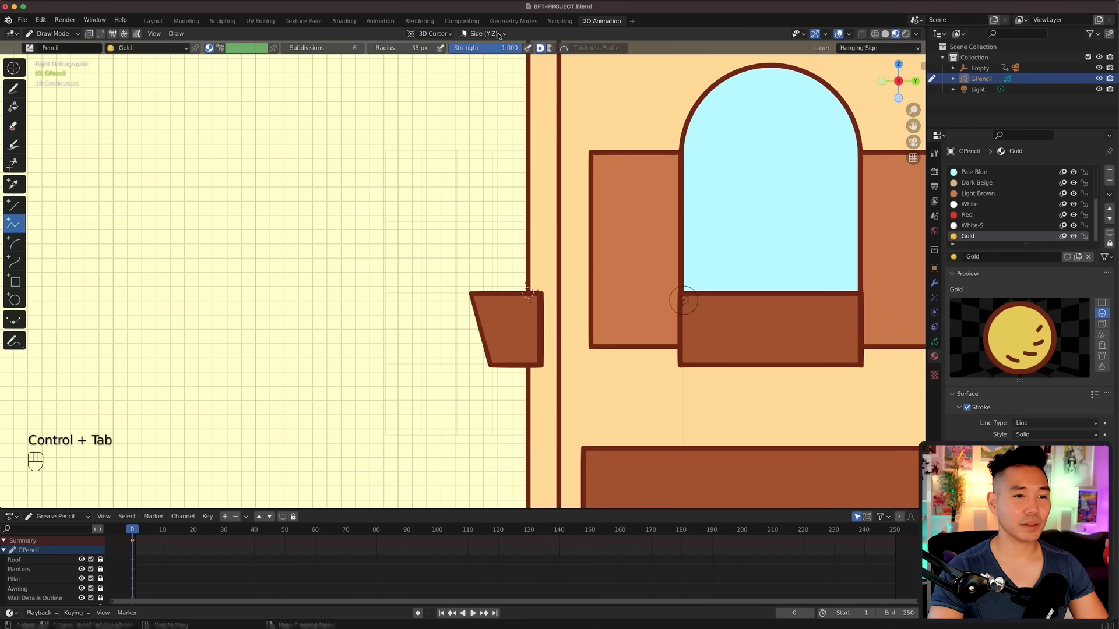
pyautogui.click(499, 36)
pyautogui.hotkey('shift', 'space')
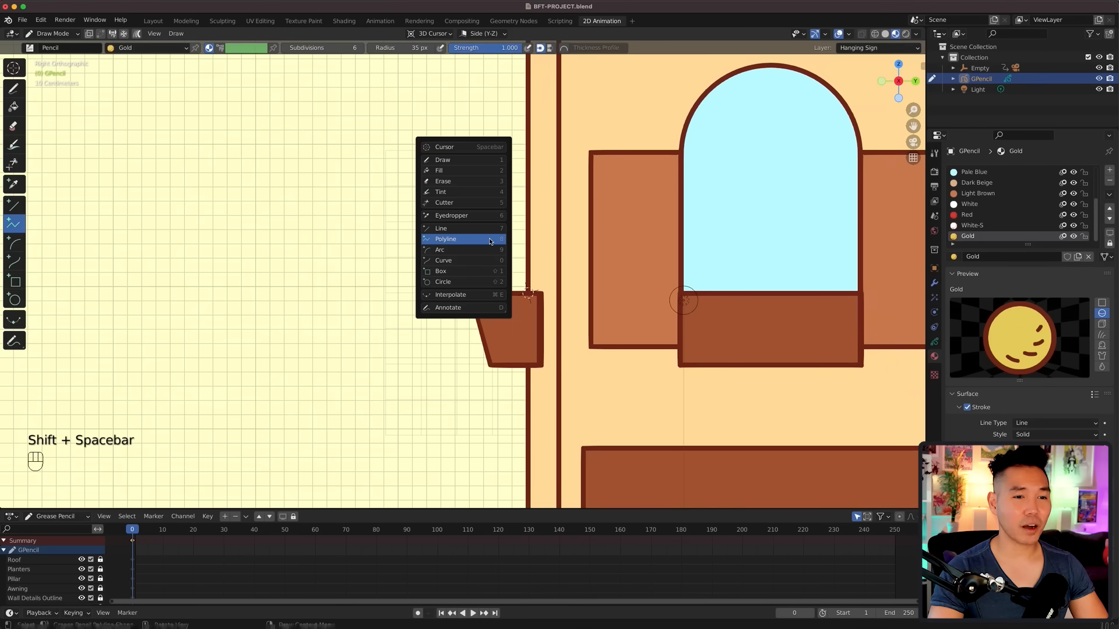
pyautogui.click(472, 272)
pyautogui.rightClick(527, 291)
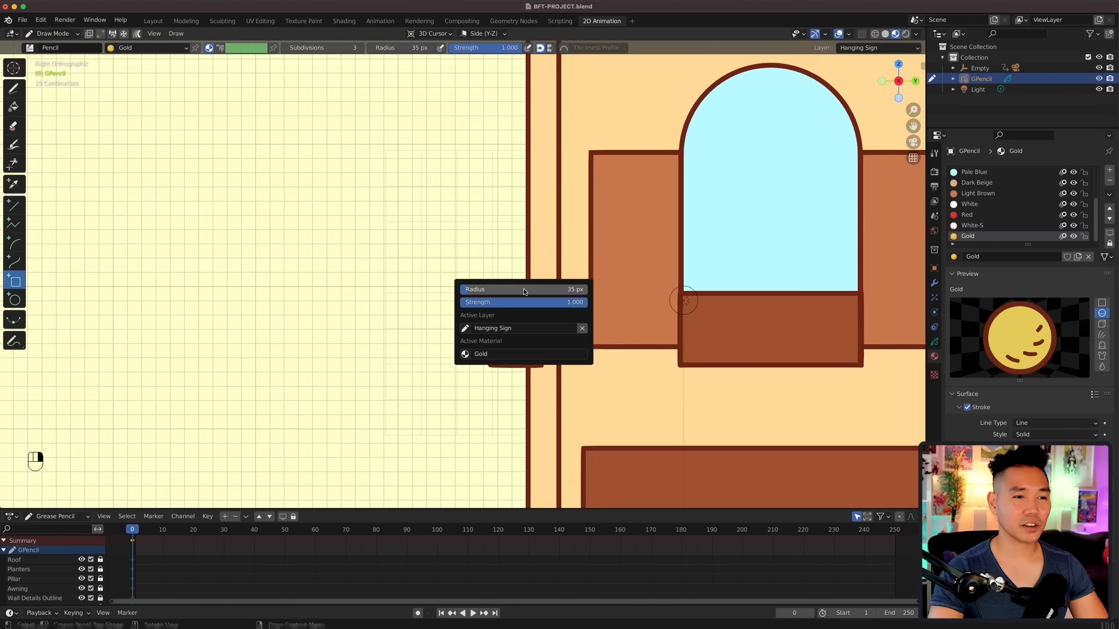
pyautogui.click(524, 354)
pyautogui.click(537, 367)
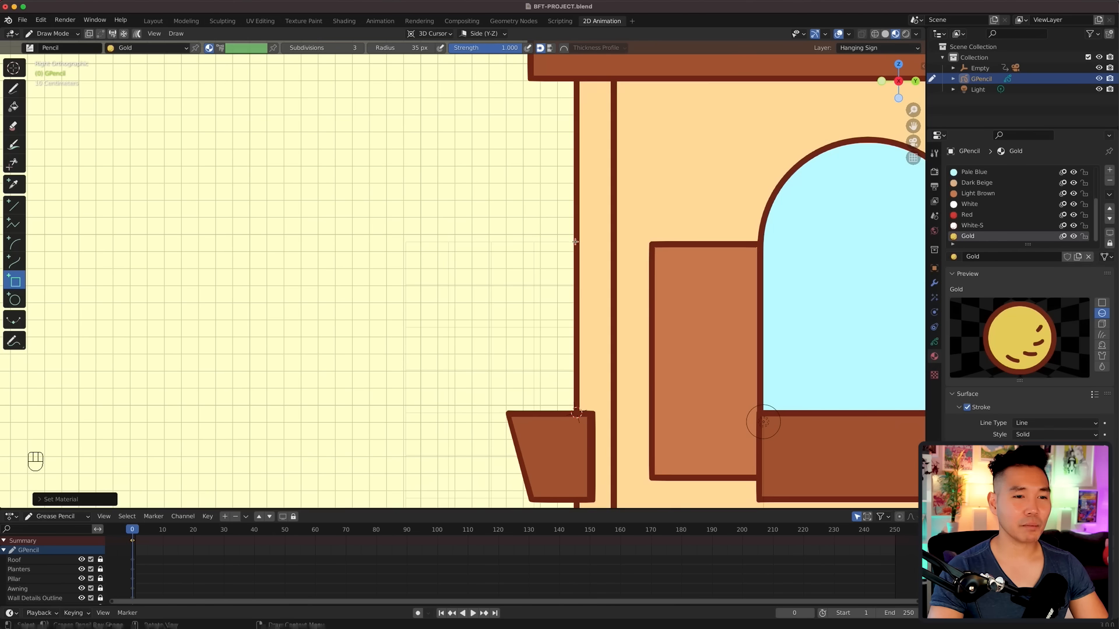
pyautogui.moveTo(576, 240); pyautogui.dragTo(237, 264)
# Step: Draw a small Gold circle at the outer end of the sign bar
pyautogui.hotkey('shift', 'space')
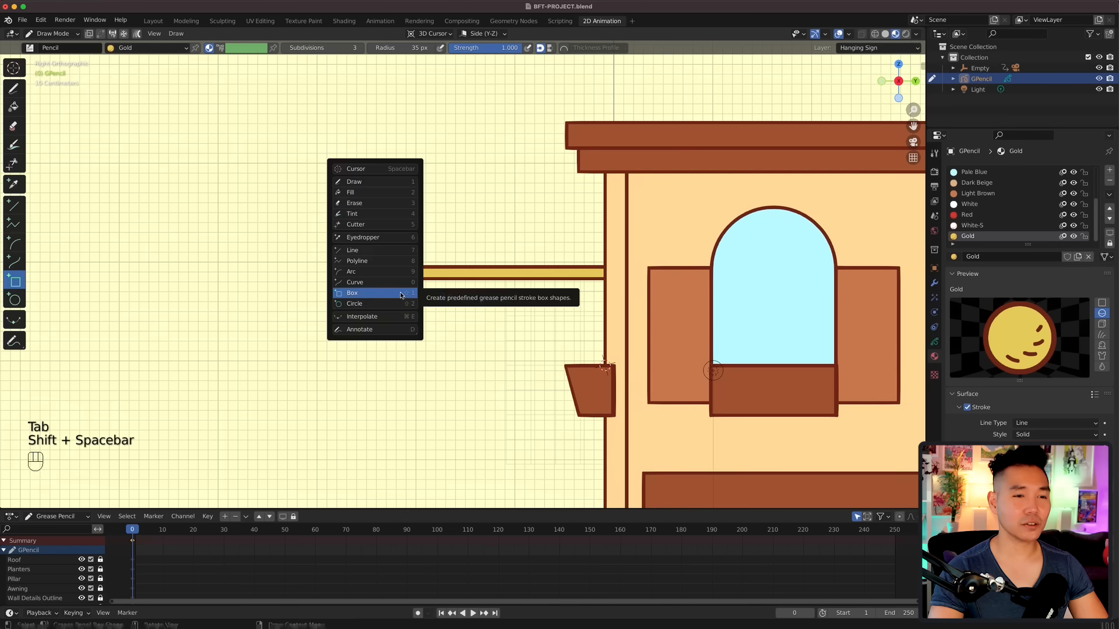
pyautogui.click(379, 303)
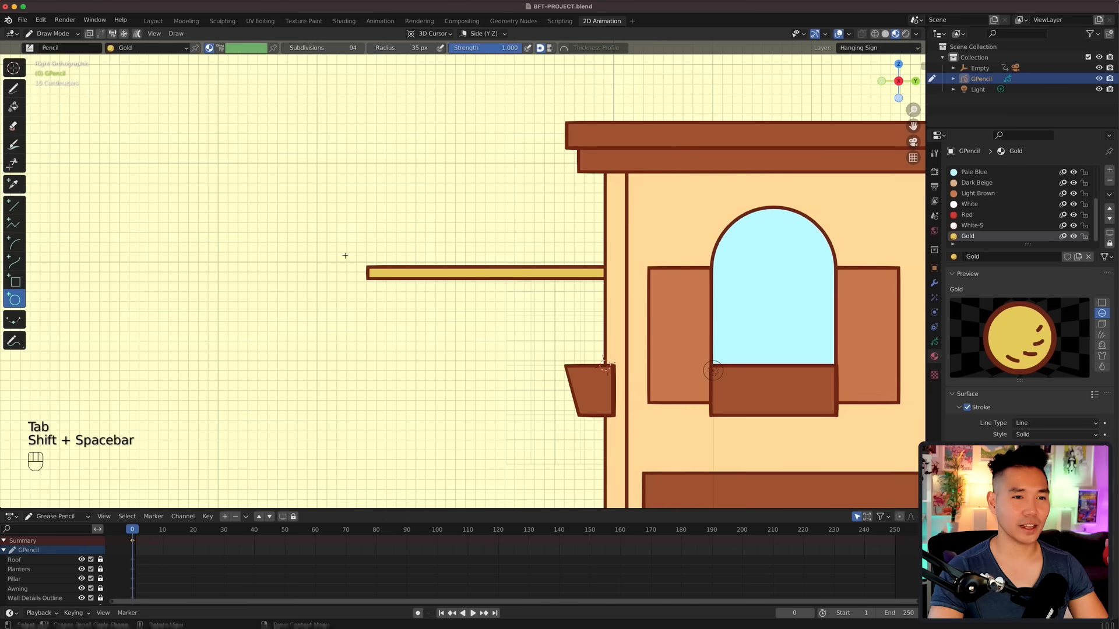
pyautogui.keyDown('shift'); pyautogui.moveTo(338, 259); pyautogui.dragTo(368, 288); pyautogui.keyUp('shift')
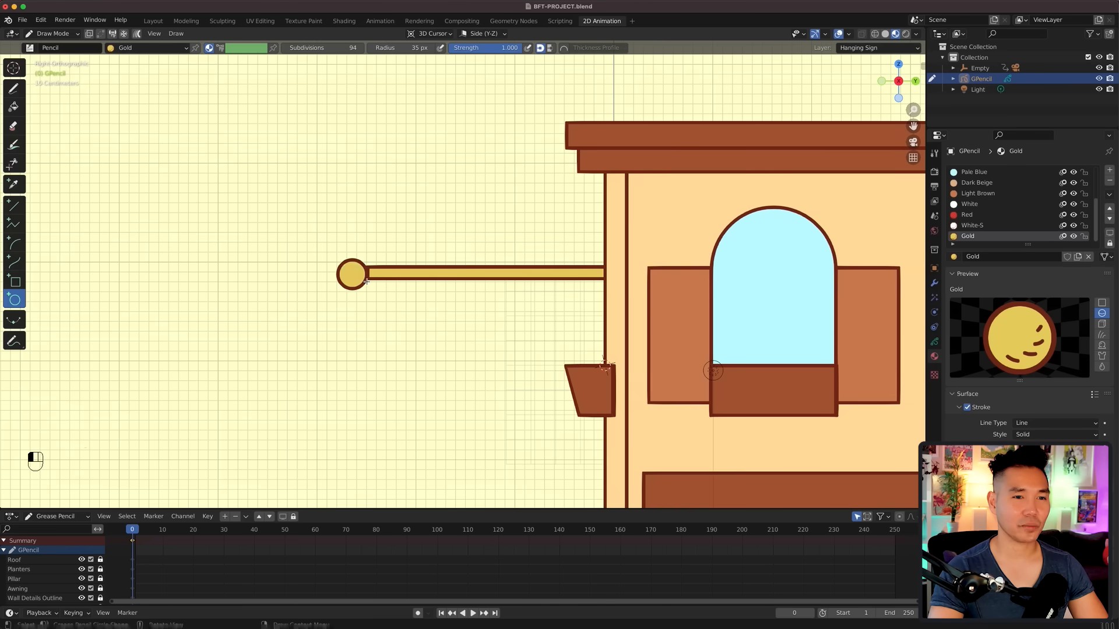
pyautogui.press('Tab')
# Step: Draw a large square below the bar with the Box tool and the Outline material
pyautogui.hotkey('shift', 'space')
pyautogui.click(496, 352)
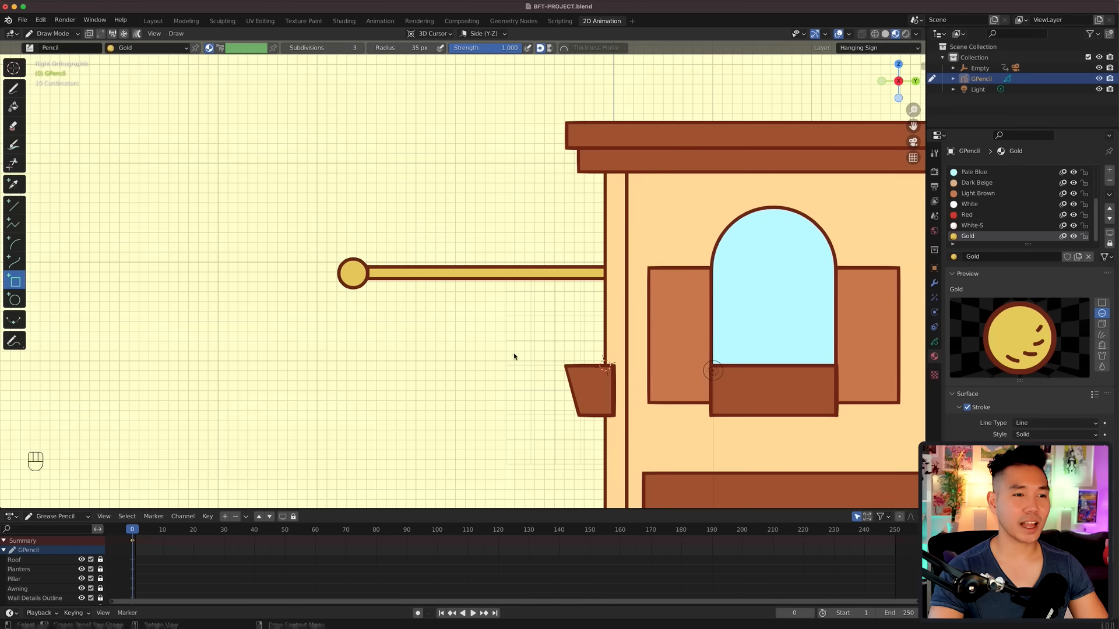
pyautogui.rightClick(515, 354)
pyautogui.click(460, 418)
pyautogui.click(476, 476)
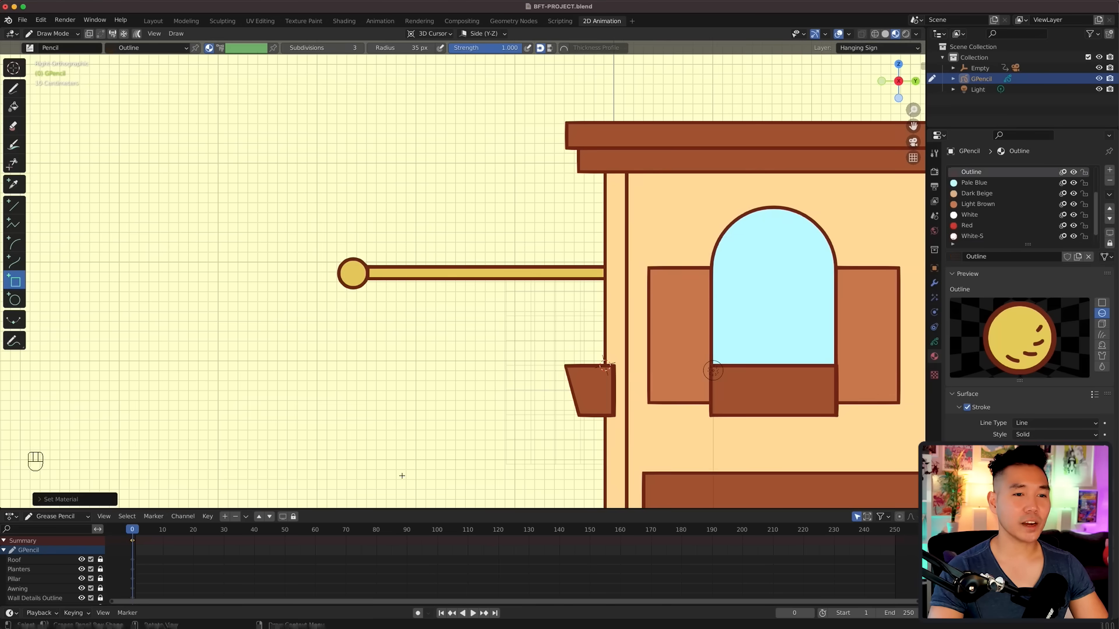
pyautogui.keyDown('shift'); pyautogui.moveTo(400, 474); pyautogui.dragTo(344, 391, button='middle'); pyautogui.keyUp('shift')
pyautogui.moveTo(312, 236)
pyautogui.keyDown('shift'); pyautogui.mouseDown()
pyautogui.moveTo(489, 444)
pyautogui.moveTo(483, 436)
pyautogui.moveTo(501, 425)
pyautogui.mouseUp(); pyautogui.keyUp('shift')
pyautogui.press('Tab')
# Step: Select all points of the square sign outline in Edit Mode and subdivide the stroke
pyautogui.press('a')
pyautogui.press('1')
pyautogui.moveTo(294, 230); pyautogui.dragTo(507, 445)
pyautogui.rightClick(450, 330)
pyautogui.click(450, 330)
# Step: Delete the four corner points of the square sign outline so that its sides are separate lines
pyautogui.click(312, 237)
pyautogui.press('x')
pyautogui.click(314, 235)
pyautogui.click(501, 238)
pyautogui.press('x')
pyautogui.click(503, 238)
pyautogui.click(502, 426)
pyautogui.press('x')
pyautogui.click(313, 426)
pyautogui.press('x')
pyautogui.click(313, 426)
# Step: Join the four sides of the sign outline with inward-curving arcs at the corners using the Arc tool
pyautogui.press('Tab')
pyautogui.hotkey('shift', 'space')
pyautogui.click(406, 275)
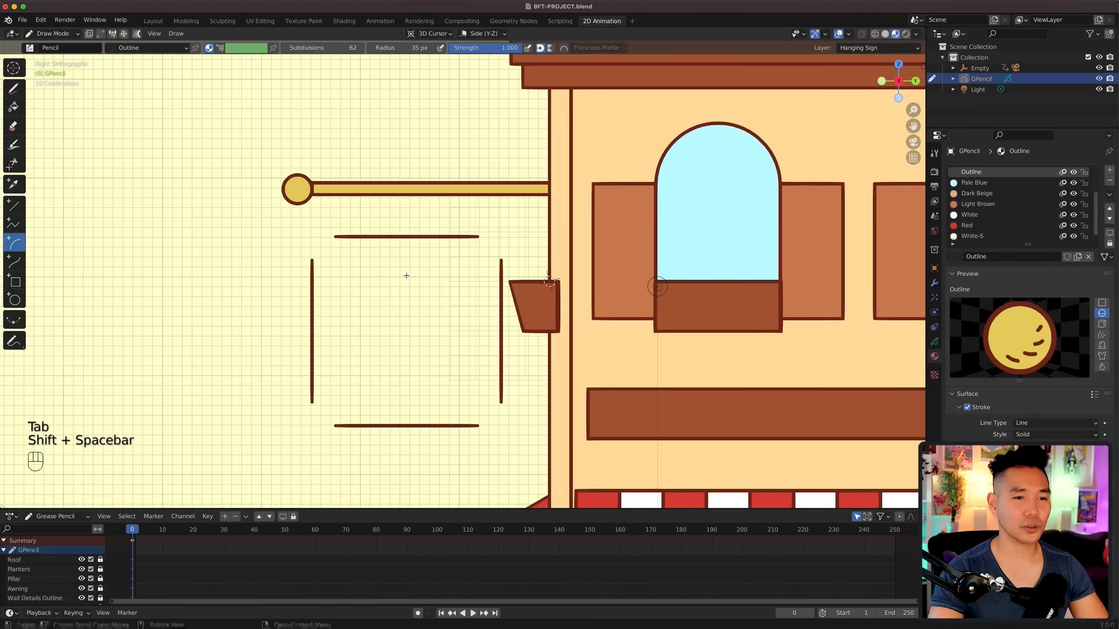
pyautogui.moveTo(335, 236); pyautogui.dragTo(313, 260)
pyautogui.moveTo(478, 236); pyautogui.dragTo(502, 260)
pyautogui.moveTo(478, 425); pyautogui.dragTo(499, 403)
pyautogui.press('Tab')
pyautogui.press('Tab')
# Step: Fill the hanging sign outline with the Dark Beige material using the Fill tool
pyautogui.scroll(-1, 499, 403)
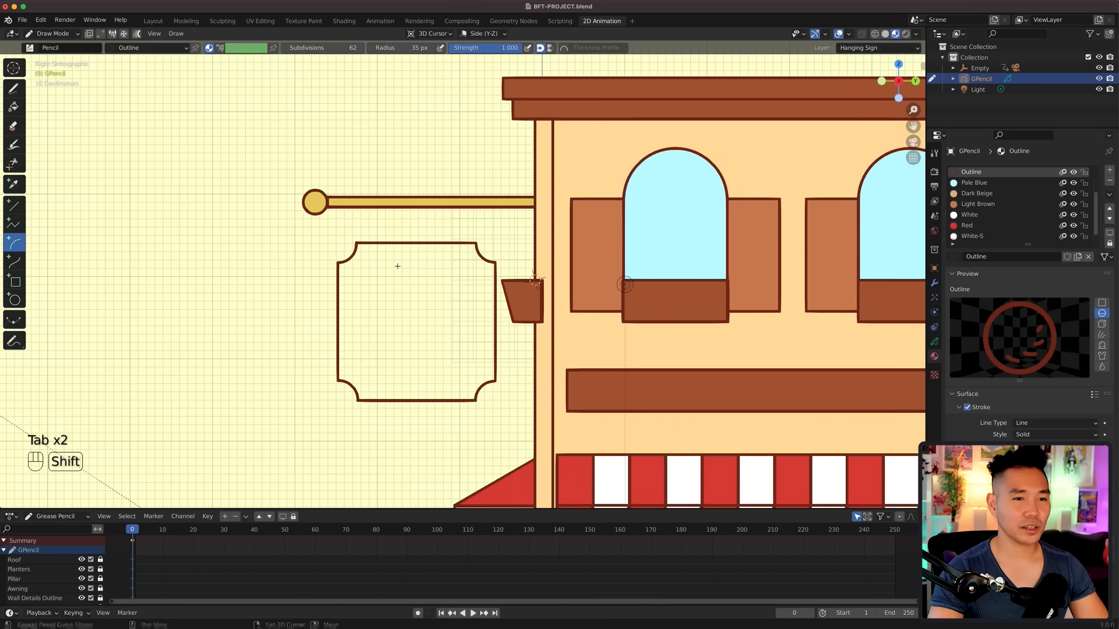
pyautogui.hotkey('shift', 'space')
pyautogui.click(373, 190)
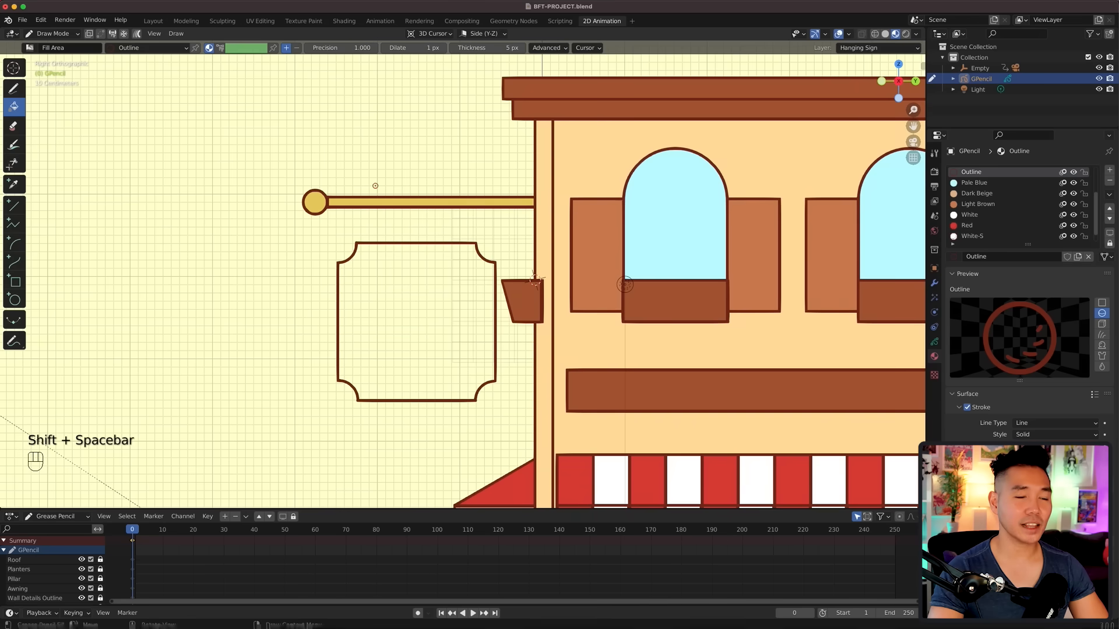
pyautogui.rightClick(367, 356)
pyautogui.click(379, 325)
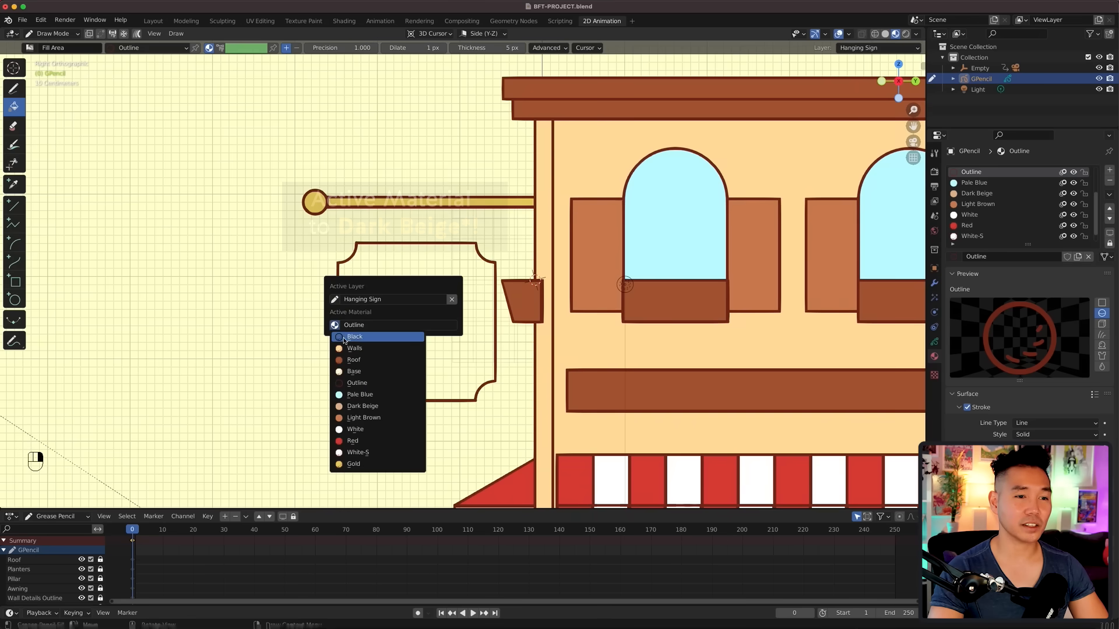
pyautogui.click(362, 406)
pyautogui.click(425, 322)
# Step: Send the sign's Dark Beige fill stroke to the back, behind its outline
pyautogui.press('Tab')
pyautogui.scroll(1, 420, 315)
pyautogui.press('2')
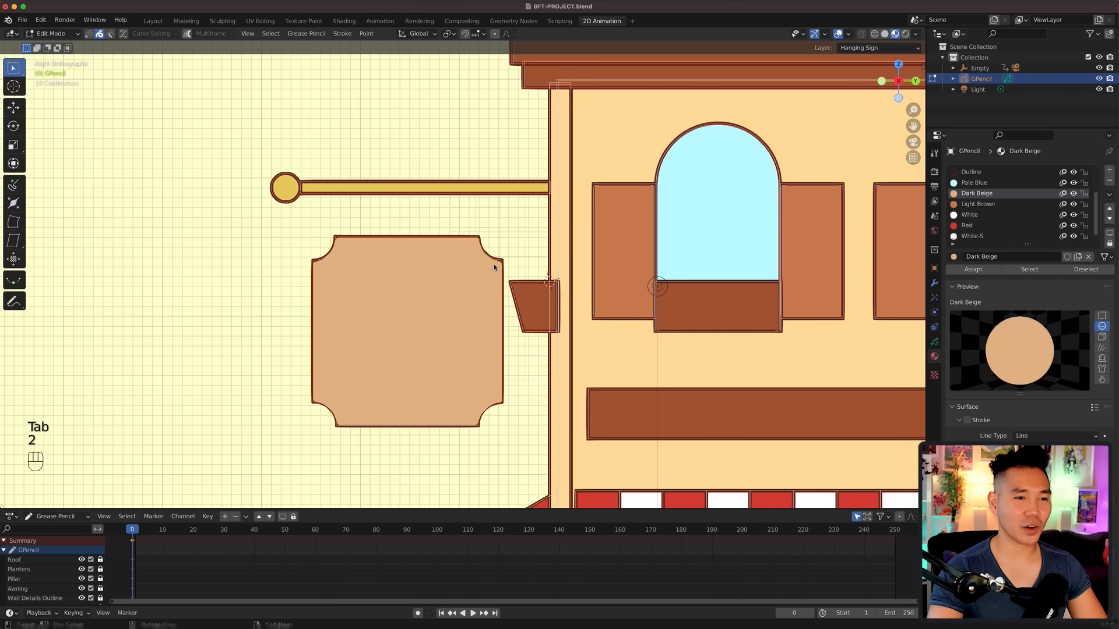
pyautogui.rightClick(452, 320)
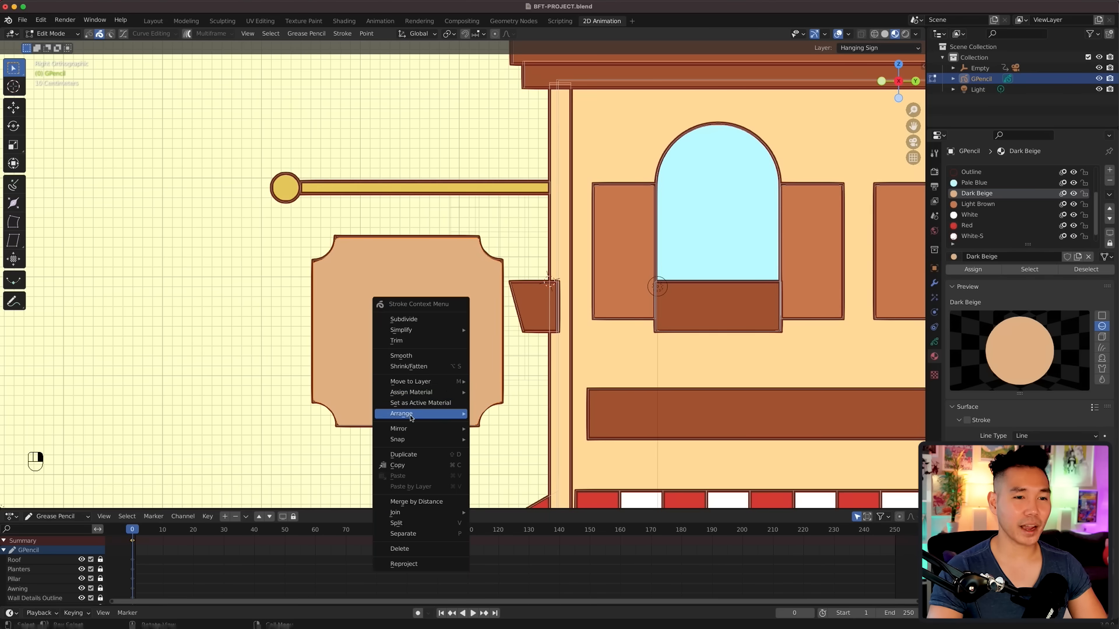
pyautogui.moveTo(411, 415)
pyautogui.click(512, 447)
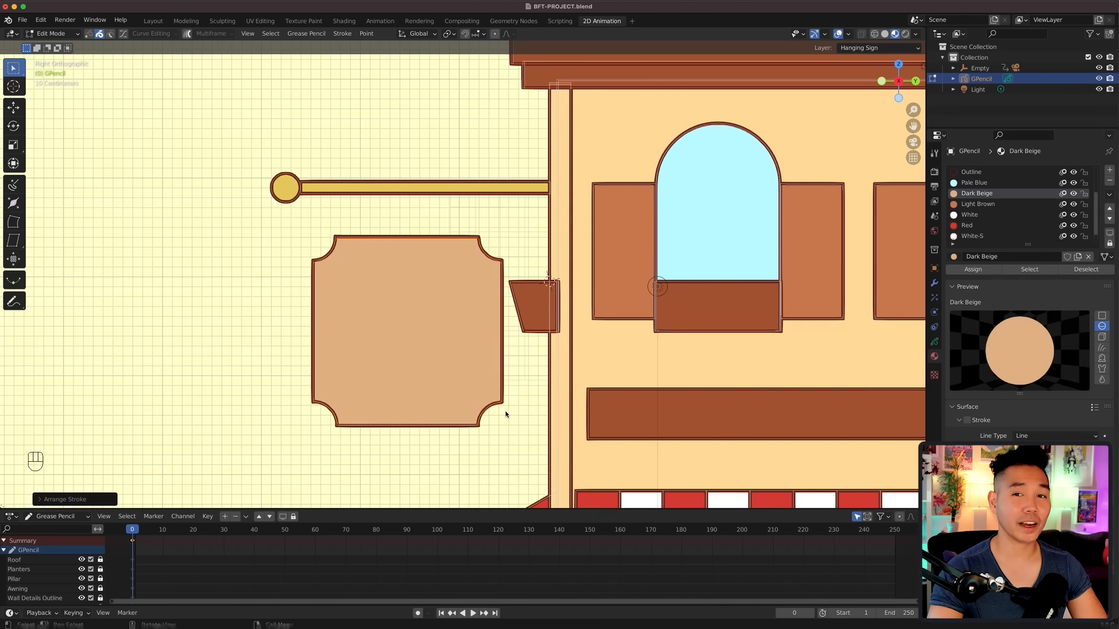
# Step: Duplicate the hanging sign's outline and fill, and scale the copy down to form an inner panel within the sign
pyautogui.press('super+s')
pyautogui.moveTo(288, 227)
pyautogui.mouseDown()
pyautogui.moveTo(489, 397)
pyautogui.moveTo(511, 461)
pyautogui.mouseUp()
pyautogui.hotkey('shift', 'd')
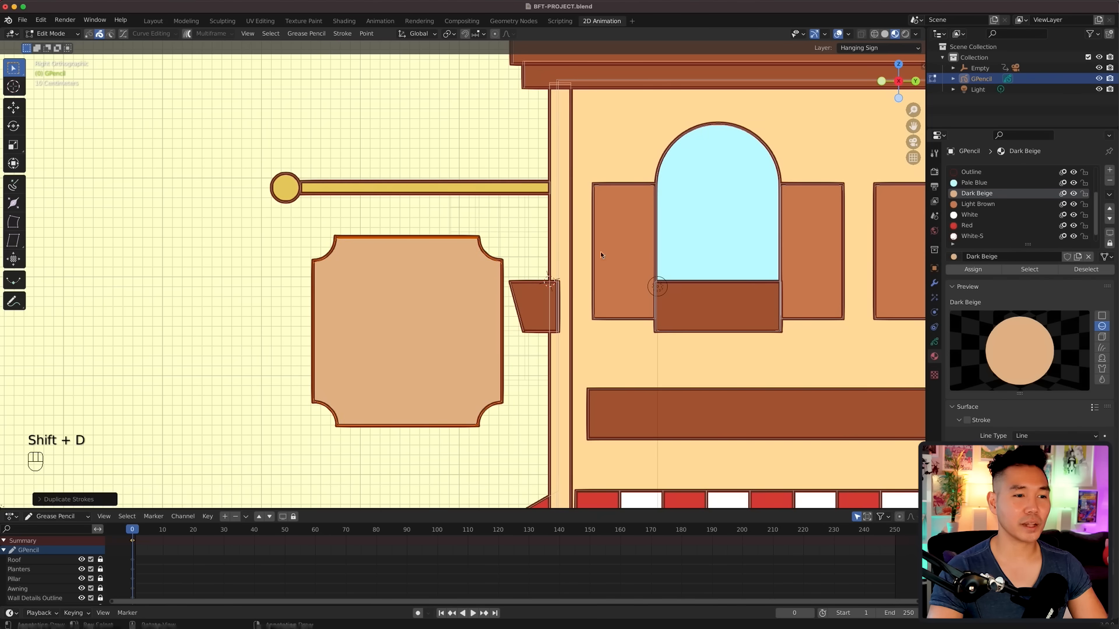
pyautogui.press('s')
pyautogui.click(583, 247)
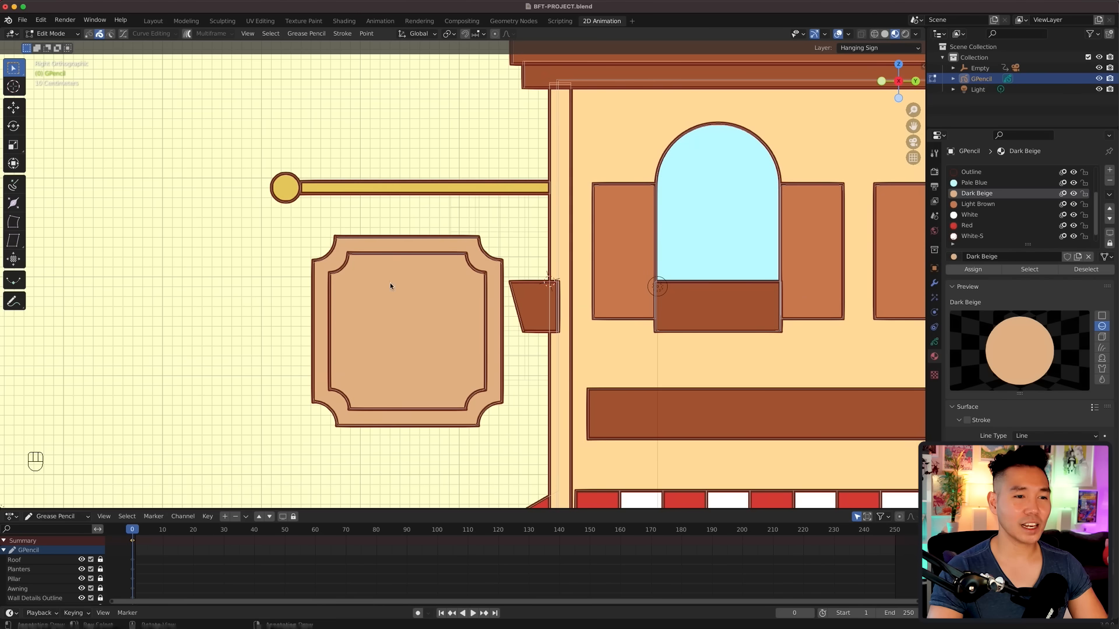
# Step: Assign the Walls material to the fill of the sign's inner panel
pyautogui.scroll(4, 990, 228)
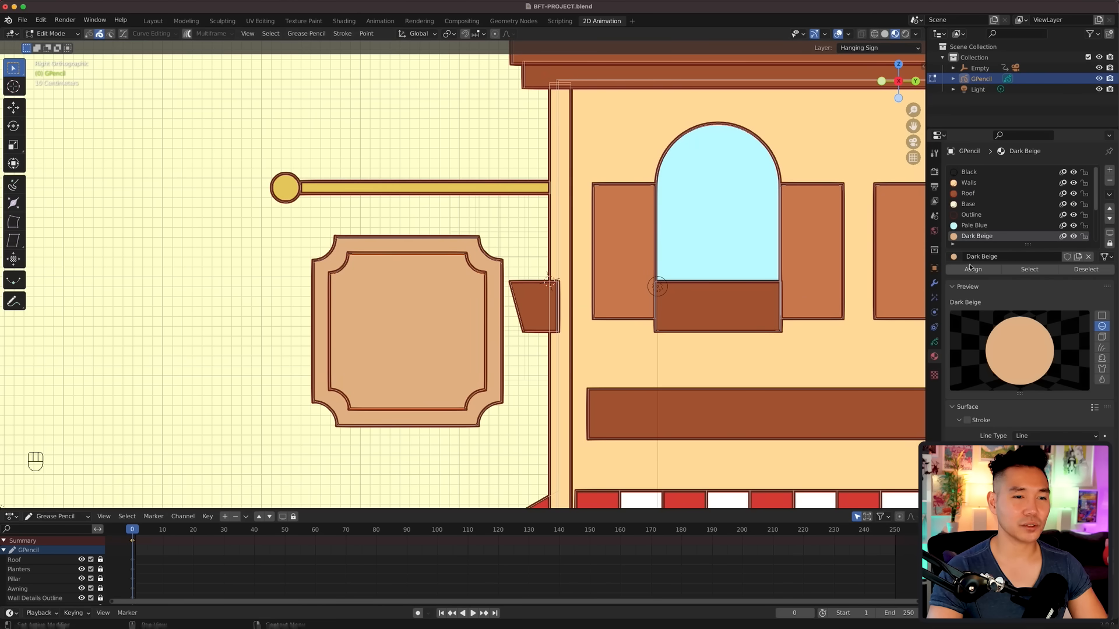
pyautogui.click(968, 182)
pyautogui.click(972, 269)
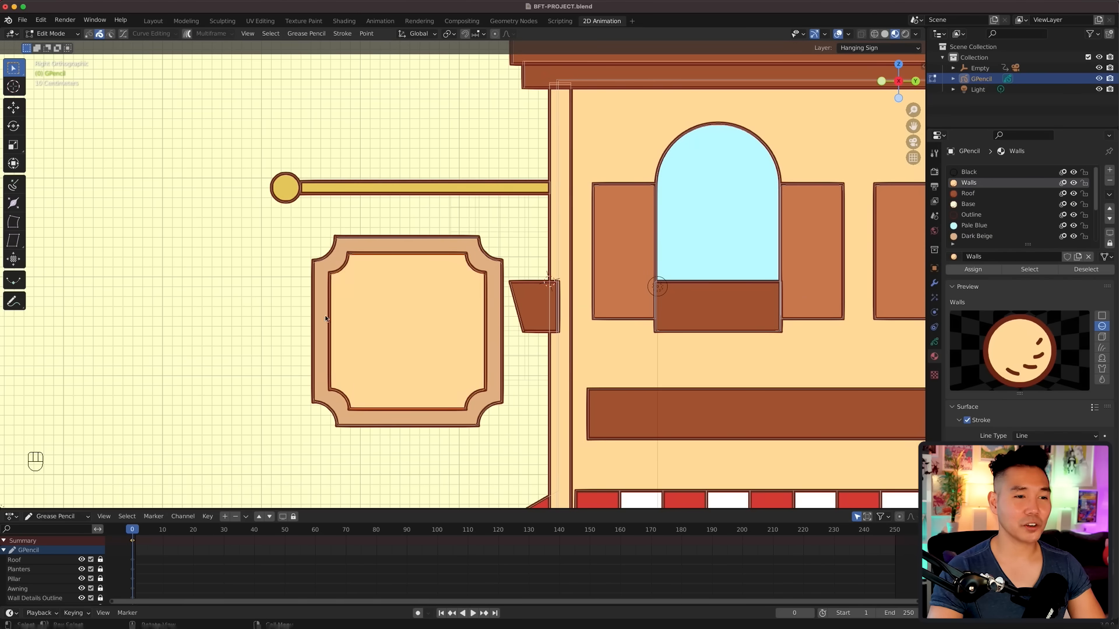
# Step: Draw a narrow Gold hanger between the bar and the sign's upper edge using the Box tool
pyautogui.press('Tab')
pyautogui.rightClick(420, 285)
pyautogui.click(400, 311)
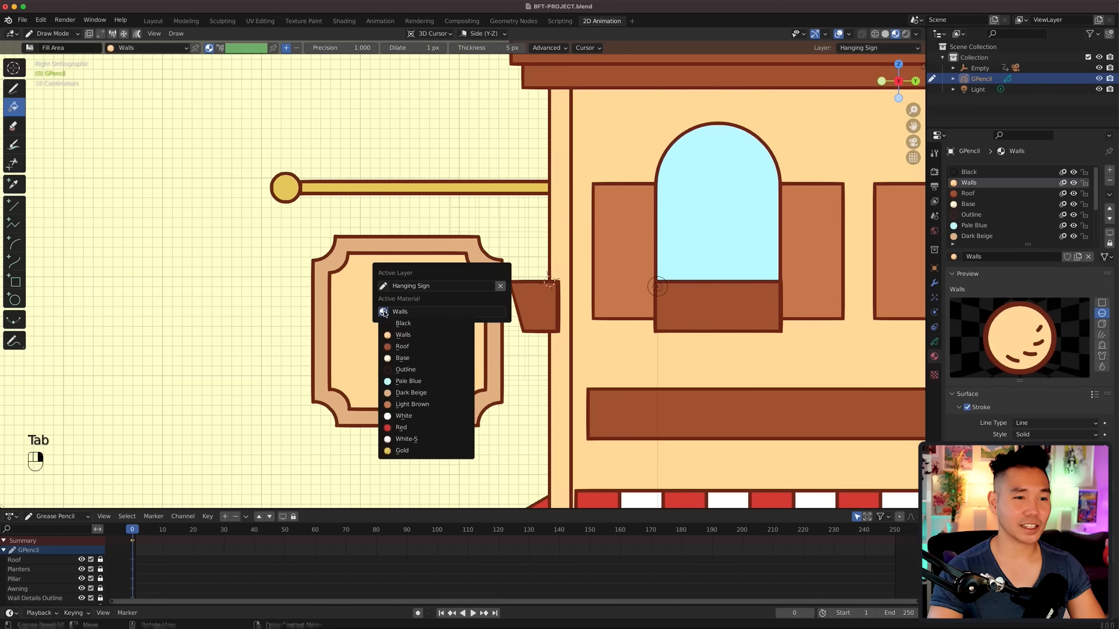
pyautogui.click(402, 450)
pyautogui.hotkey('shift', 'space')
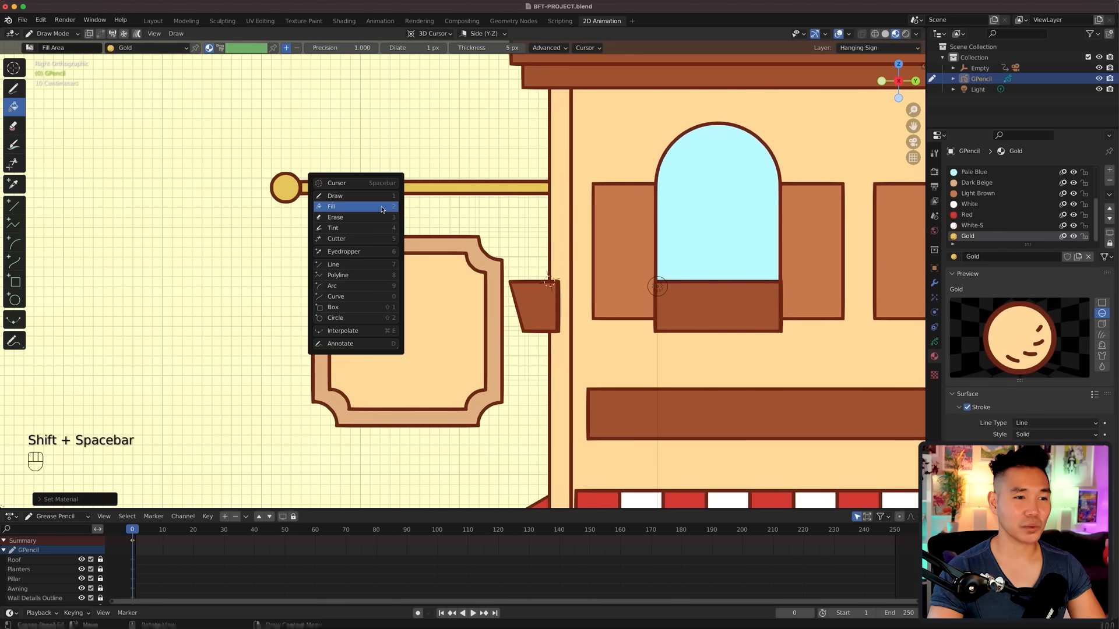
pyautogui.click(333, 307)
pyautogui.moveTo(350, 194); pyautogui.dragTo(365, 235)
# Step: Duplicate the gold hanger along the Y axis for the sign's second support, and save the project
pyautogui.press('Tab')
pyautogui.hotkey('shift', 'd')
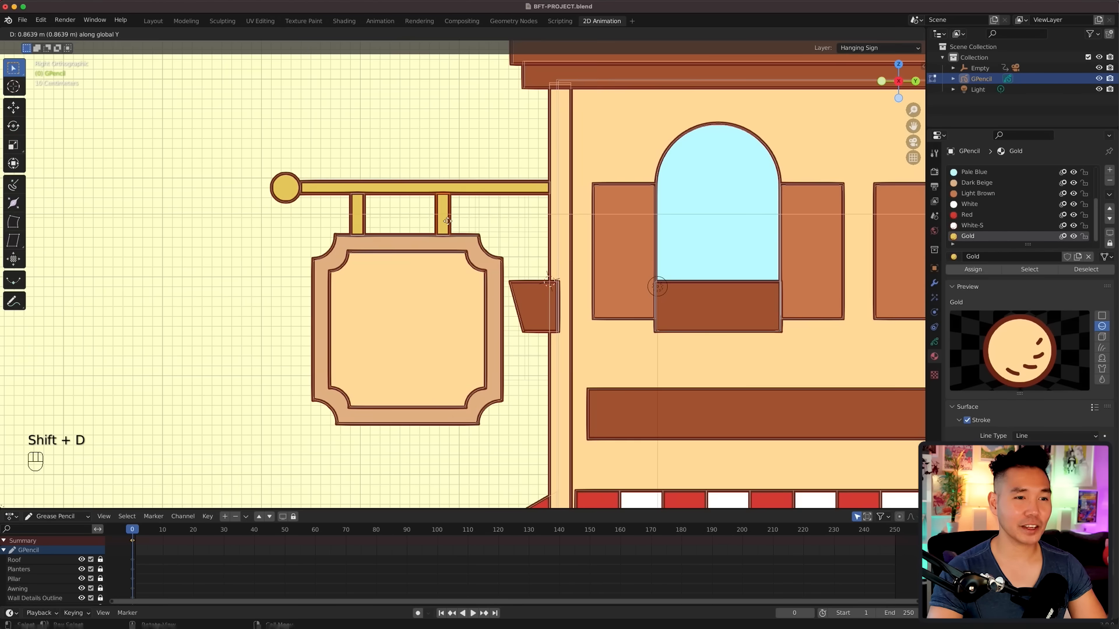
pyautogui.click(462, 221)
pyautogui.press('super+s')
# Step: Draw a curved brace in the Outline material from the gold bar to the building's corner pillar with the Arc tool, and save the project
pyautogui.press('Tab')
pyautogui.scroll(4, 539, 220)
pyautogui.hotkey('shift', 'space')
pyautogui.click(617, 316)
pyautogui.rightClick(453, 223)
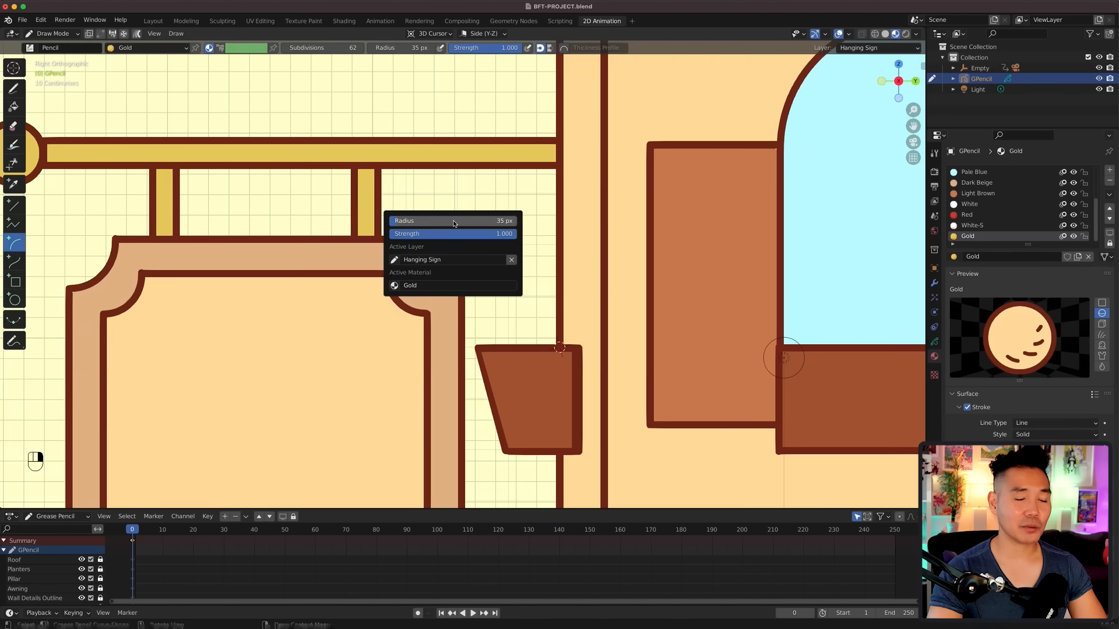
pyautogui.click(420, 285)
pyautogui.click(437, 345)
pyautogui.moveTo(542, 279); pyautogui.dragTo(557, 293)
pyautogui.press('Return')
pyautogui.scroll(-3, 530, 187)
pyautogui.scroll(-1, 535, 265)
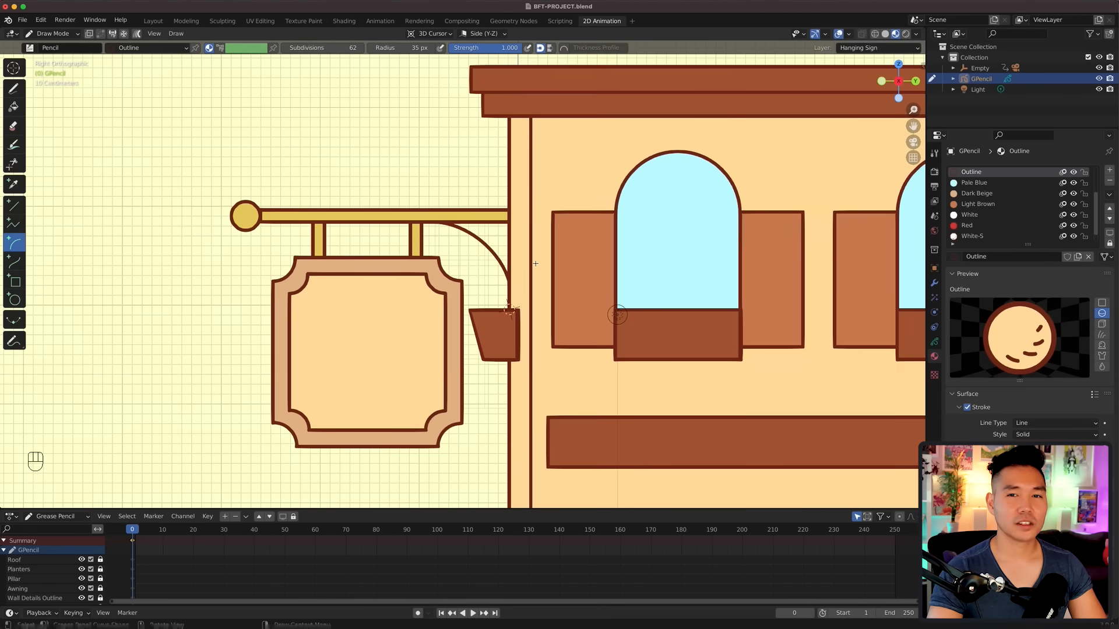
pyautogui.moveTo(519, 255); pyautogui.dragTo(586, 264, button='middle')
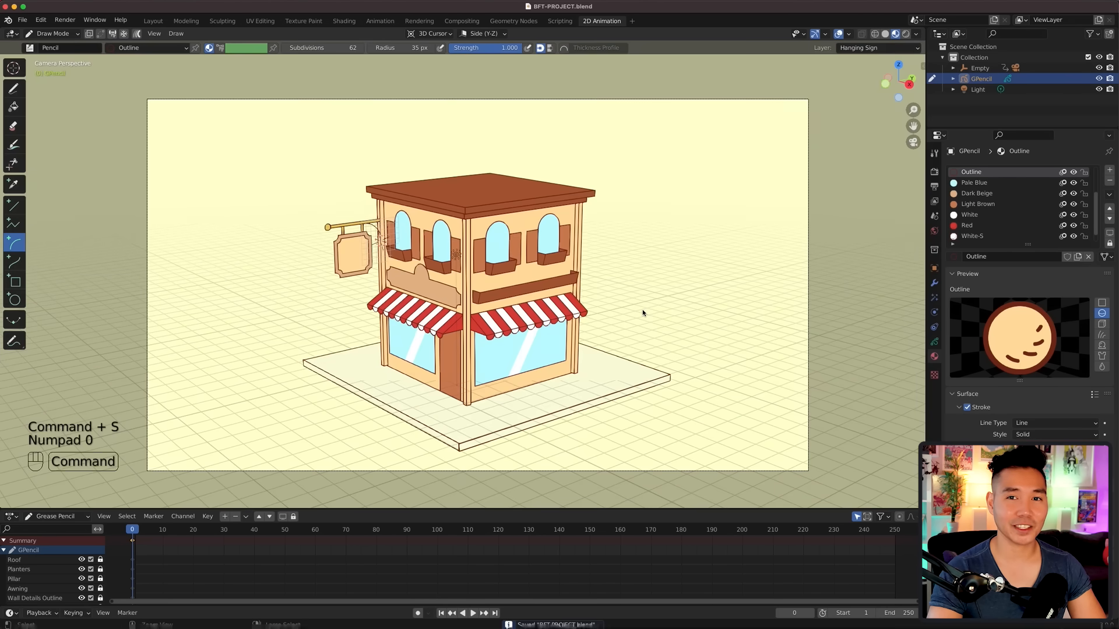
pyautogui.press('super+s')
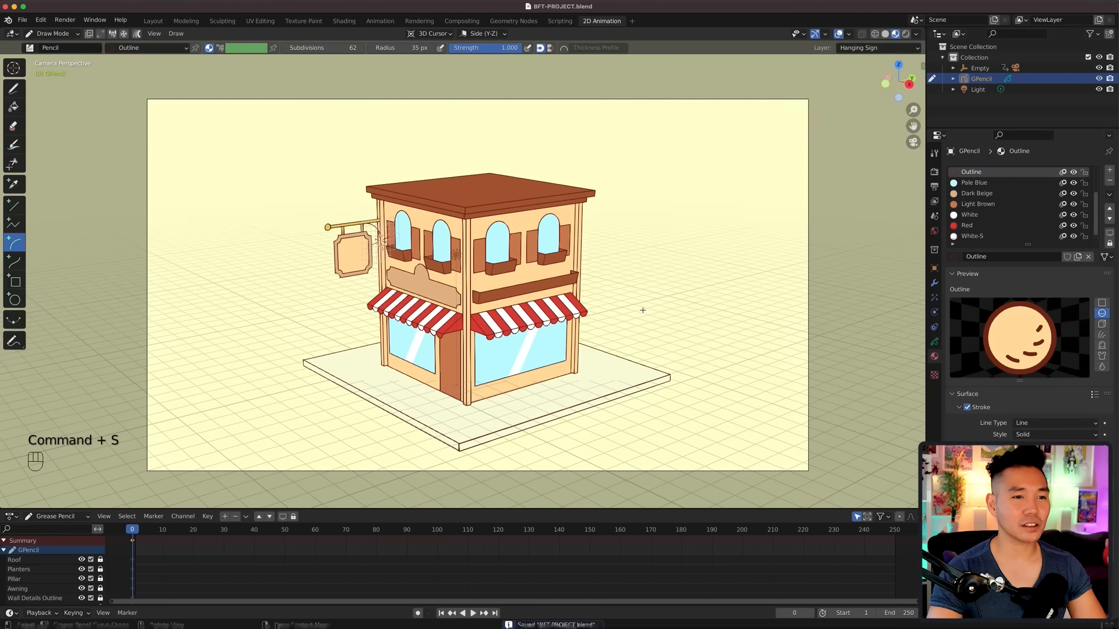
# Step: Enable the Grease Pencil Tools and Sapling add-ons in the preferences
pyautogui.click(45, 22)
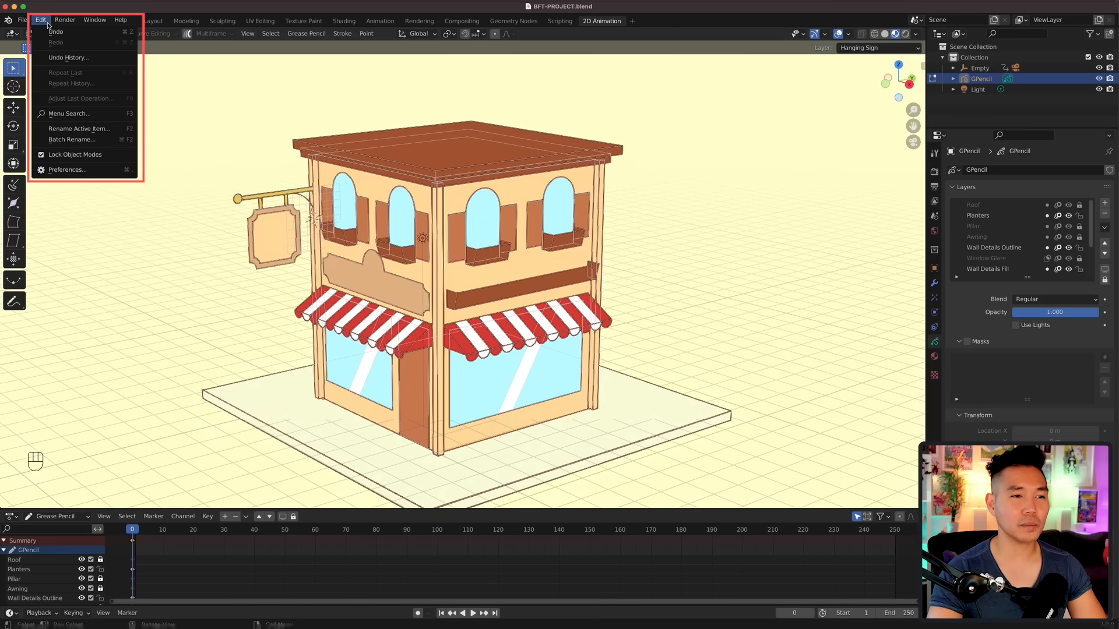
pyautogui.click(67, 169)
pyautogui.click(350, 99)
pyautogui.write('grease')
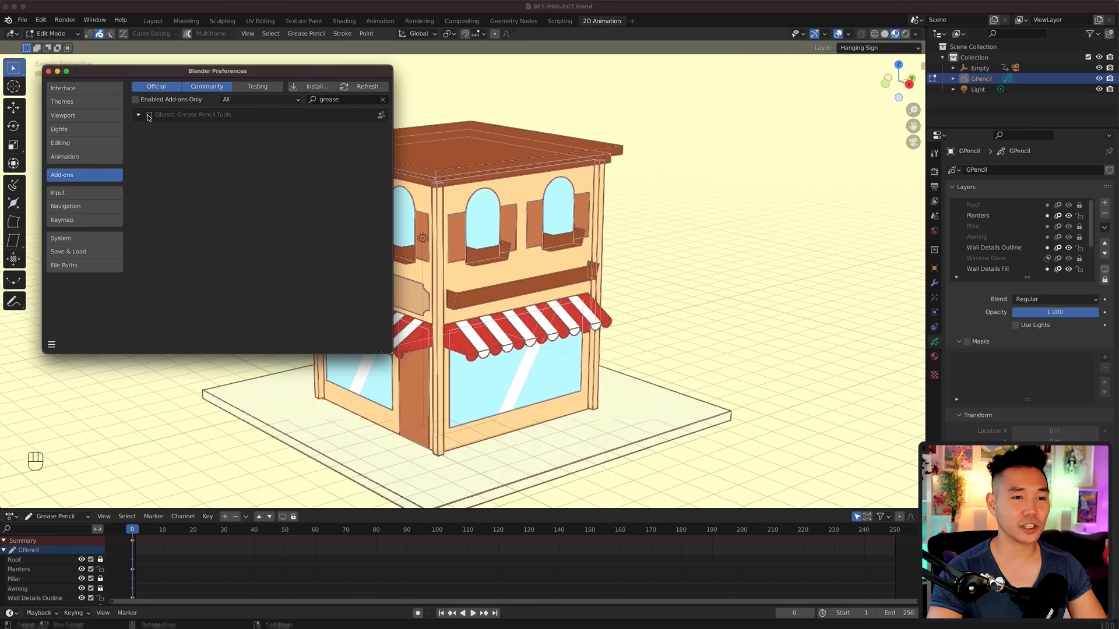
pyautogui.click(350, 100)
pyautogui.press('BackSpace')
pyautogui.write('saplin')
pyautogui.click(149, 116)
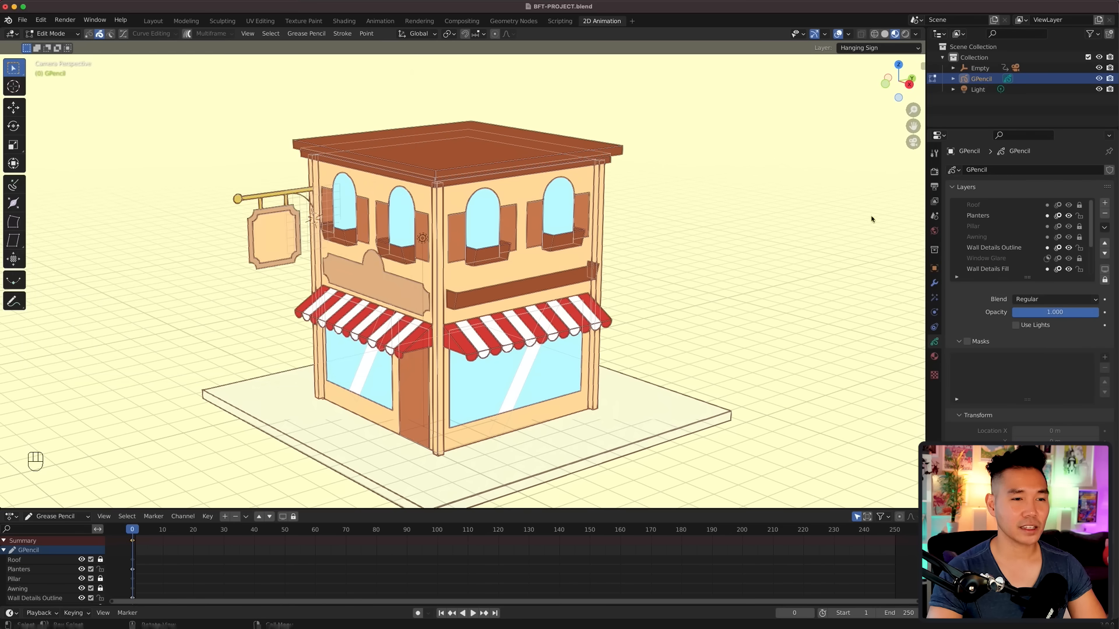
# Step: Add a layer named Plants above the Planters layer, with Use Lights turned off
pyautogui.click(1008, 220)
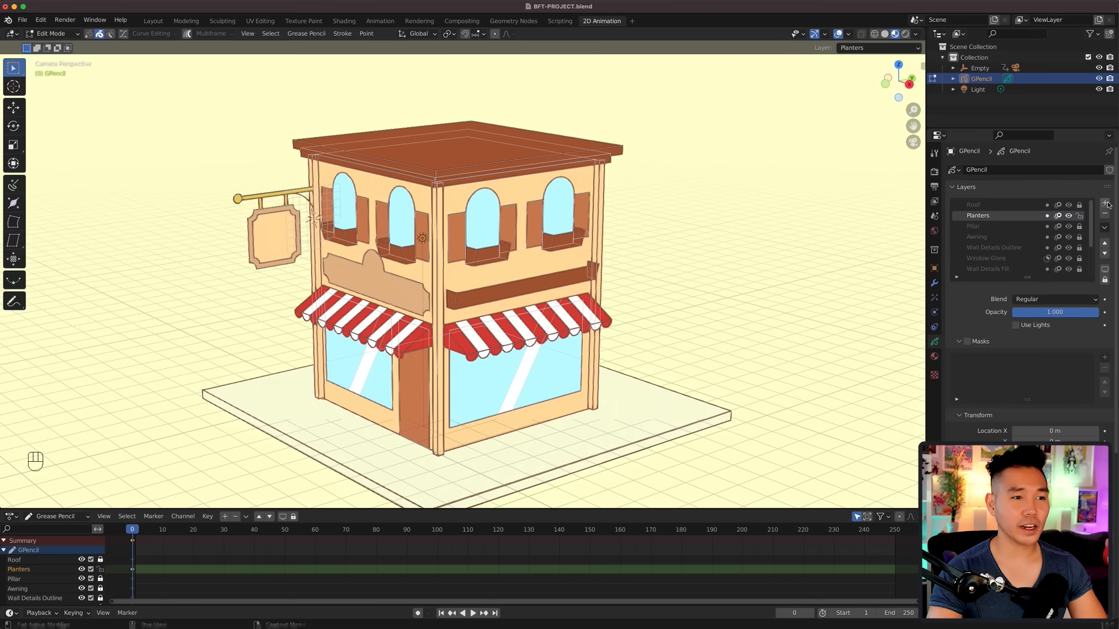
pyautogui.click(1104, 203)
pyautogui.doubleClick(979, 215)
pyautogui.write('Plants')
pyautogui.press('Return')
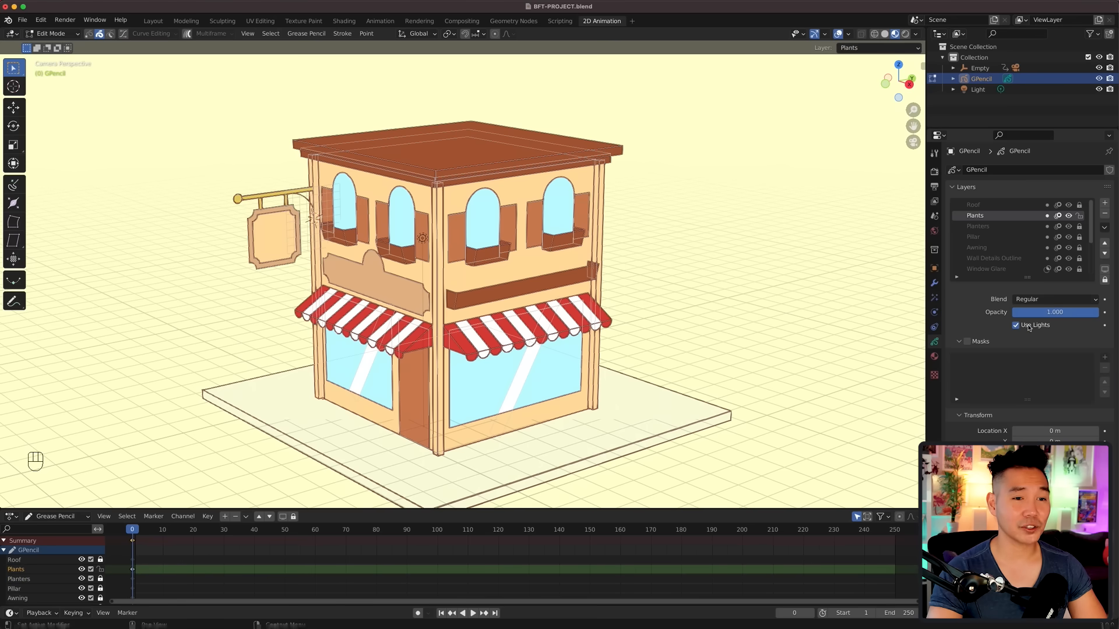
# Step: Activate the Draw tool in Draw Mode and download and import the texture brush pack
pyautogui.hotkey('ctrl', 'Tab')
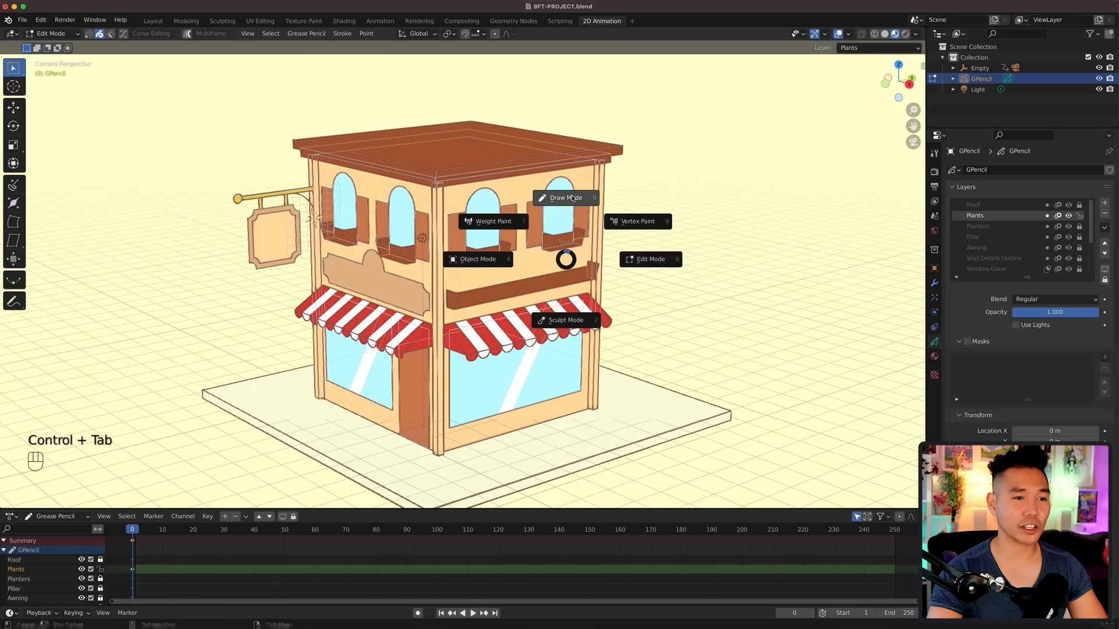
pyautogui.click(564, 157)
pyautogui.hotkey('shift', 'space')
pyautogui.press('d')
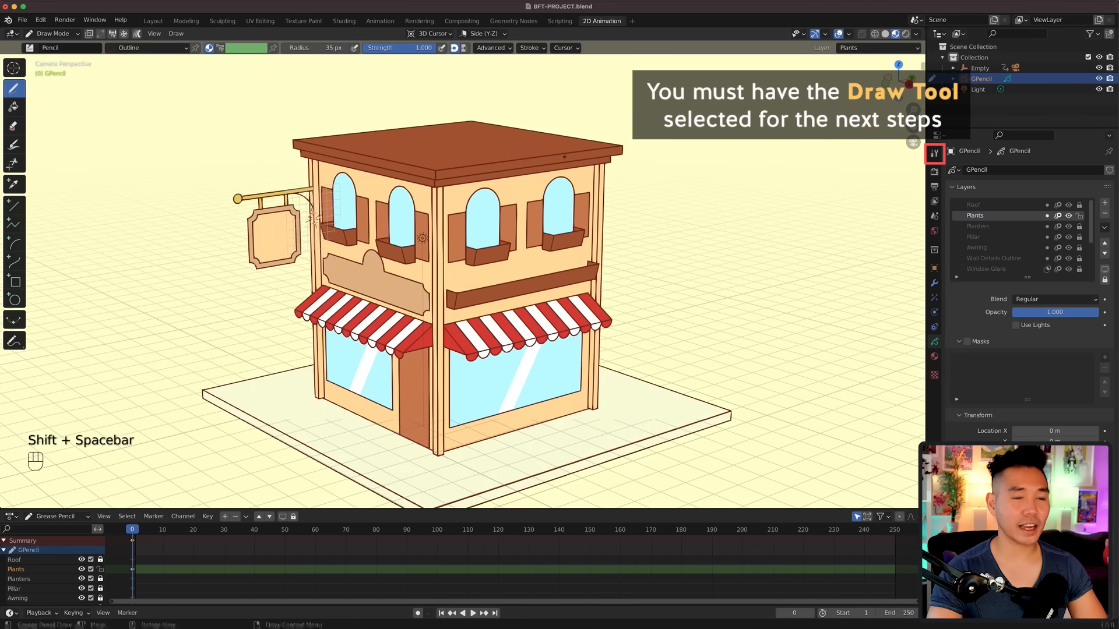
pyautogui.click(935, 154)
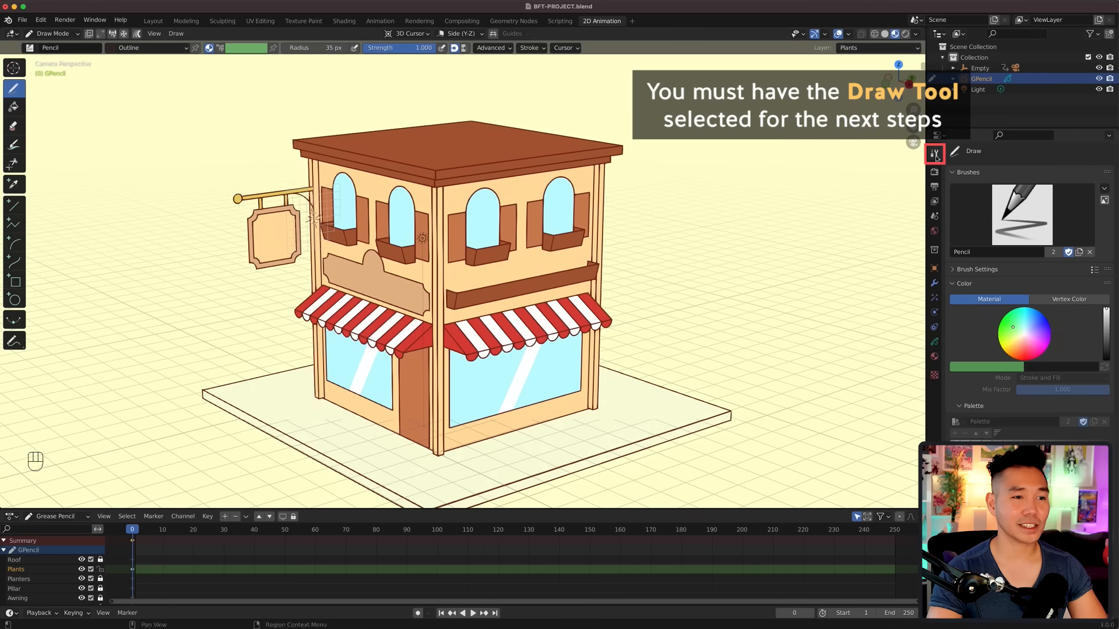
pyautogui.click(1105, 191)
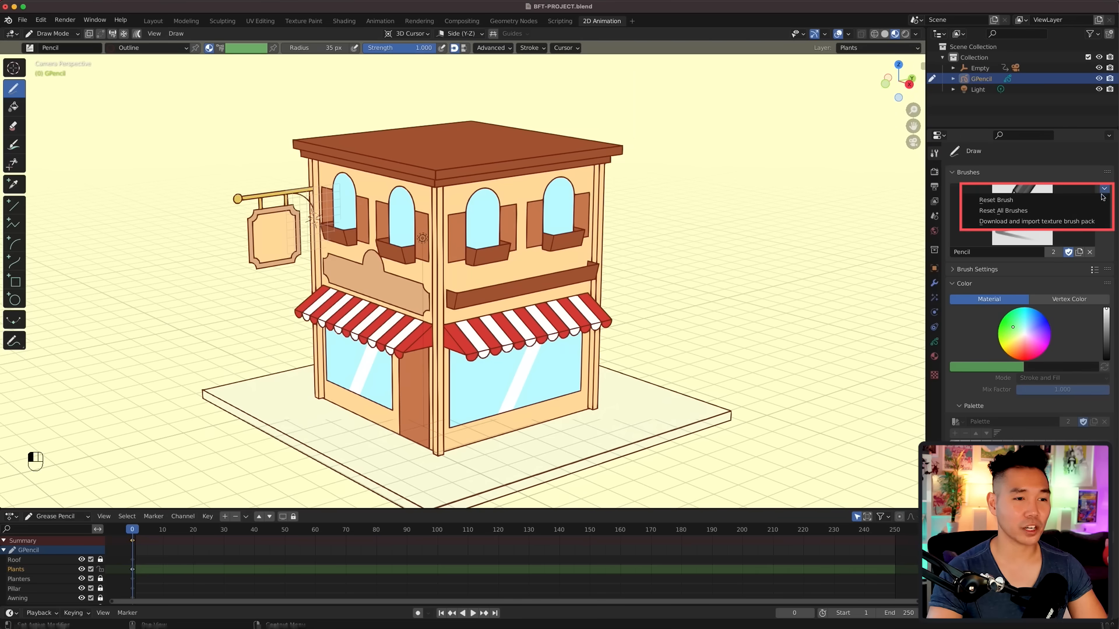
pyautogui.click(1037, 222)
# Step: Select the tex_leafs_2 brush for the Plants layer and choose its color mode
pyautogui.click(29, 48)
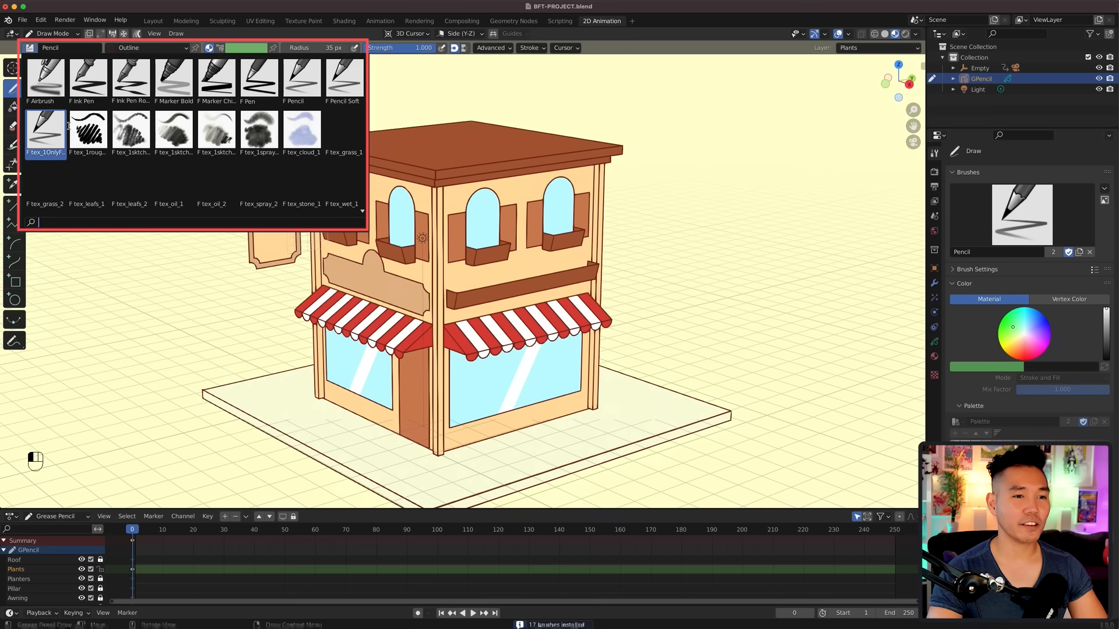
pyautogui.click(130, 186)
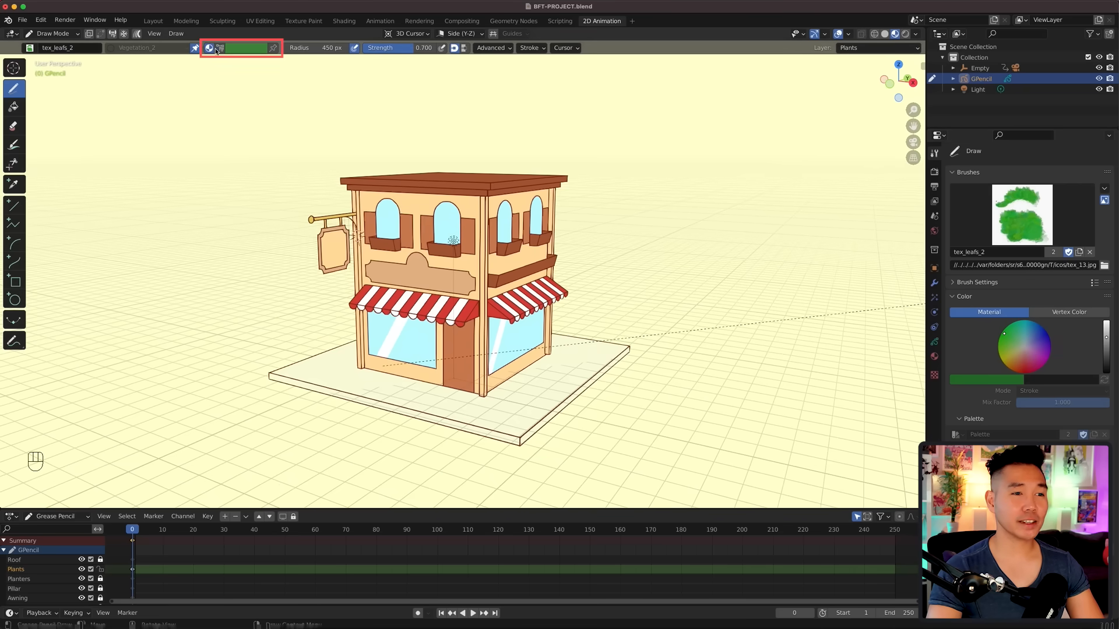
pyautogui.click(209, 48)
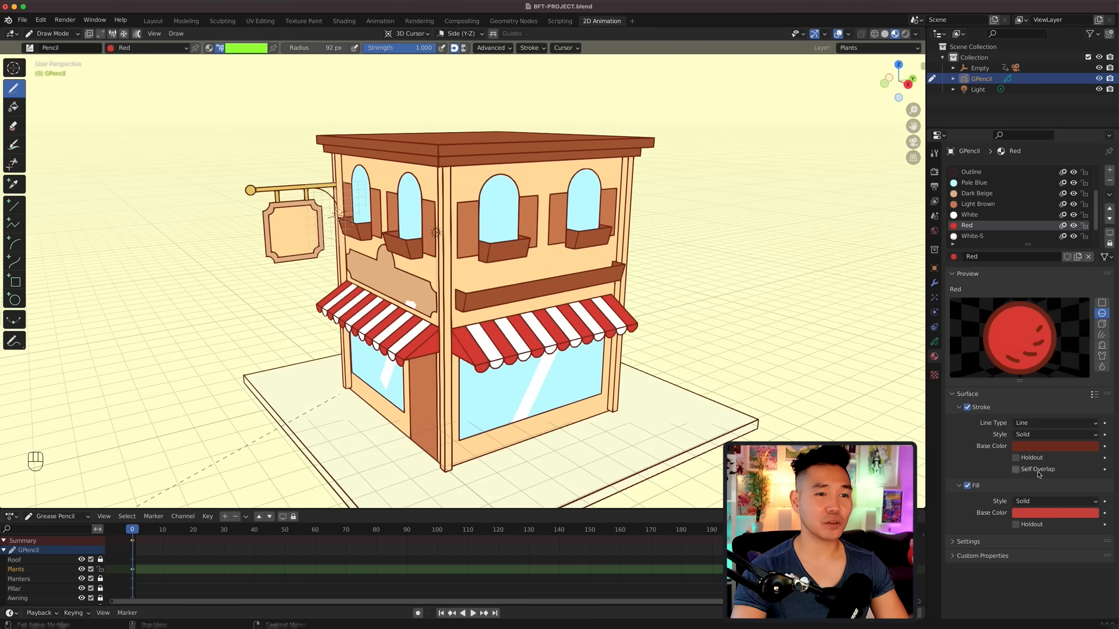
# Step: Try a different hue for the Red material's fill base color
pyautogui.click(1035, 513)
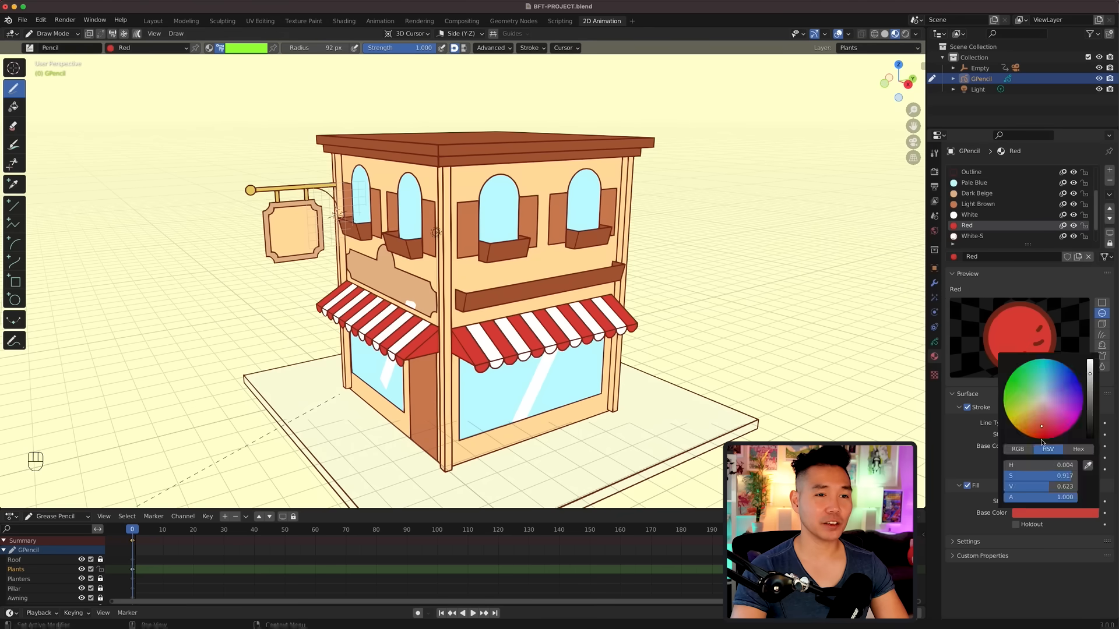
pyautogui.click(1043, 513)
pyautogui.moveTo(1053, 400)
pyautogui.mouseDown()
pyautogui.moveTo(1008, 393)
pyautogui.moveTo(1031, 425)
pyautogui.moveTo(1007, 386)
pyautogui.moveTo(1012, 424)
pyautogui.moveTo(1005, 412)
pyautogui.mouseUp()
# Step: Draw four test scribbles above the building with the Pencil brush in green, blue, pink and light green vertex colors
pyautogui.moveTo(329, 255); pyautogui.dragTo(364, 339)
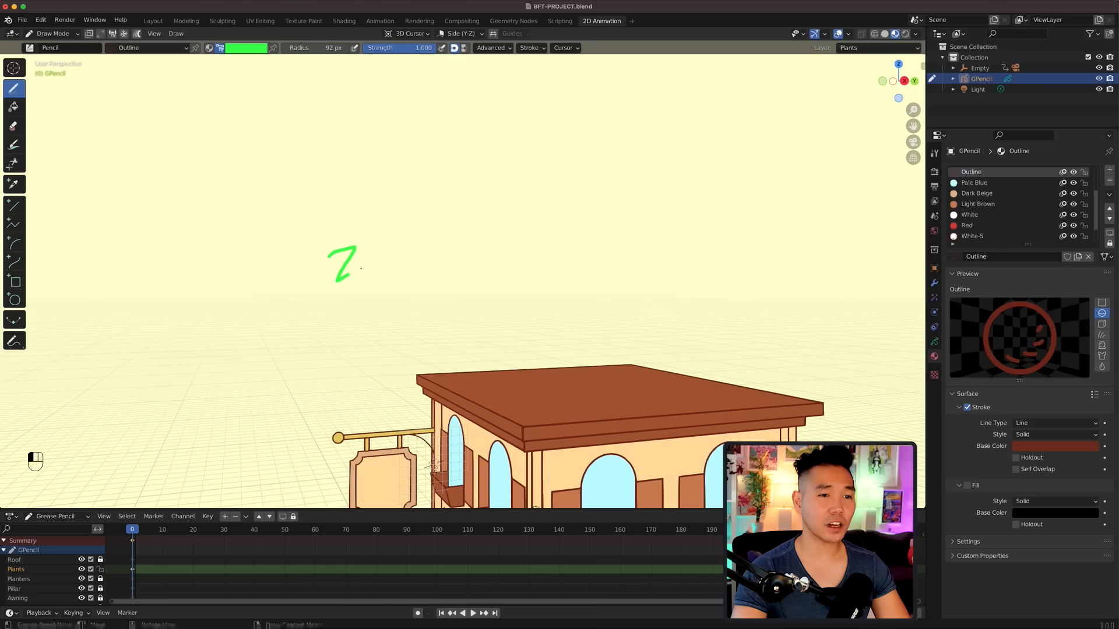
pyautogui.rightClick(400, 260)
pyautogui.click(418, 273)
pyautogui.moveTo(402, 248); pyautogui.dragTo(438, 337)
pyautogui.rightClick(462, 300)
pyautogui.click(493, 318)
pyautogui.moveTo(474, 254); pyautogui.dragTo(503, 306)
pyautogui.rightClick(524, 273)
pyautogui.click(558, 273)
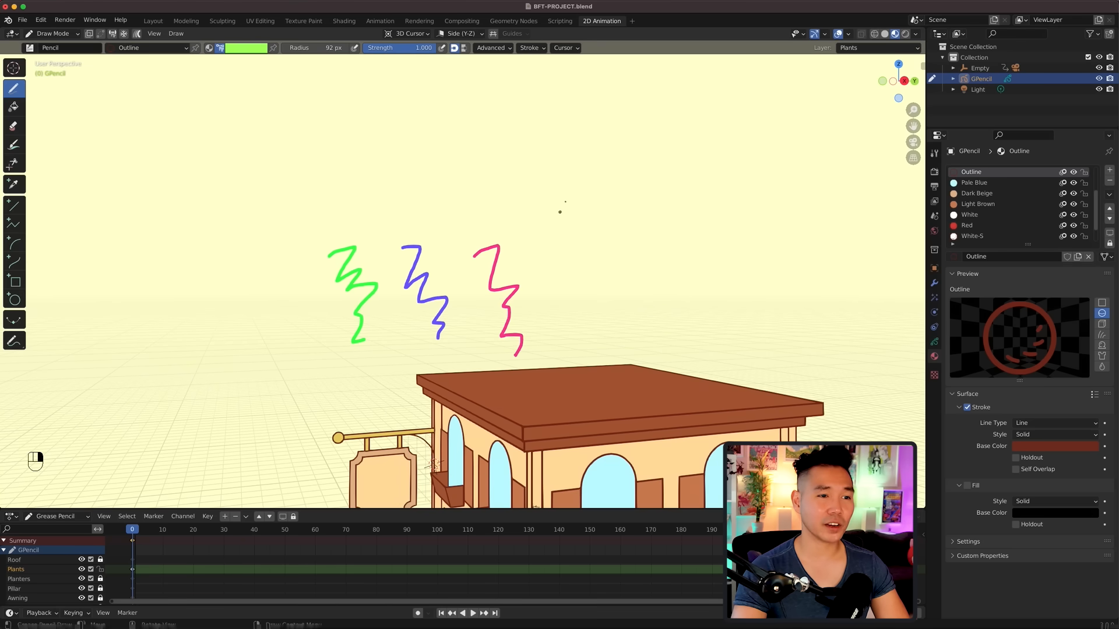
pyautogui.moveTo(551, 242); pyautogui.dragTo(559, 310)
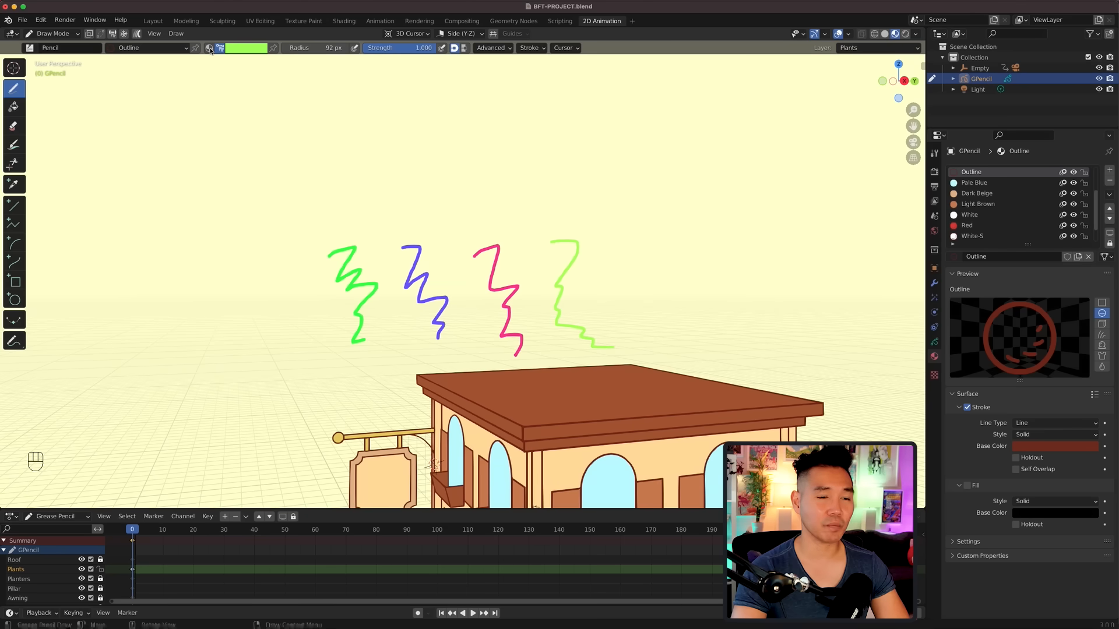
# Step: Add the current light green to the vertex color palette and pick another color from the color wheel
pyautogui.click(246, 48)
pyautogui.click(197, 151)
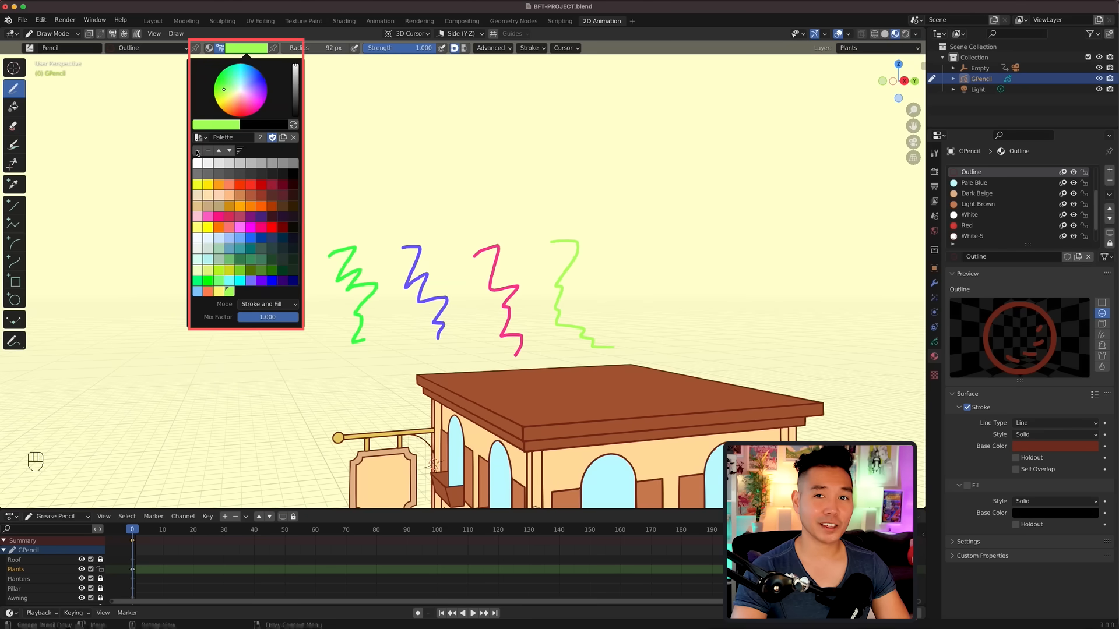
pyautogui.click(239, 107)
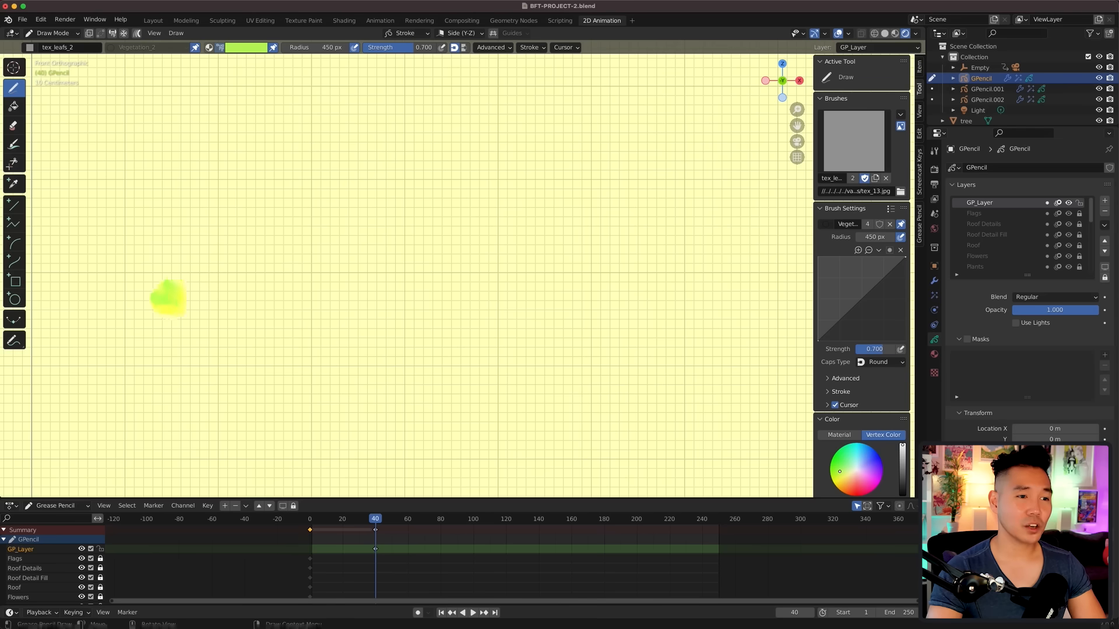
# Step: Paint two light green test strokes with the tex_leafs_2 brush and examine the brush's stroke randomization settings
pyautogui.moveTo(165, 295)
pyautogui.mouseDown()
pyautogui.moveTo(317, 297)
pyautogui.moveTo(427, 320)
pyautogui.mouseUp()
pyautogui.moveTo(286, 256)
pyautogui.mouseDown()
pyautogui.moveTo(376, 242)
pyautogui.moveTo(484, 257)
pyautogui.moveTo(558, 290)
pyautogui.mouseUp()
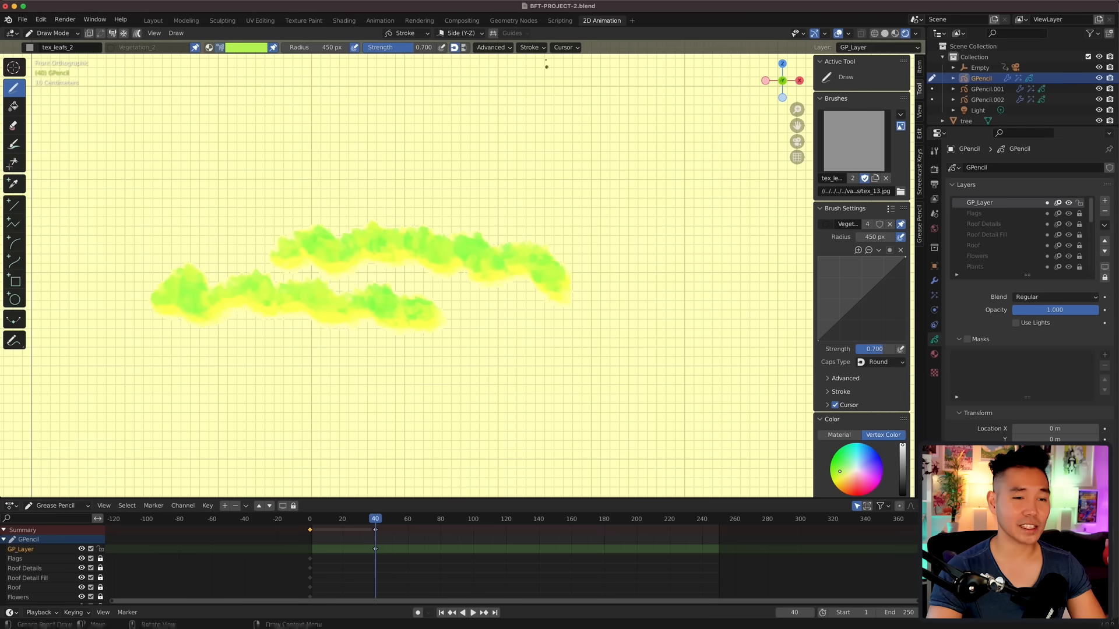
pyautogui.click(530, 47)
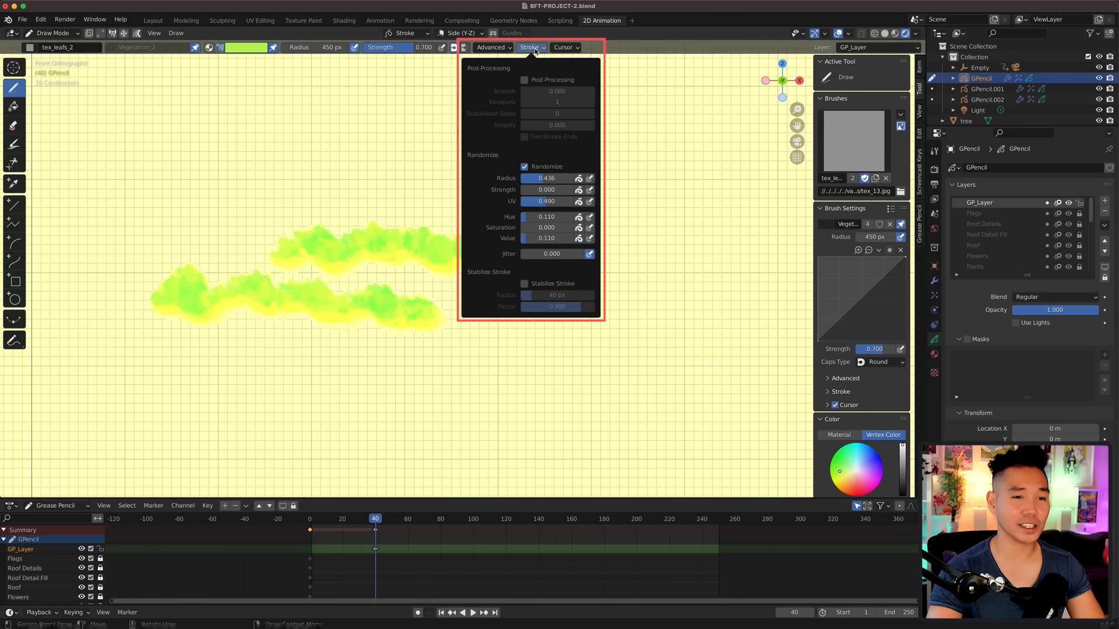
pyautogui.click(534, 48)
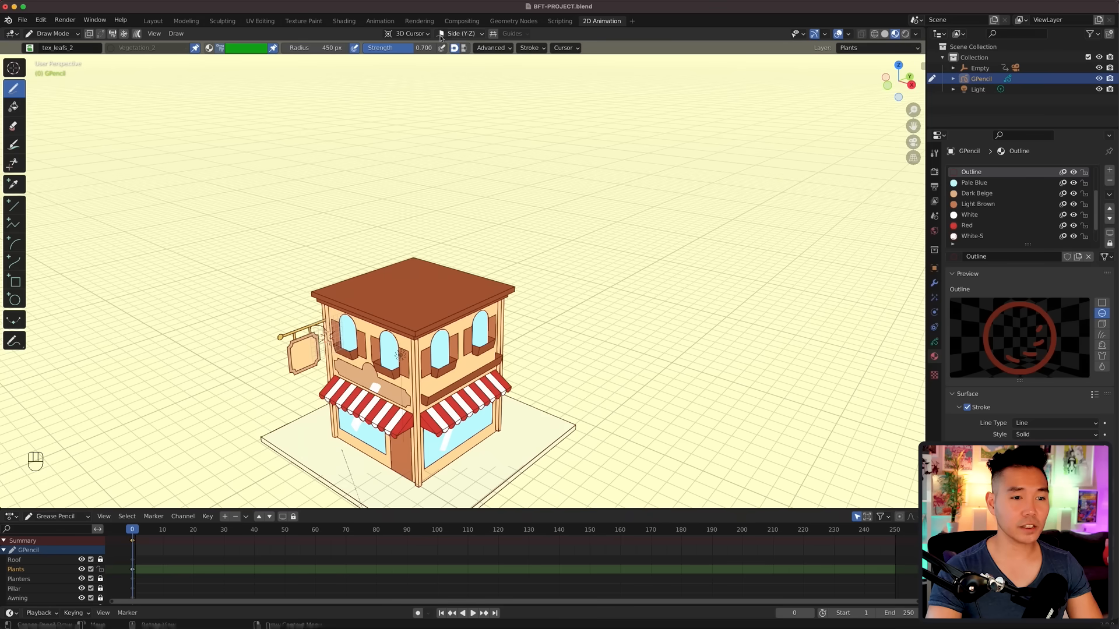
# Step: Set the stroke placement to Stroke and paint light green foliage over the planters with the tex_leafs_2 brush
pyautogui.click(404, 33)
pyautogui.click(377, 99)
pyautogui.scroll(5, 408, 233)
pyautogui.click(246, 48)
pyautogui.doubleClick(218, 271)
pyautogui.moveTo(476, 197)
pyautogui.mouseDown()
pyautogui.moveTo(499, 183)
pyautogui.moveTo(463, 200)
pyautogui.moveTo(495, 173)
pyautogui.moveTo(457, 197)
pyautogui.moveTo(552, 203)
pyautogui.moveTo(478, 216)
pyautogui.mouseUp()
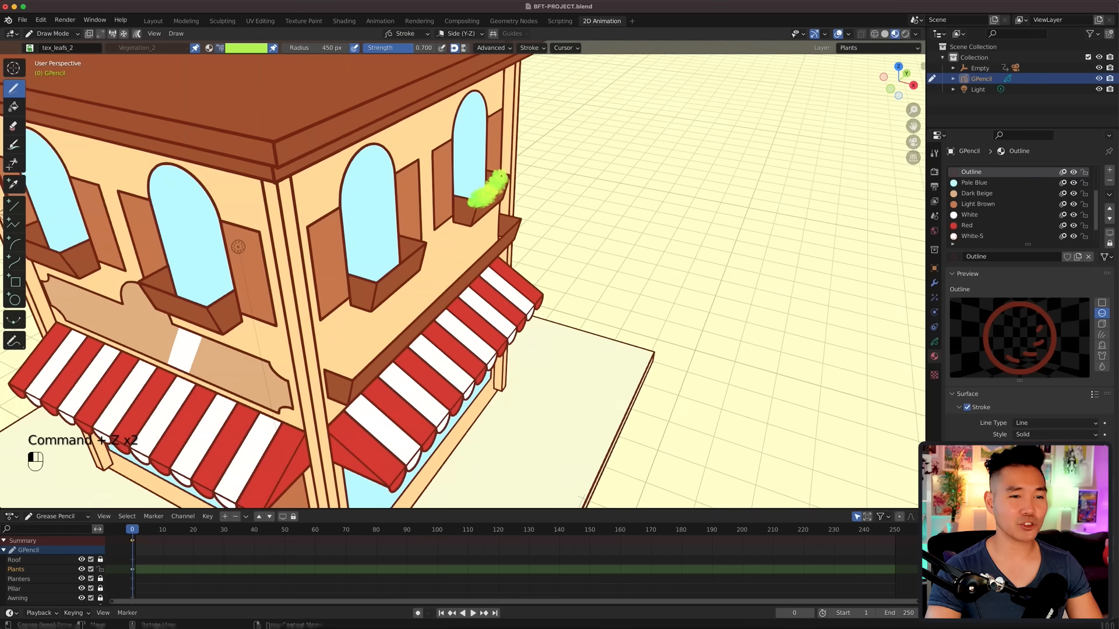
pyautogui.press('KP_0')
pyautogui.moveTo(291, 201)
pyautogui.mouseDown()
pyautogui.moveTo(353, 212)
pyautogui.moveTo(326, 220)
pyautogui.mouseUp()
pyautogui.moveTo(182, 163); pyautogui.dragTo(240, 187)
pyautogui.moveTo(437, 309)
pyautogui.mouseDown()
pyautogui.moveTo(739, 248)
pyautogui.moveTo(431, 312)
pyautogui.mouseUp()
pyautogui.scroll(-3, 618, 279)
# Step: Try tinting the window planter foliage with the Tint tool and a different color picked from the color wheel
pyautogui.hotkey('shift', 'space')
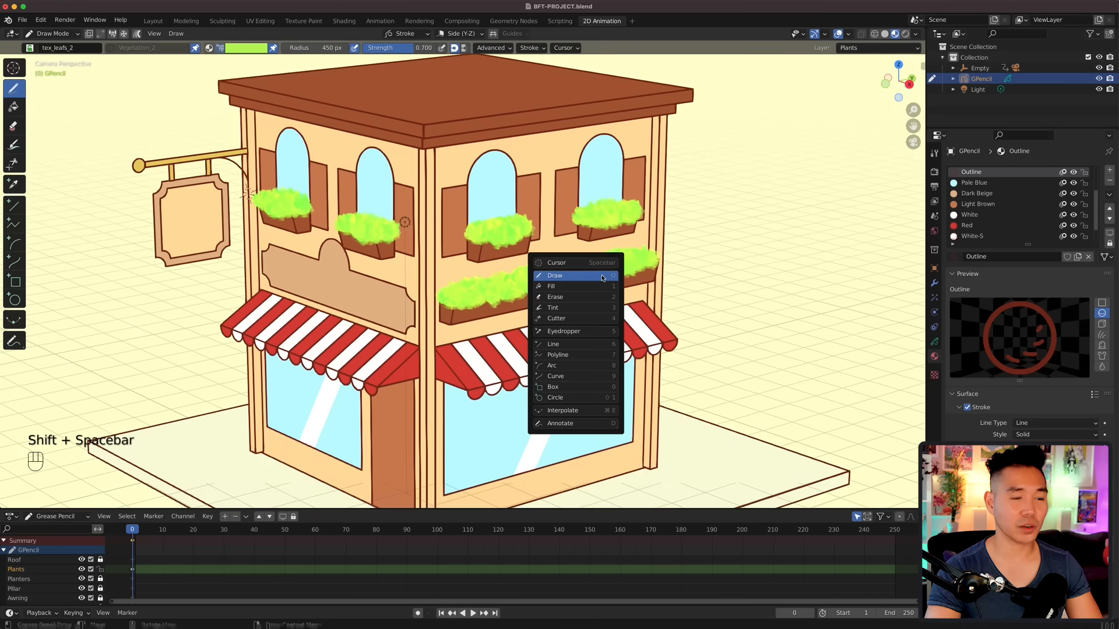
pyautogui.click(573, 309)
pyautogui.rightClick(596, 195)
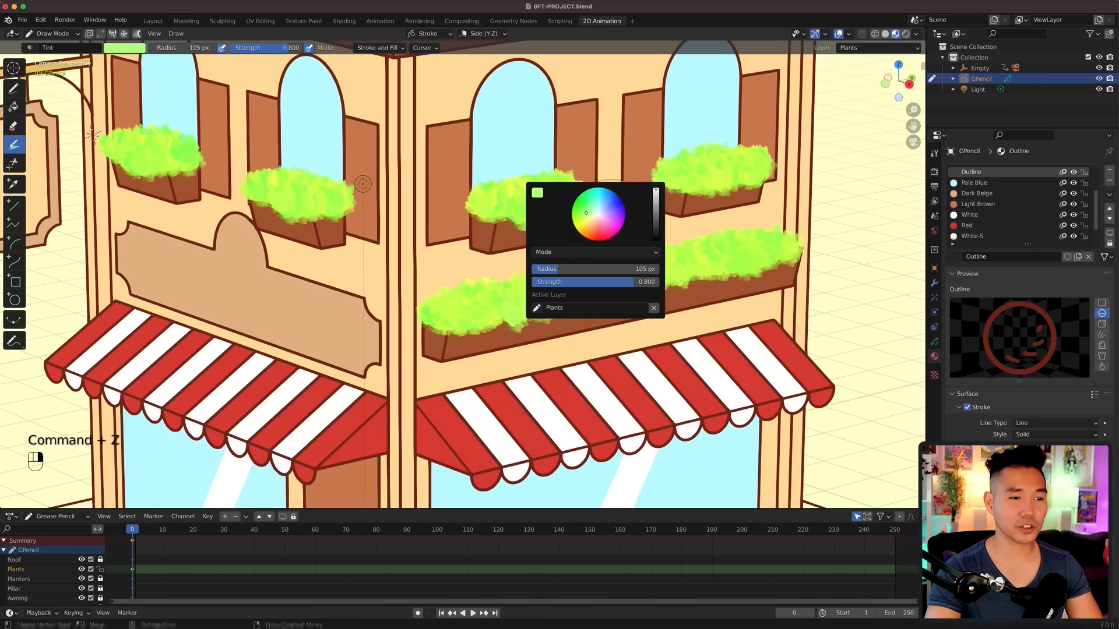
pyautogui.click(585, 226)
pyautogui.moveTo(509, 198); pyautogui.dragTo(521, 198)
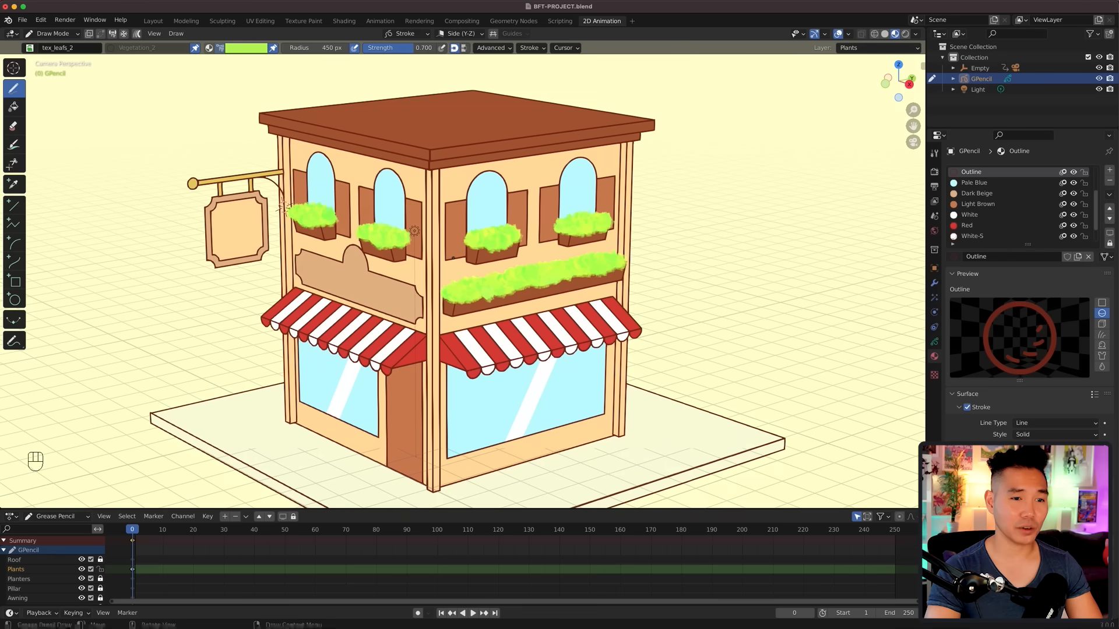
# Step: Try recoloring the window planter foliage green with the Vertex Paint Replace tool, then undo the recoloring
pyautogui.hotkey('ctrl', 'Tab')
pyautogui.click(509, 223)
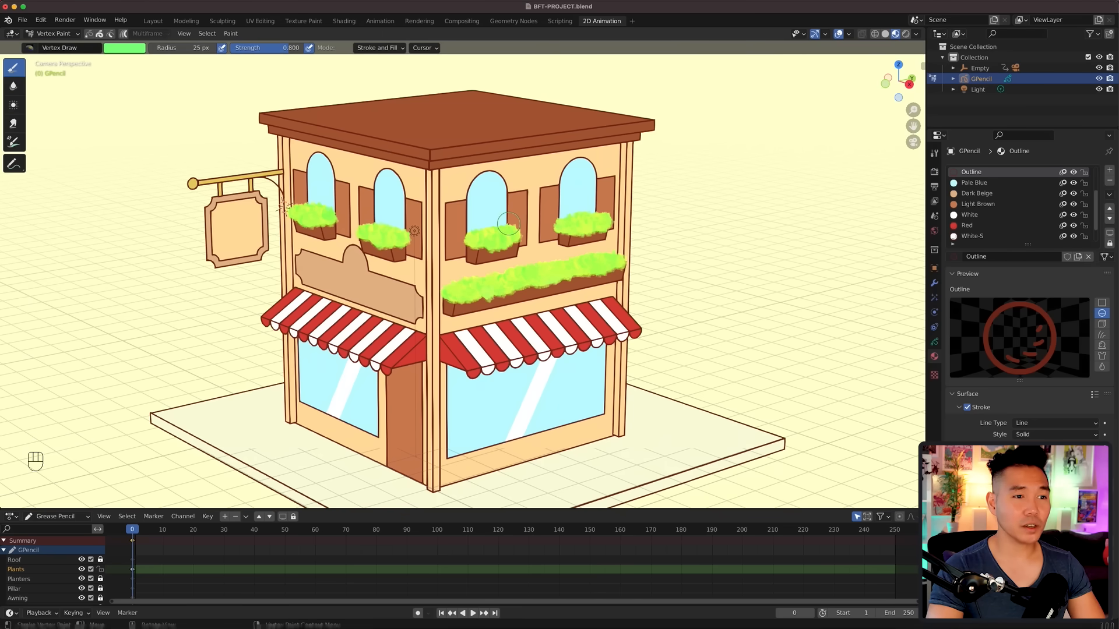
pyautogui.hotkey('shift', 'space')
pyautogui.click(476, 267)
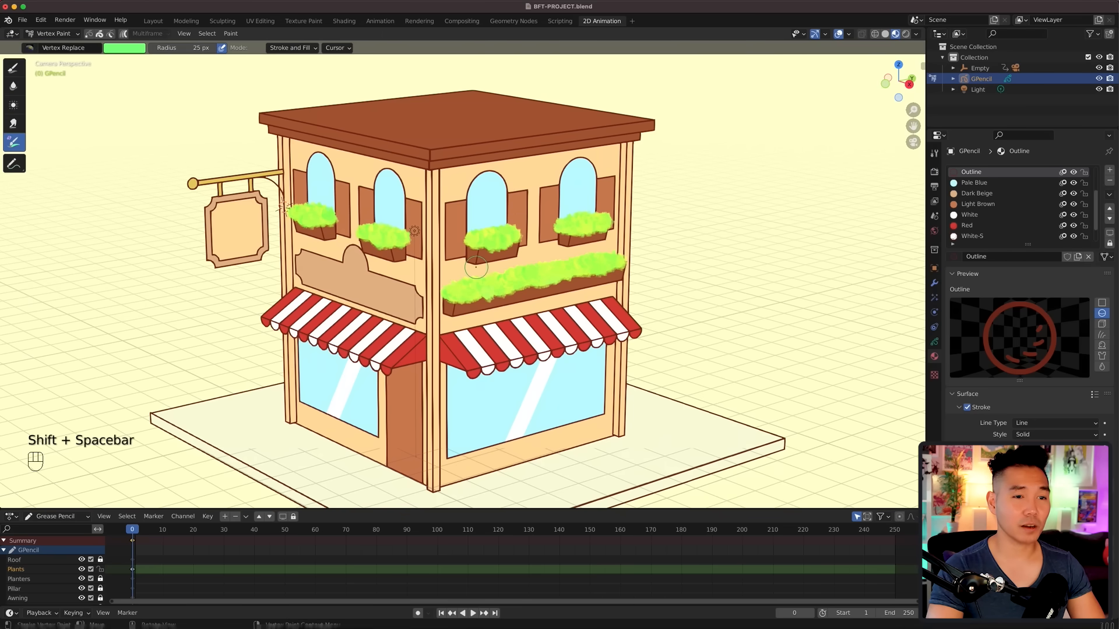
pyautogui.moveTo(484, 240); pyautogui.dragTo(603, 224)
pyautogui.press('super+z')
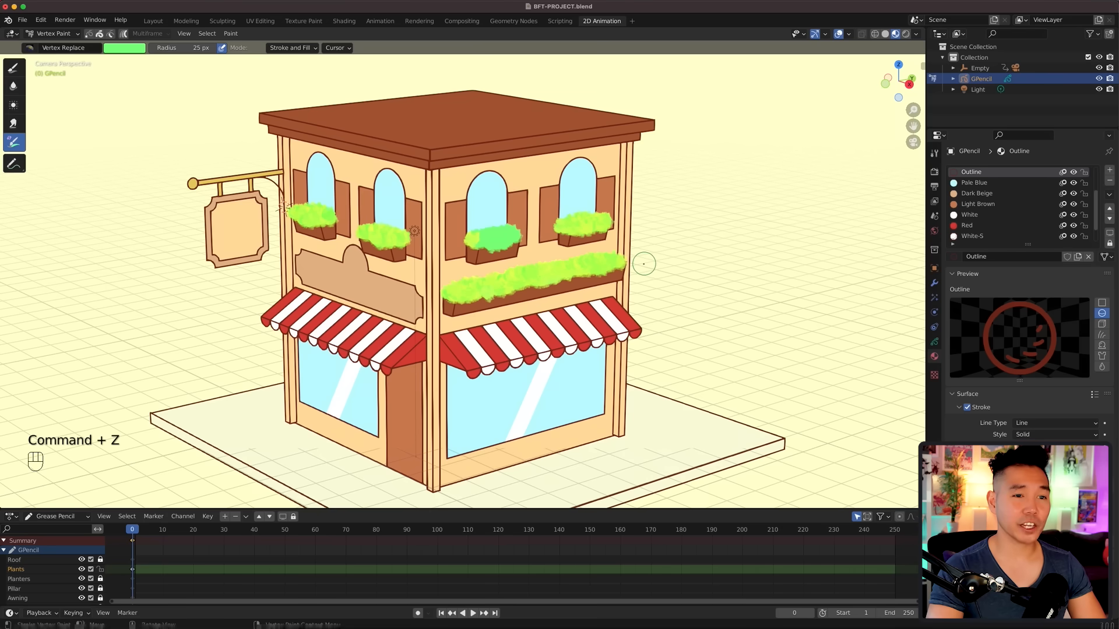
pyautogui.press('super+z')
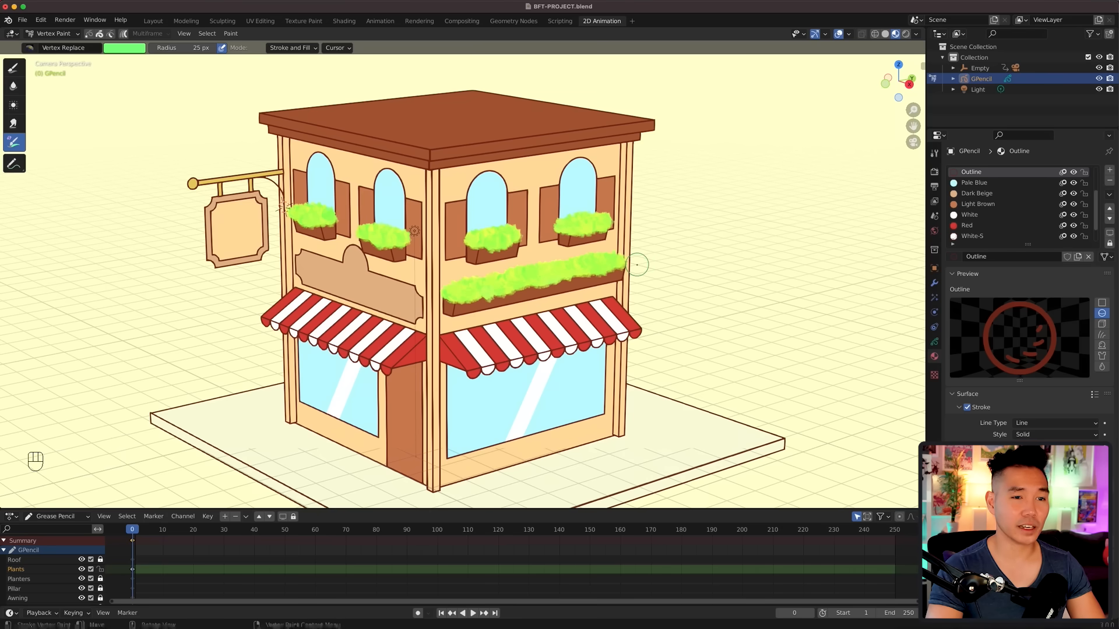
# Step: Paint light green foliage on the ground at the three visible base corners of the building with the tex_leafs_2 brush
pyautogui.moveTo(529, 266)
pyautogui.mouseDown()
pyautogui.moveTo(516, 323)
pyautogui.moveTo(588, 291)
pyautogui.moveTo(491, 317)
pyautogui.moveTo(605, 281)
pyautogui.mouseUp()
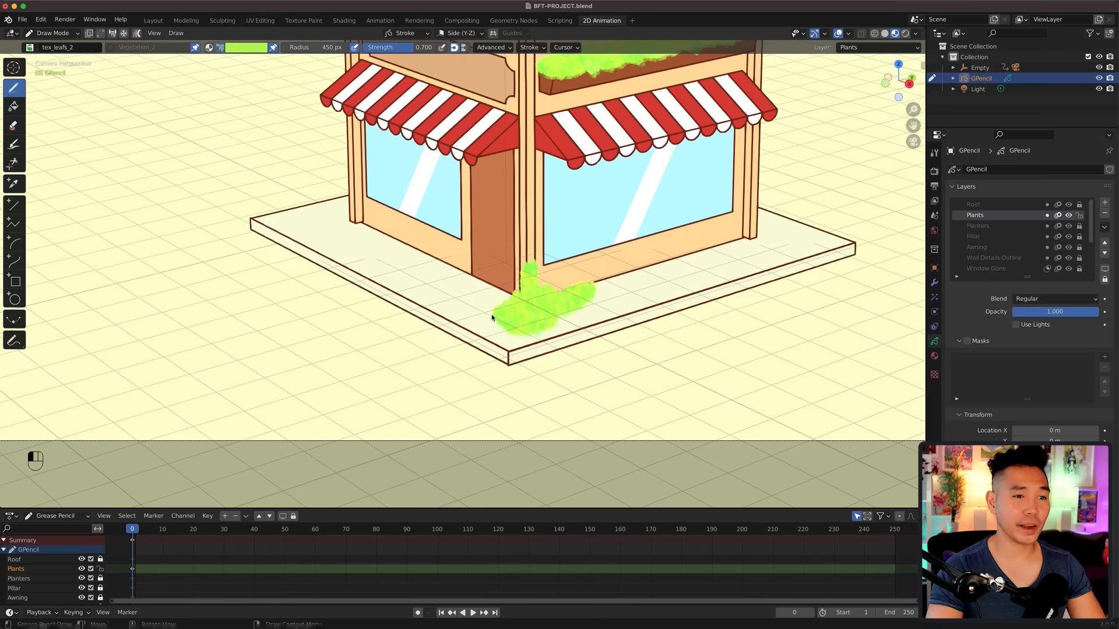
pyautogui.scroll(-3, 684, 334)
pyautogui.keyDown('shift'); pyautogui.moveTo(684, 334); pyautogui.dragTo(593, 416, button='middle'); pyautogui.keyUp('shift')
pyautogui.scroll(3, 594, 415)
pyautogui.moveTo(596, 335)
pyautogui.mouseDown()
pyautogui.moveTo(594, 387)
pyautogui.moveTo(600, 360)
pyautogui.moveTo(632, 392)
pyautogui.moveTo(687, 399)
pyautogui.moveTo(644, 383)
pyautogui.moveTo(648, 415)
pyautogui.mouseUp()
pyautogui.scroll(-1, 648, 416)
pyautogui.keyDown('shift'); pyautogui.moveTo(409, 402); pyautogui.dragTo(583, 406, button='middle'); pyautogui.keyUp('shift')
pyautogui.moveTo(413, 307)
pyautogui.mouseDown()
pyautogui.moveTo(408, 367)
pyautogui.moveTo(456, 382)
pyautogui.mouseUp()
pyautogui.moveTo(409, 323)
pyautogui.mouseDown()
pyautogui.moveTo(357, 355)
pyautogui.moveTo(365, 373)
pyautogui.moveTo(350, 357)
pyautogui.mouseUp()
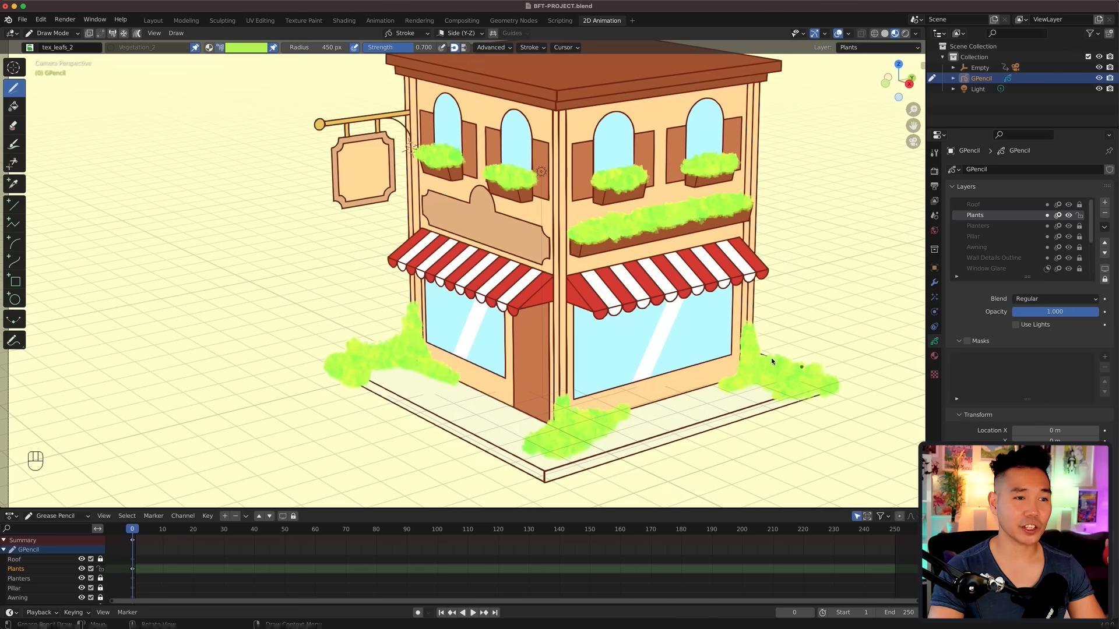
# Step: Reshape the foliage clumps around the building's base with brush strokes in Sculpt Mode
pyautogui.hotkey('ctrl', 'Tab')
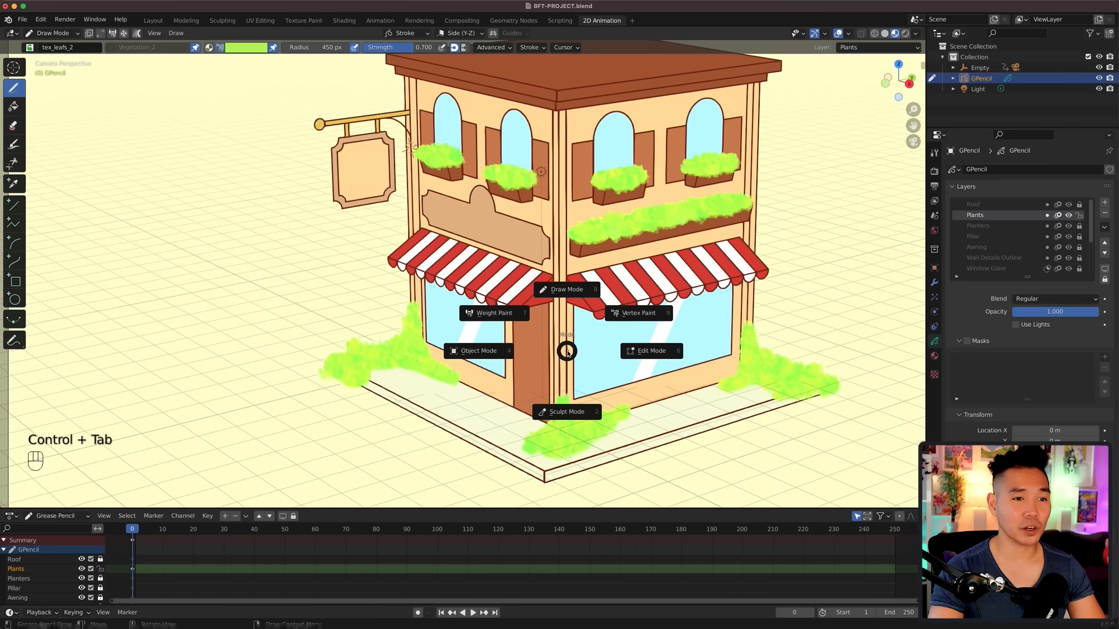
pyautogui.click(559, 407)
pyautogui.moveTo(400, 328); pyautogui.dragTo(446, 402)
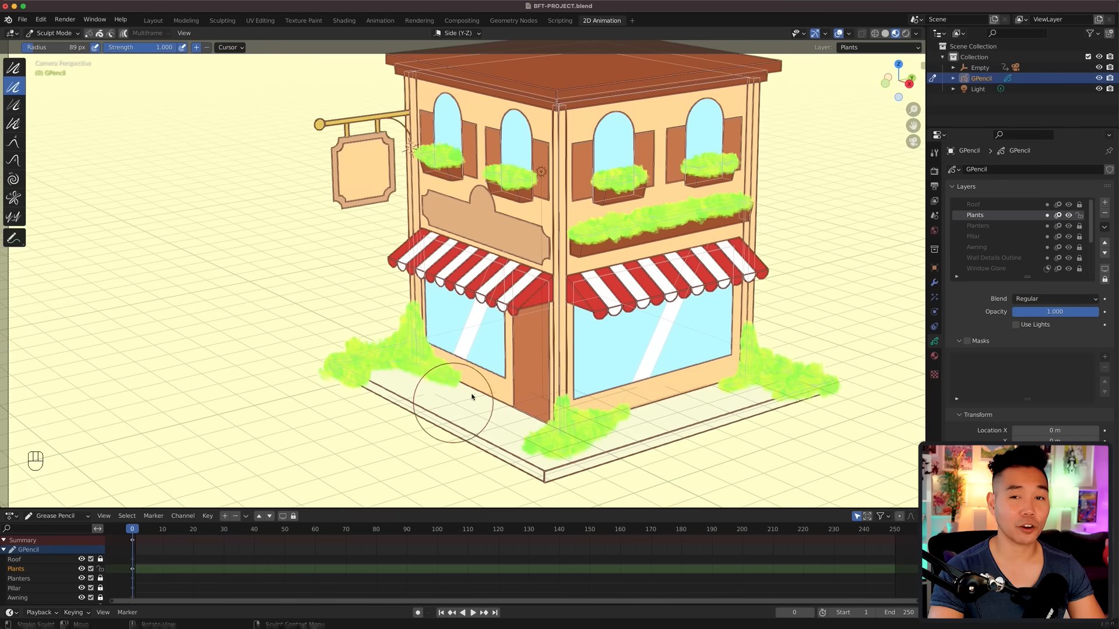
pyautogui.press('super+z')
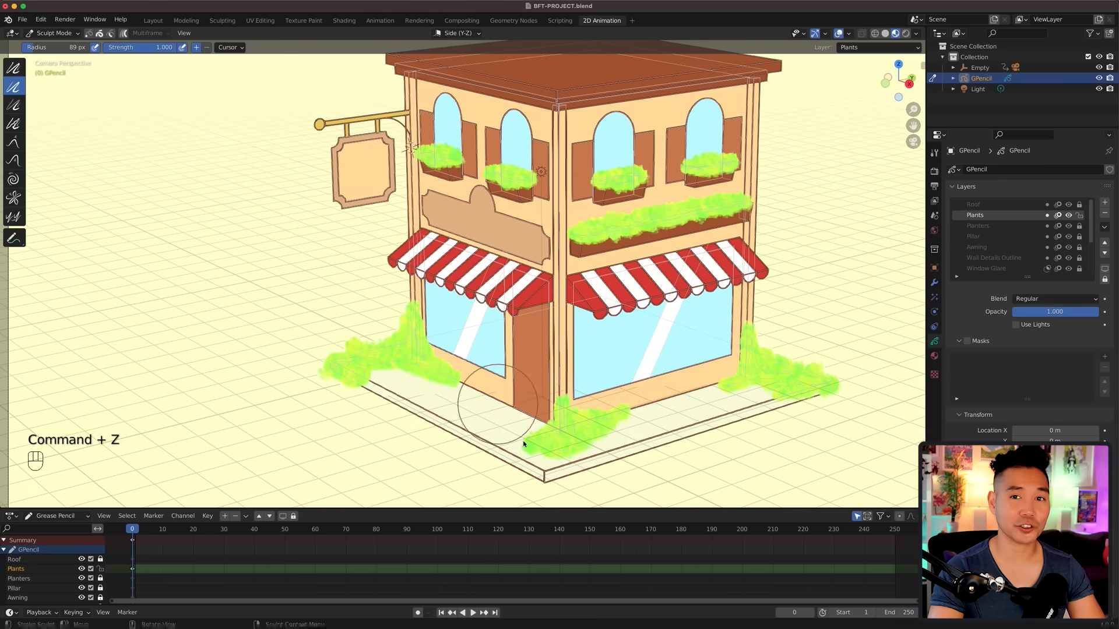
pyautogui.moveTo(636, 414)
pyautogui.mouseDown()
pyautogui.moveTo(563, 402)
pyautogui.moveTo(552, 427)
pyautogui.mouseUp()
pyautogui.moveTo(752, 387)
pyautogui.mouseDown()
pyautogui.moveTo(832, 395)
pyautogui.moveTo(812, 350)
pyautogui.mouseUp()
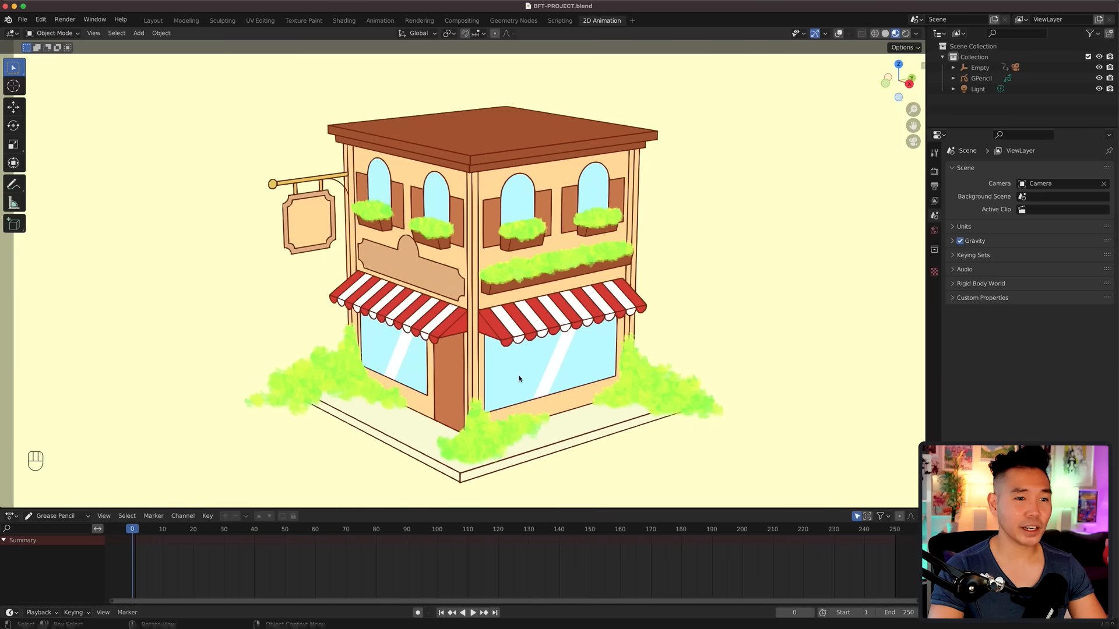
# Step: Add a Sapling Tree Gen curve to the scene and load its japanese_maple preset
pyautogui.hotkey('shift', 'a')
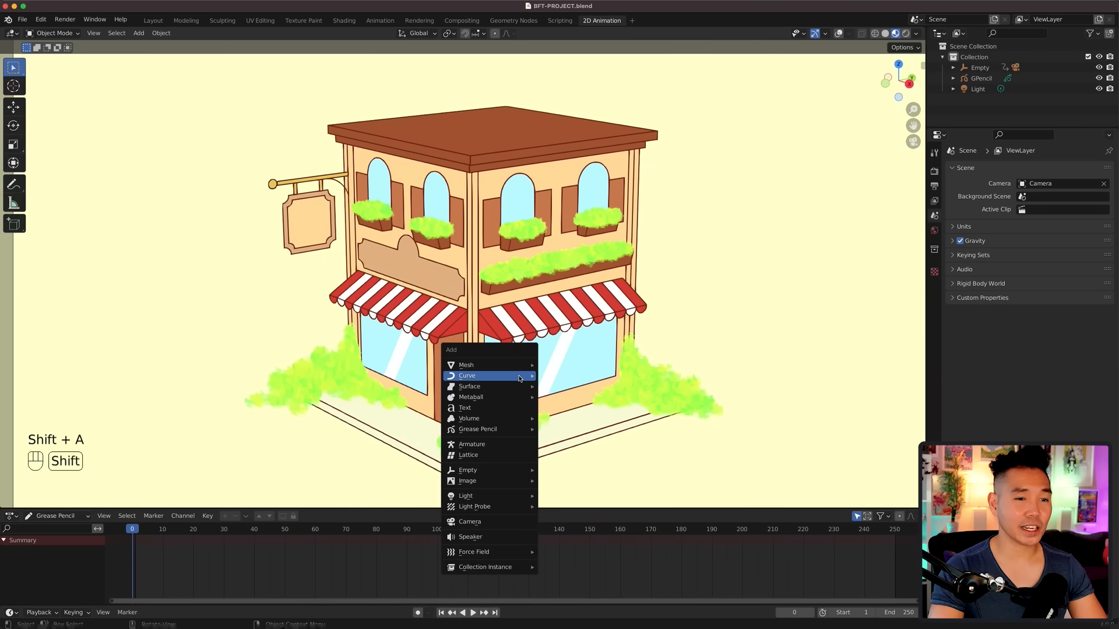
pyautogui.moveTo(519, 378)
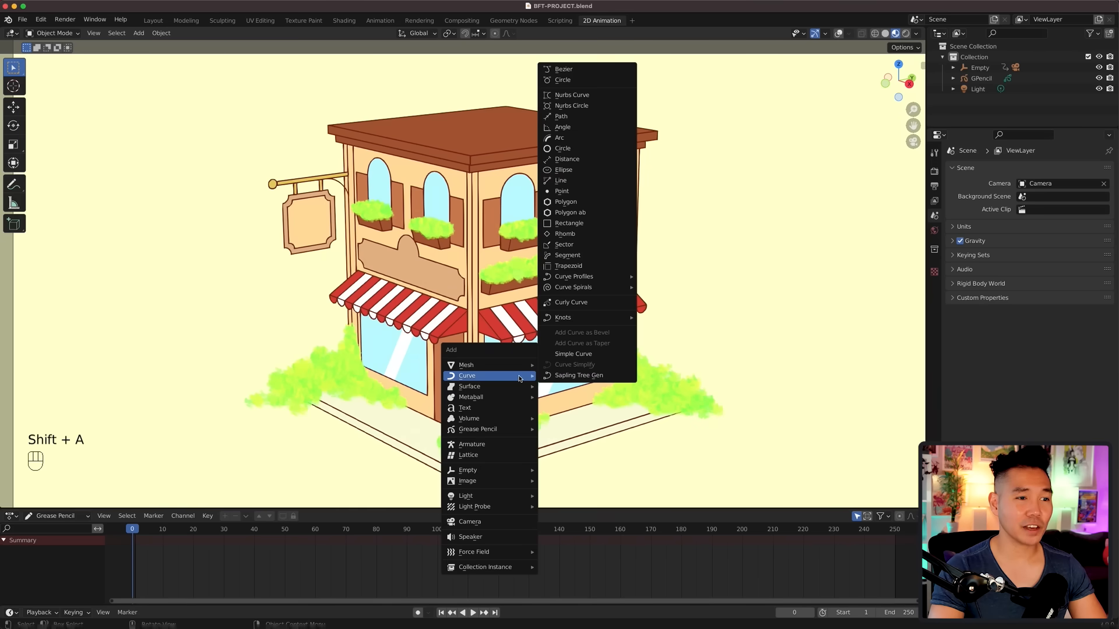
pyautogui.click(579, 375)
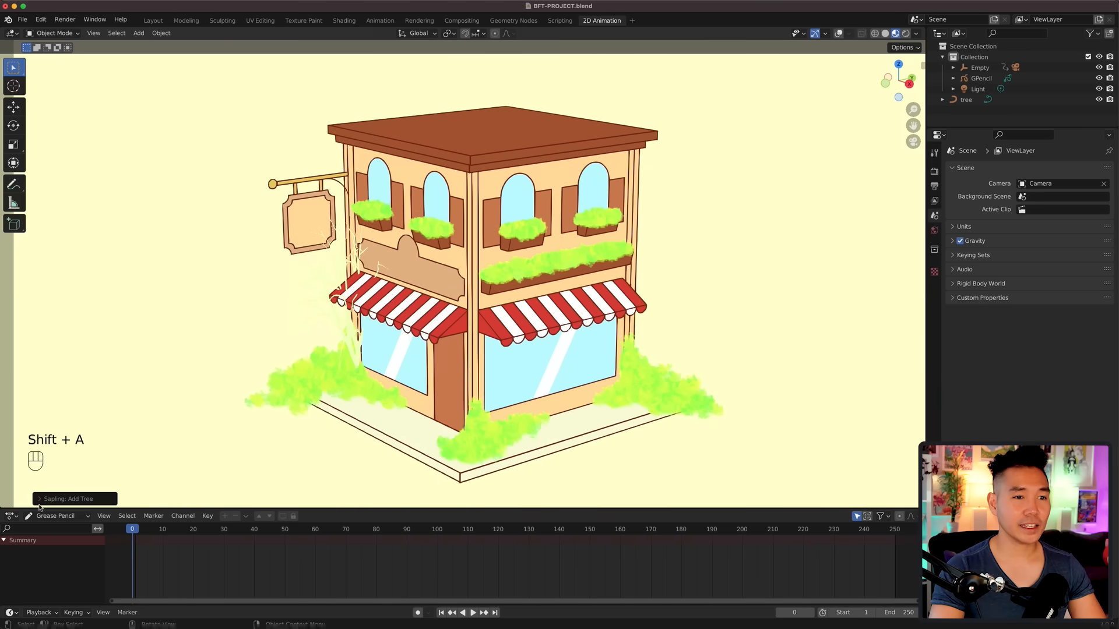
pyautogui.click(56, 503)
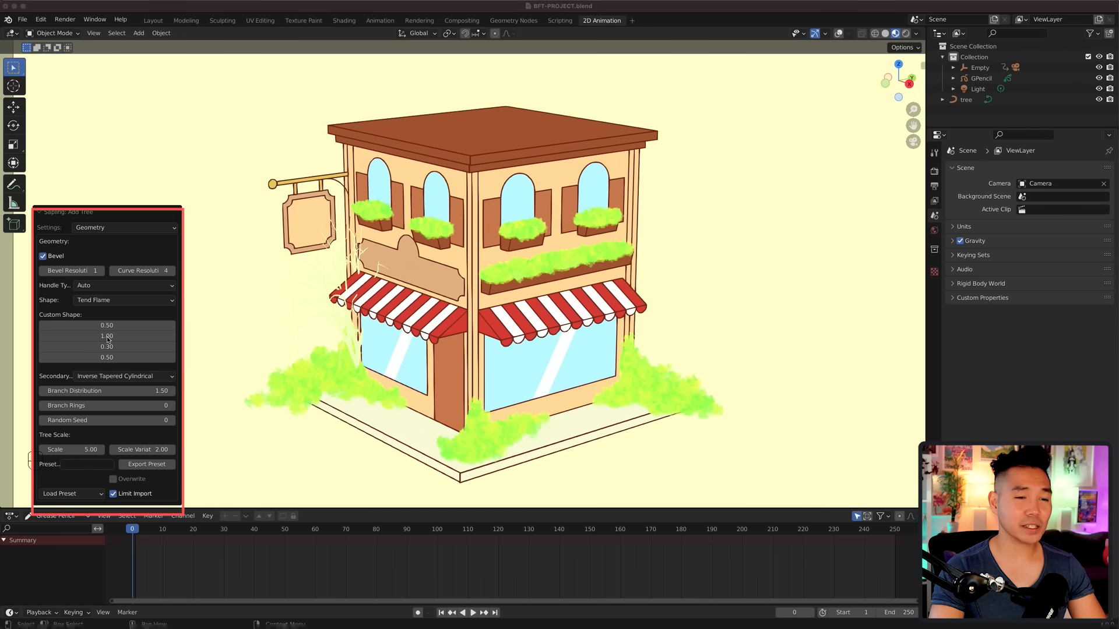
pyautogui.click(69, 493)
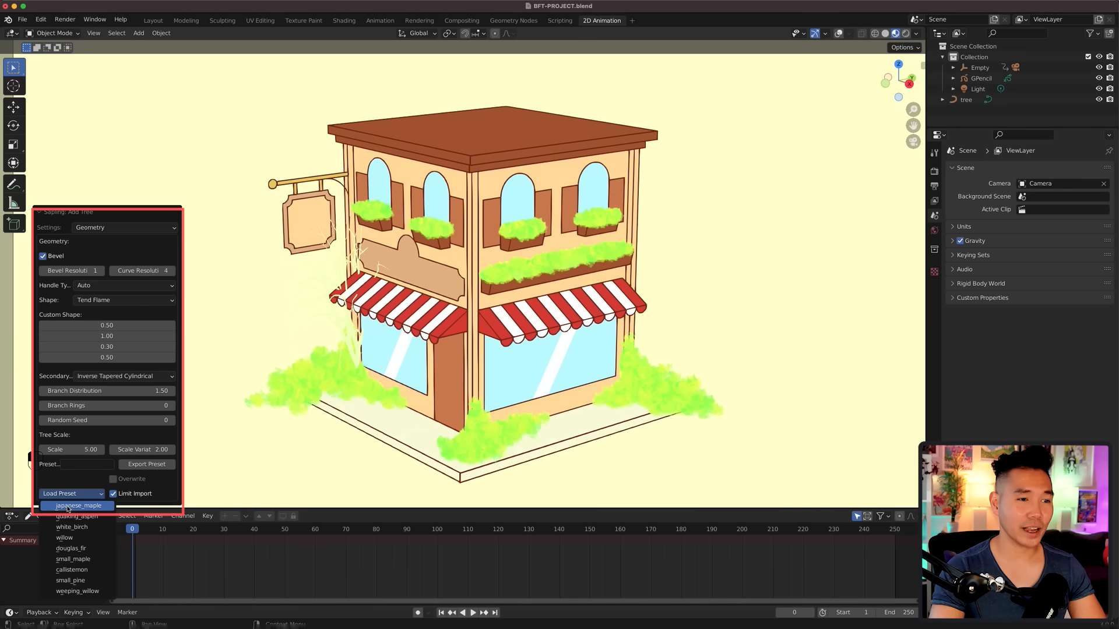
pyautogui.click(68, 506)
# Step: Set all four custom shape values of the sapling tree to 0.01 and collapse its settings
pyautogui.click(134, 326)
pyautogui.press('BackSpace')
pyautogui.press('Return')
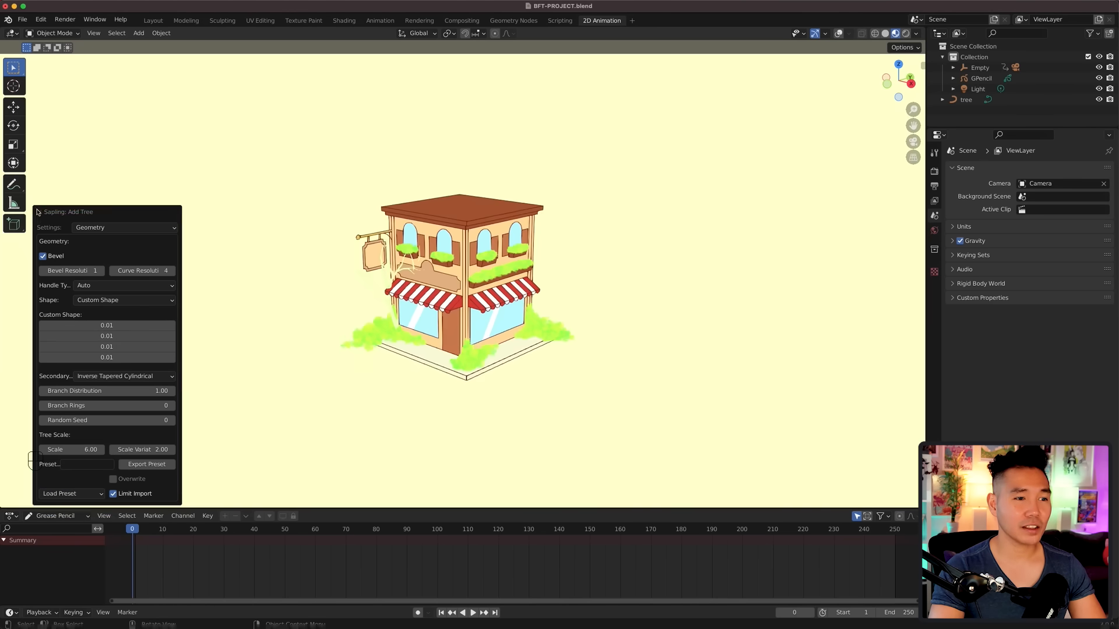
pyautogui.click(40, 212)
pyautogui.scroll(3, 350, 406)
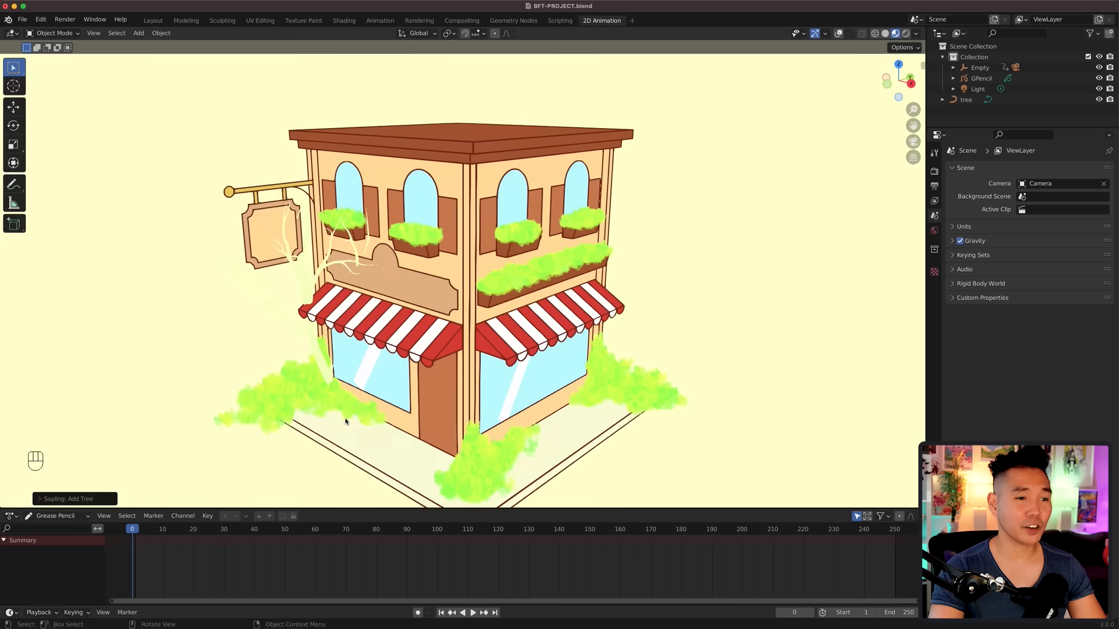
# Step: Select the tree curve and convert it to a mesh
pyautogui.click(296, 265)
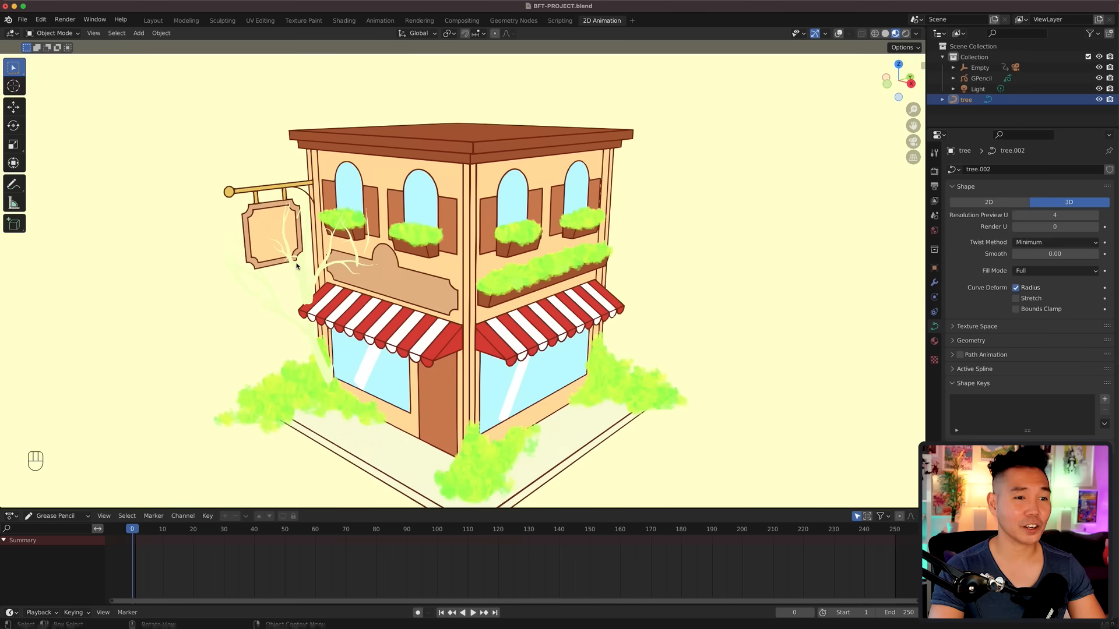
pyautogui.rightClick(310, 285)
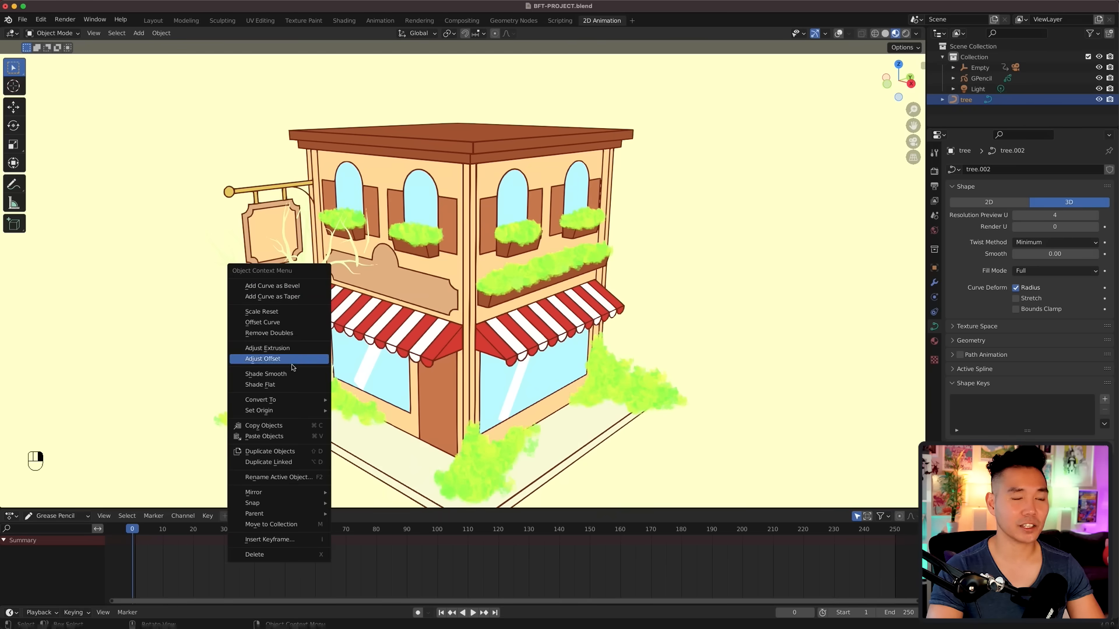
pyautogui.moveTo(274, 400)
pyautogui.click(359, 417)
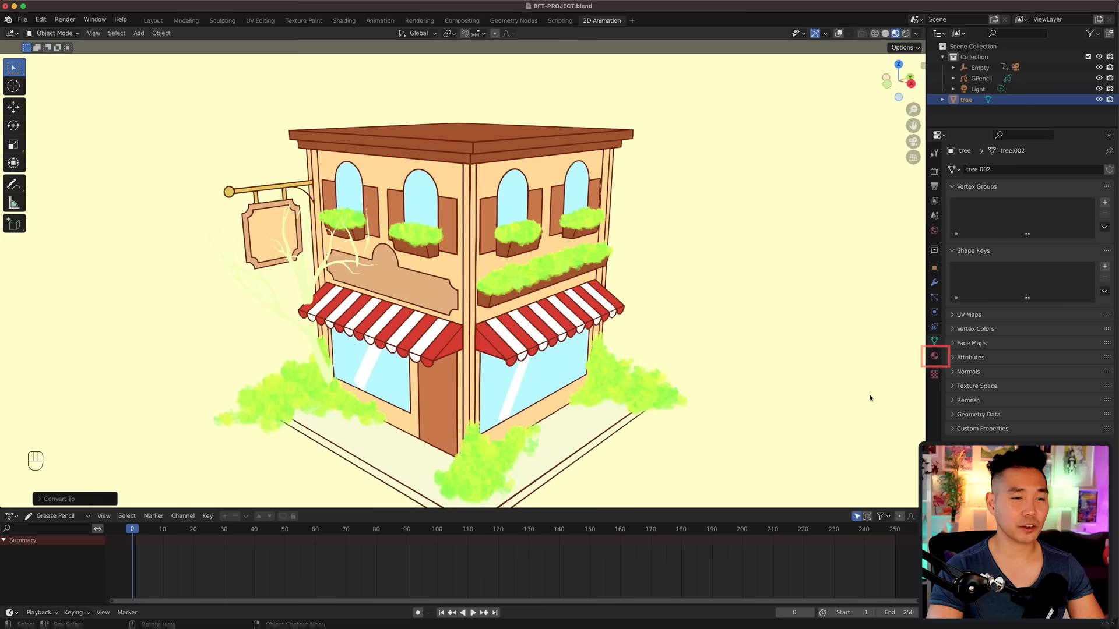
# Step: Give the tree a new material with a reddish-brown base color
pyautogui.click(934, 356)
pyautogui.click(1042, 214)
pyautogui.click(1056, 278)
pyautogui.click(978, 349)
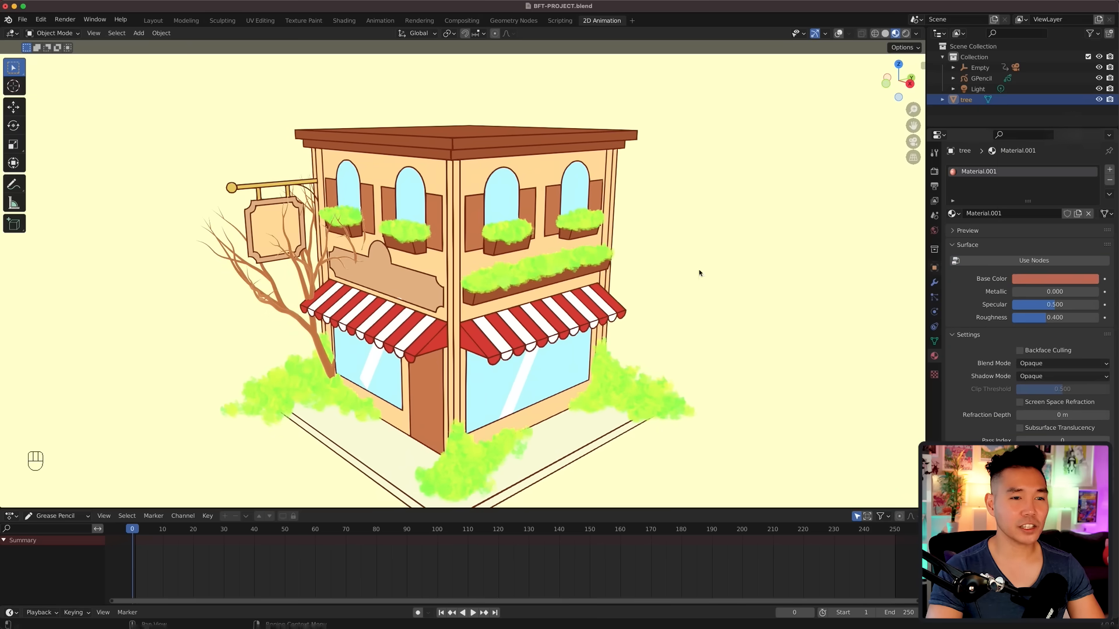
# Step: Move the tree about -4.07 m along the global X axis, beside the building
pyautogui.press('g')
pyautogui.press('x')
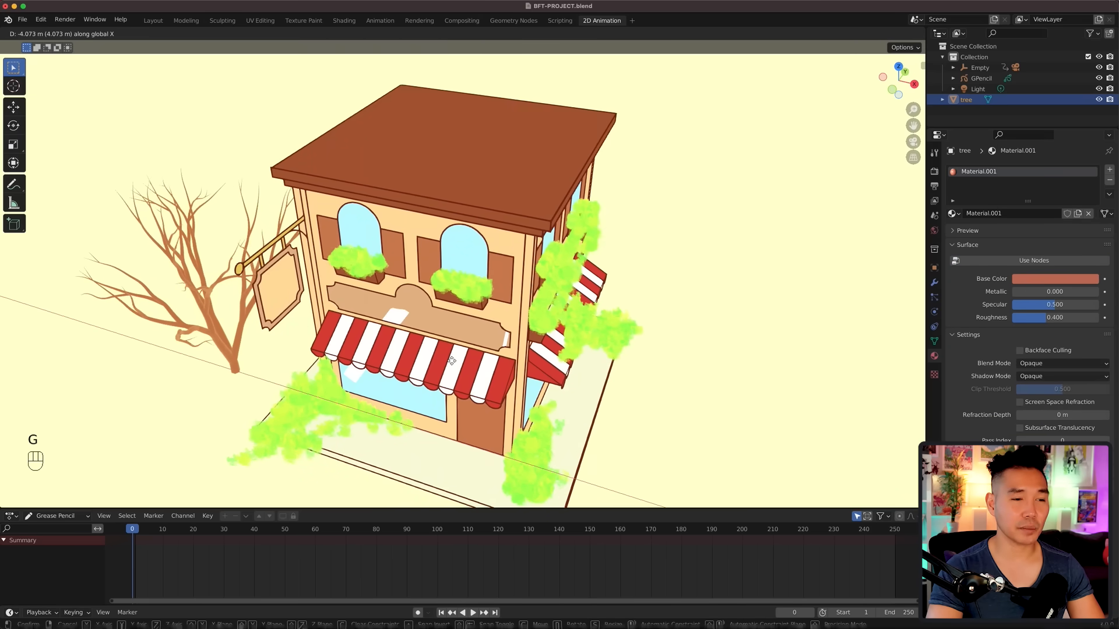
pyautogui.click(450, 361)
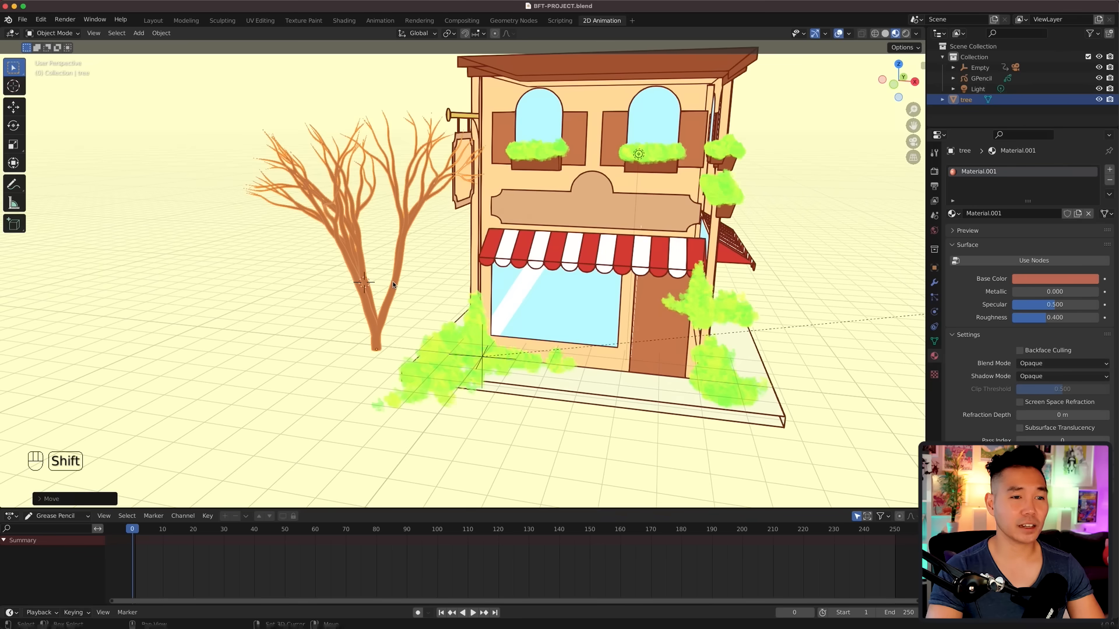
# Step: Add a blank Grease Pencil object and turn off Use Lights for its layer
pyautogui.hotkey('shift', 'a')
pyautogui.moveTo(373, 336)
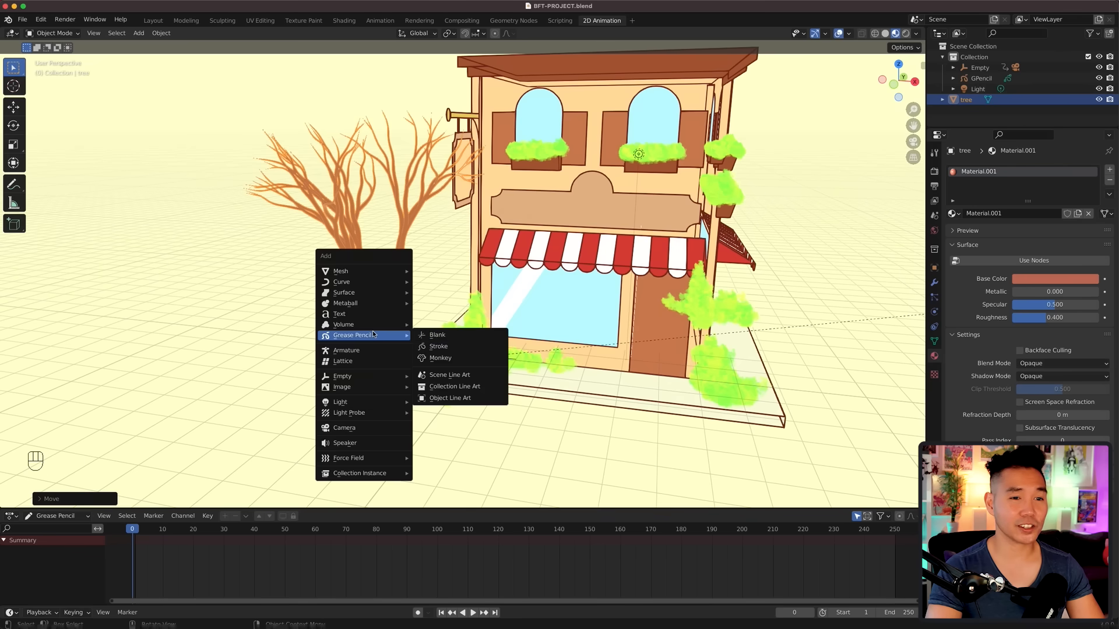
pyautogui.click(437, 342)
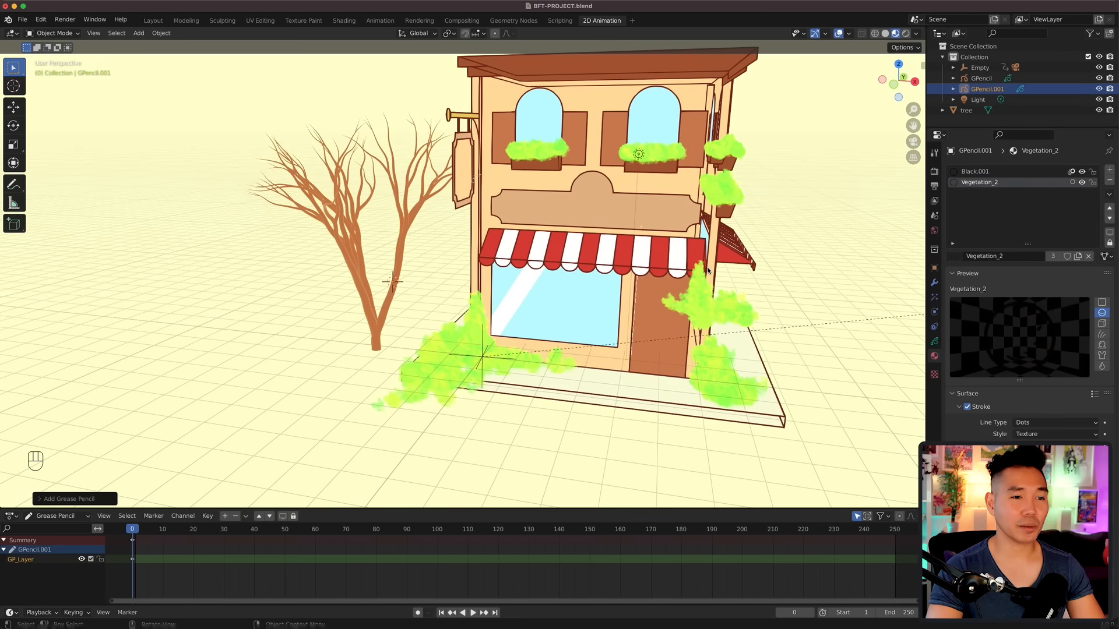
pyautogui.click(933, 342)
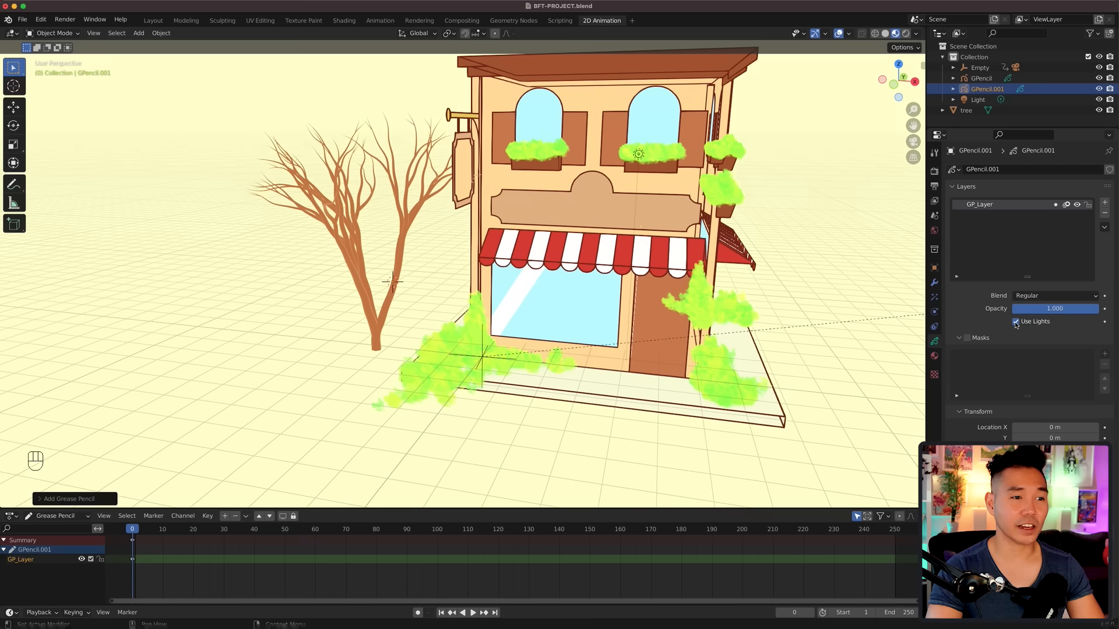
# Step: Set up drawing on the new Grease Pencil object with the tex_leafs_1 brush, Surface stroke placement and a dark red color
pyautogui.hotkey('ctrl', 'Tab')
pyautogui.click(29, 47)
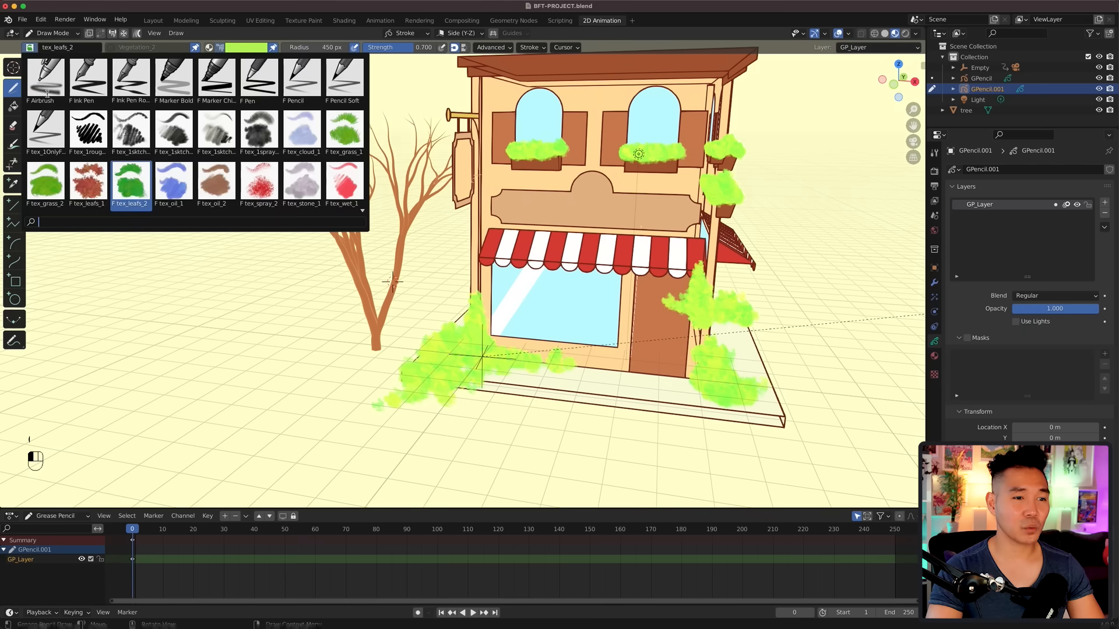
pyautogui.click(86, 194)
pyautogui.click(418, 34)
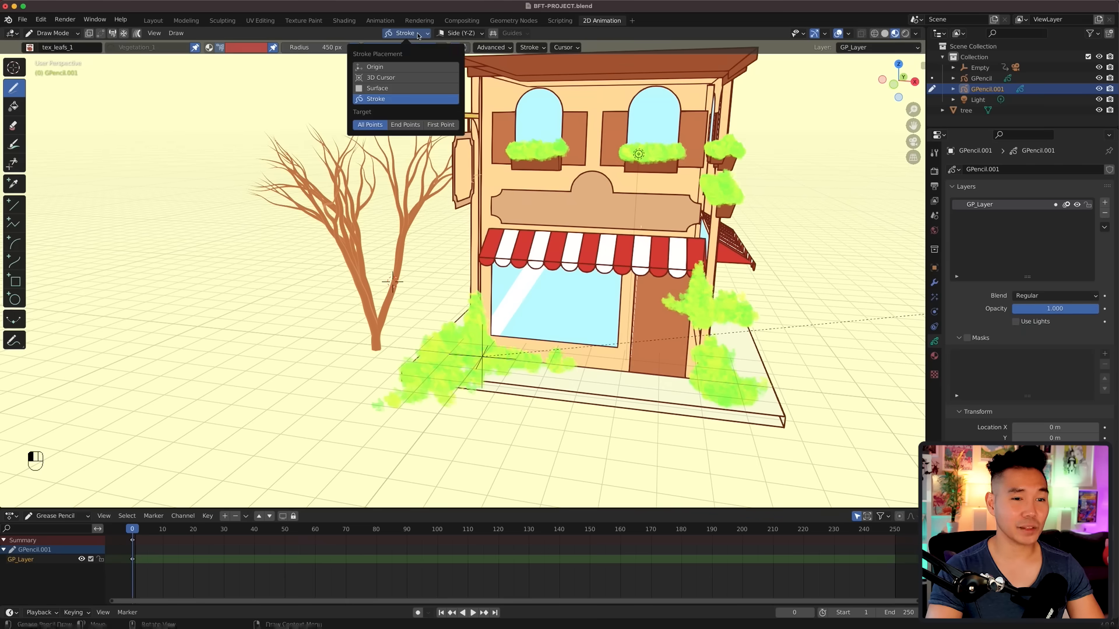
pyautogui.click(380, 88)
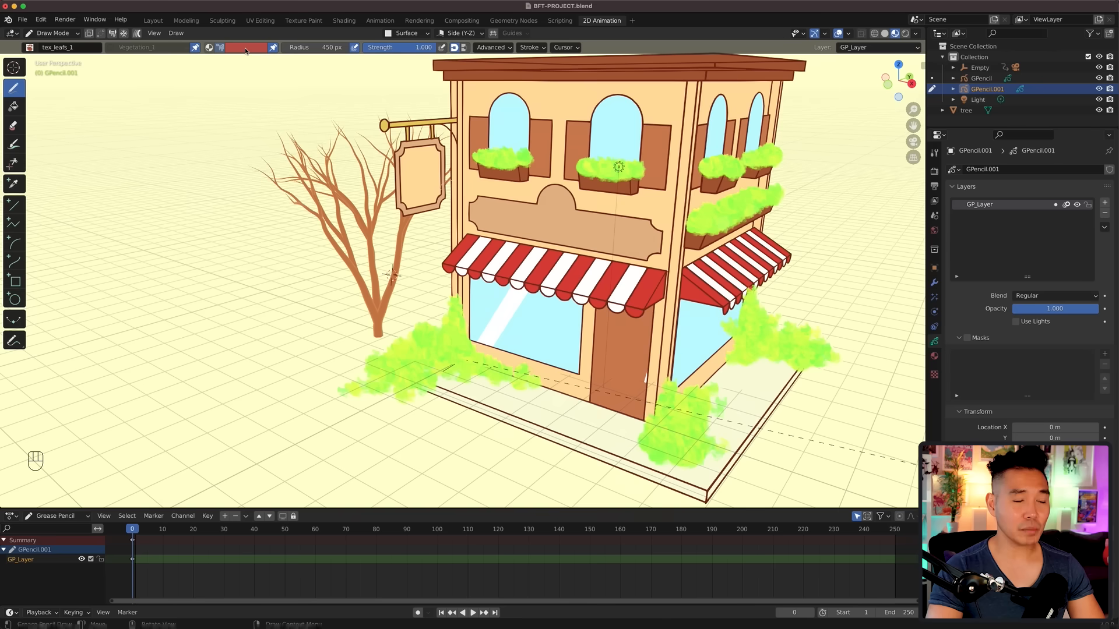
pyautogui.click(245, 48)
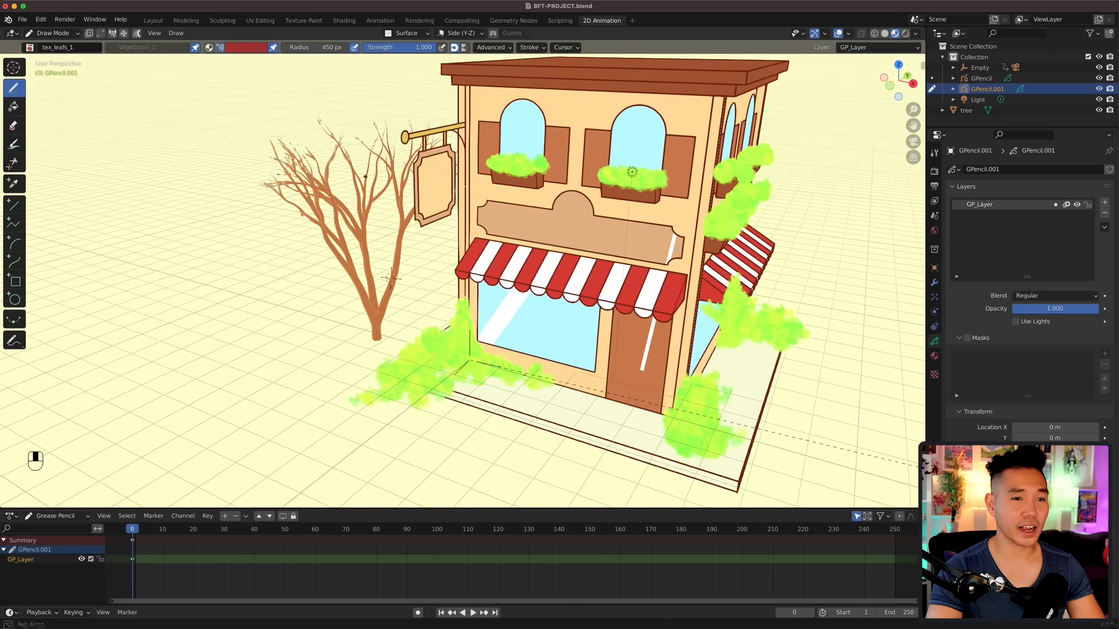
# Step: Paint dark red leaves over the tree's branches from several viewing angles with the tex_leafs_1 brush
pyautogui.moveTo(419, 192); pyautogui.dragTo(396, 152, button='middle')
pyautogui.moveTo(386, 146); pyautogui.dragTo(403, 198)
pyautogui.moveTo(356, 158)
pyautogui.mouseDown()
pyautogui.moveTo(402, 215)
pyautogui.moveTo(367, 202)
pyautogui.mouseUp()
pyautogui.moveTo(285, 163)
pyautogui.mouseDown()
pyautogui.moveTo(337, 239)
pyautogui.moveTo(274, 148)
pyautogui.mouseUp()
pyautogui.moveTo(292, 198); pyautogui.dragTo(341, 239)
pyautogui.moveTo(408, 262); pyautogui.dragTo(443, 245, button='middle')
pyautogui.moveTo(429, 215)
pyautogui.mouseDown()
pyautogui.moveTo(475, 201)
pyautogui.moveTo(460, 167)
pyautogui.mouseUp()
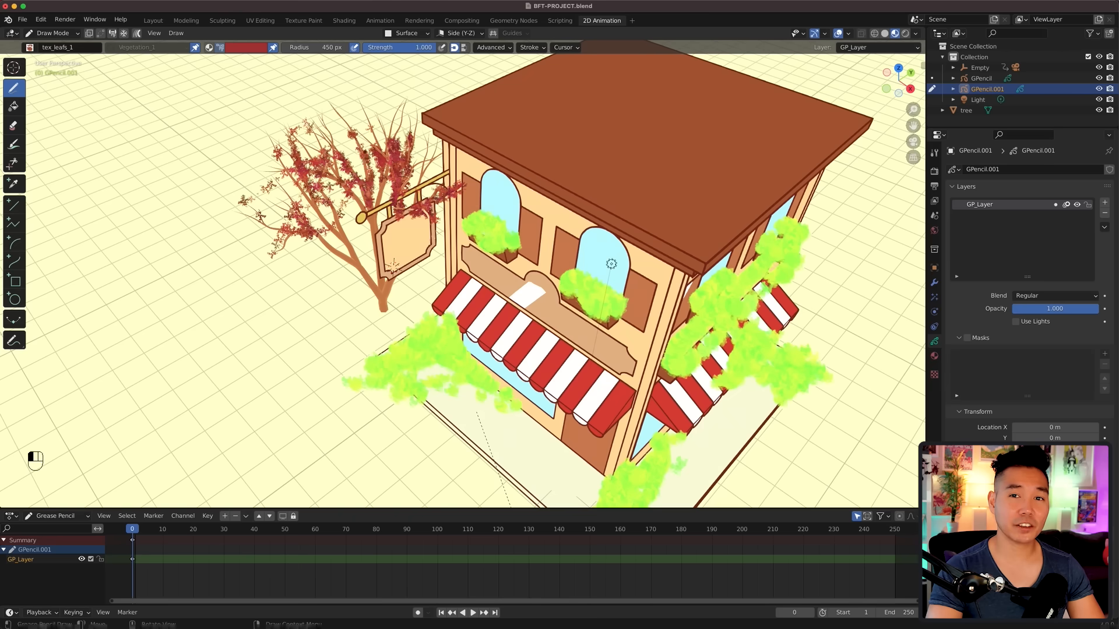
pyautogui.moveTo(611, 264); pyautogui.dragTo(642, 216, button='middle')
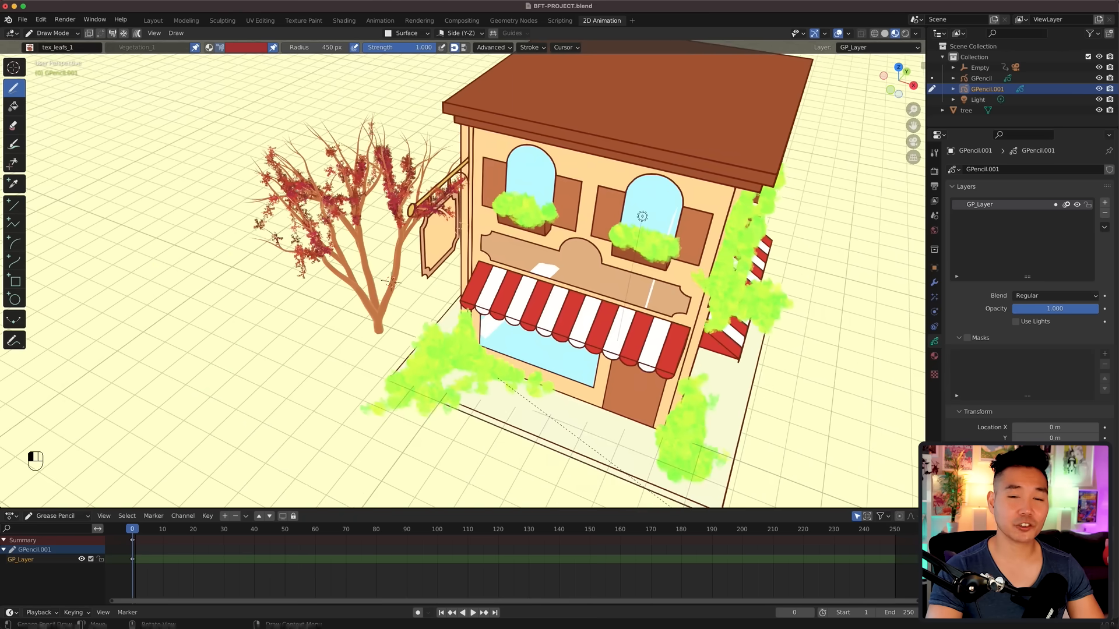
# Step: Enlarge the tree's red leaves all around the branches with the Thickness brush in Sculpt Mode
pyautogui.moveTo(390, 282)
pyautogui.mouseDown()
pyautogui.moveTo(341, 244)
pyautogui.moveTo(356, 221)
pyautogui.mouseUp()
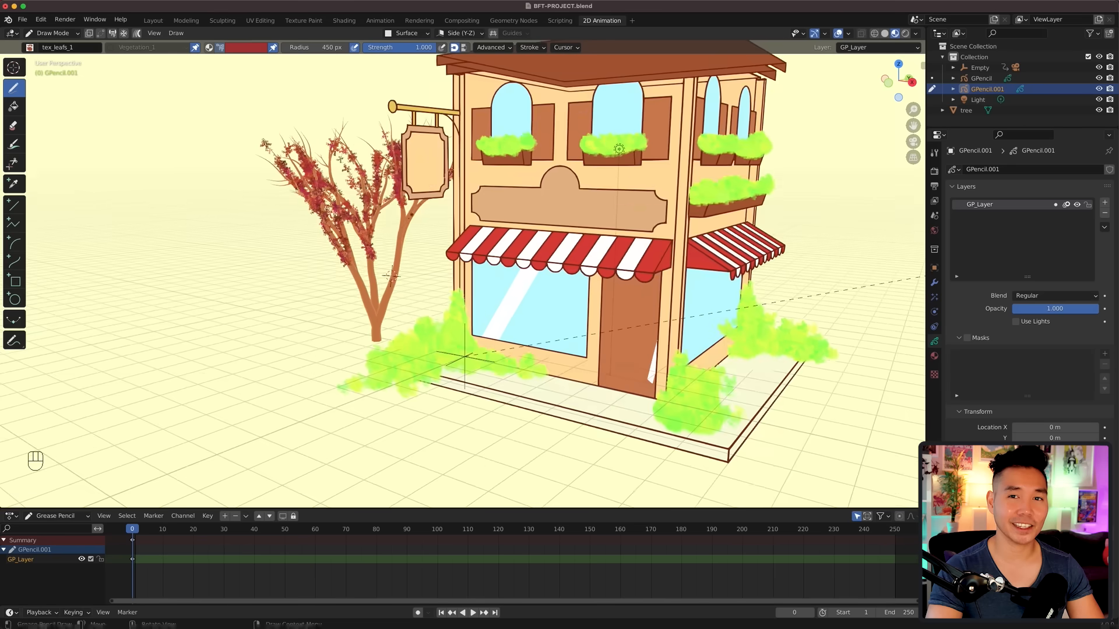
pyautogui.moveTo(390, 275); pyautogui.dragTo(408, 278, button='middle')
pyautogui.hotkey('ctrl', 'Tab')
pyautogui.click(412, 297)
pyautogui.hotkey('shift', 'space')
pyautogui.click(409, 292)
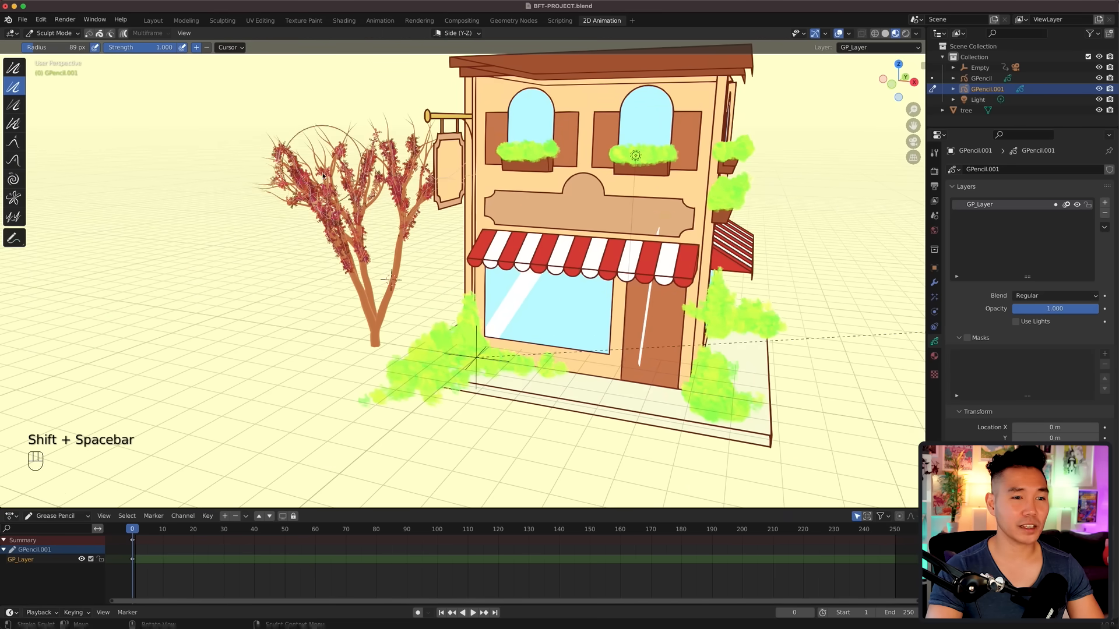
pyautogui.moveTo(362, 175); pyautogui.dragTo(327, 163)
pyautogui.moveTo(326, 163); pyautogui.dragTo(365, 127, button='middle')
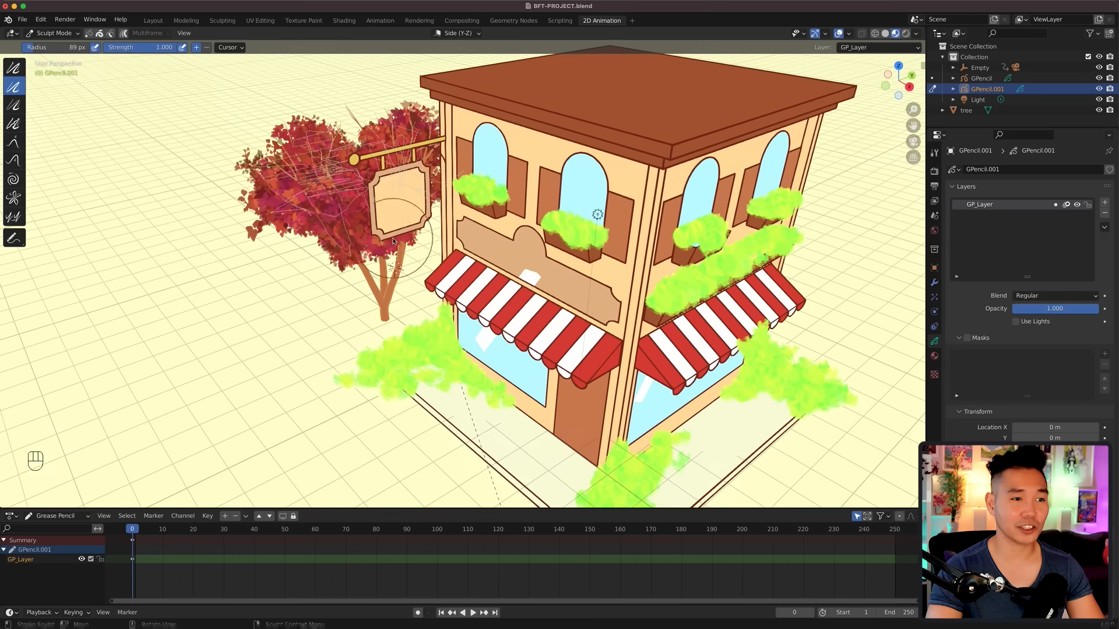
pyautogui.press('KP_0')
pyautogui.moveTo(192, 181)
pyautogui.mouseDown()
pyautogui.moveTo(274, 174)
pyautogui.moveTo(198, 218)
pyautogui.moveTo(245, 201)
pyautogui.mouseUp()
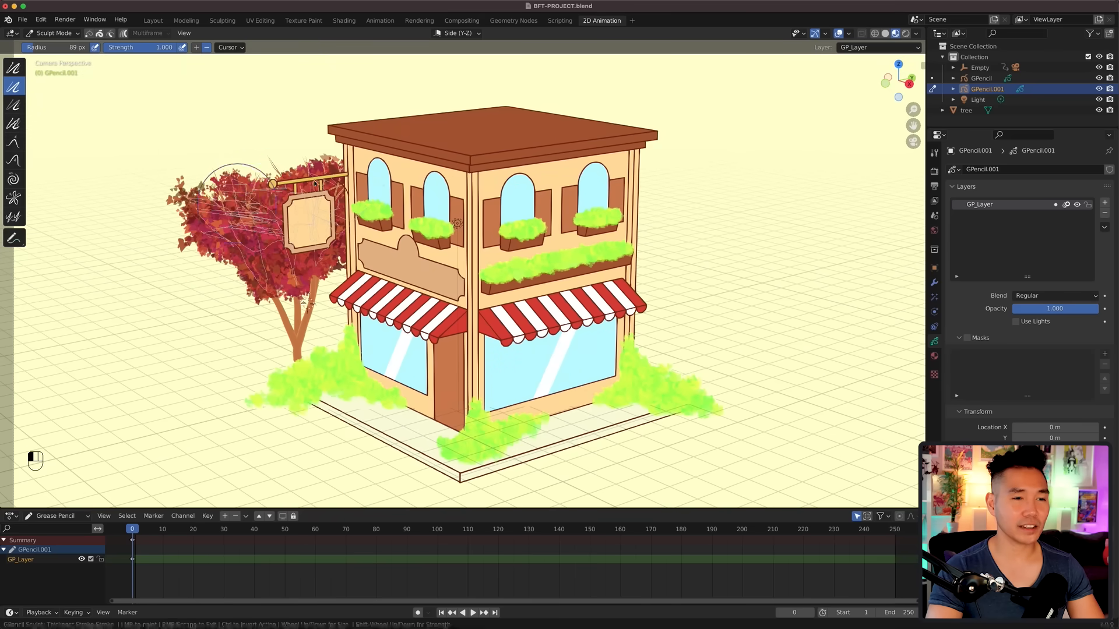
pyautogui.click(256, 249)
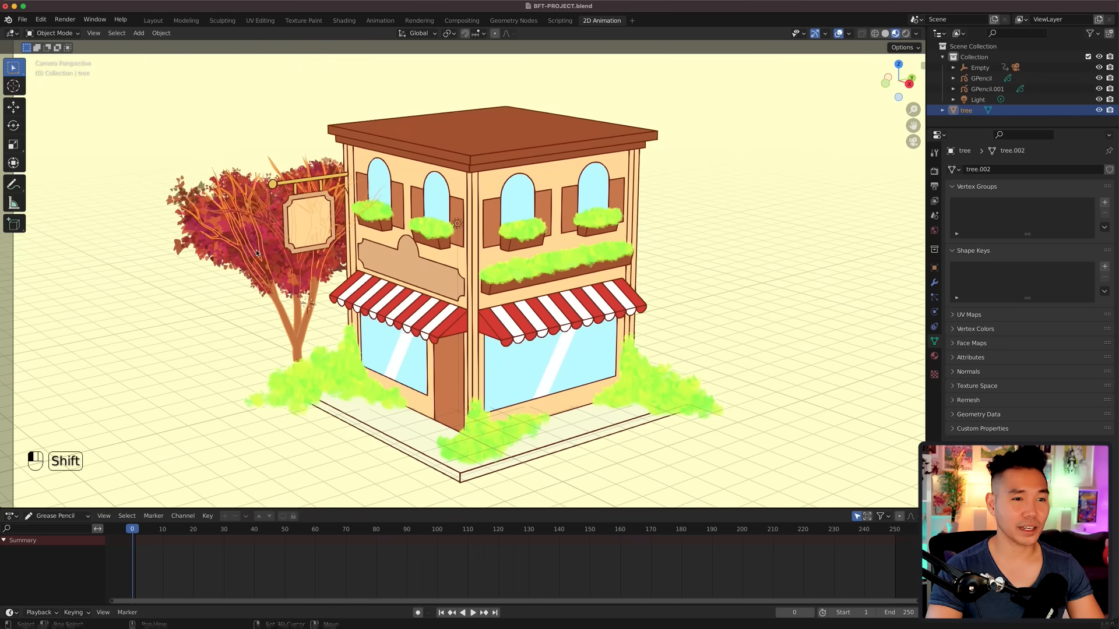
# Step: Duplicate the tree together with its leaves, place the copy beyond the building's opposite corner and rotate it to a different angle
pyautogui.keyDown('shift'); pyautogui.click(256, 249); pyautogui.keyUp('shift')
pyautogui.press('KP_7')
pyautogui.hotkey('shift', 'd')
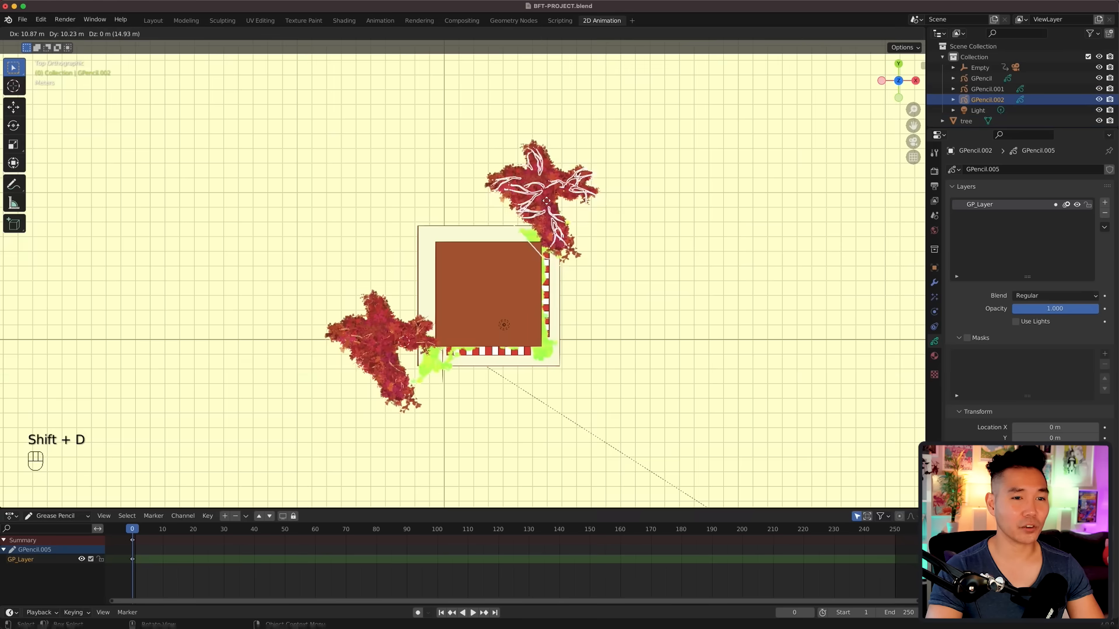
pyautogui.click(519, 239)
pyautogui.press('r')
pyautogui.click(676, 177)
pyautogui.press('g')
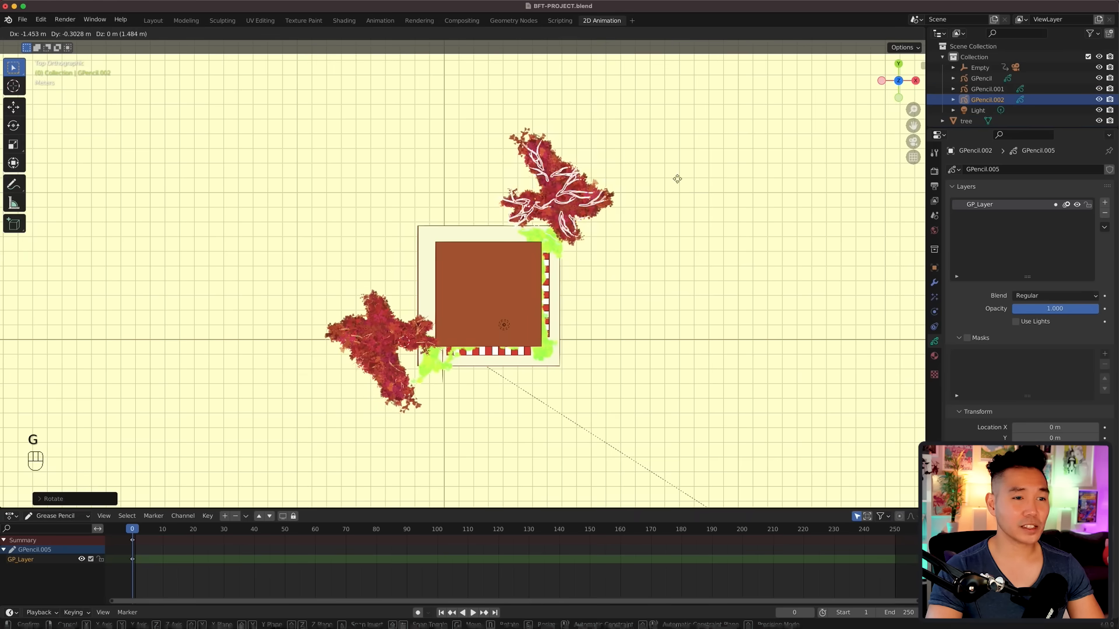
pyautogui.press('KP_0')
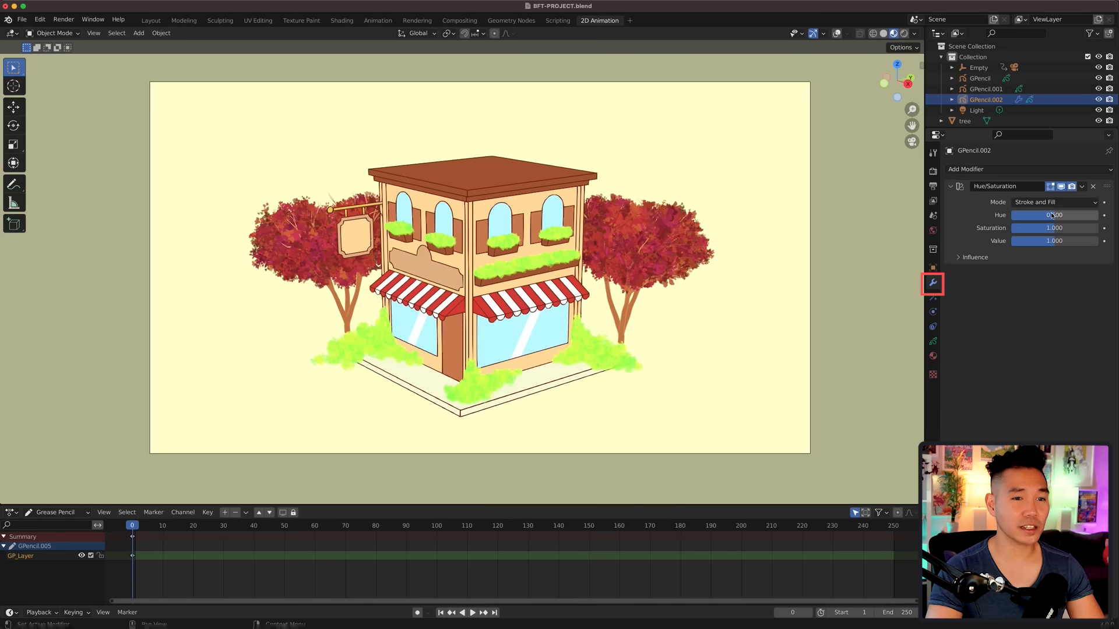
# Step: Adjust the hue of the duplicated tree's leaves with the Hue/Saturation modifier
pyautogui.moveTo(1054, 215)
pyautogui.mouseDown()
pyautogui.moveTo(1008, 215)
pyautogui.moveTo(1069, 215)
pyautogui.moveTo(1010, 215)
pyautogui.moveTo(1056, 215)
pyautogui.mouseUp()
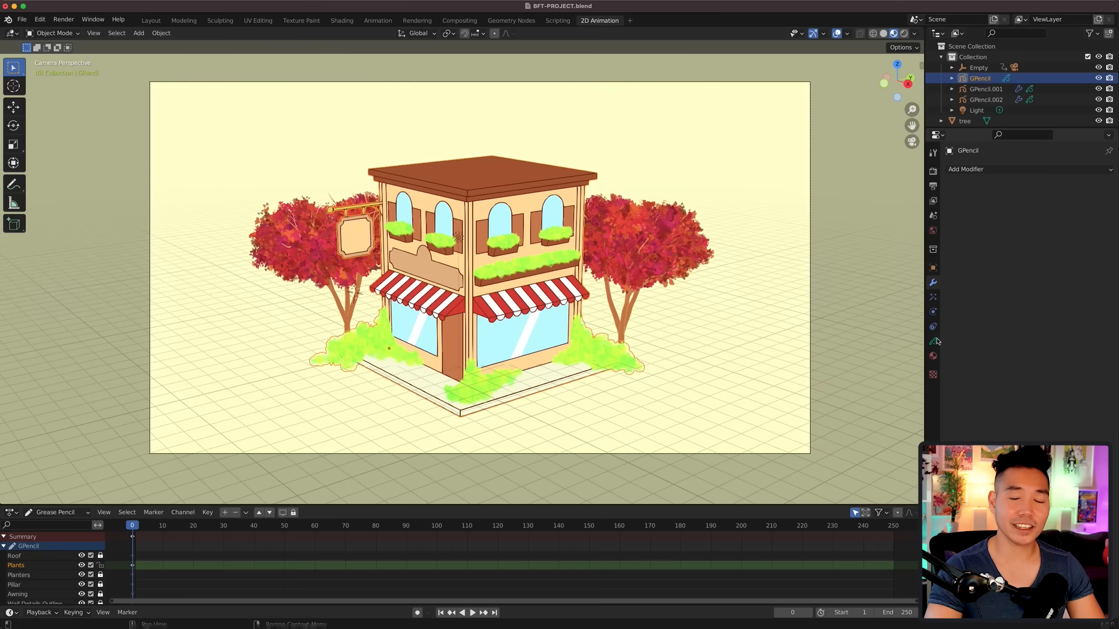
# Step: Add a layer named Details above Planters in the building's Grease Pencil object and turn off its Use Lights option
pyautogui.click(933, 342)
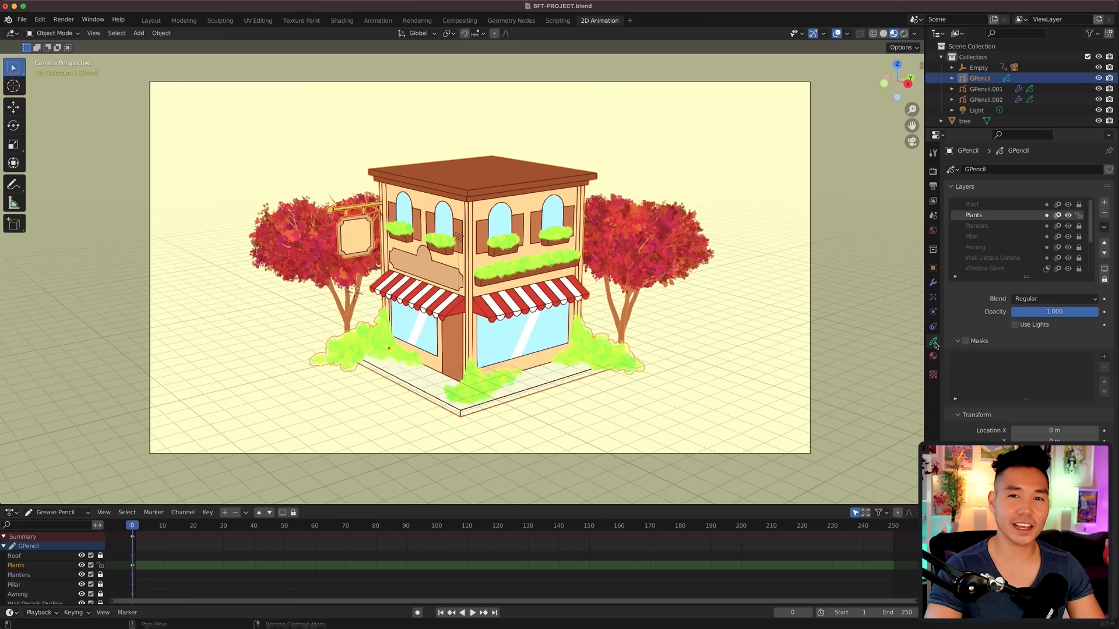
pyautogui.click(1011, 227)
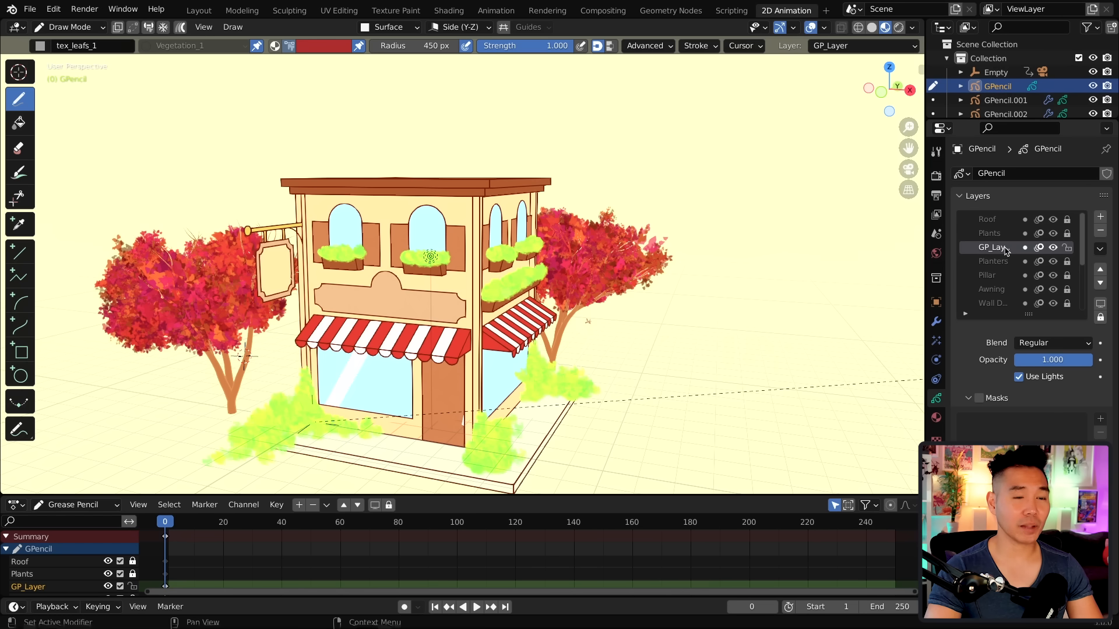
pyautogui.doubleClick(1005, 247)
pyautogui.write('Det')
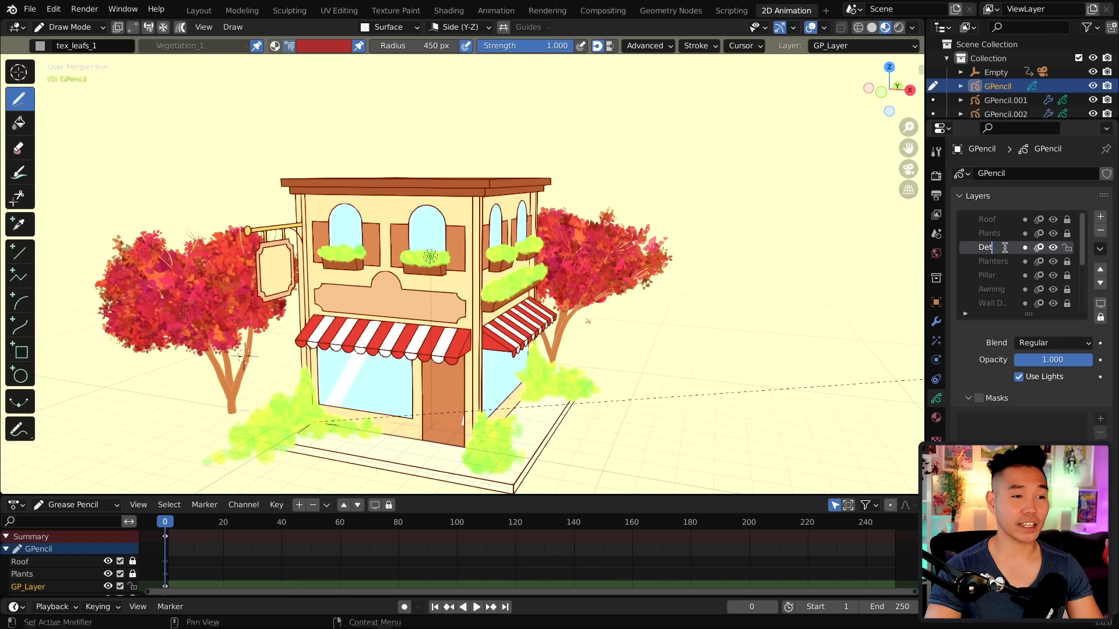
pyautogui.write('ails')
pyautogui.press('Return')
pyautogui.click(1019, 377)
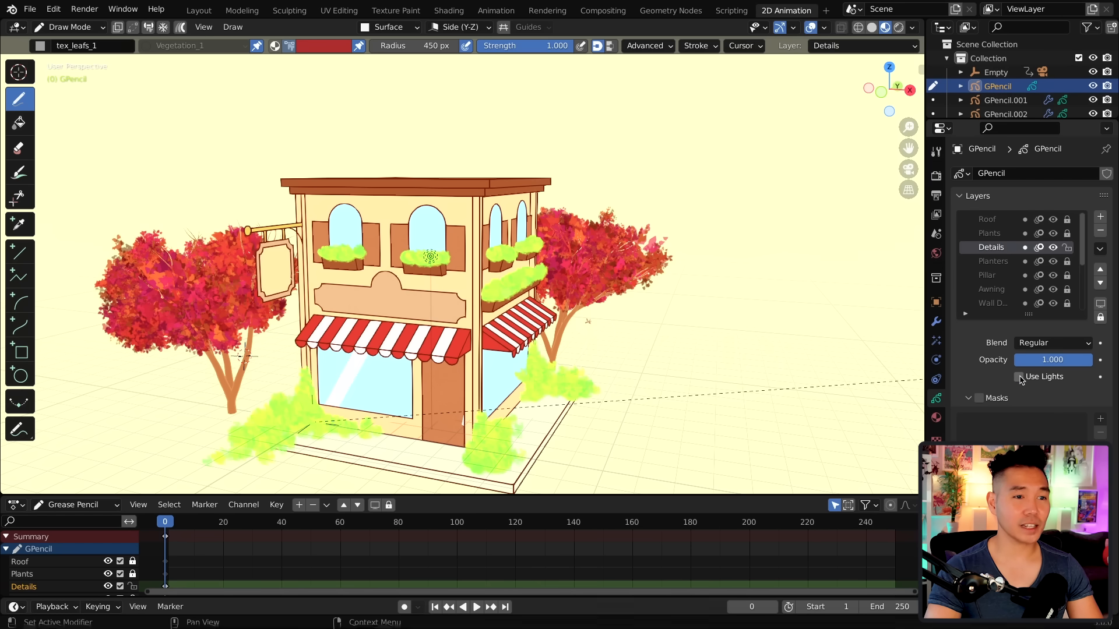
# Step: Hide the Plants layer and set up drawing from the front with Stroke placement, the Pencil brush and the Outline material
pyautogui.click(1053, 234)
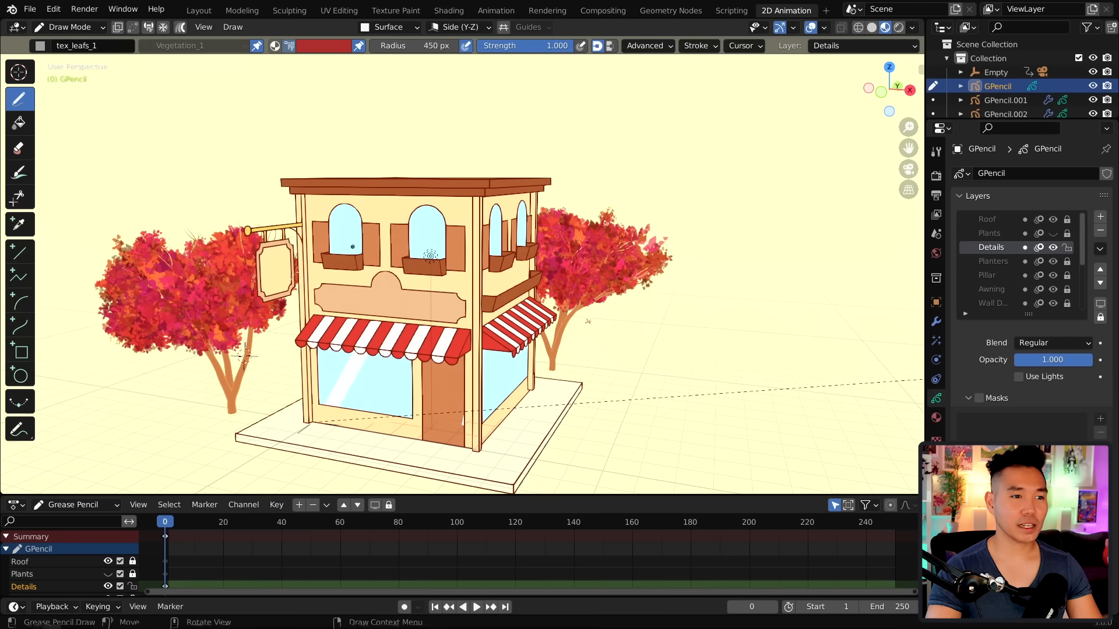
pyautogui.click(389, 27)
pyautogui.click(355, 111)
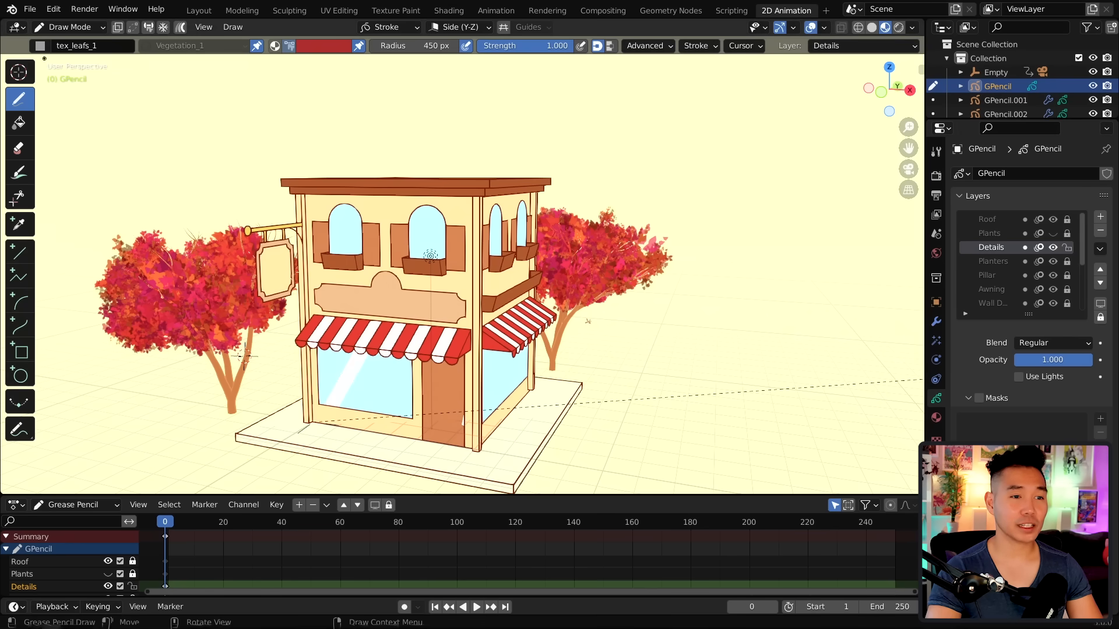
pyautogui.click(44, 45)
pyautogui.click(394, 87)
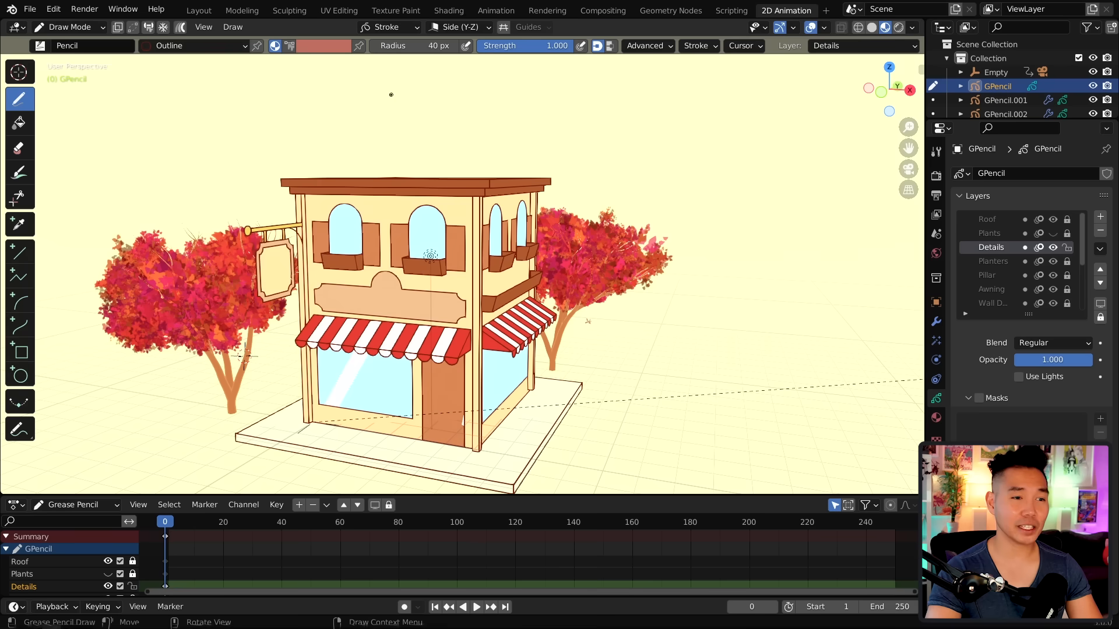
pyautogui.click(214, 47)
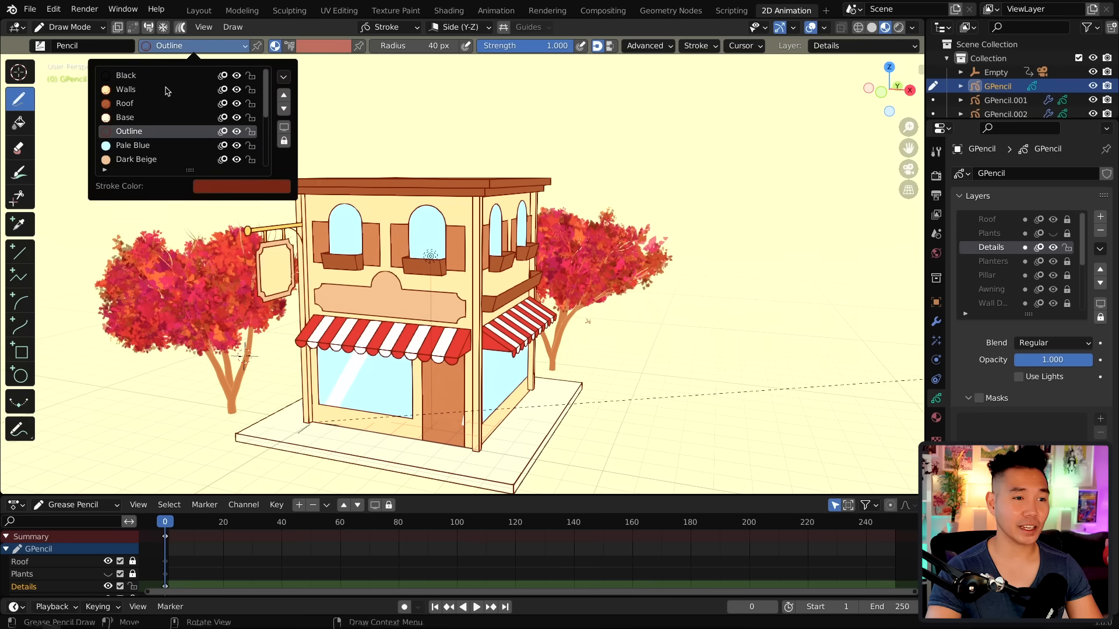
pyautogui.click(133, 130)
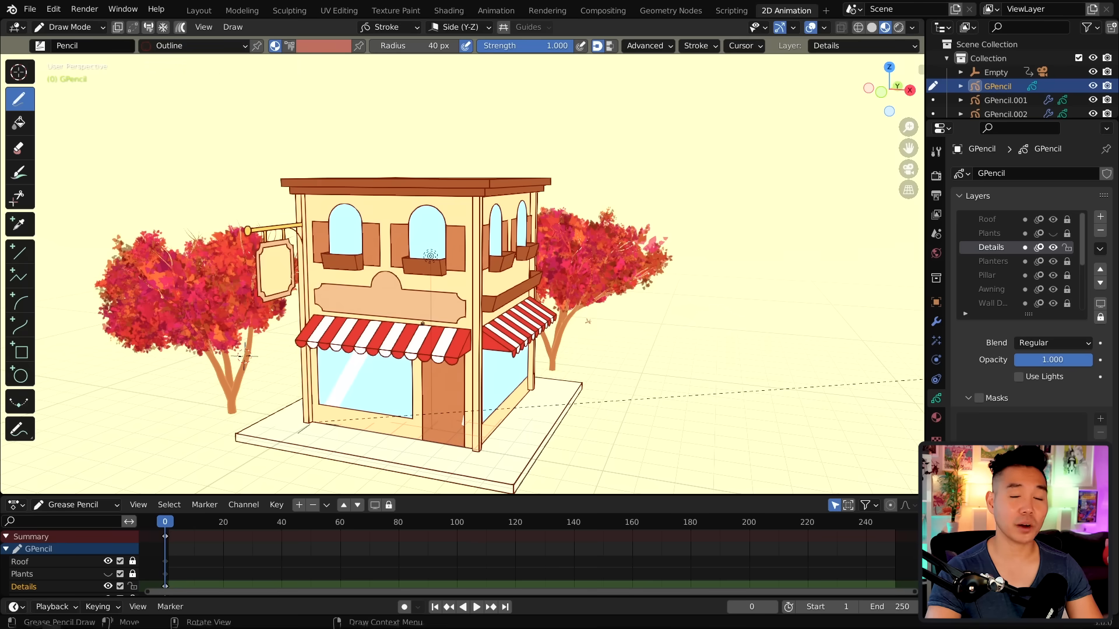
pyautogui.press('KP_1')
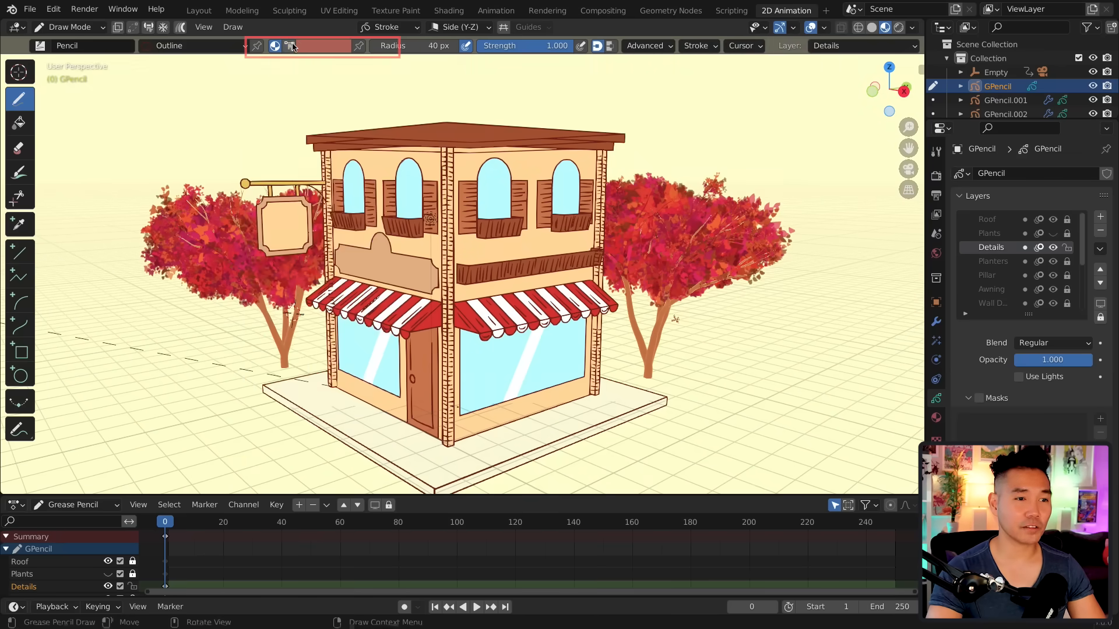
# Step: Set the brush's color attribute to white and draw an inner border line along the upper edge of the storefront sign
pyautogui.click(323, 45)
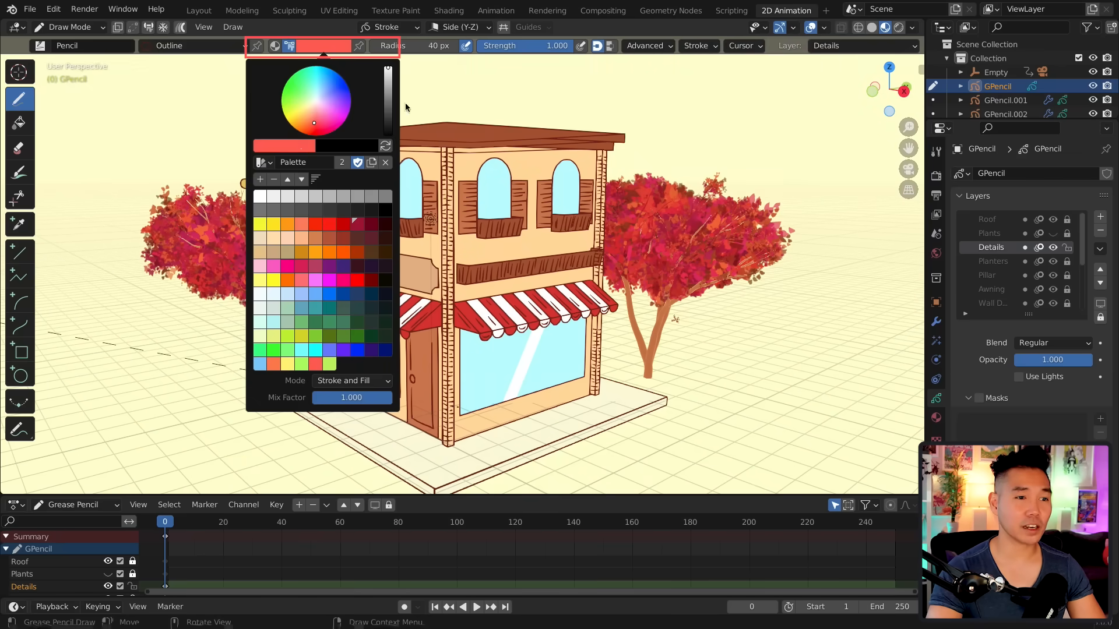
pyautogui.click(299, 151)
pyautogui.click(260, 196)
pyautogui.moveTo(479, 214); pyautogui.dragTo(594, 320, button='middle')
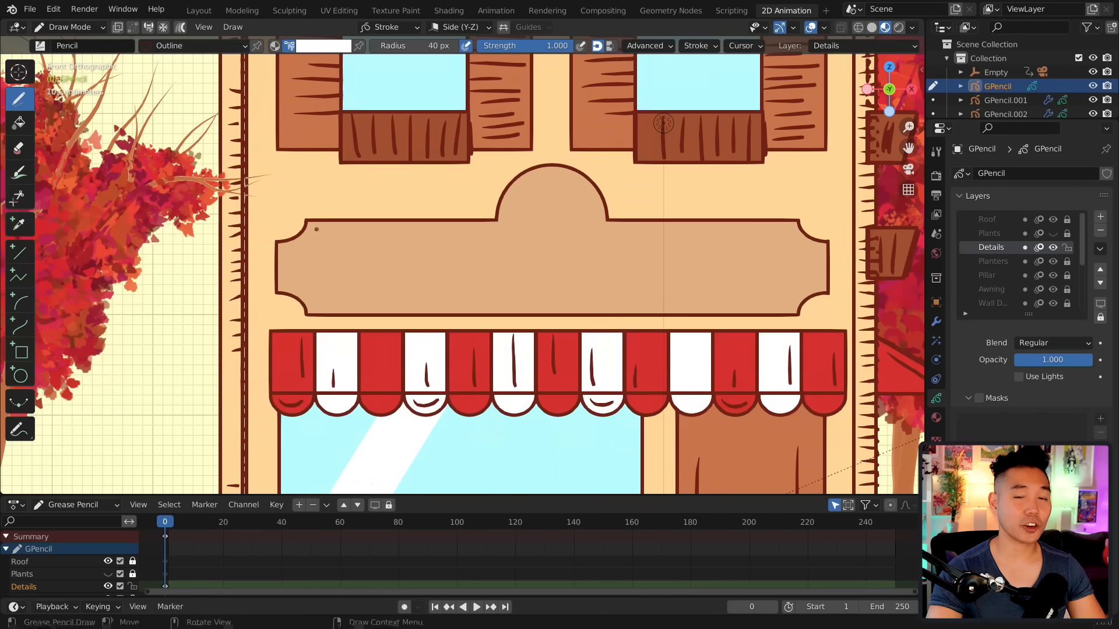
pyautogui.moveTo(316, 231)
pyautogui.mouseDown()
pyautogui.moveTo(319, 305)
pyautogui.moveTo(775, 306)
pyautogui.moveTo(505, 227)
pyautogui.moveTo(732, 231)
pyautogui.mouseUp()
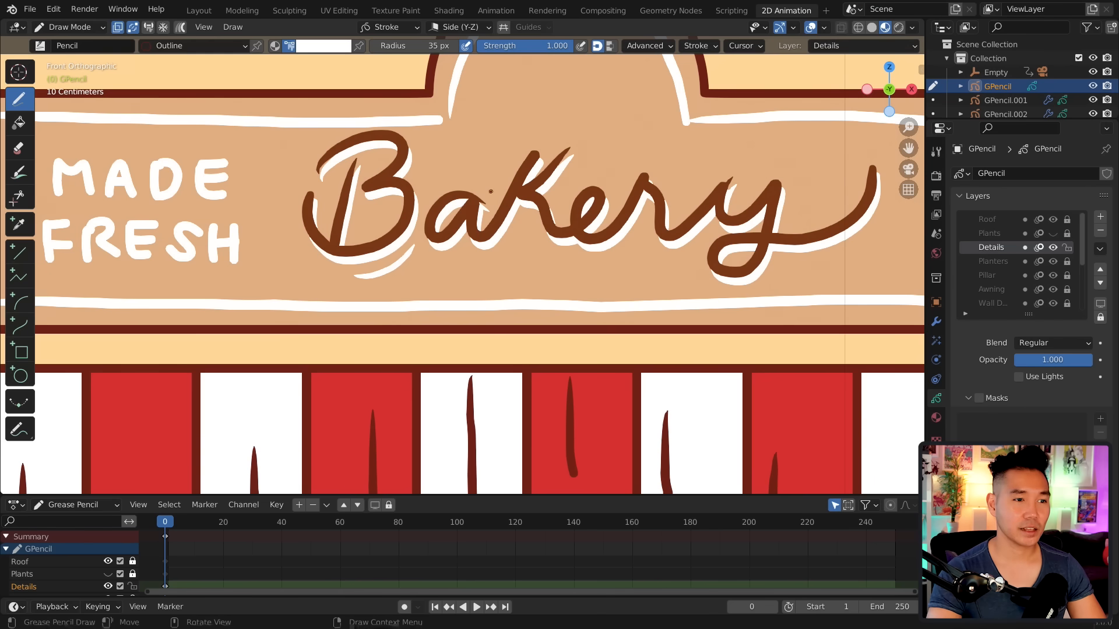
# Step: Add white shadow strokes behind the brown Bakery lettering on the storefront sign with the Pencil brush at 35 px
pyautogui.moveTo(479, 217); pyautogui.dragTo(524, 264)
pyautogui.moveTo(594, 218); pyautogui.dragTo(646, 264)
pyautogui.moveTo(889, 185); pyautogui.dragTo(836, 257)
pyautogui.moveTo(792, 198); pyautogui.dragTo(851, 224)
pyautogui.moveTo(706, 236); pyautogui.dragTo(692, 277)
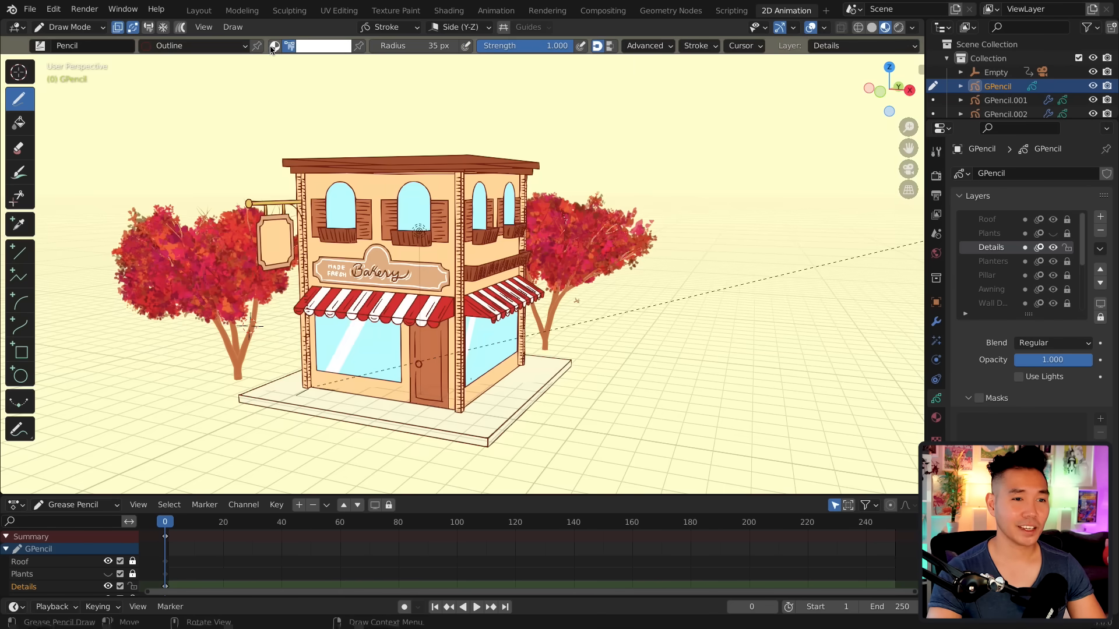
# Step: Prepare to draw on the hanging sign from the right view with the Walls material and a 35 px brush radius
pyautogui.click(274, 46)
pyautogui.moveTo(419, 230); pyautogui.dragTo(466, 244, button='middle')
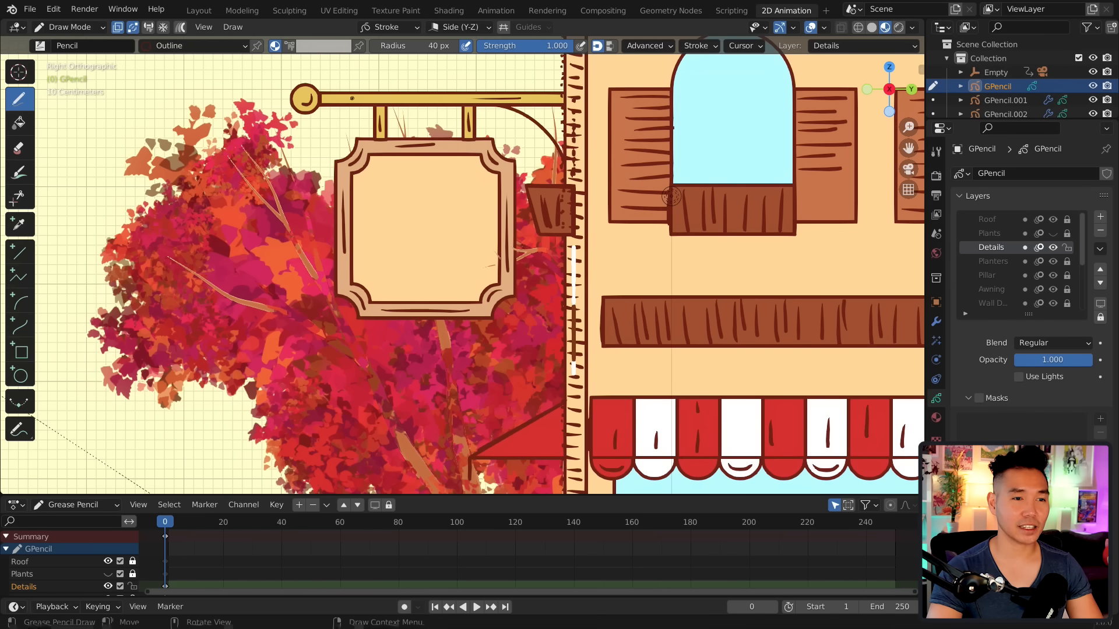
pyautogui.rightClick(401, 195)
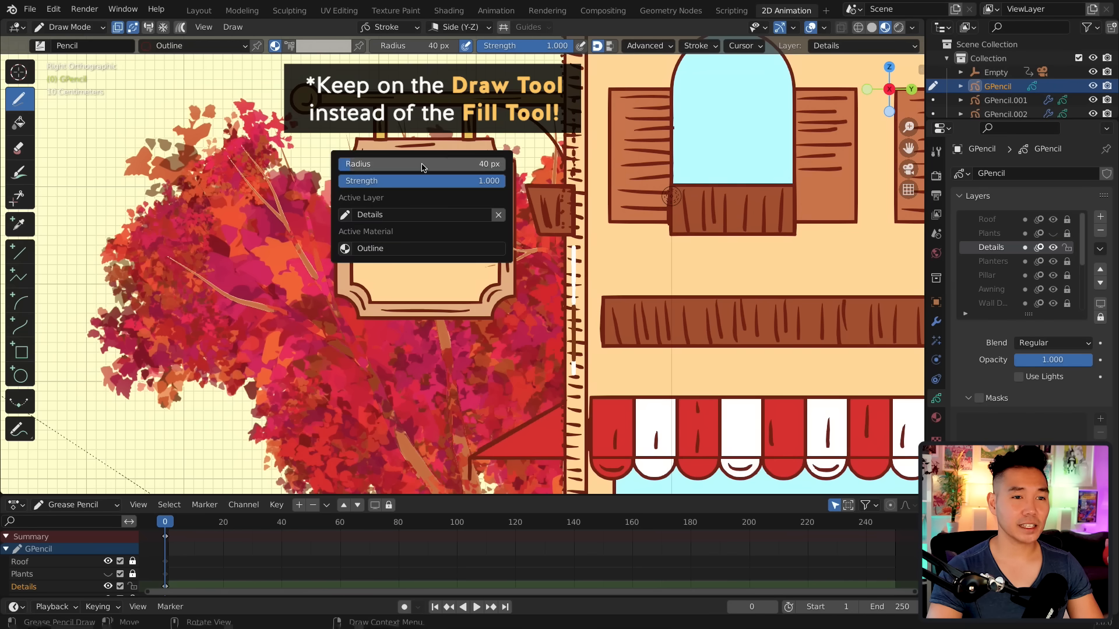
pyautogui.click(347, 252)
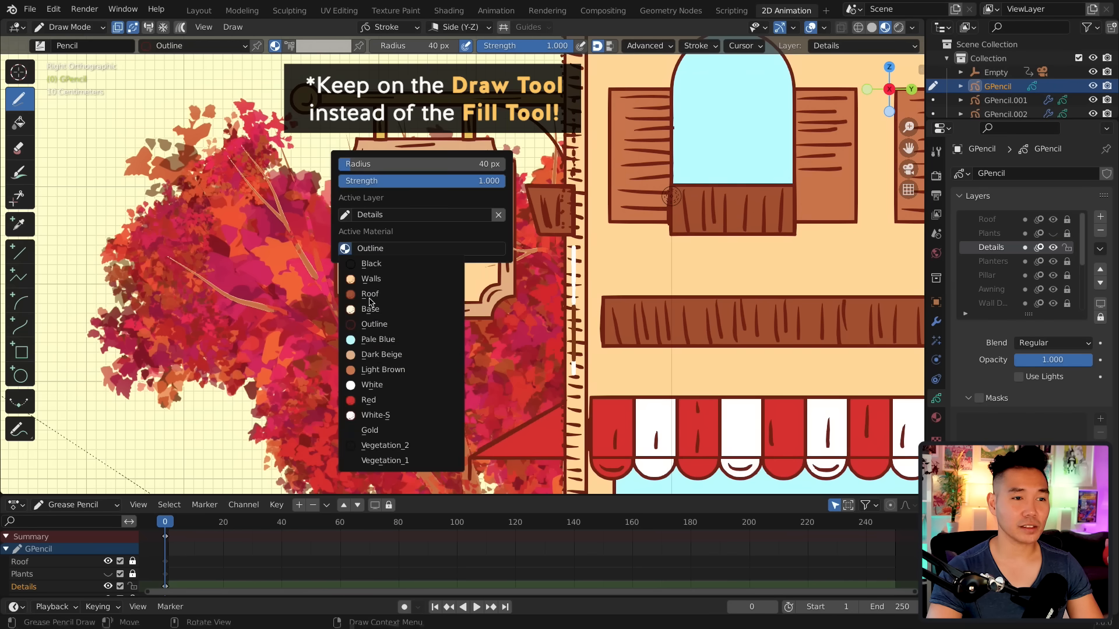
pyautogui.click(381, 280)
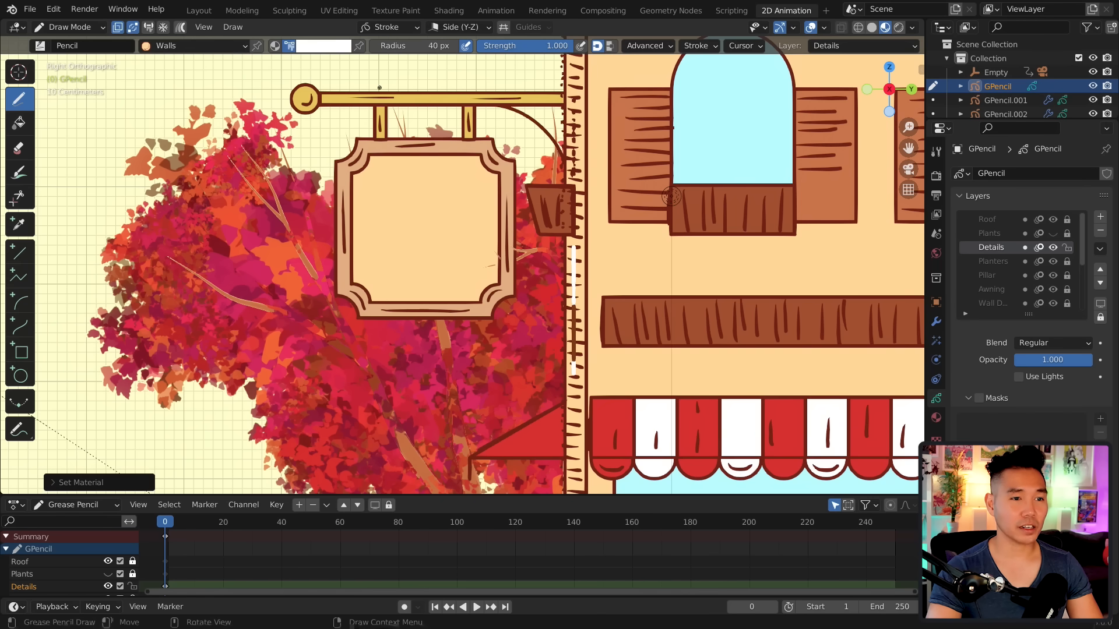
pyautogui.click(422, 46)
pyautogui.press('Return')
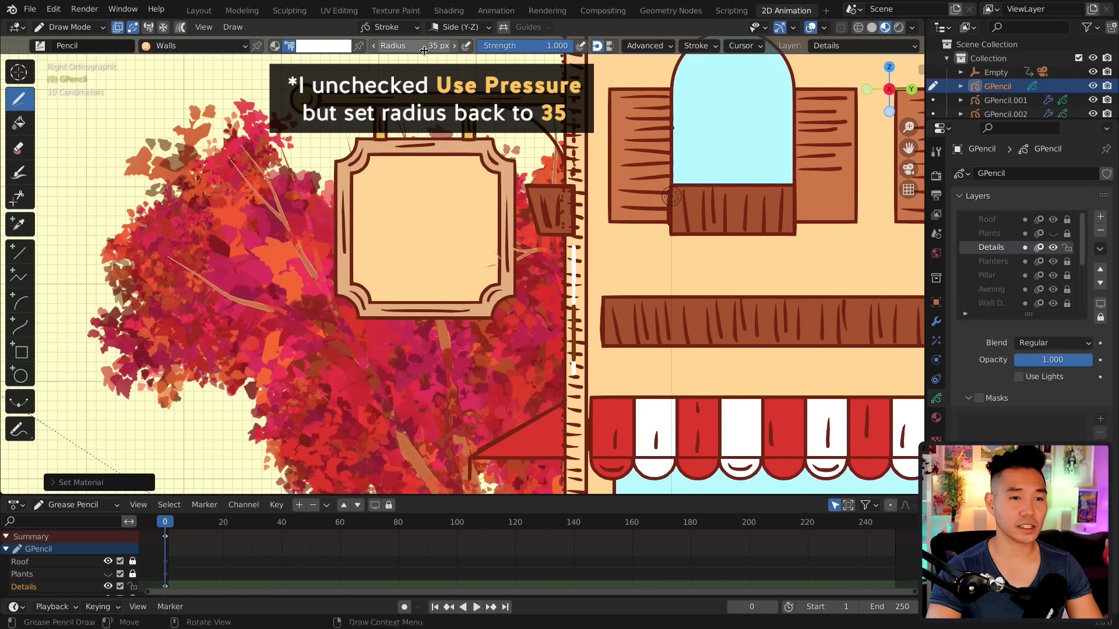
# Step: Choose a light orange fill color and draw a puffy cupcake top on the hanging sign
pyautogui.click(310, 48)
pyautogui.moveTo(312, 108); pyautogui.dragTo(304, 120)
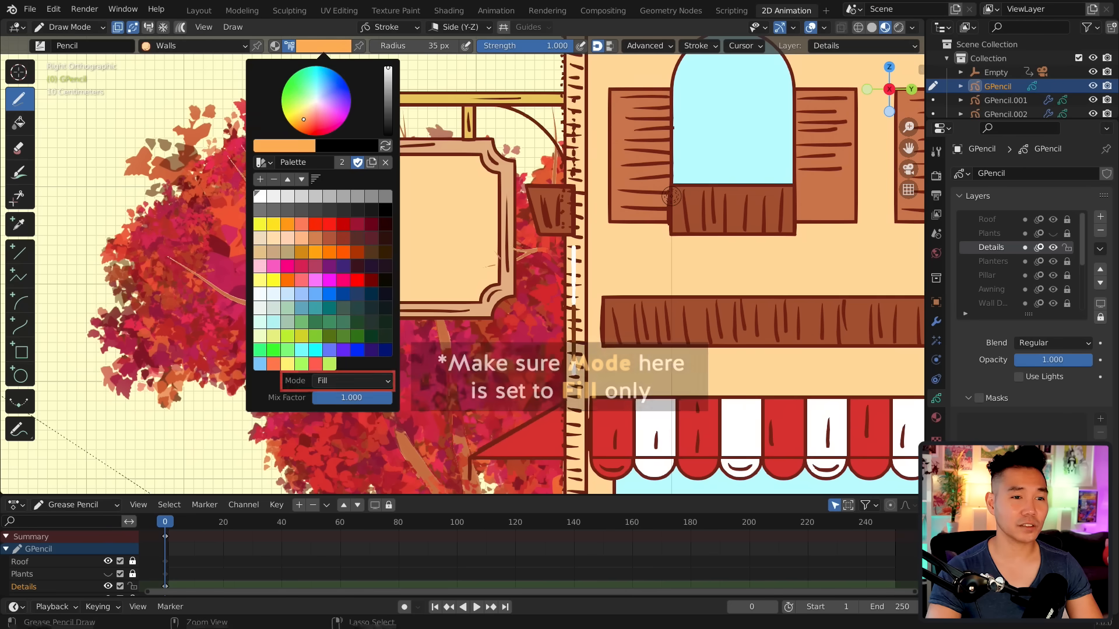
pyautogui.scroll(-1, 404, 236)
pyautogui.moveTo(404, 235)
pyautogui.mouseDown()
pyautogui.moveTo(387, 241)
pyautogui.moveTo(455, 201)
pyautogui.moveTo(483, 232)
pyautogui.moveTo(410, 226)
pyautogui.mouseUp()
# Step: Change the fill color to light cyan and draw the cupcake's wrapper over the lower part of the orange top
pyautogui.click(318, 47)
pyautogui.click(318, 300)
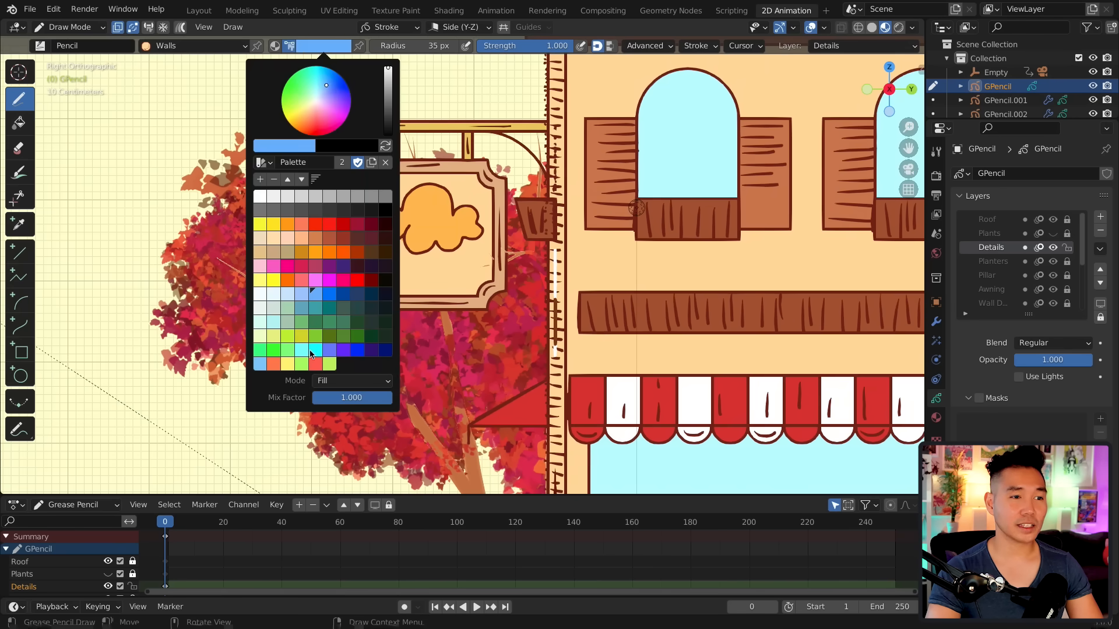
pyautogui.click(318, 311)
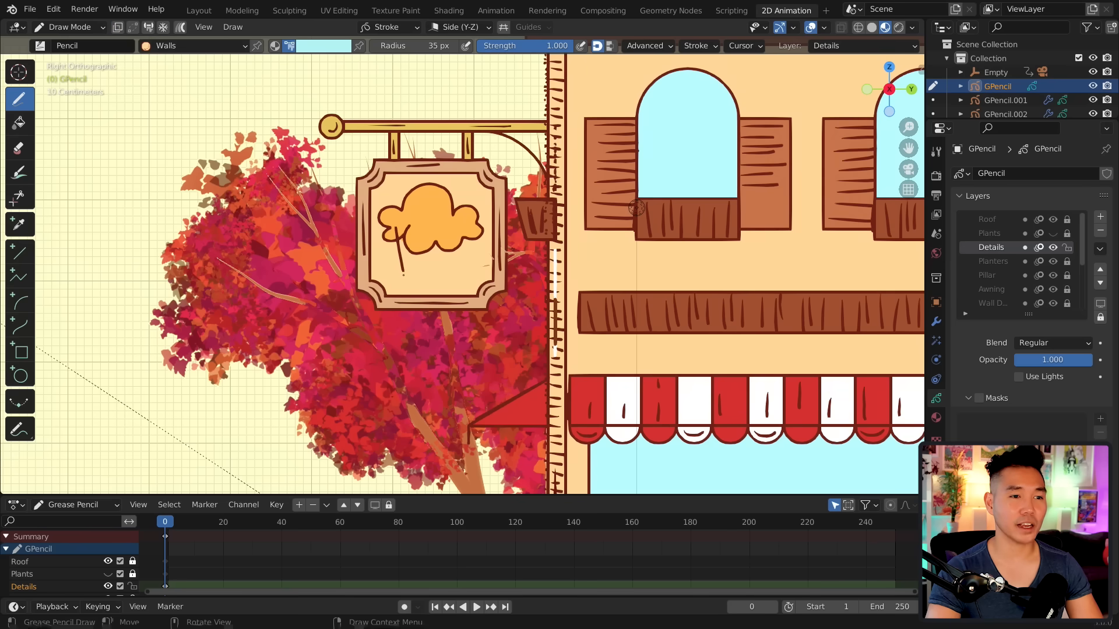
pyautogui.moveTo(412, 283)
pyautogui.mouseDown()
pyautogui.moveTo(445, 283)
pyautogui.moveTo(469, 231)
pyautogui.moveTo(399, 229)
pyautogui.mouseUp()
# Step: Save the file and arrange the orange cupcake top in front of its wrapper in Edit Mode
pyautogui.press('Tab')
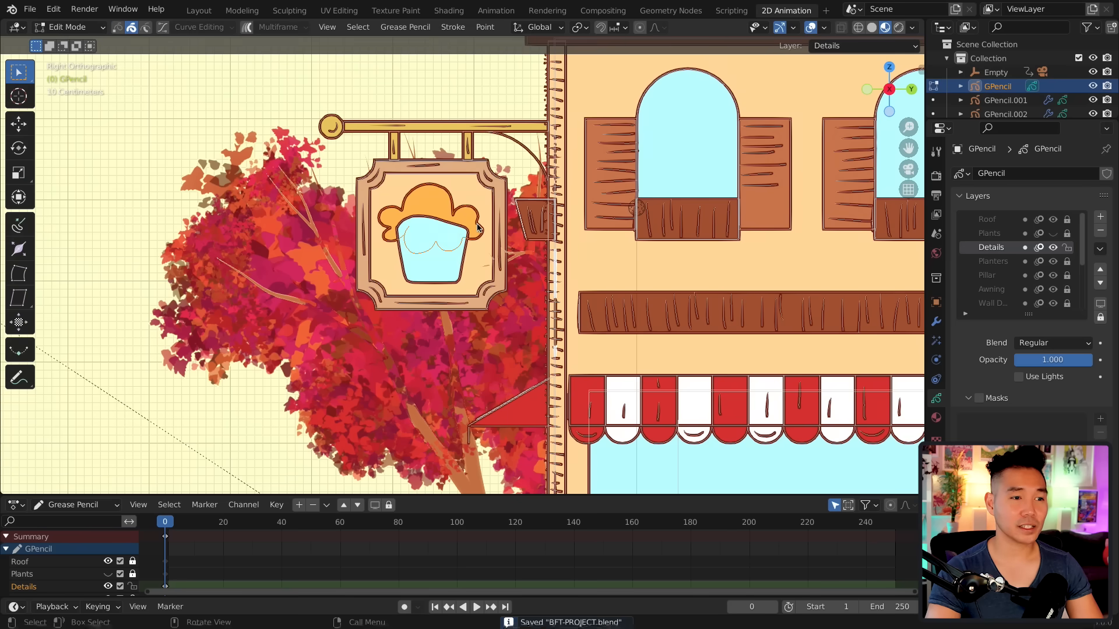
pyautogui.hotkey('ctrl', 's')
pyautogui.rightClick(479, 226)
pyautogui.moveTo(460, 347)
pyautogui.click(577, 348)
pyautogui.press('Tab')
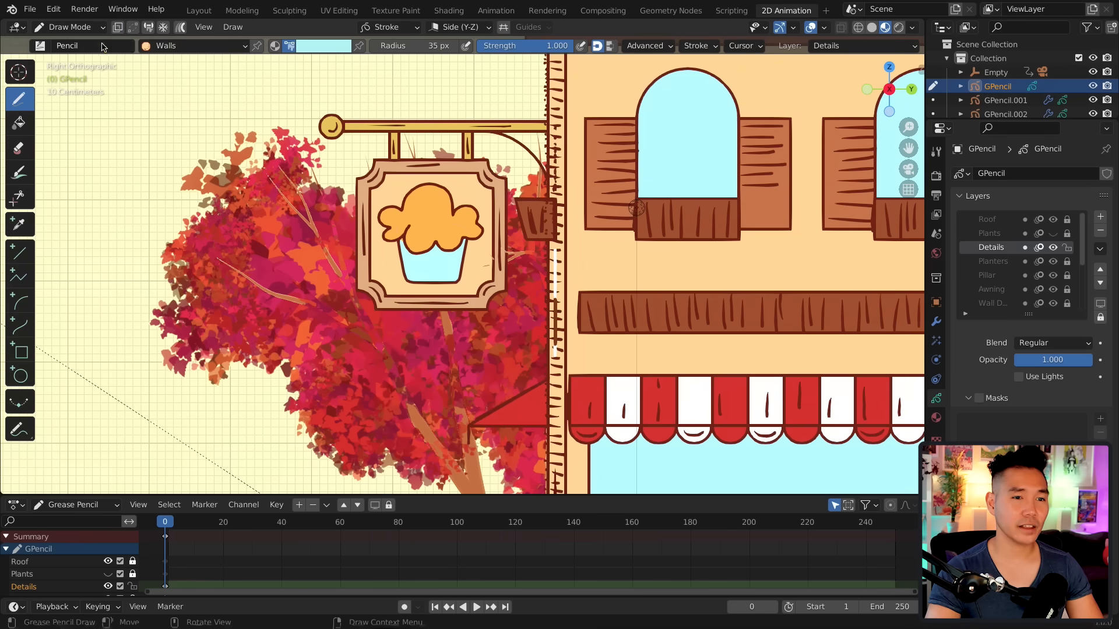
# Step: Switch the pencil brush to material color with the Outline material, pressure-sensitive radius and a 40 px radius
pyautogui.click(274, 45)
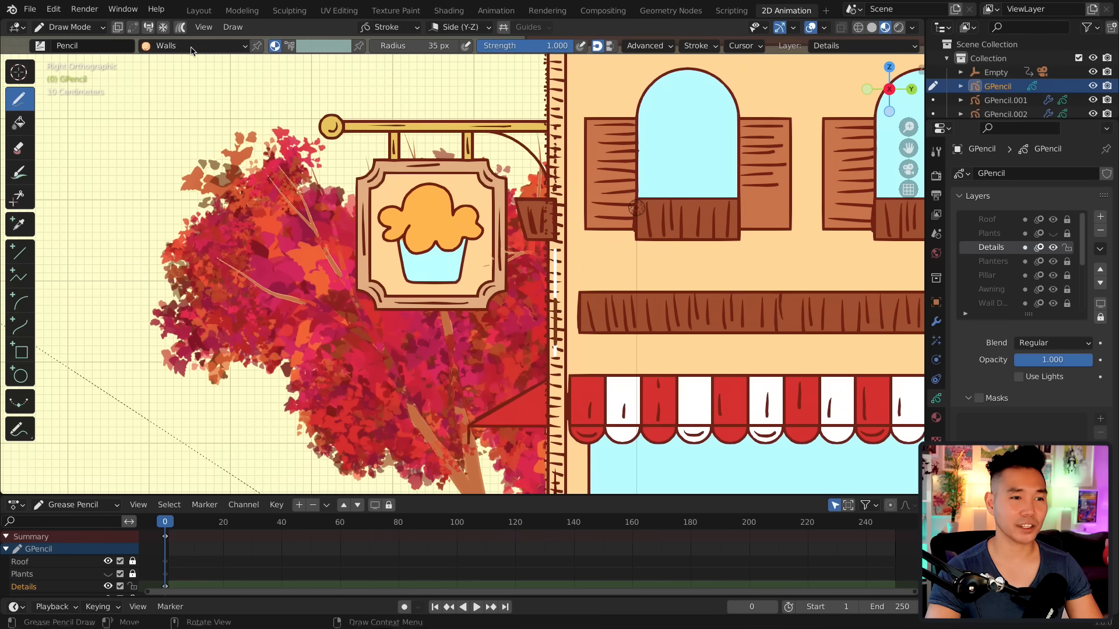
pyautogui.rightClick(443, 195)
pyautogui.click(368, 277)
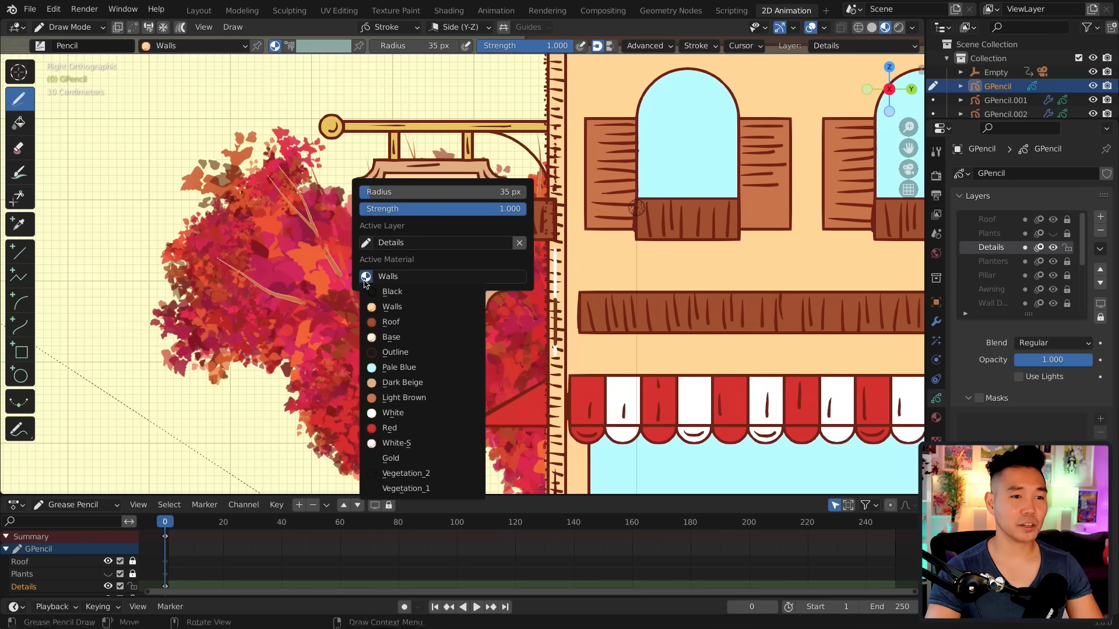
pyautogui.click(394, 351)
pyautogui.click(436, 46)
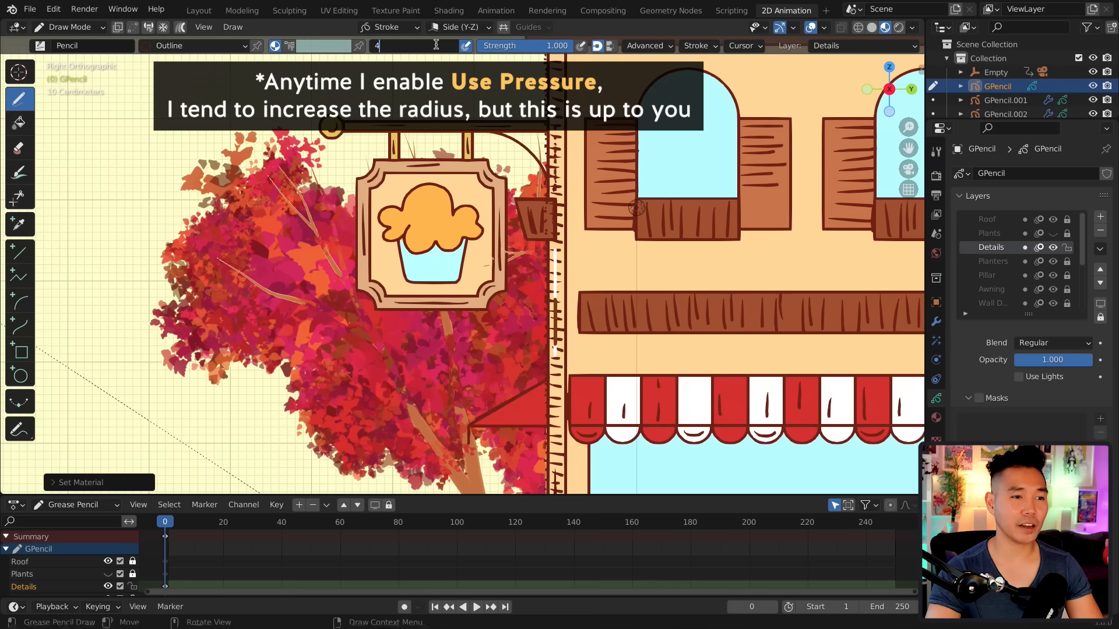
pyautogui.press('Return')
# Step: Save the file and draw dark detail lines on the hanging sign's cupcake: vertical pleats on the wrapper and short accents on the top
pyautogui.scroll(3, 431, 245)
pyautogui.hotkey('ctrl', 's')
pyautogui.moveTo(372, 244); pyautogui.dragTo(379, 292)
pyautogui.moveTo(389, 244)
pyautogui.mouseDown()
pyautogui.moveTo(398, 292)
pyautogui.moveTo(414, 293)
pyautogui.mouseUp()
pyautogui.moveTo(426, 241); pyautogui.dragTo(428, 292)
pyautogui.moveTo(444, 242); pyautogui.dragTo(441, 293)
pyautogui.moveTo(398, 208); pyautogui.dragTo(398, 231)
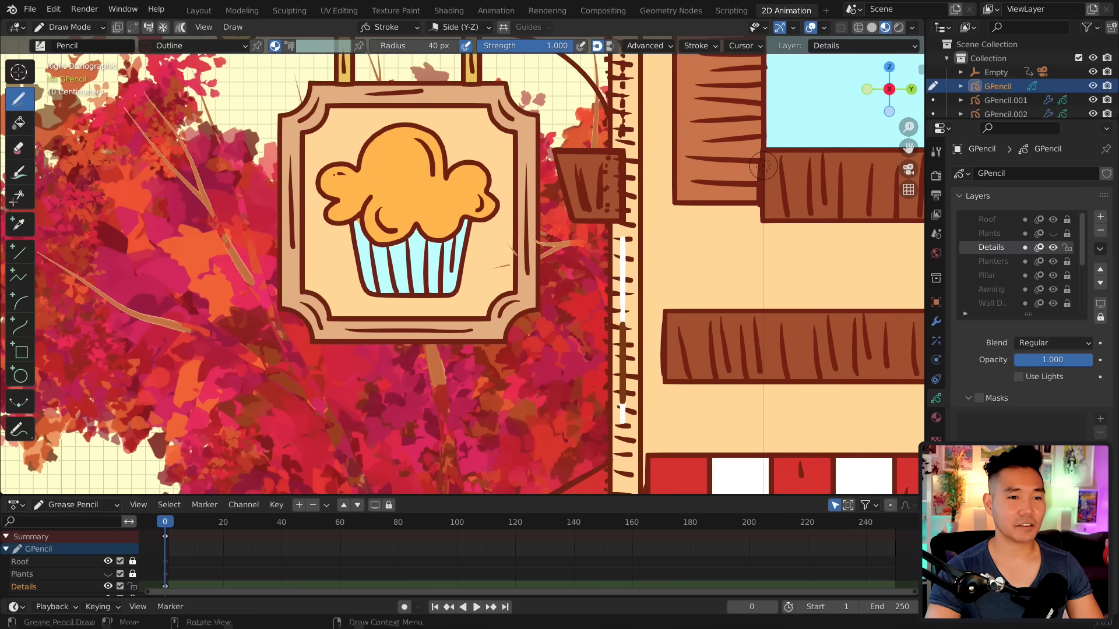
pyautogui.scroll(-3, 343, 183)
pyautogui.moveTo(343, 183); pyautogui.dragTo(402, 192, button='middle')
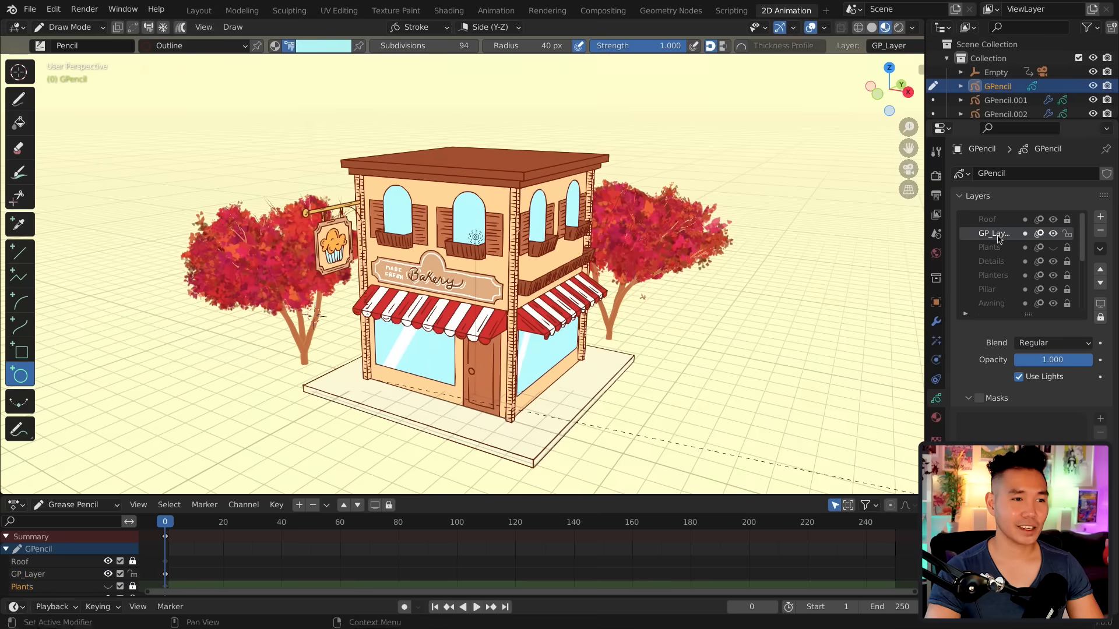
# Step: Rename the new Grease Pencil layer to Flowers and switch to the Fill tool
pyautogui.doubleClick(997, 235)
pyautogui.write('Flowers')
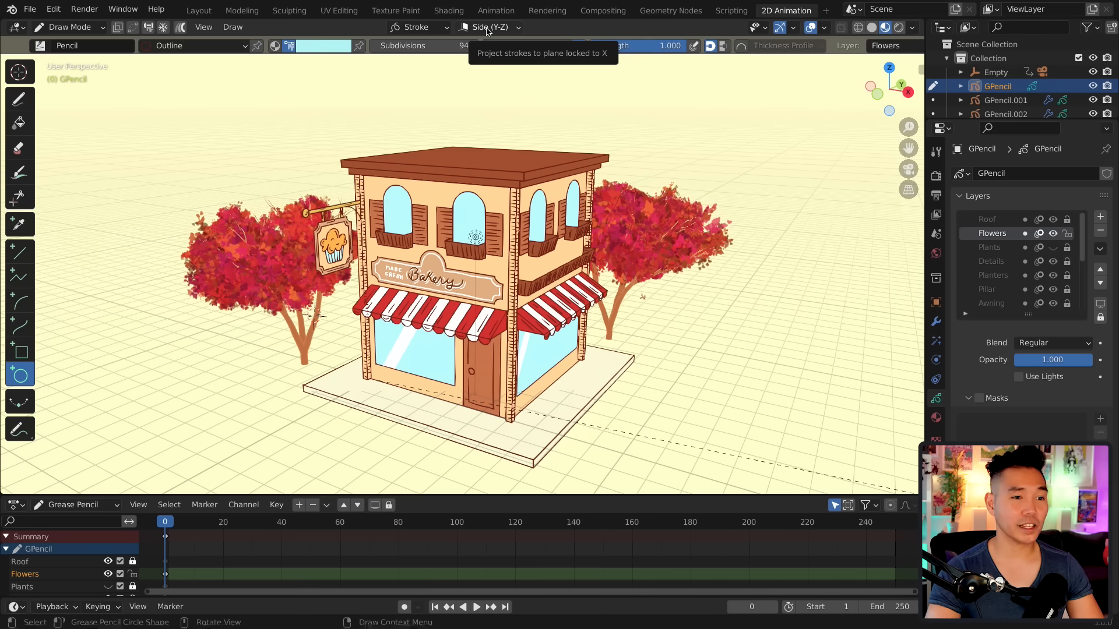
pyautogui.hotkey('shift', 'space')
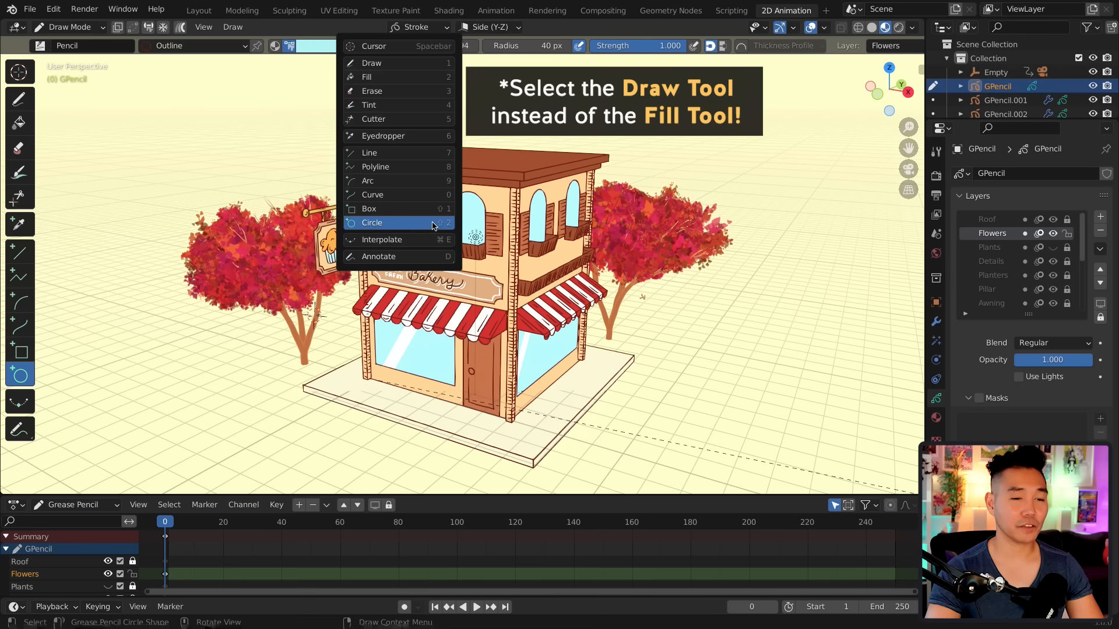
pyautogui.click(419, 80)
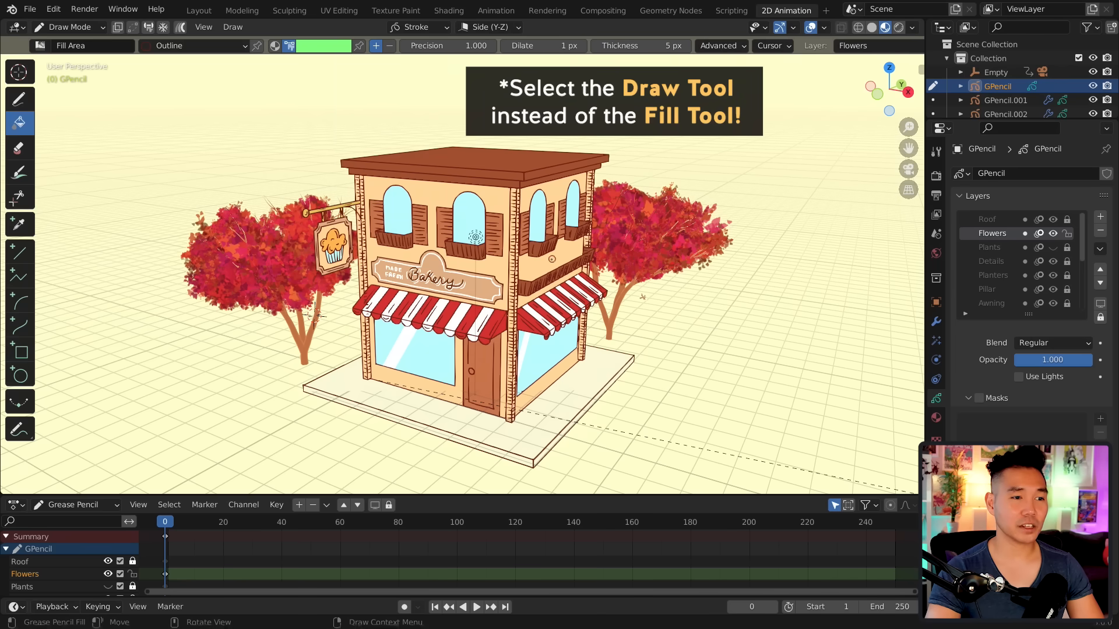
# Step: Choose the Roof material and pick a color for drawing the flowers
pyautogui.rightClick(489, 253)
pyautogui.click(410, 283)
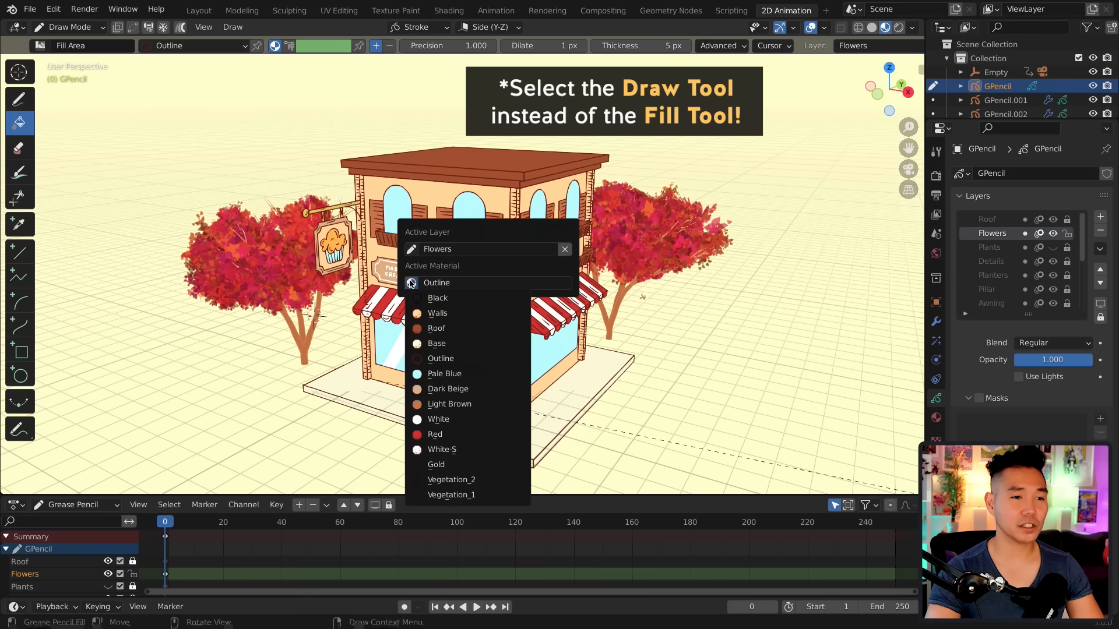
pyautogui.click(436, 314)
pyautogui.click(323, 45)
pyautogui.click(274, 198)
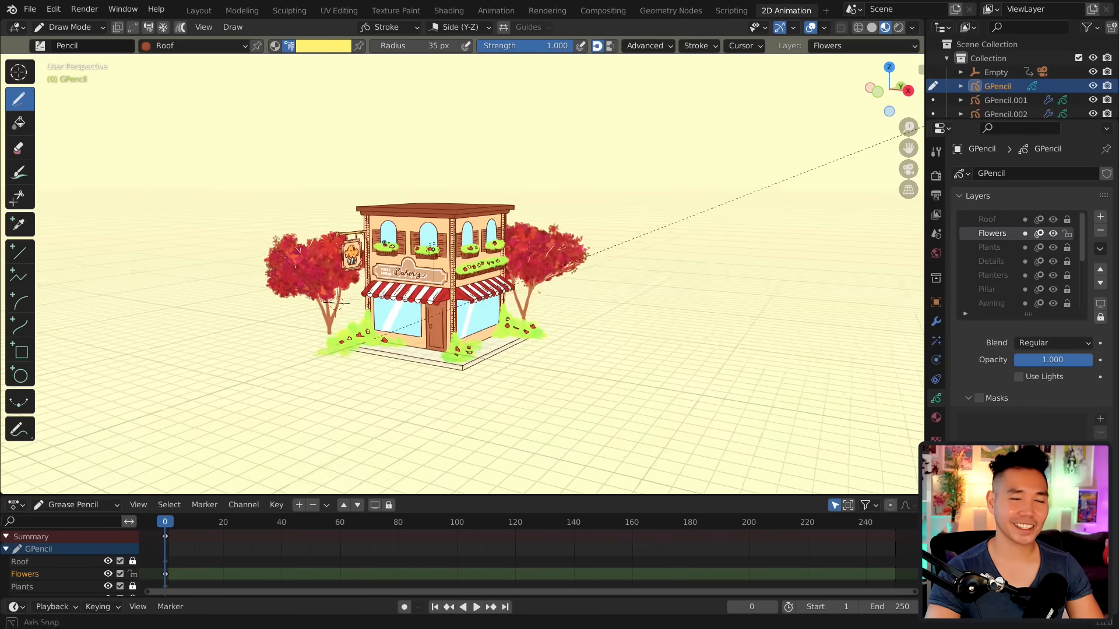
# Step: Save the file and preview the bakery animation through the scene camera
pyautogui.moveTo(384, 242); pyautogui.dragTo(300, 269, button='middle')
pyautogui.hotkey('ctrl', 's')
pyautogui.scroll(4, 300, 272)
pyautogui.scroll(-2, 300, 269)
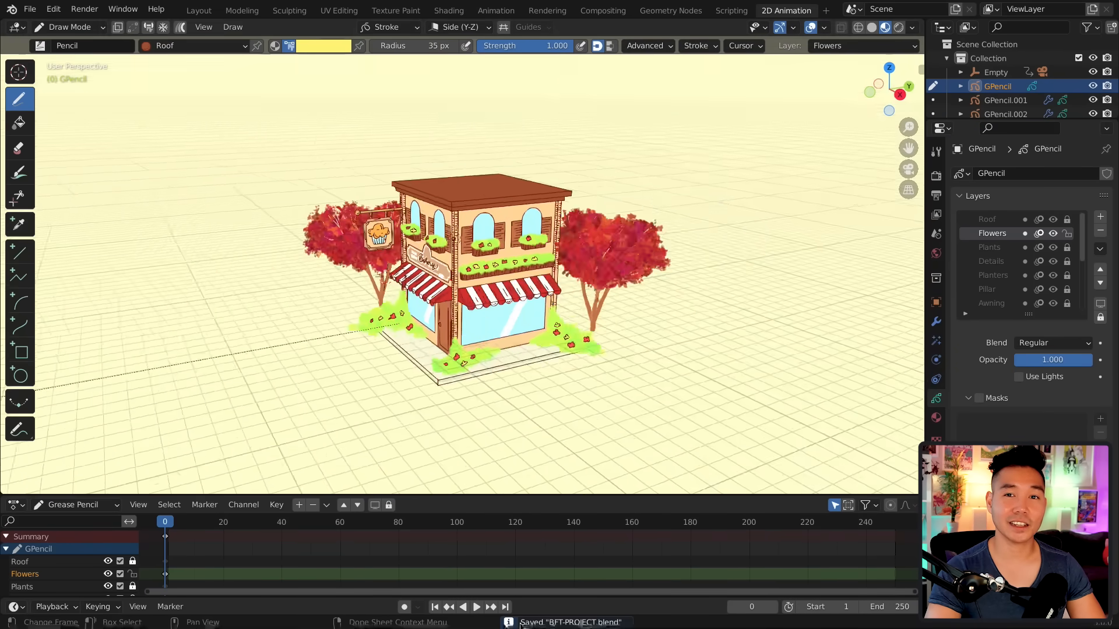
pyautogui.press('KP_0')
pyautogui.moveTo(341, 524); pyautogui.dragTo(700, 517)
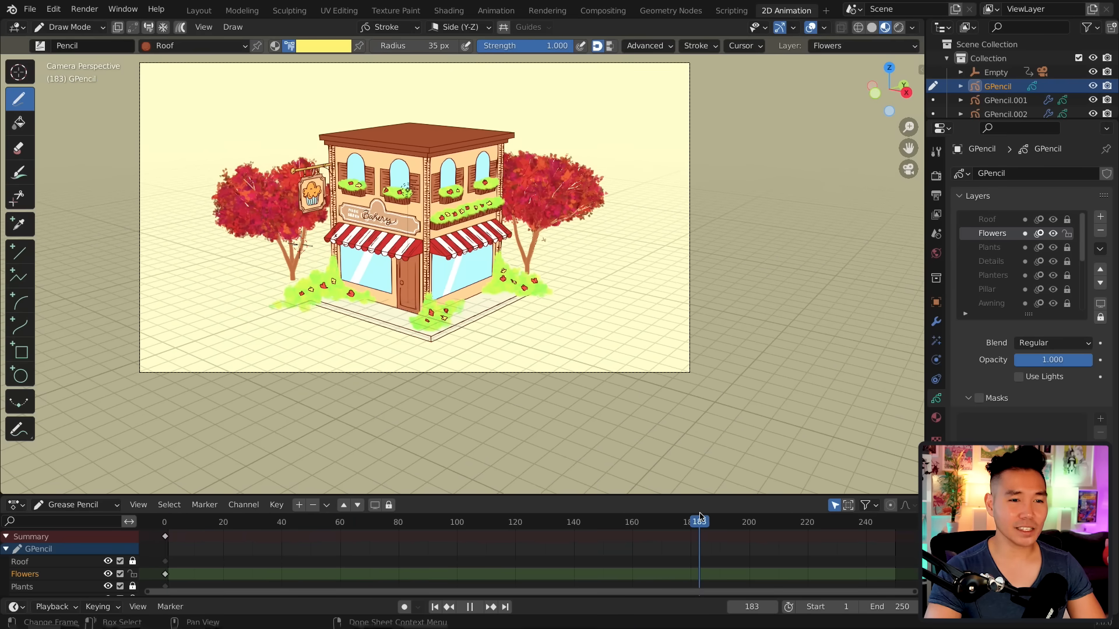
pyautogui.click(479, 552)
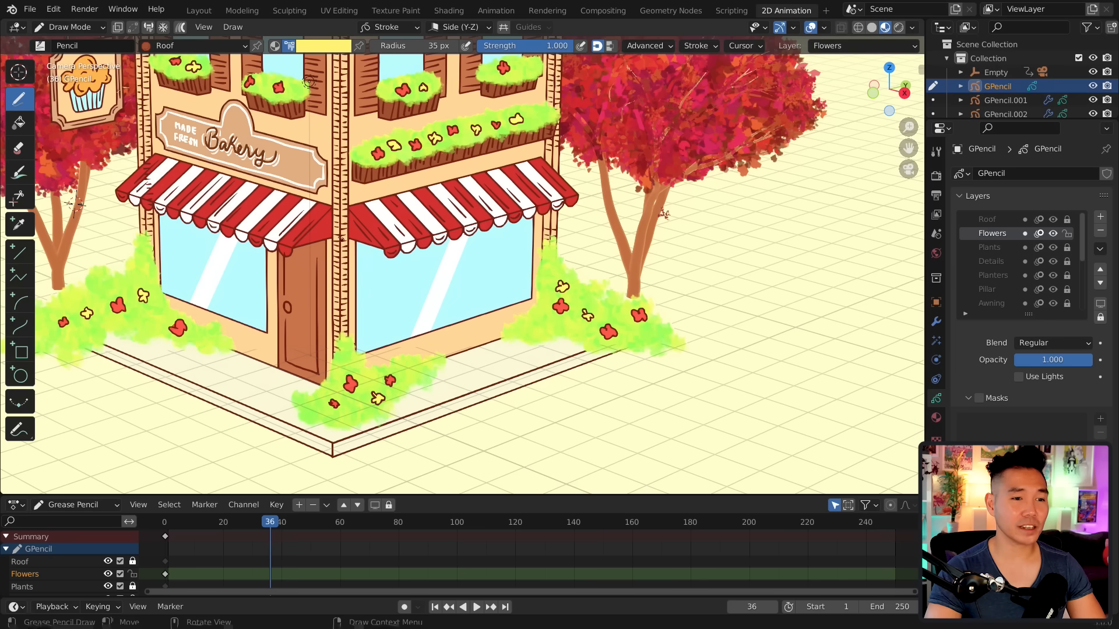
pyautogui.scroll(-5, 309, 82)
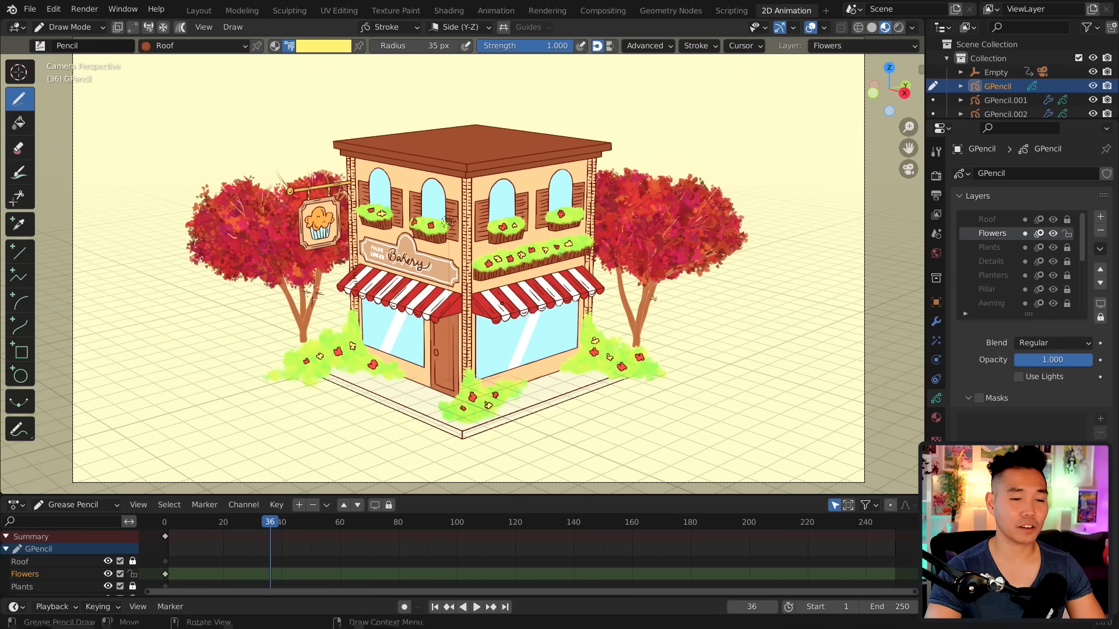
# Step: Add a Noise modifier to the bakery drawing and set its Position to 0.24 while the animation plays
pyautogui.click(935, 322)
pyautogui.click(979, 173)
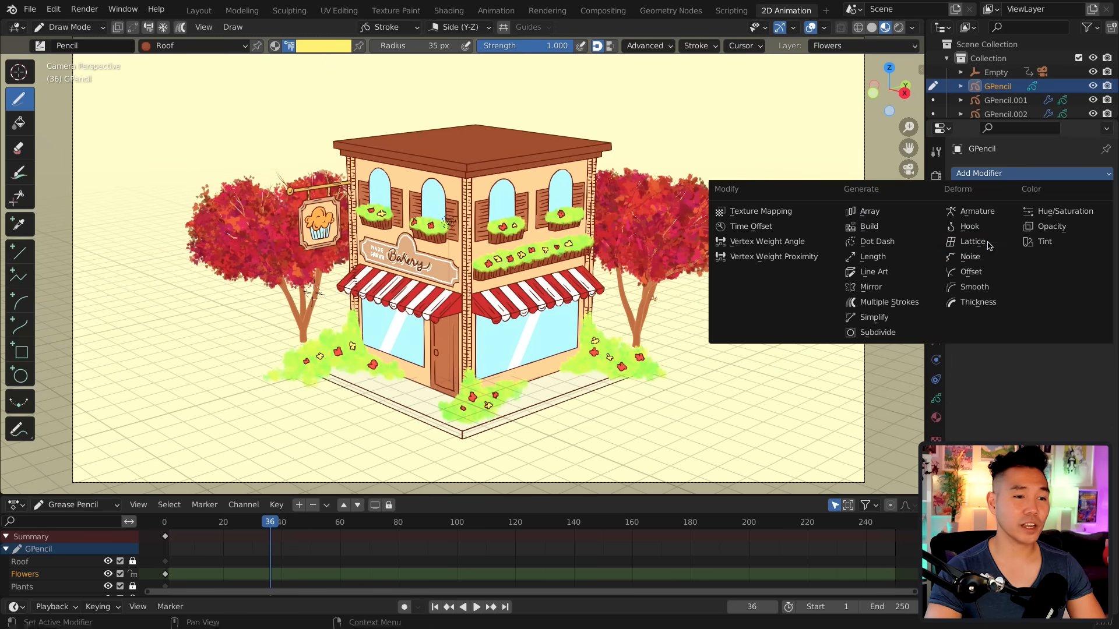
pyautogui.click(985, 255)
pyautogui.press('space')
pyautogui.moveTo(1053, 217); pyautogui.dragTo(1032, 217)
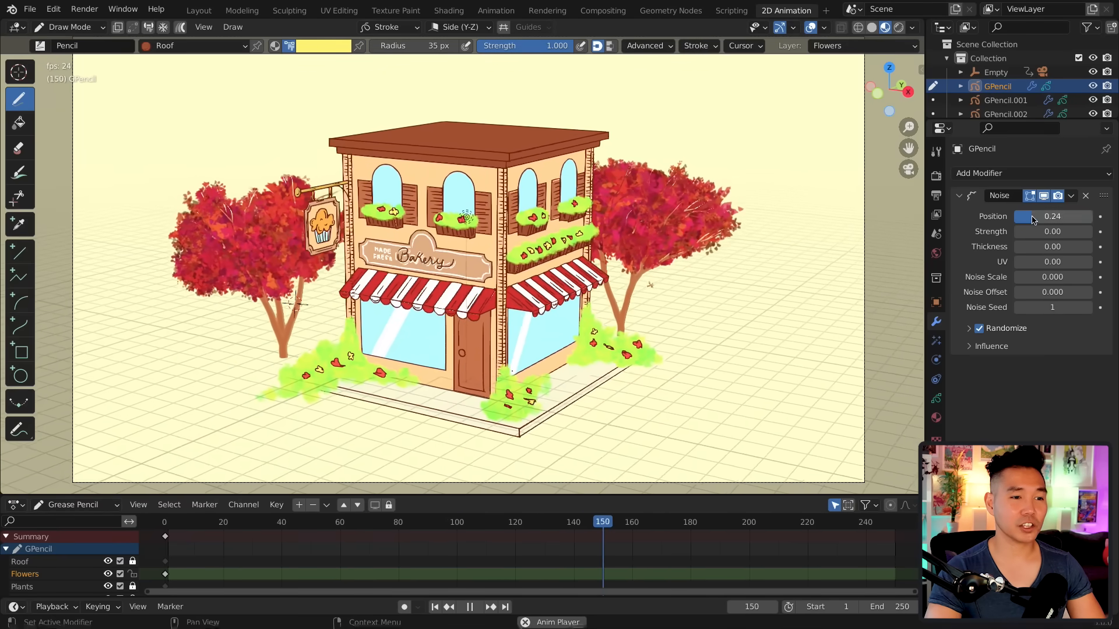